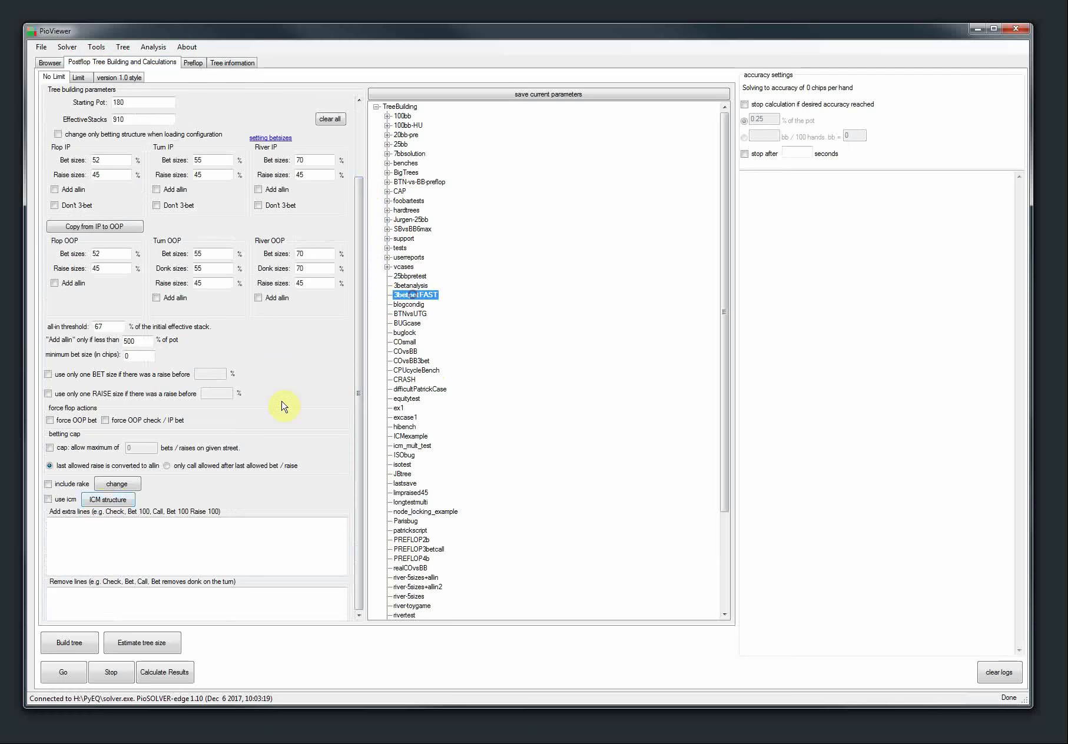
View the blank ICM settings in both the postflop and preflop tree builders, closing them without entering values.
click(123, 500)
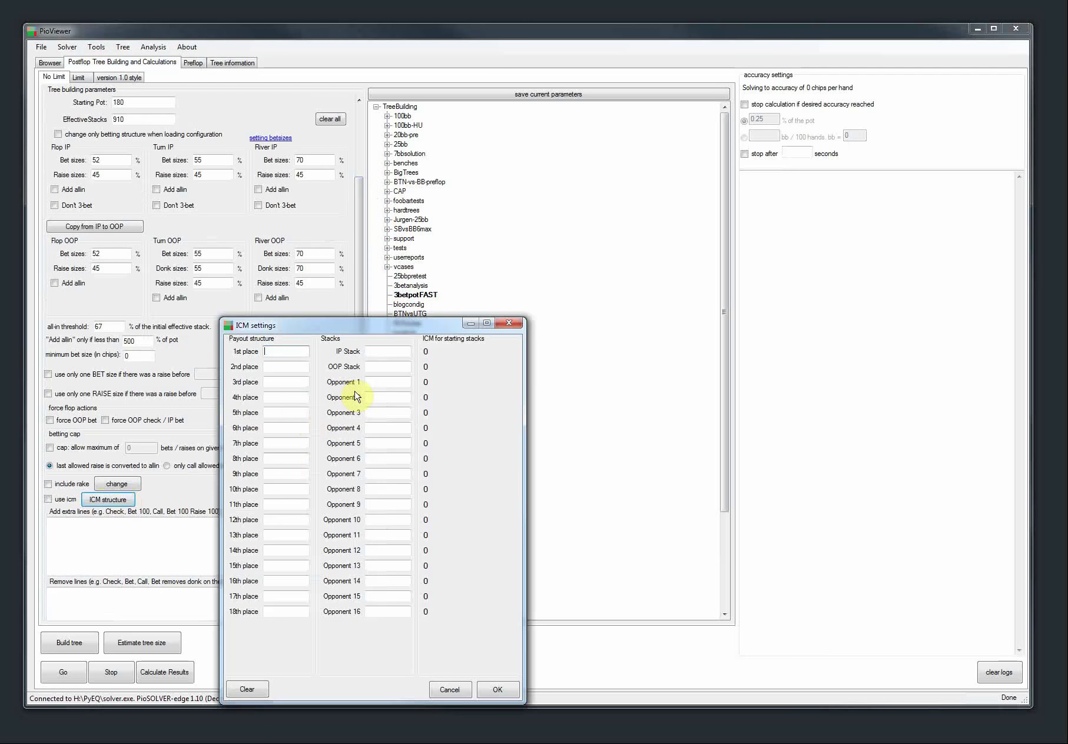
click(486, 690)
click(193, 62)
click(146, 227)
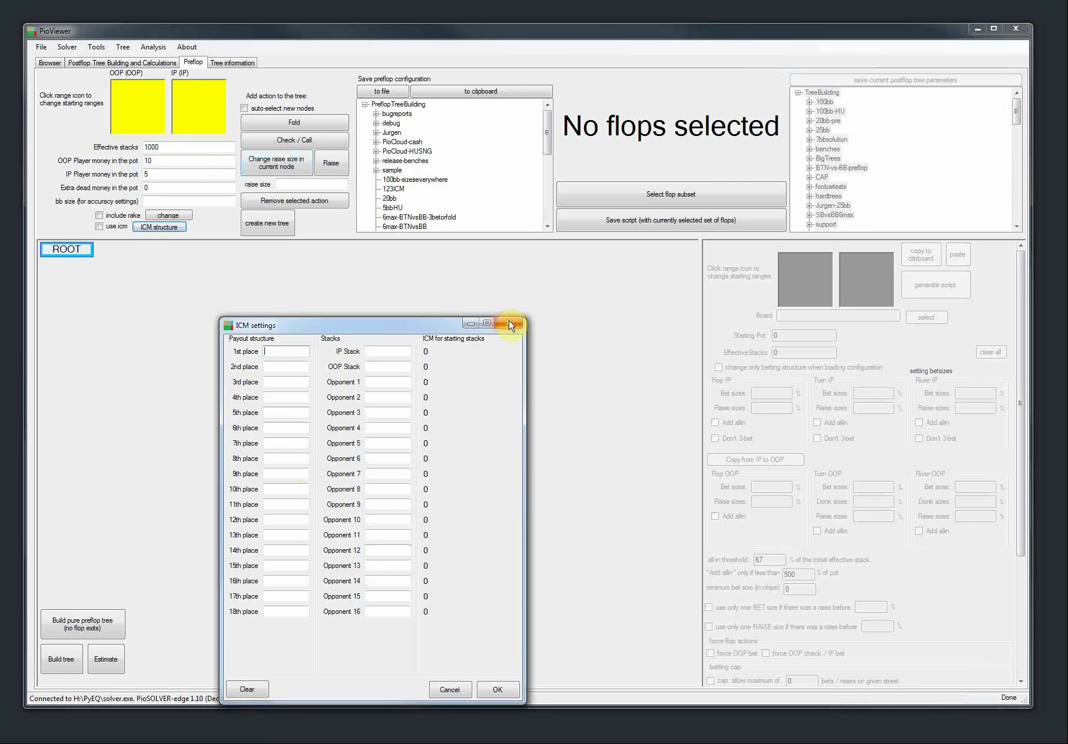
click(508, 319)
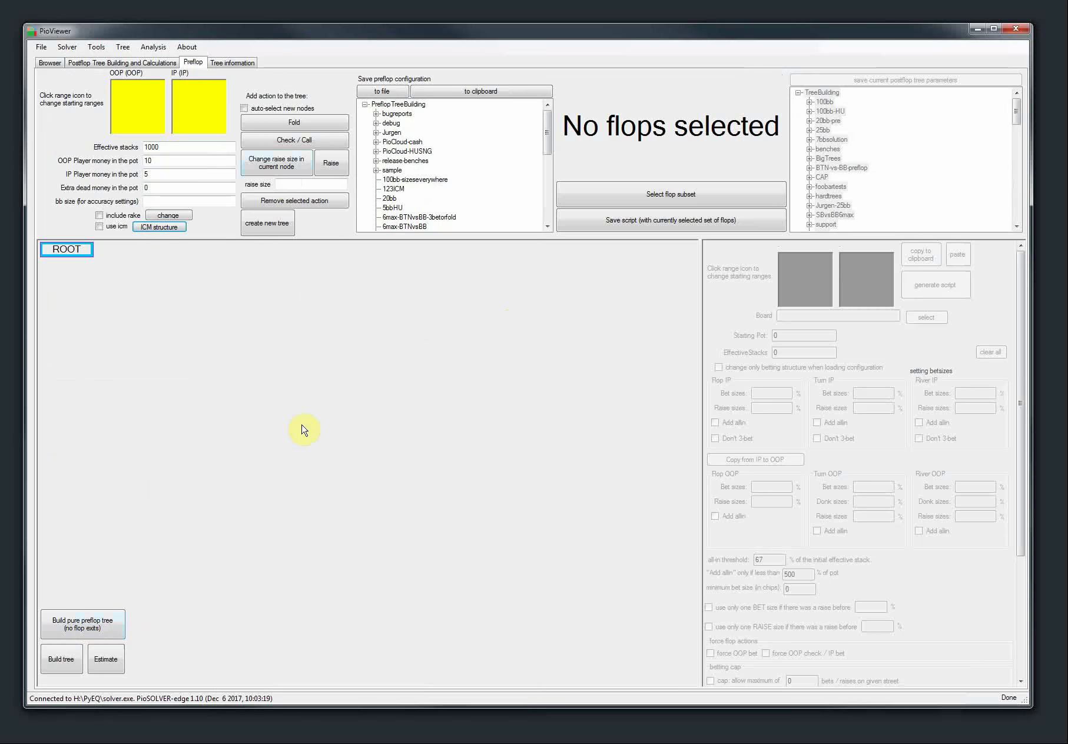
Enlarge the preflop ICM settings and enter payouts of 500, 300 and 200 for 1st, 2nd and 3rd place.
click(167, 228)
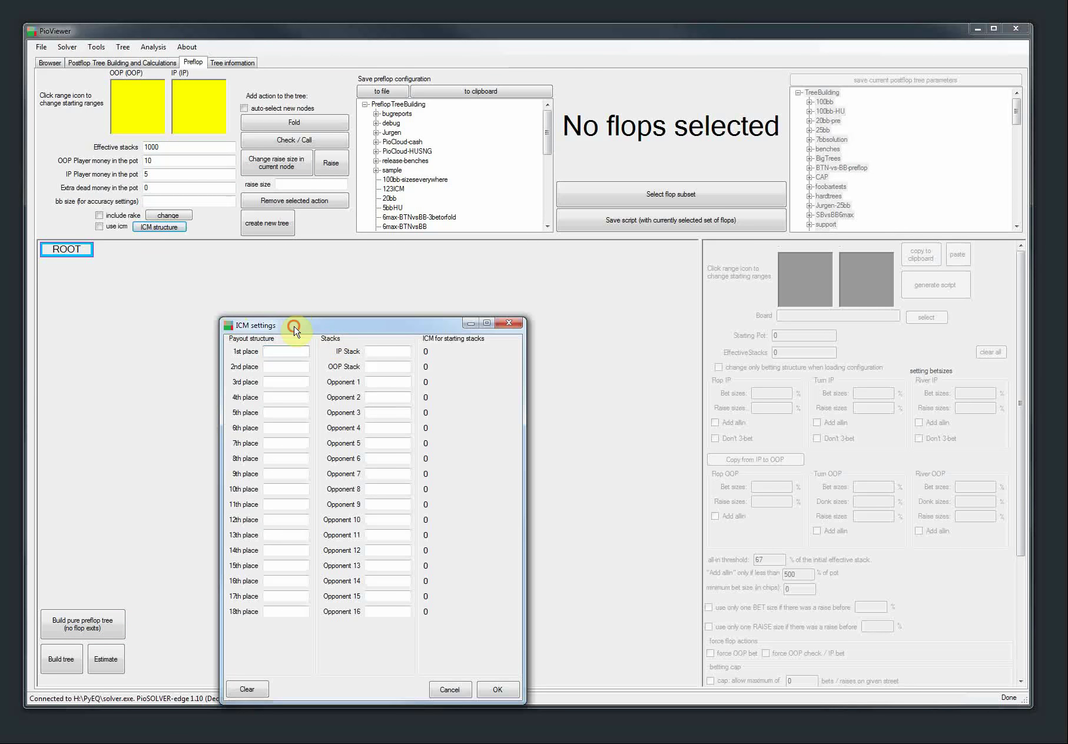
drag(294, 331, 285, 179)
drag(513, 550, 619, 612)
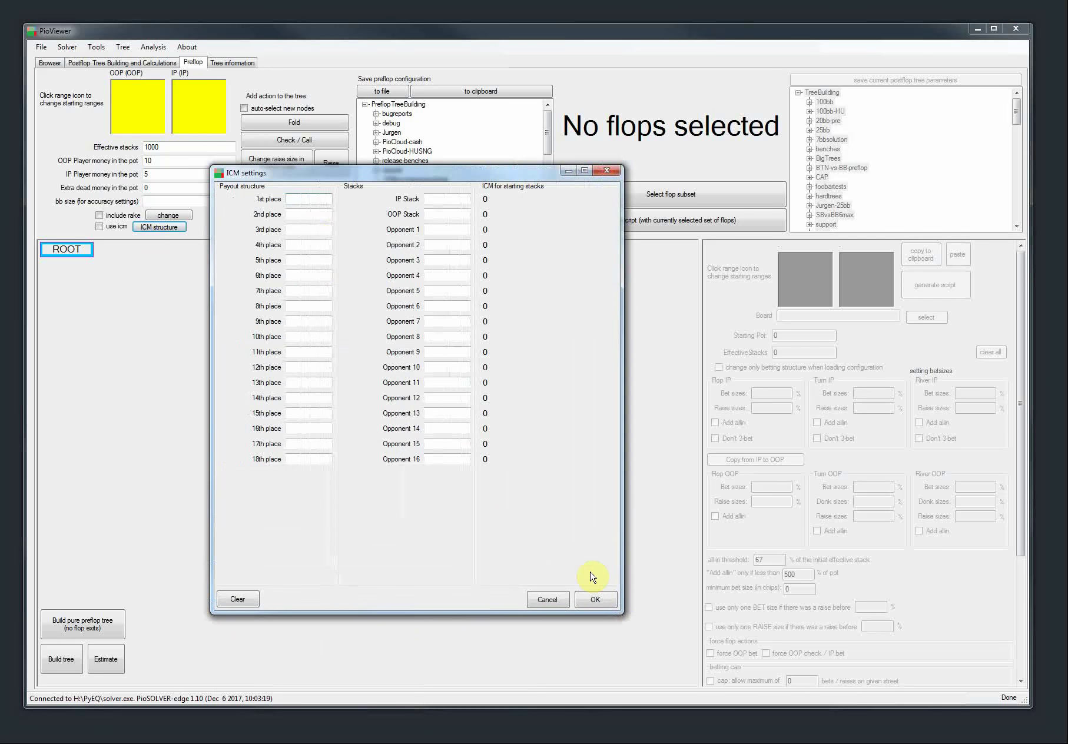
click(306, 215)
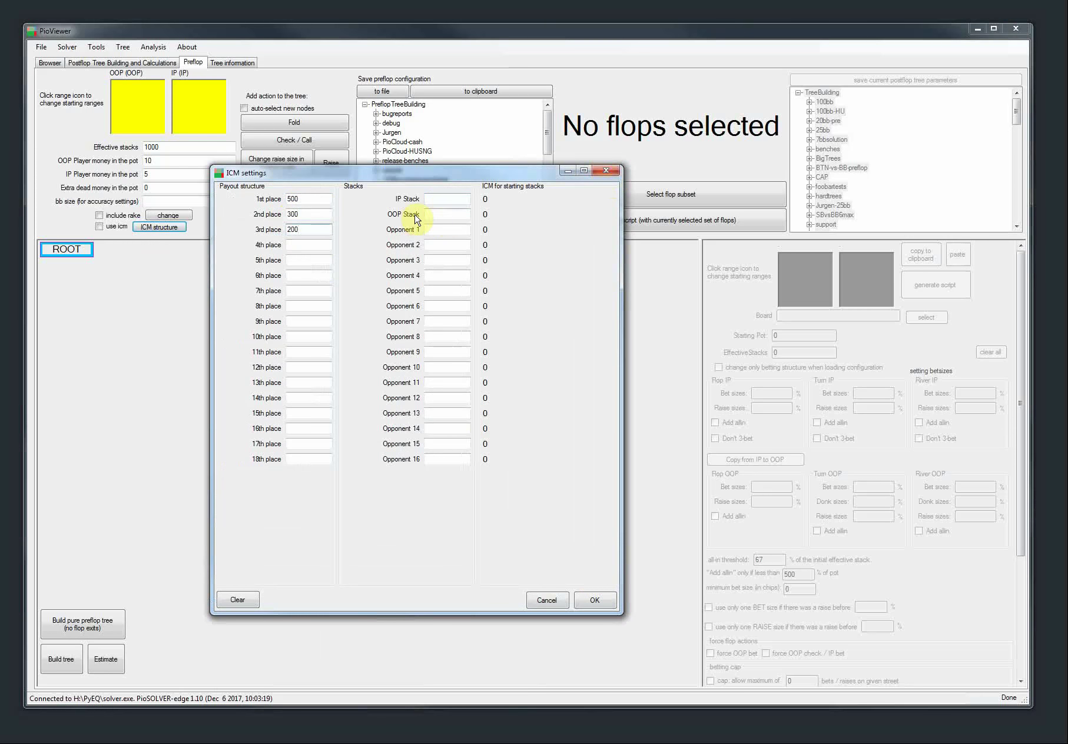
Enter ICM stacks of 120 for IP, 100 for OOP, and 500, 50 and 200 for Opponents 1 to 3.
click(437, 201)
text(100)
text(500)
text(50)
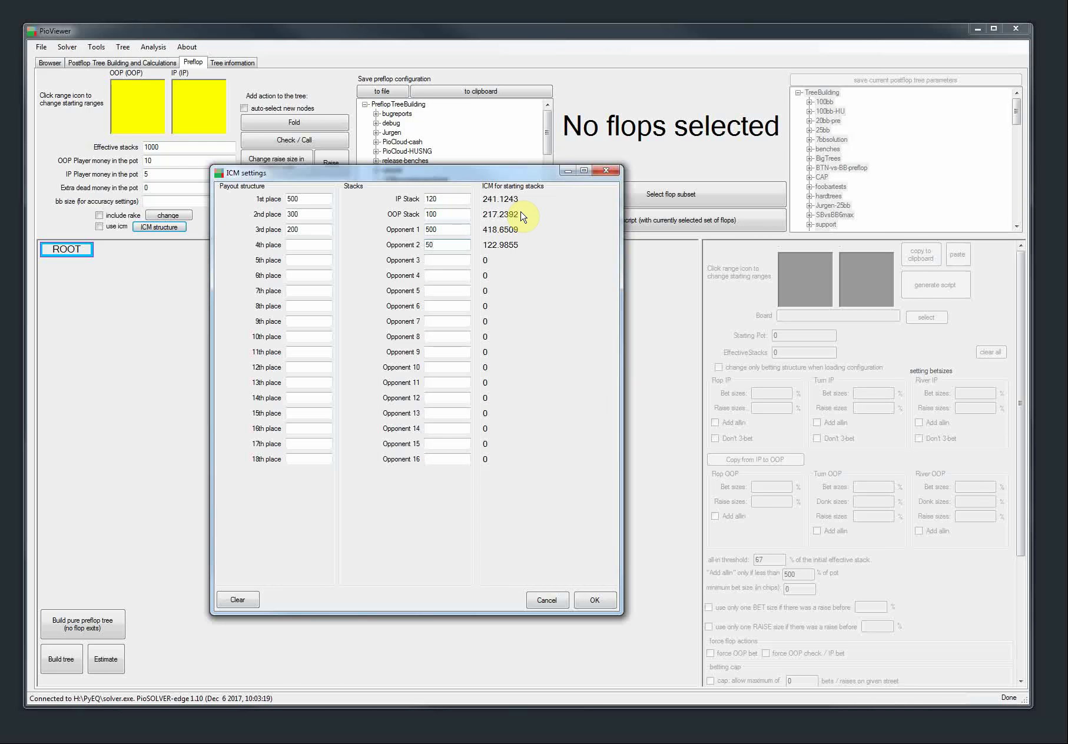
text(2)
text(00)
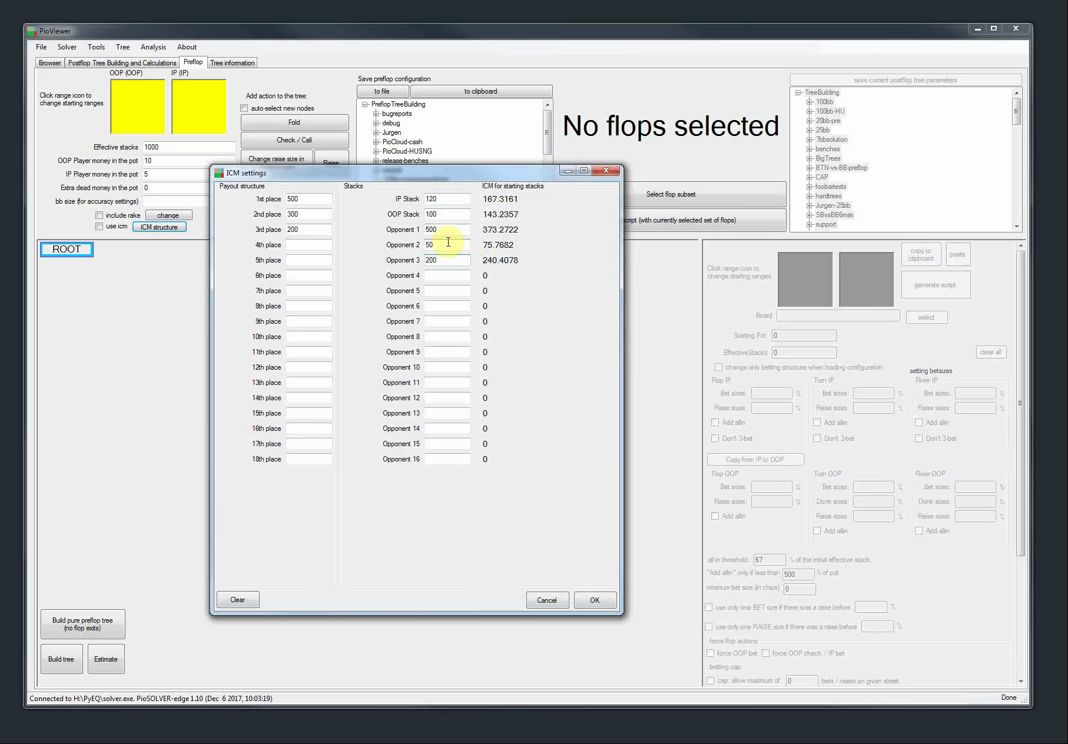
Set Opponent 3's stack to 150 and give Opponent 4 a stack of 500.
double_click(441, 260)
text(150)
click(446, 276)
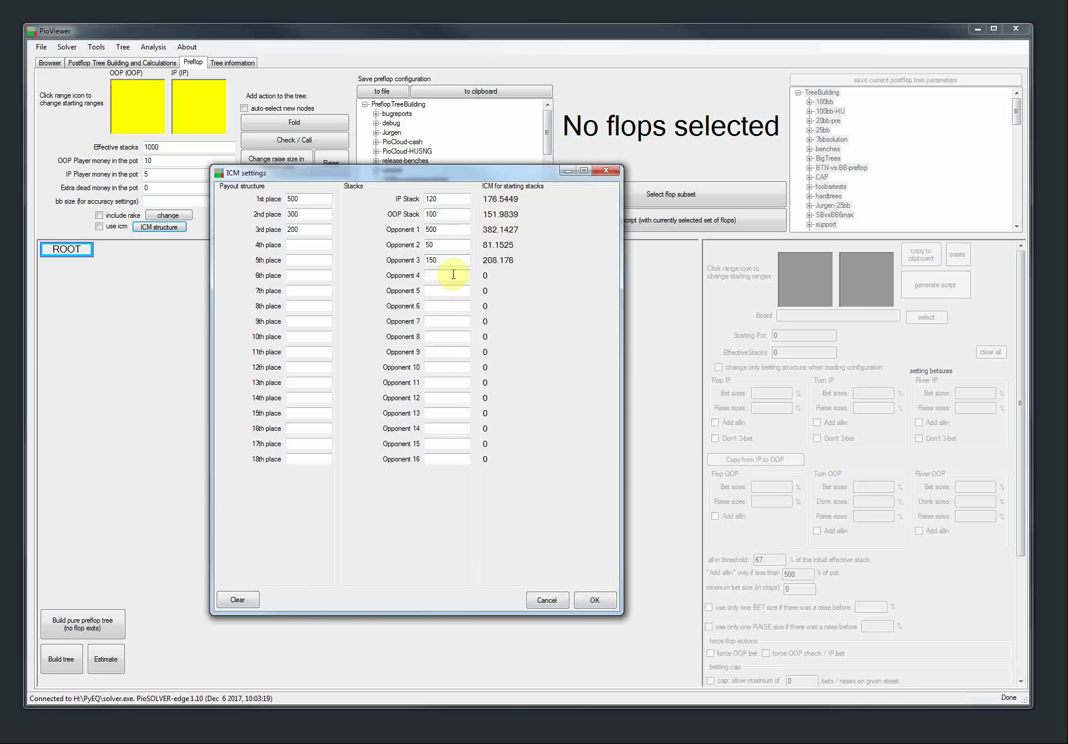
text(5000)
key(BackSpace)
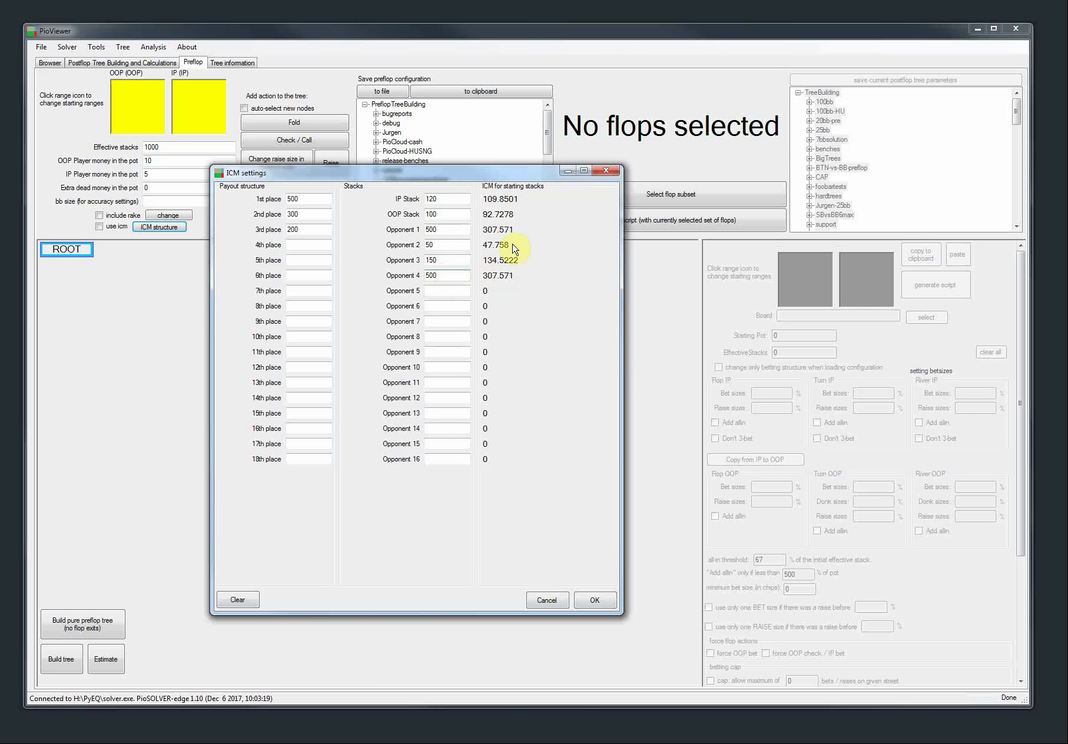
Set Opponent 4's stack to 100 and accept the ICM settings.
key(BackSpace)
key(BackSpace)
key(BackSpace)
text(150)
key(BackSpace)
key(BackSpace)
text(00)
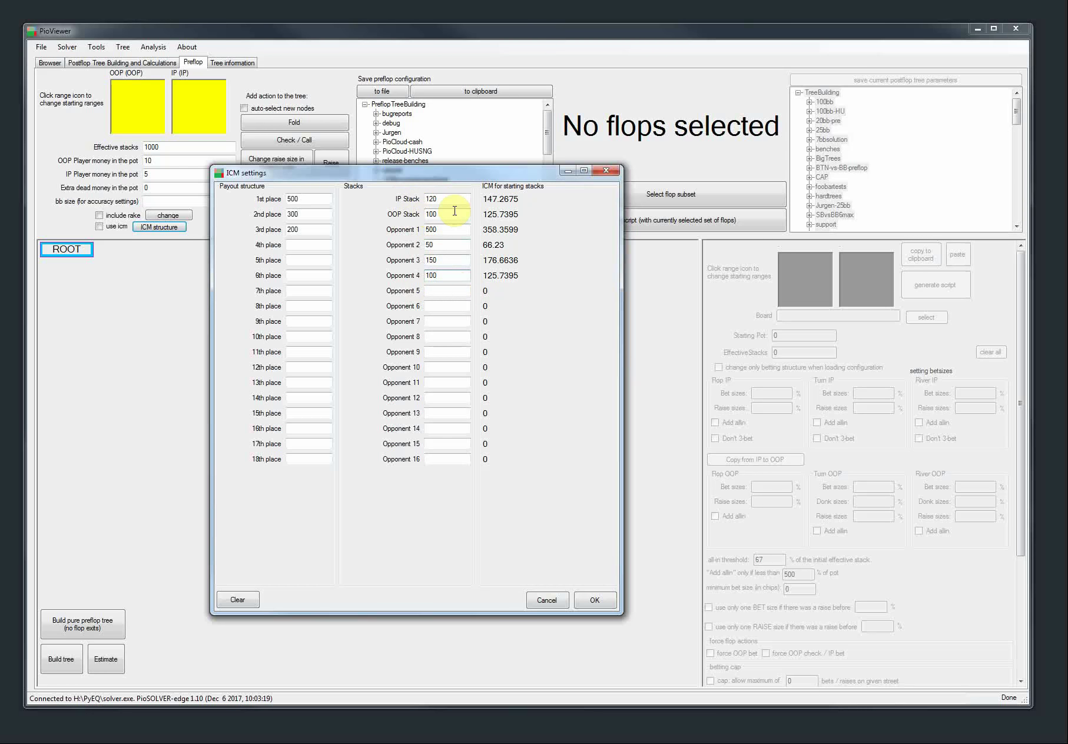
click(596, 600)
Enable ICM for the preflop tree and set the effective stacks to 120.
click(113, 228)
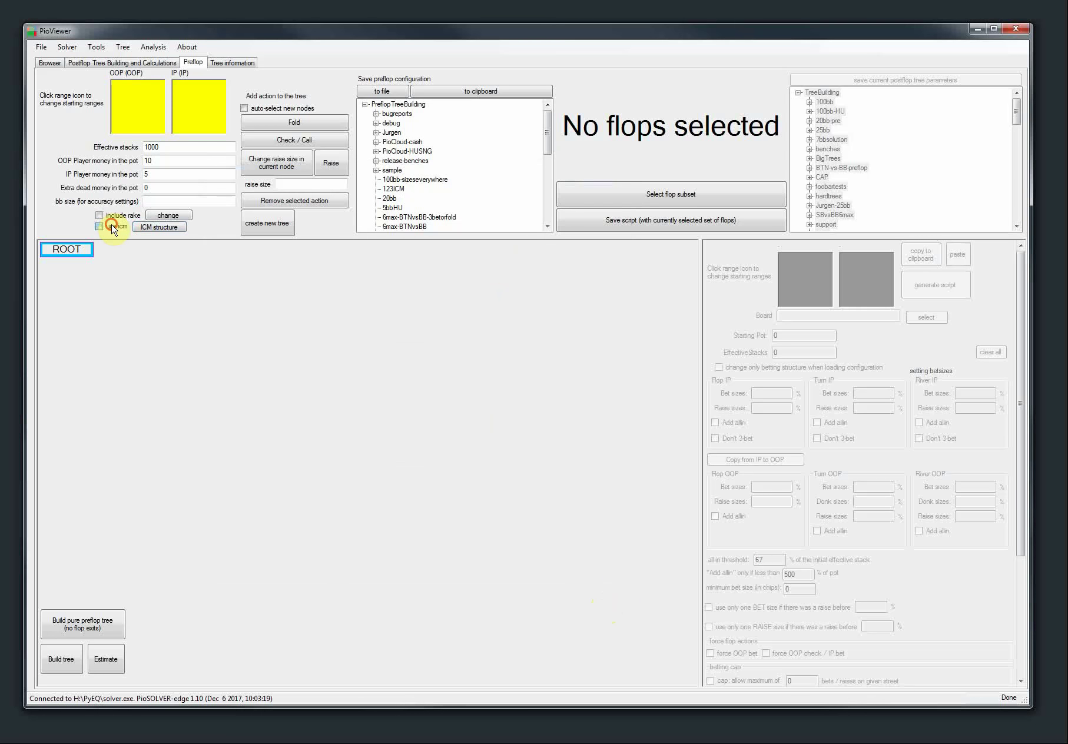
double_click(189, 146)
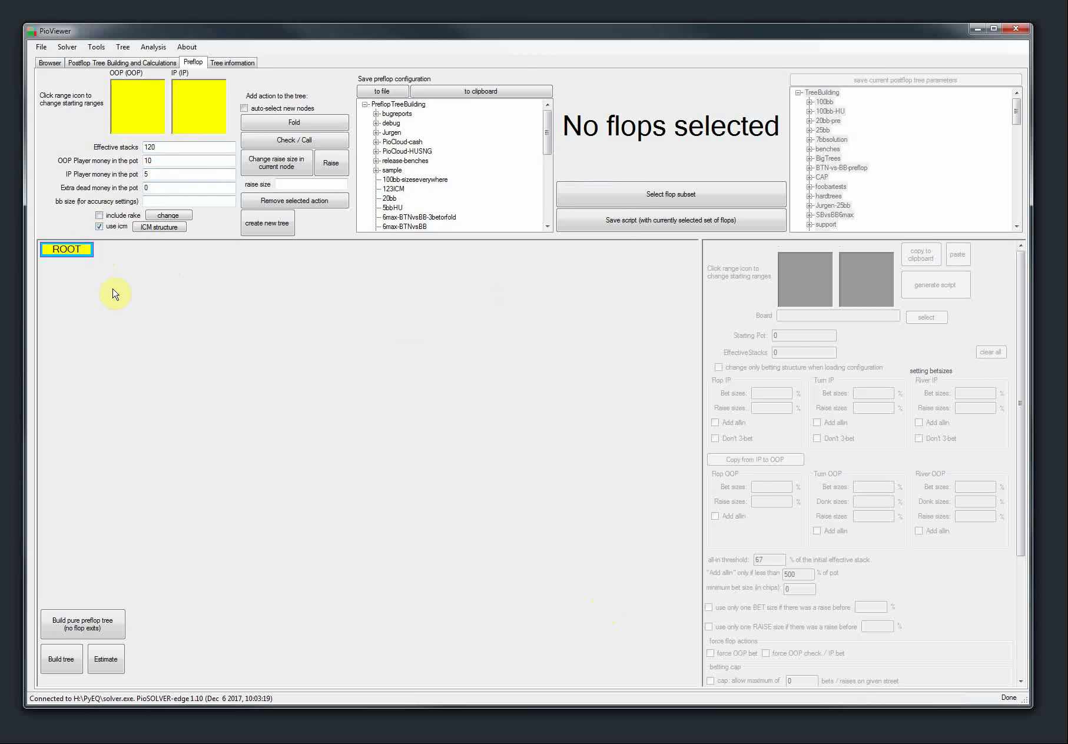
Add a raise of 120 and a fold to the root, with call and fold as responses to the raise.
click(303, 183)
click(330, 164)
click(73, 249)
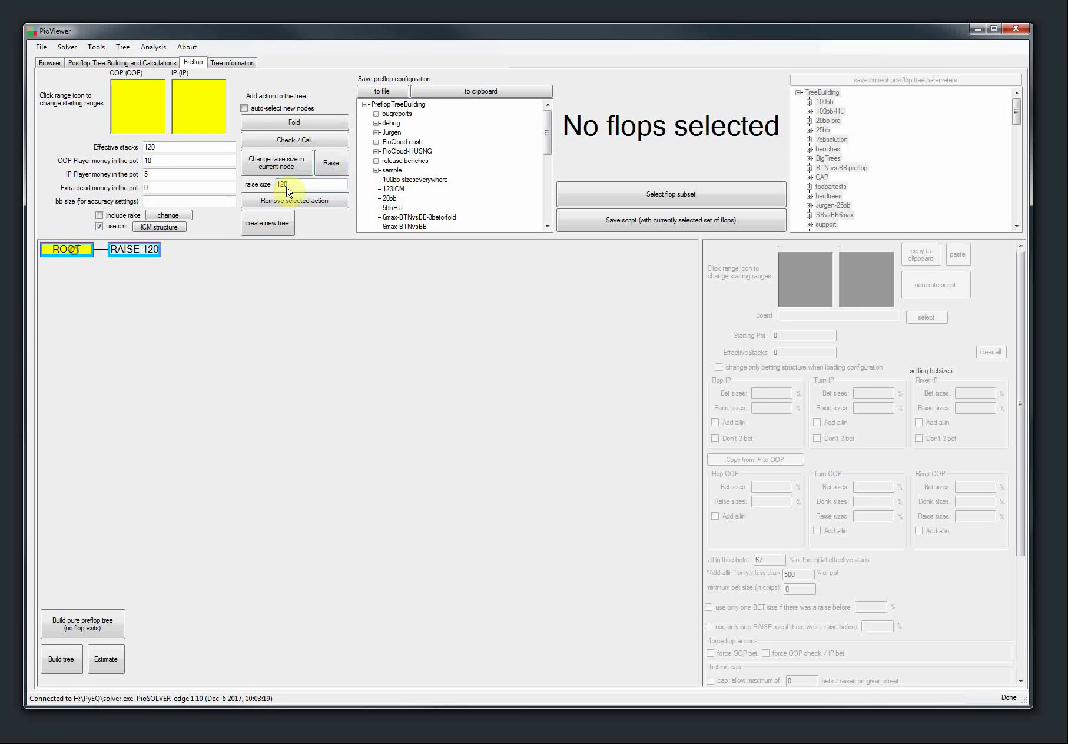
click(288, 124)
click(291, 140)
click(295, 122)
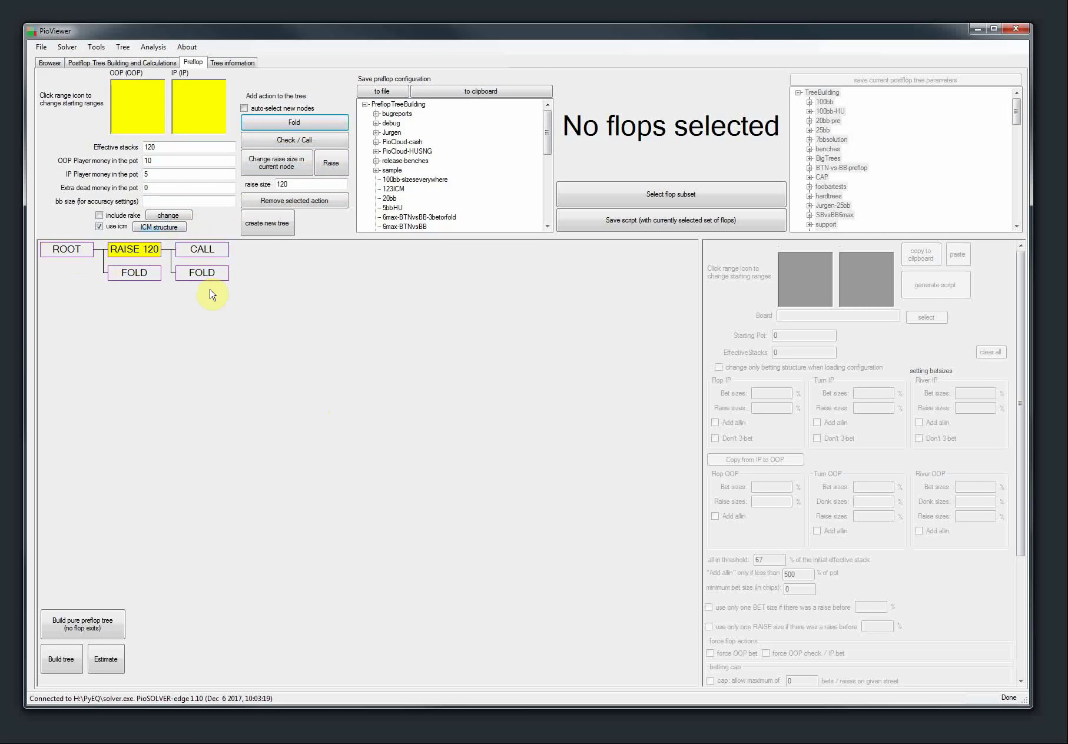
Recheck the ICM settings, turn ICM off and solve the pure preflop tree without it.
click(155, 227)
click(595, 600)
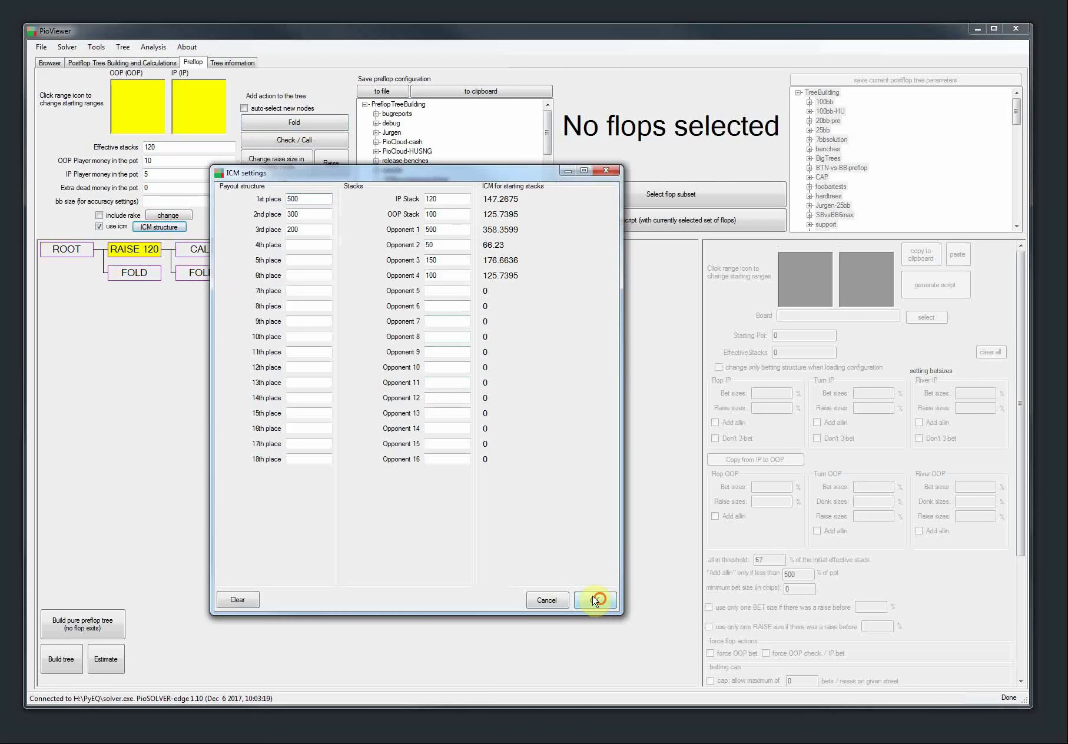
click(99, 229)
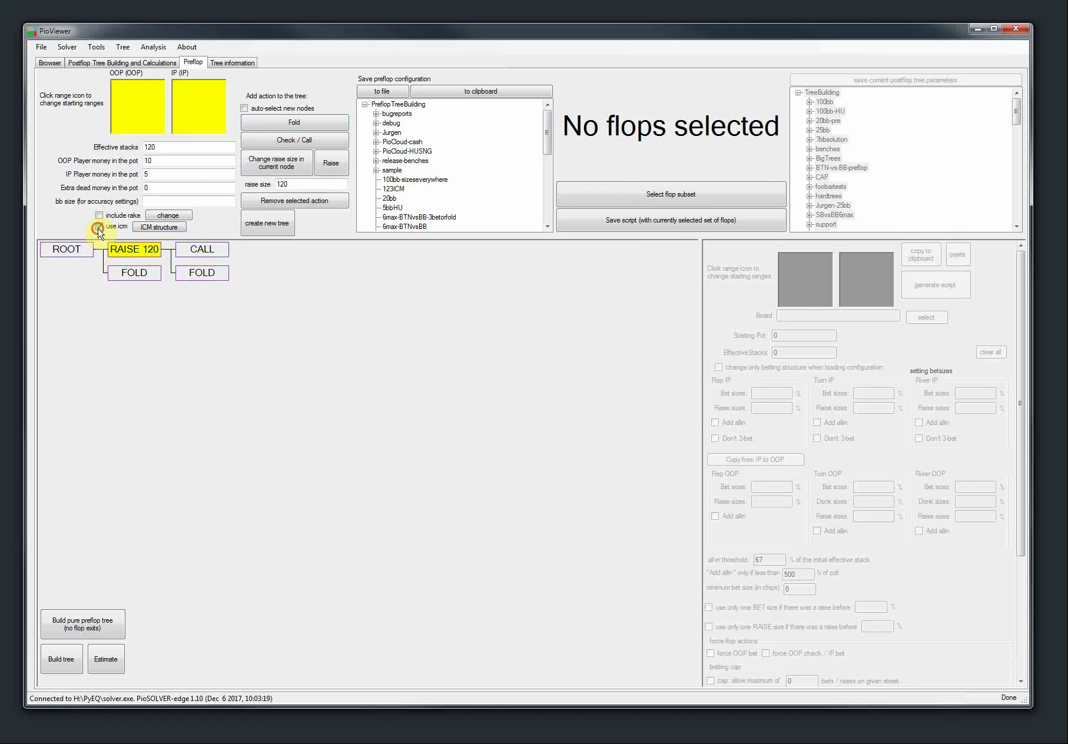
click(87, 63)
click(63, 671)
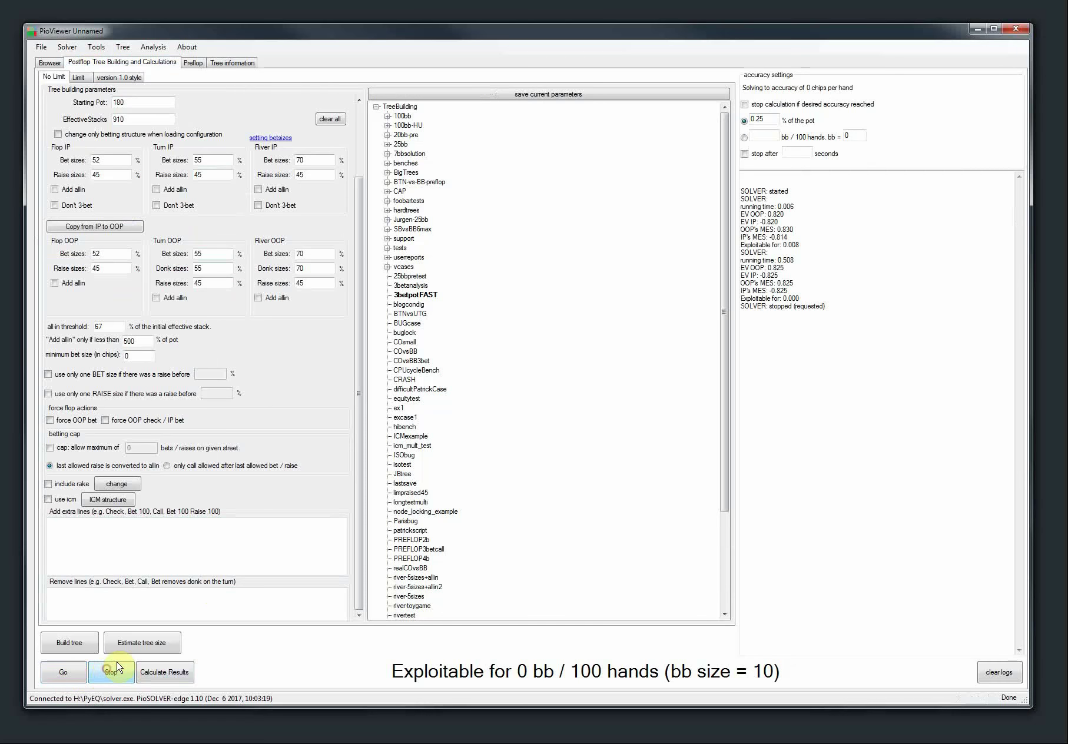
Examine the strategy and EV of the non-ICM solution at the root and after the raise to 120.
click(50, 64)
click(993, 217)
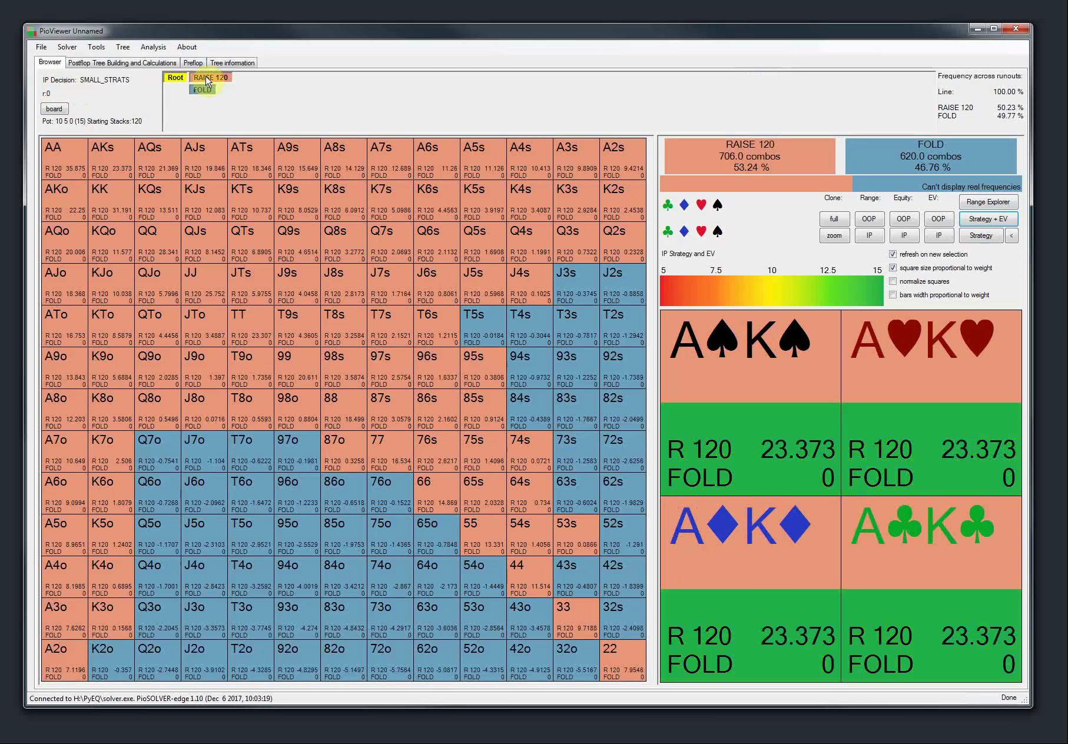
mouse_move(740, 181)
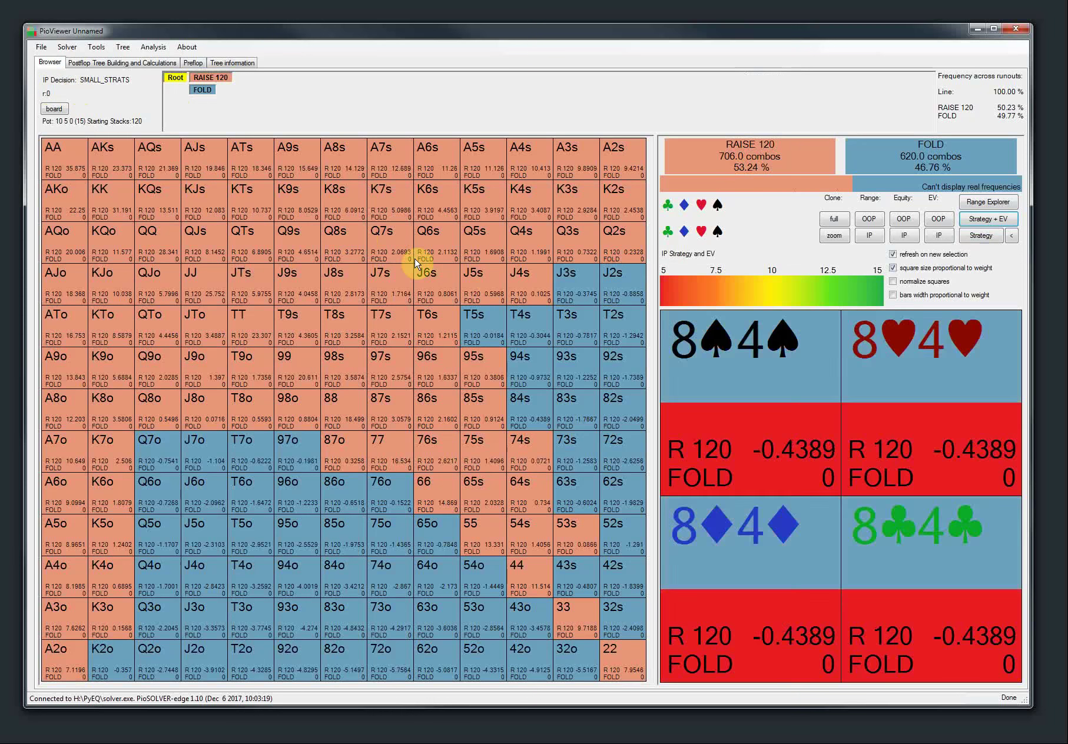
click(227, 79)
mouse_move(731, 183)
click(176, 77)
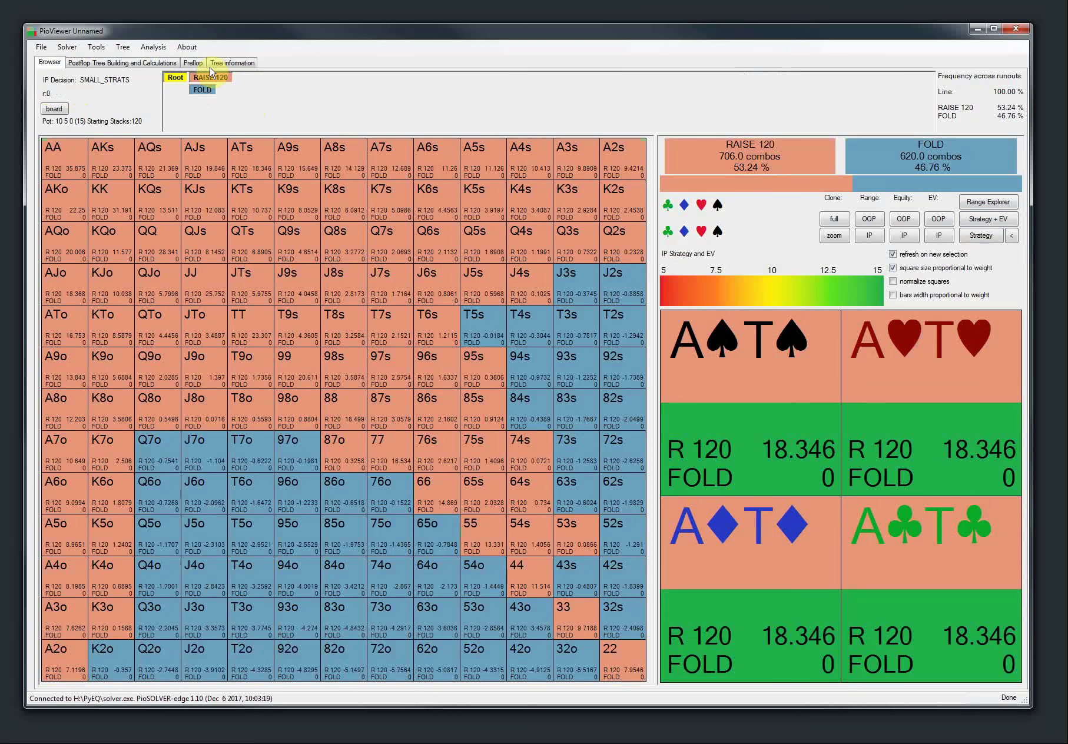
Turn ICM back on for the preflop tree and set the OOP stack to 150 in its ICM settings.
click(195, 63)
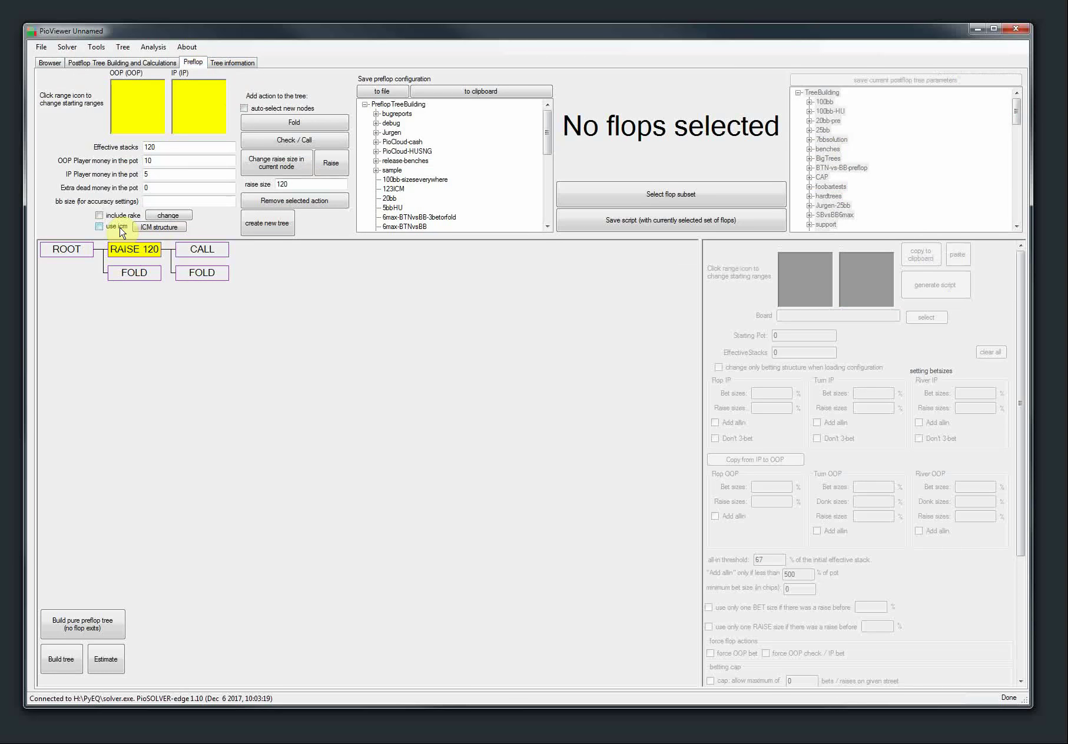
click(159, 227)
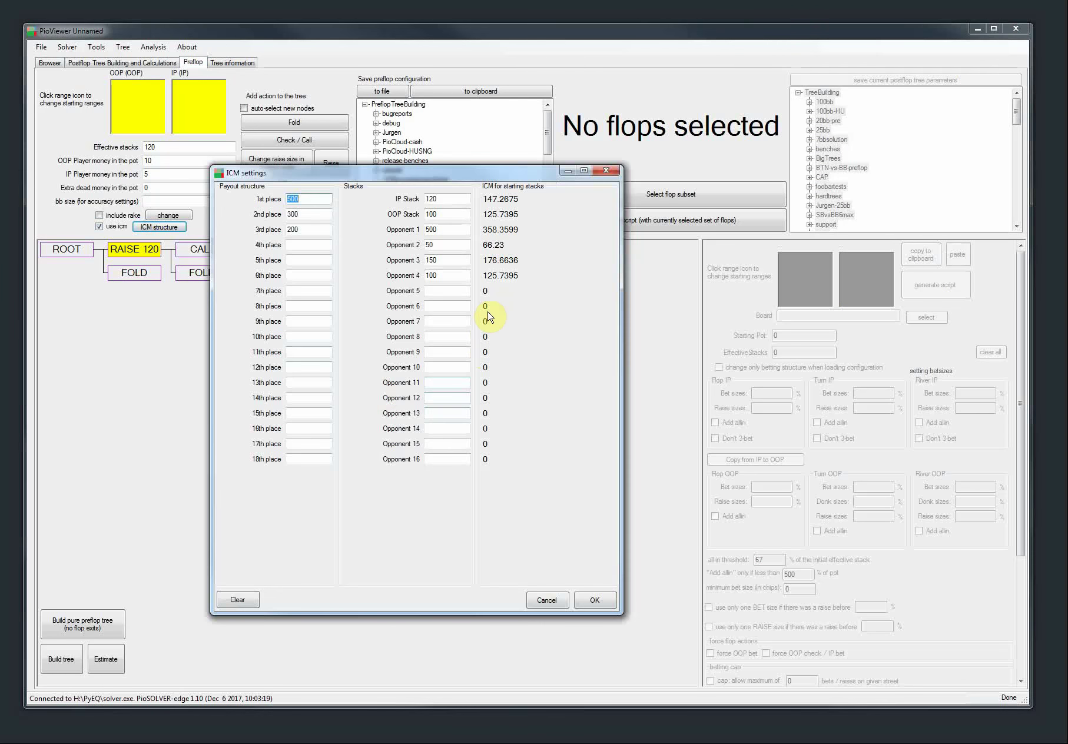
double_click(444, 213)
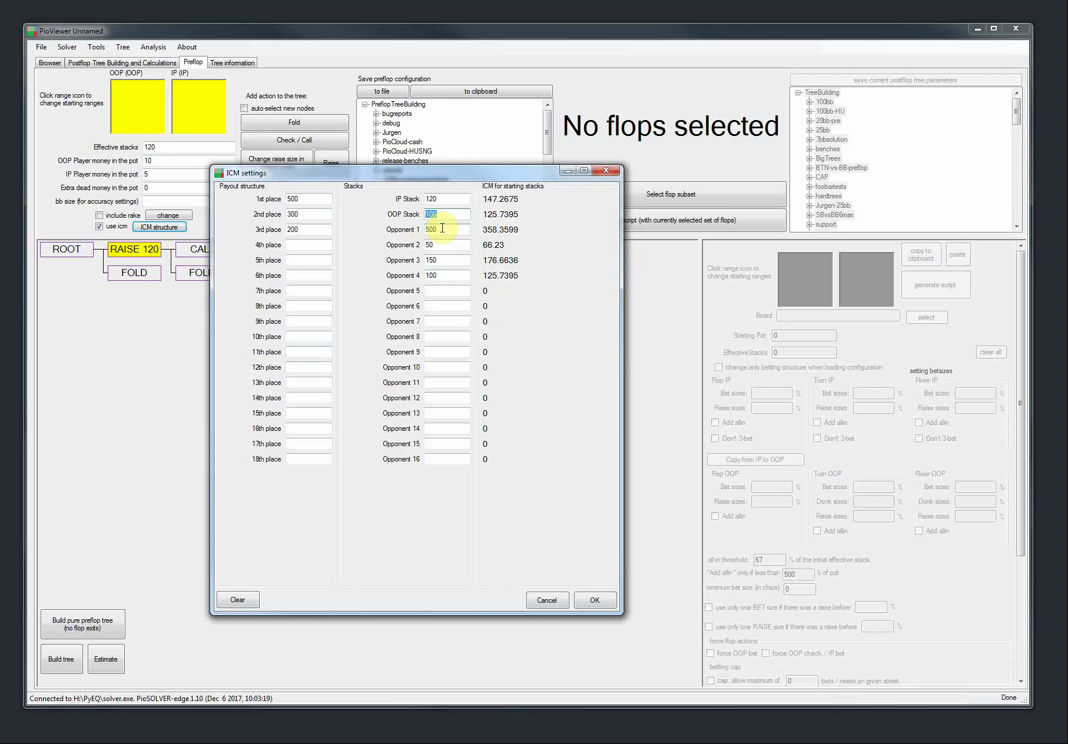
text(105)
key(BackSpace)
key(BackSpace)
text(50)
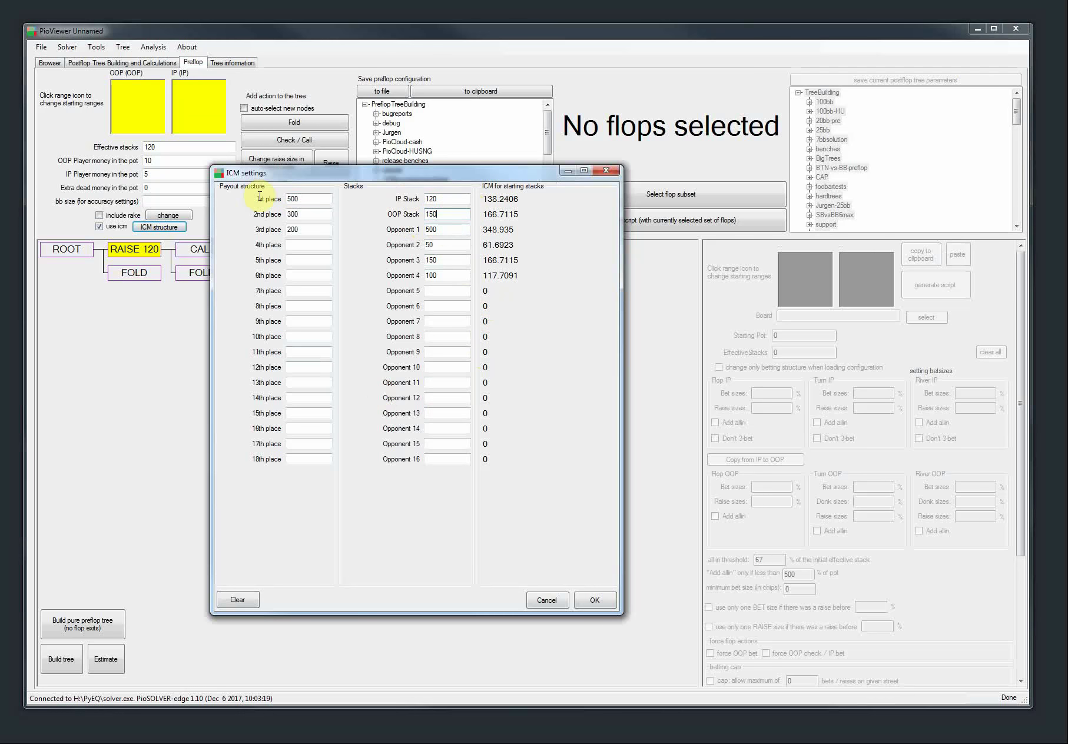
click(594, 600)
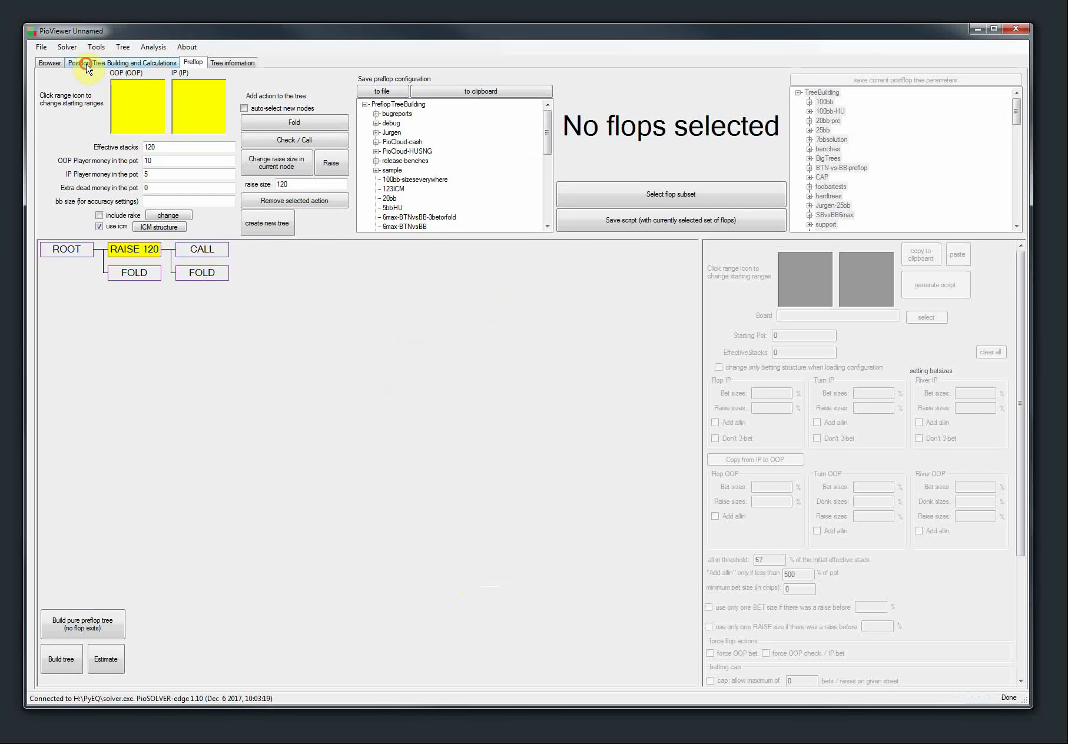
Rebuild the pure preflop tree with ICM enabled and run the solver on it.
click(85, 61)
click(65, 672)
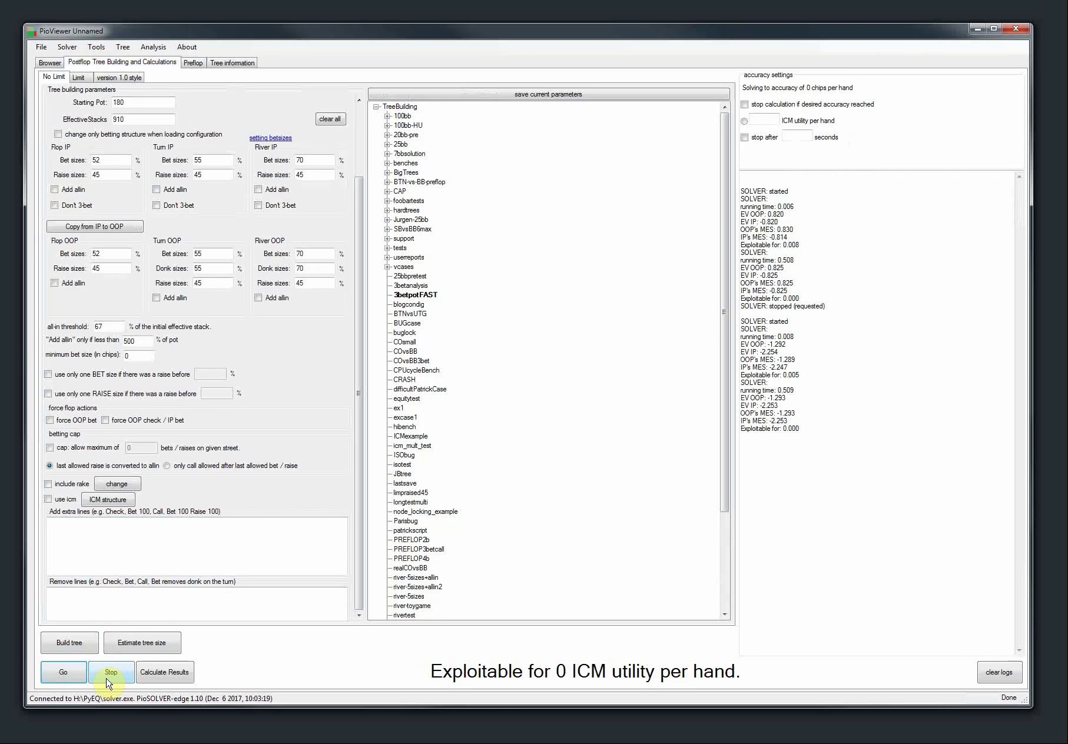
Examine the ICM solution's strategy and EV at the root and after the raise to 120.
click(50, 62)
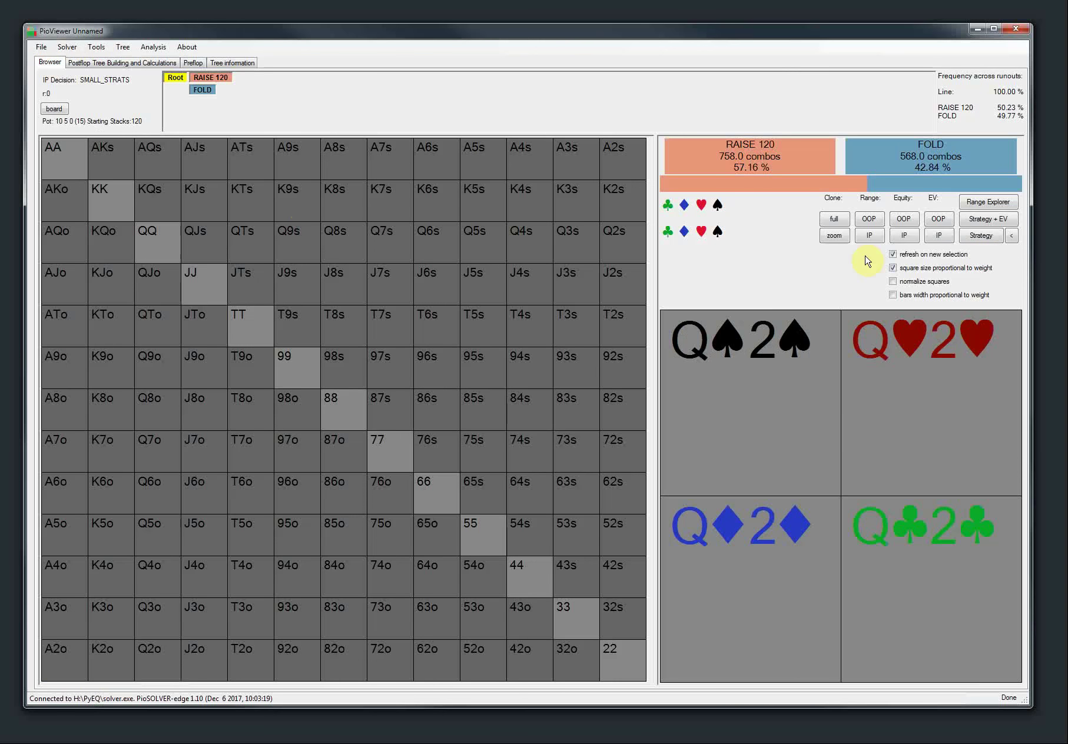
click(984, 219)
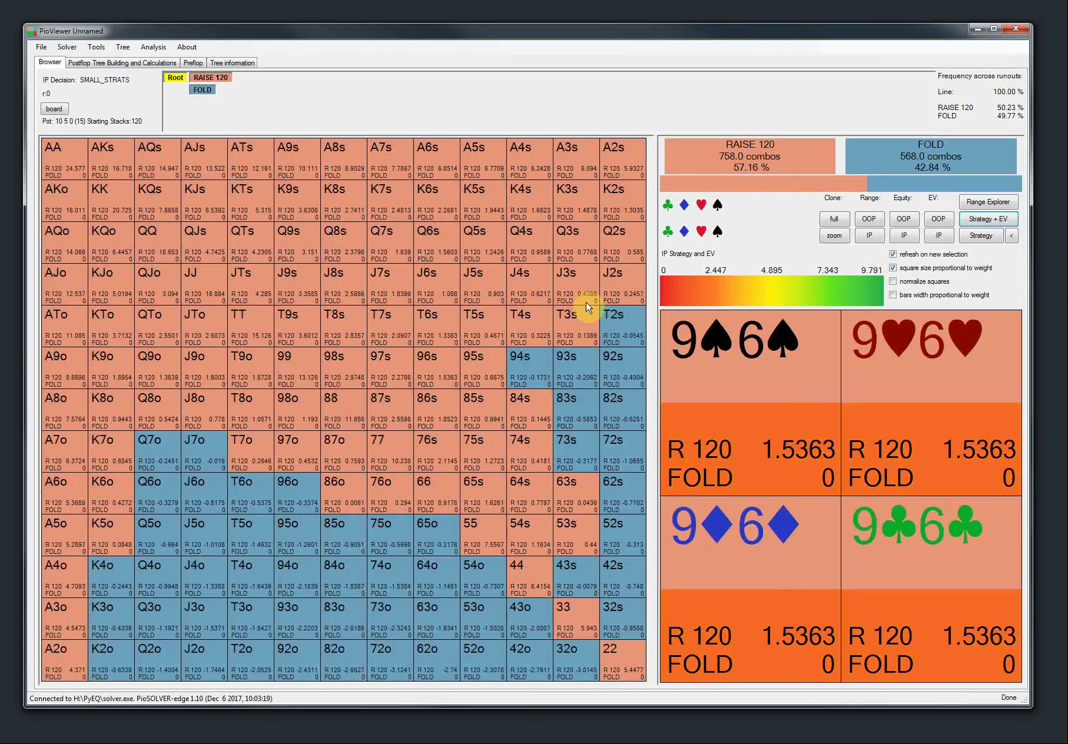
mouse_move(717, 184)
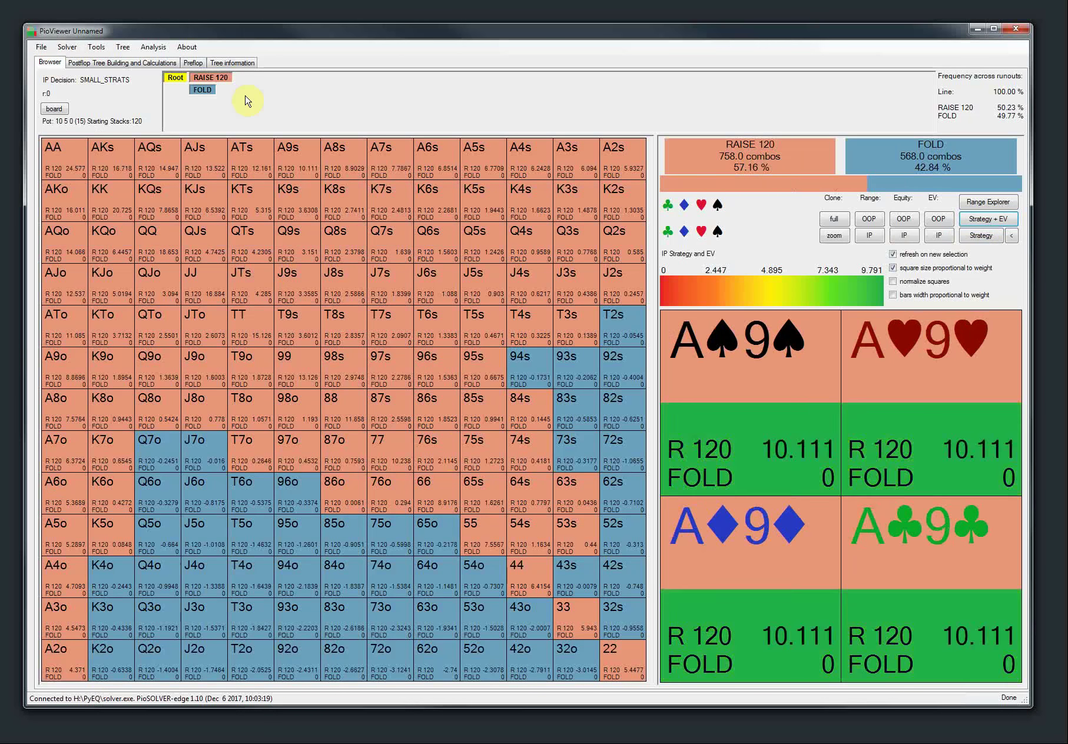
click(210, 77)
mouse_move(752, 177)
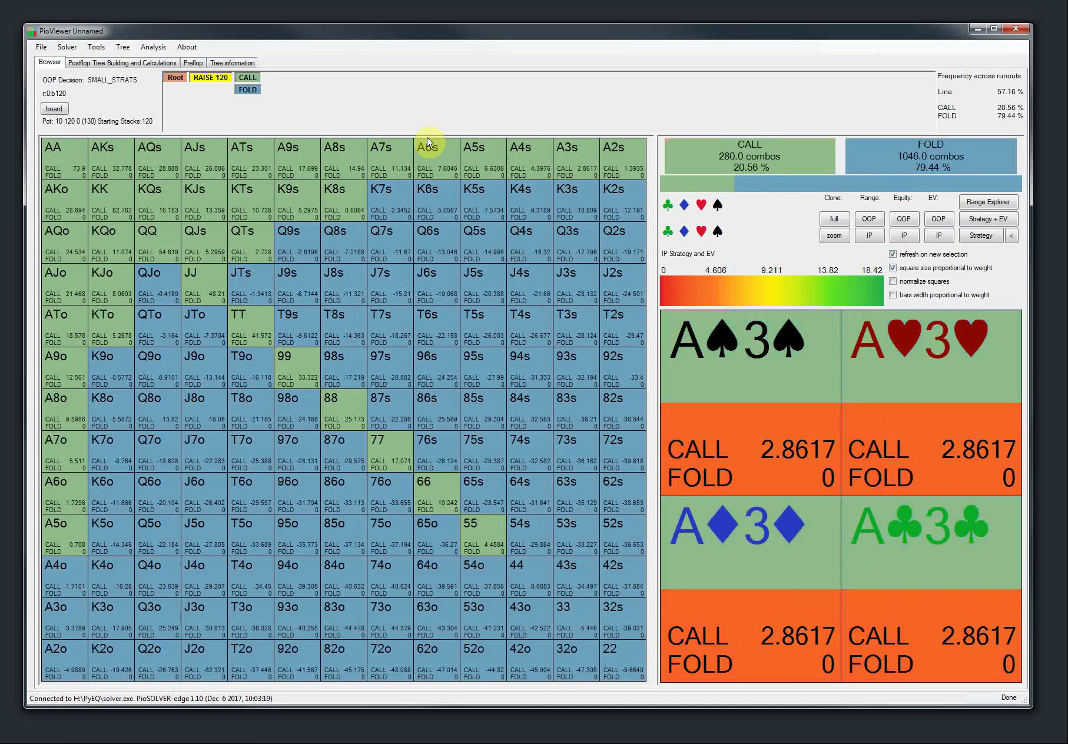
In the preflop tree's ICM settings, set the IP stack to 500 and the OOP stack to 120.
click(187, 63)
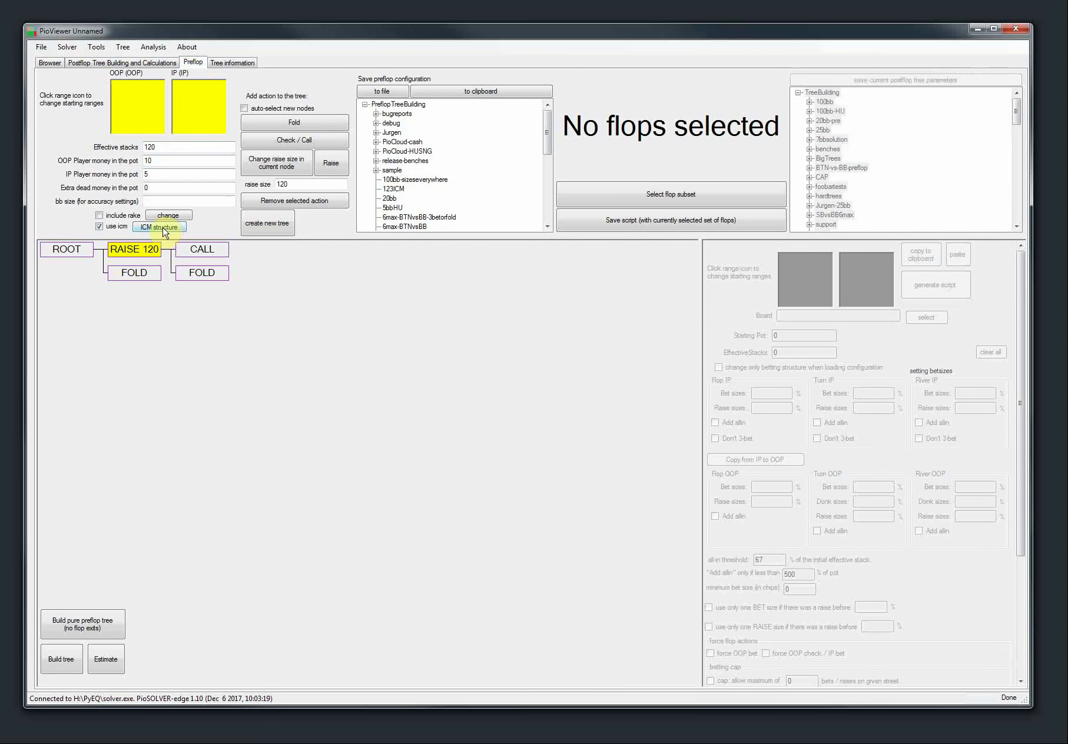
click(159, 227)
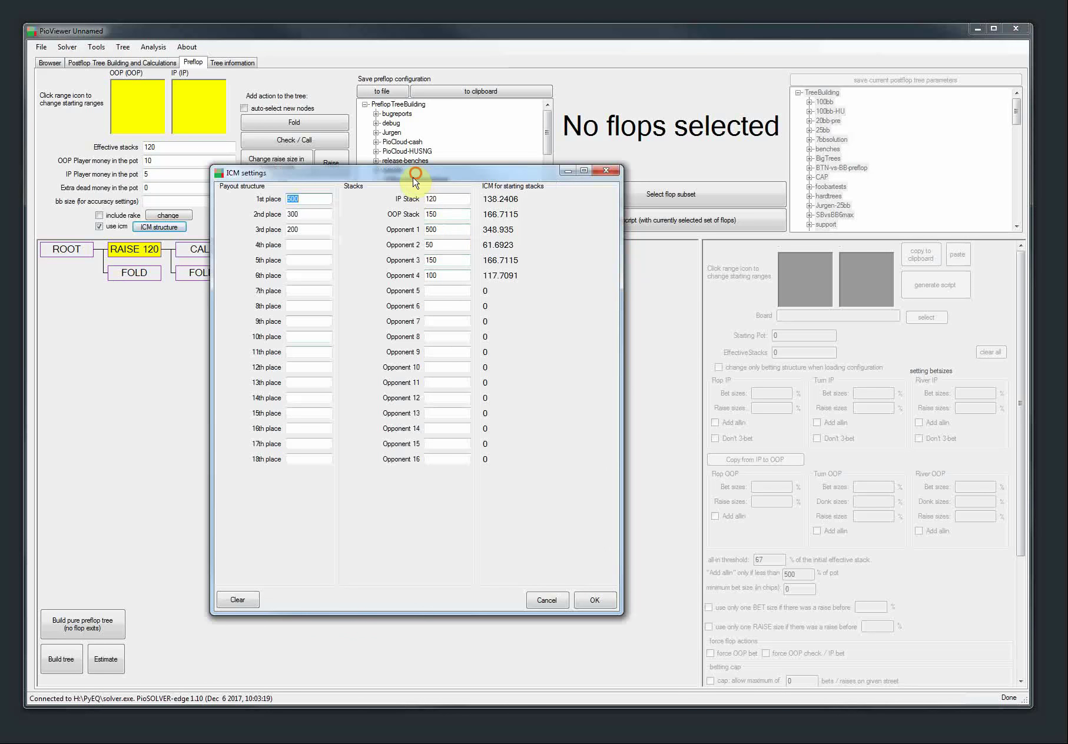
drag(415, 171, 390, 192)
double_click(431, 218)
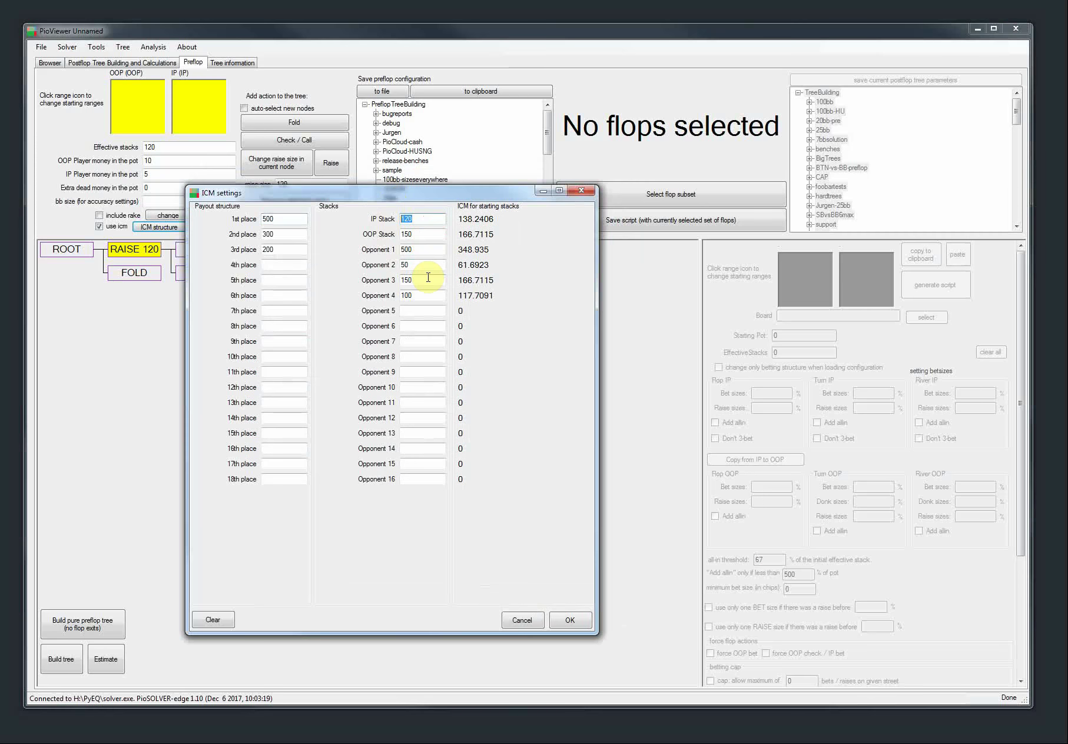
text(500)
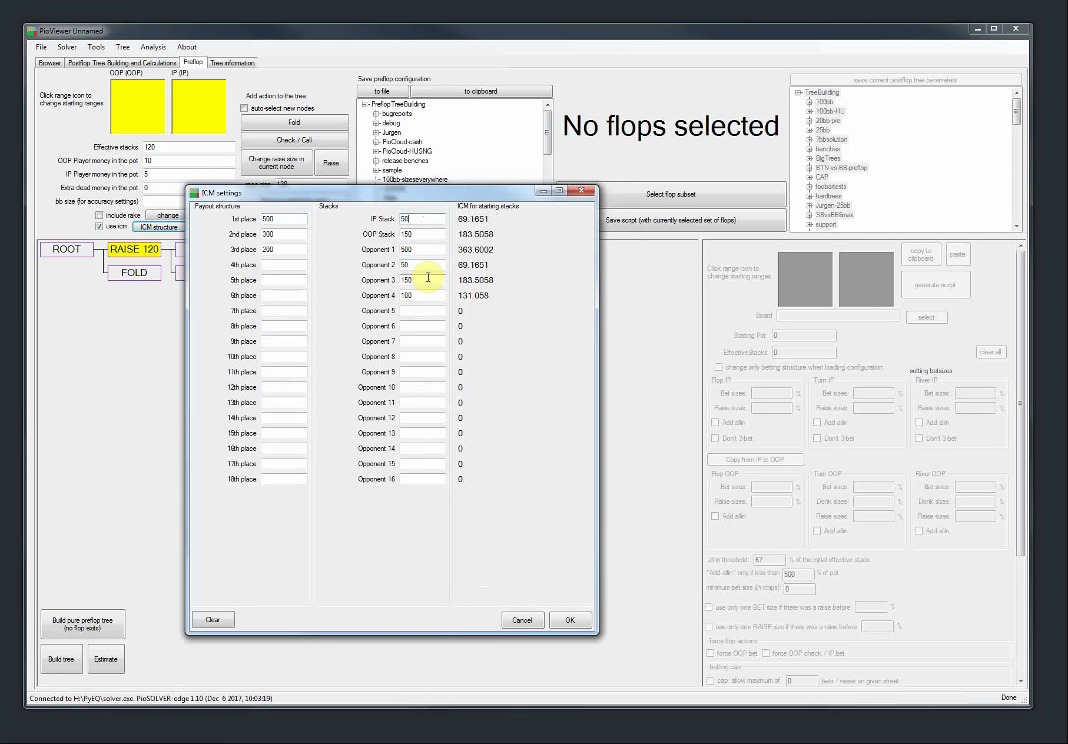
double_click(425, 235)
text(120)
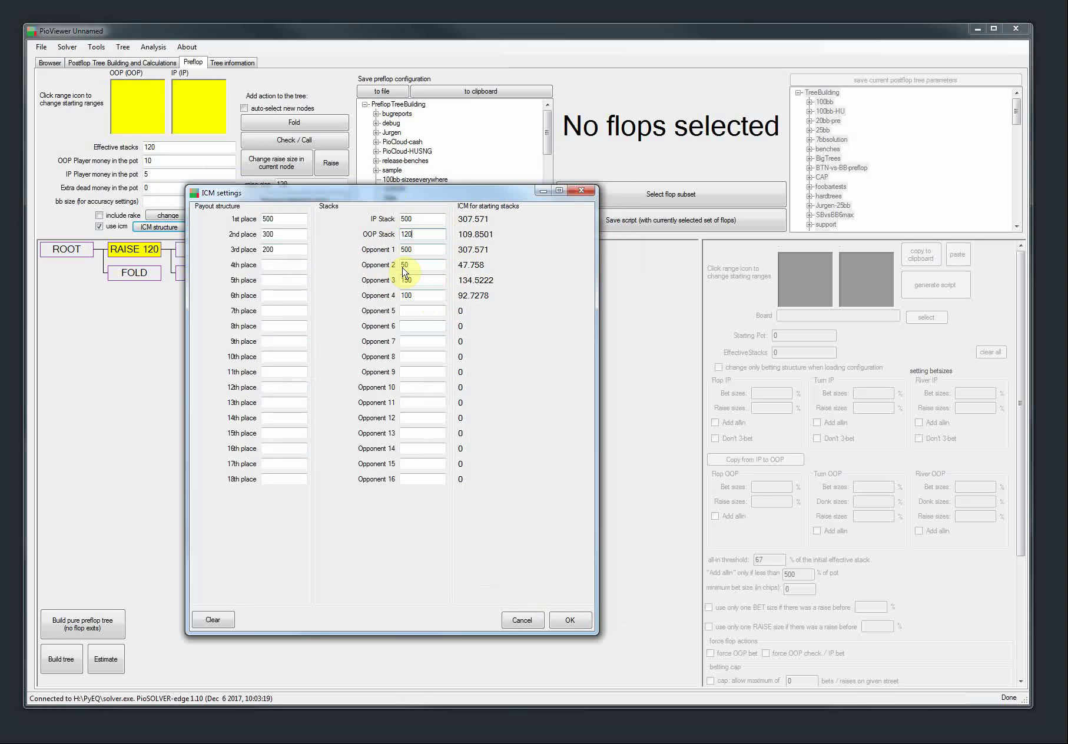
click(572, 622)
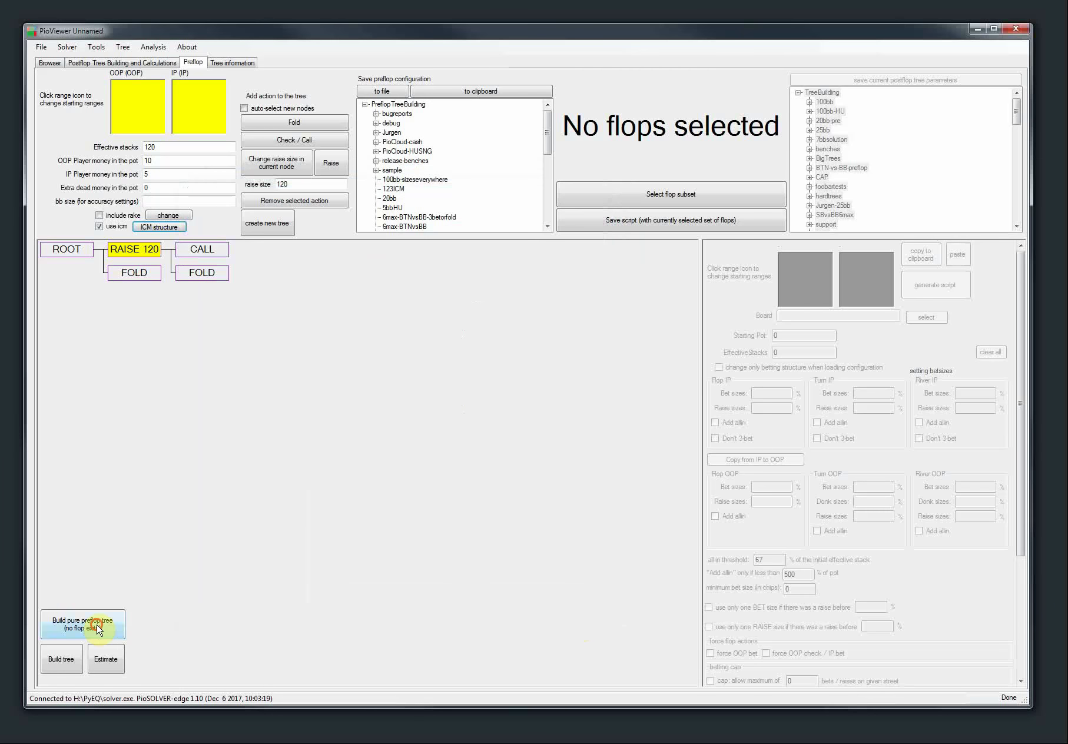
Rebuild the pure preflop tree for the big-stack IP scenario and run the solver on it.
click(86, 61)
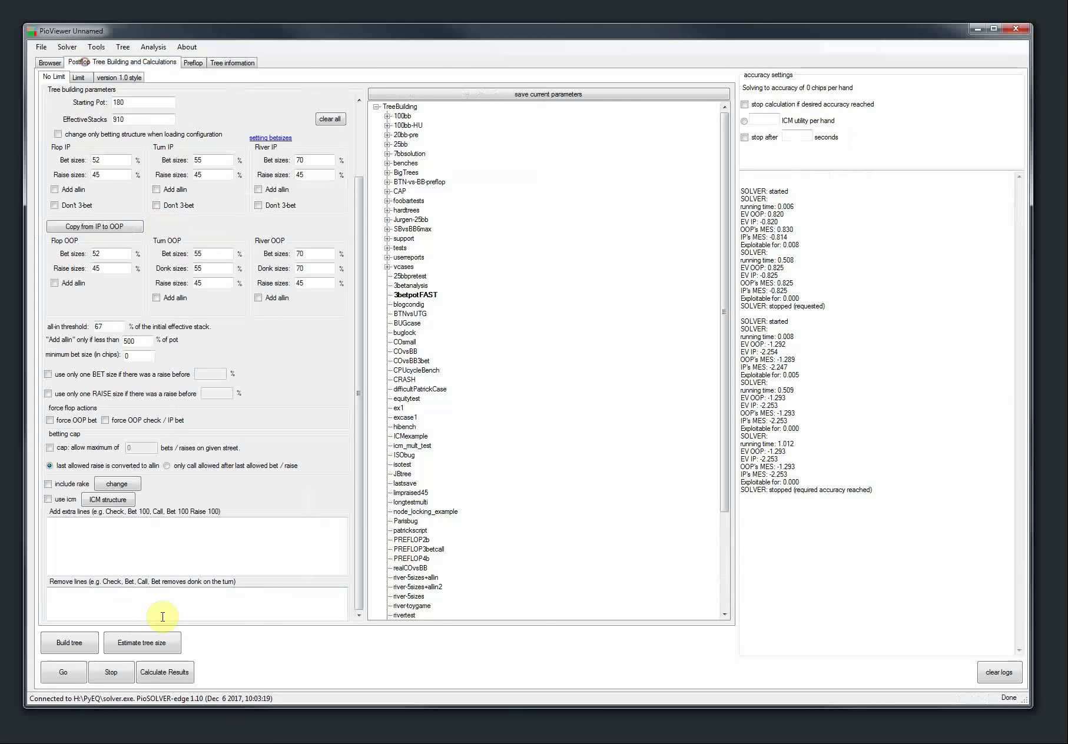
click(53, 677)
click(108, 673)
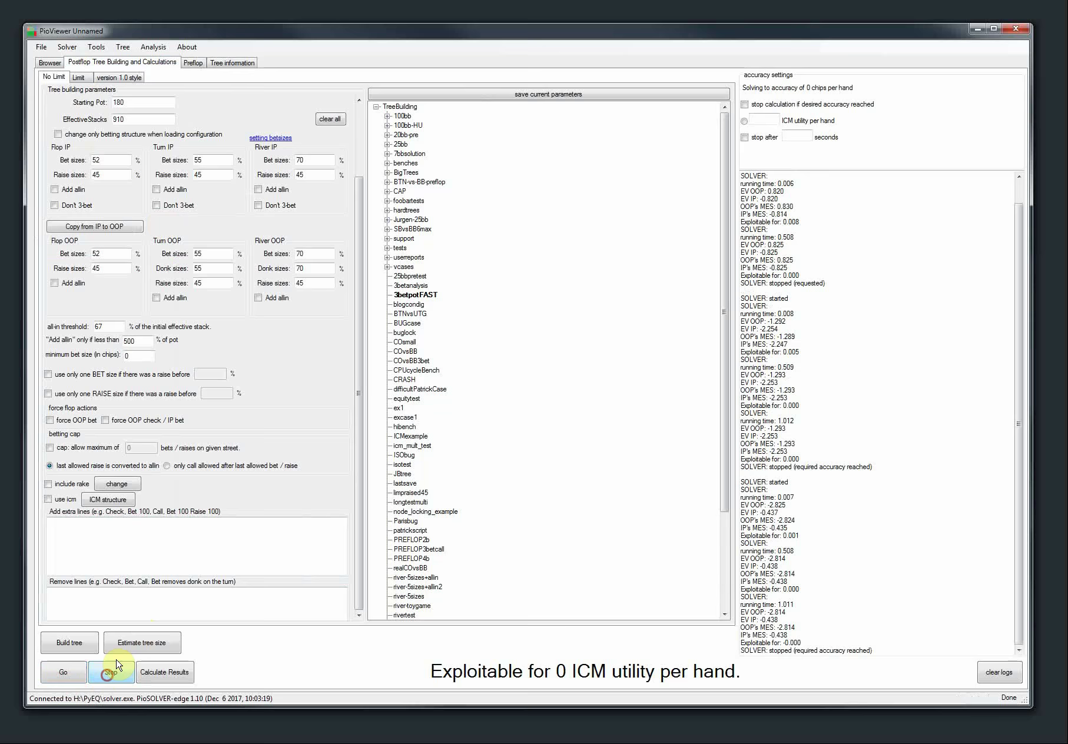
Examine the strategy and EV at the root and after the raise to 120 with the 500-chip IP stack.
click(50, 62)
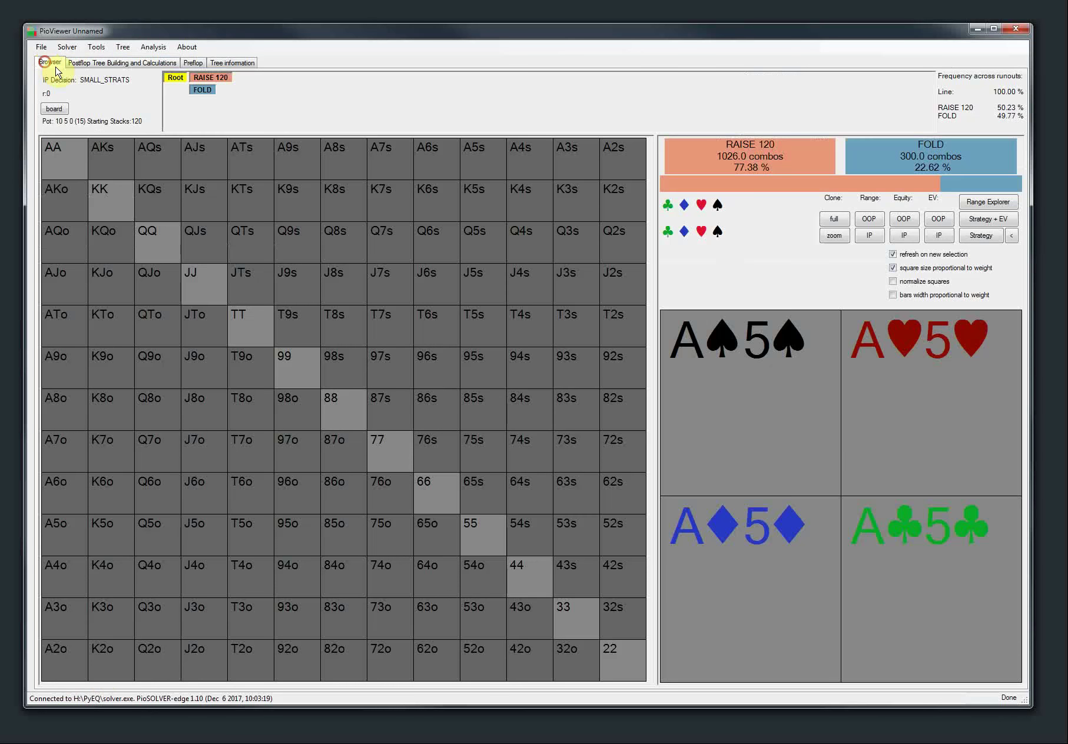
click(986, 219)
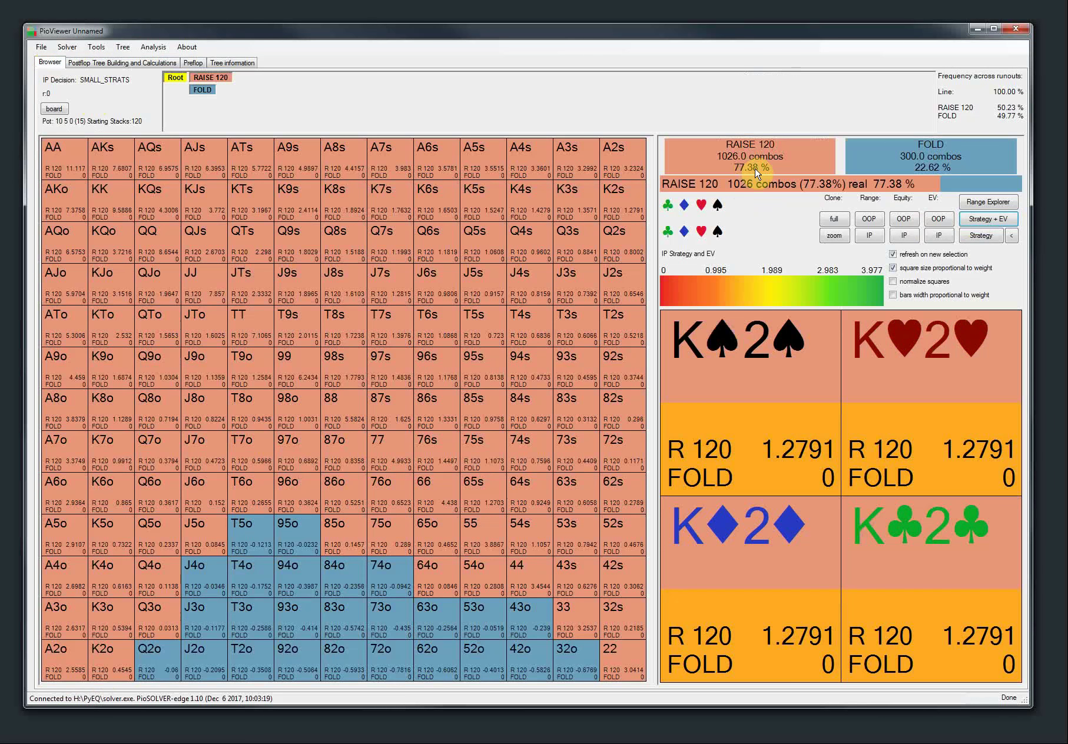
click(210, 77)
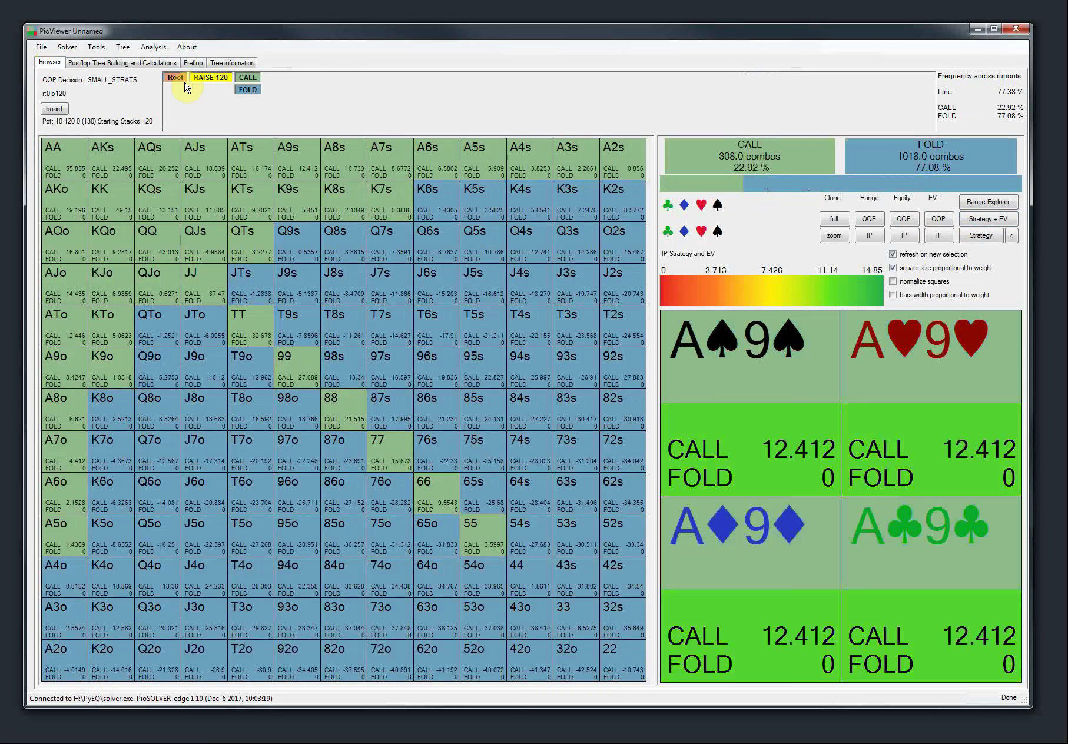
click(176, 78)
Swap the ICM stack sizes by setting the IP stack to 120 and the OOP stack to 500.
click(193, 62)
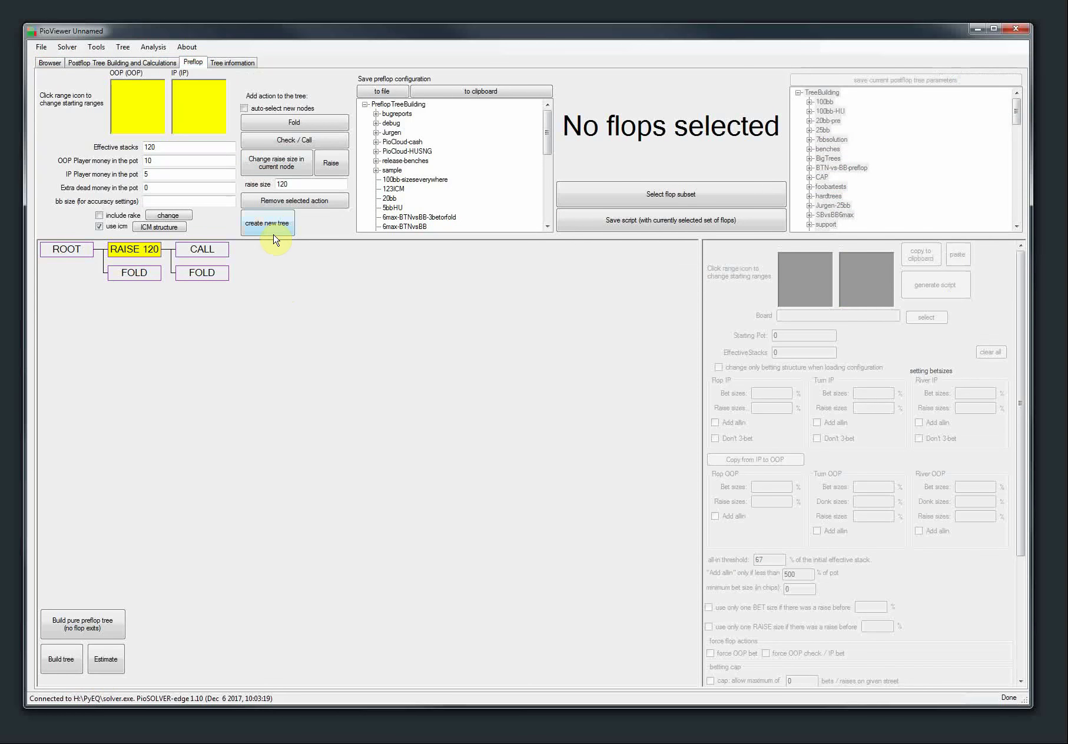
click(160, 227)
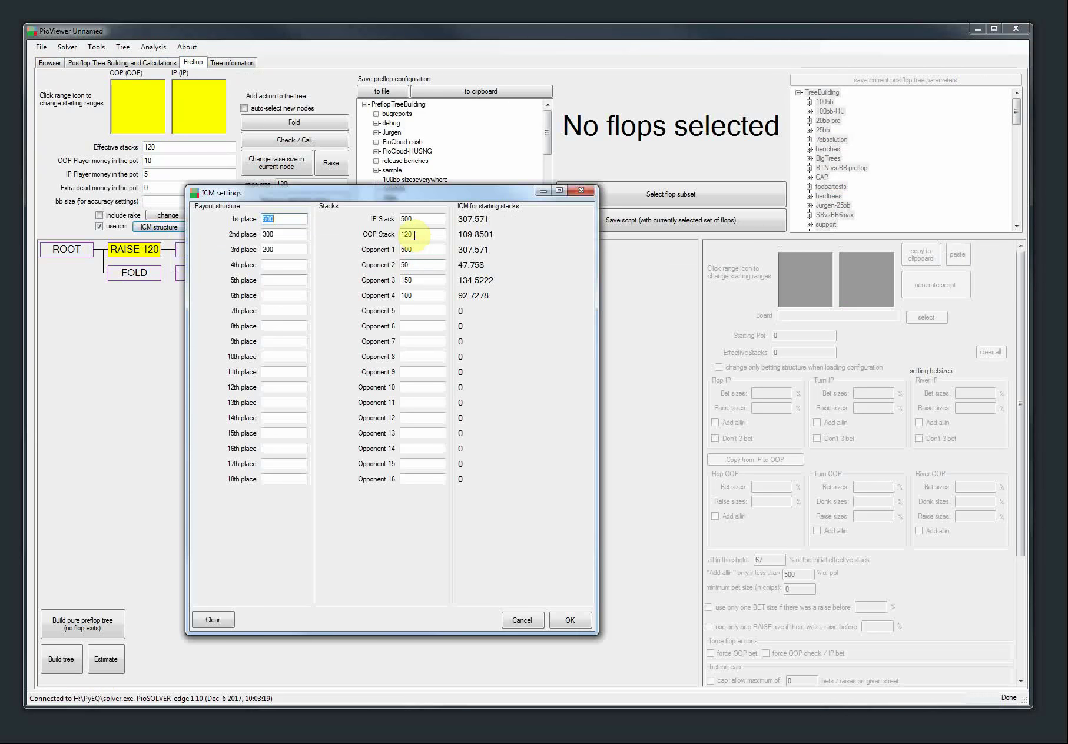
double_click(422, 219)
text(120)
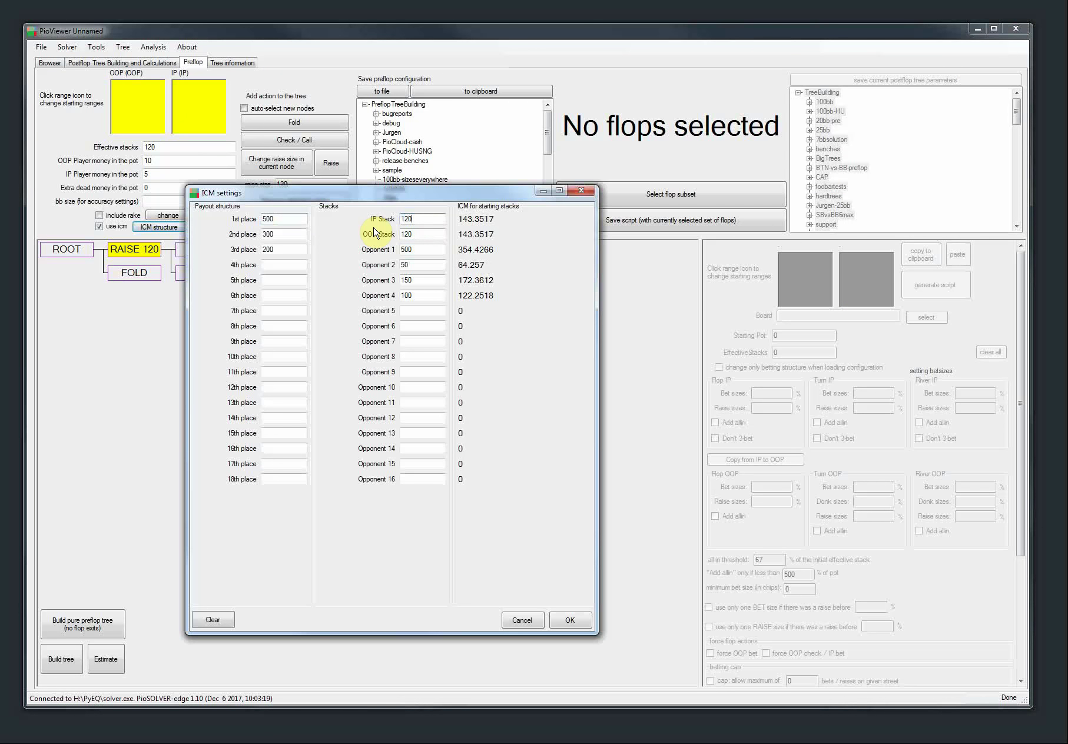
drag(423, 233, 342, 233)
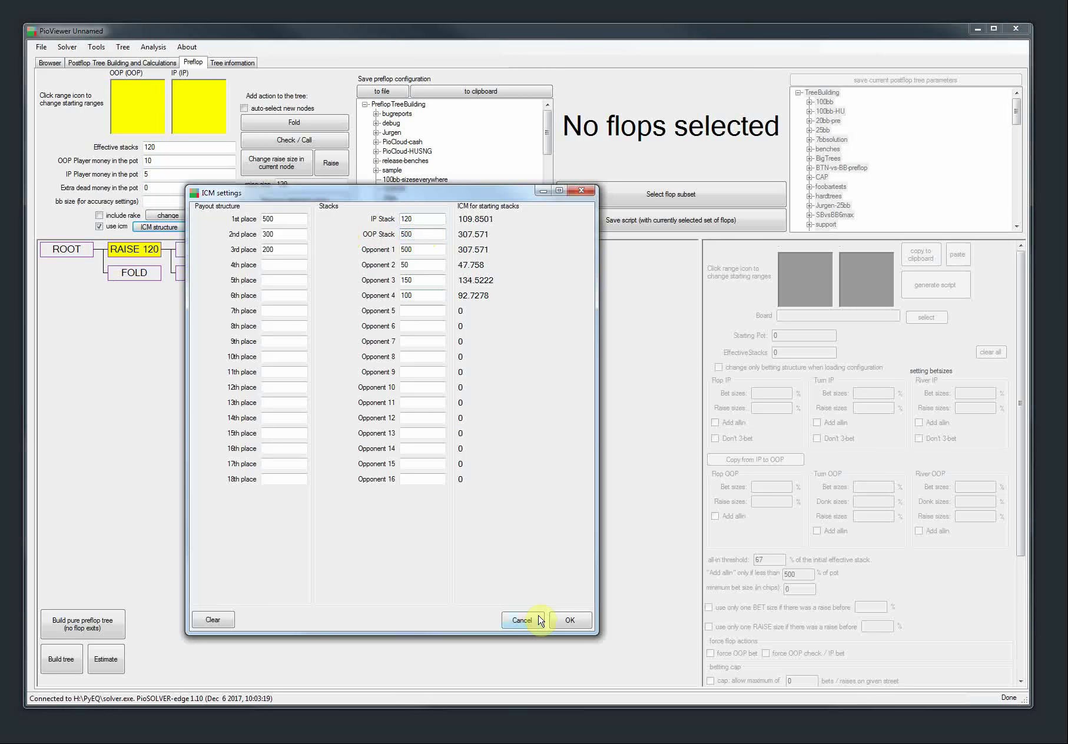
click(565, 621)
Rebuild and solve the pure preflop tree for the swapped stacks, and display the strategy and EV at the root.
click(71, 624)
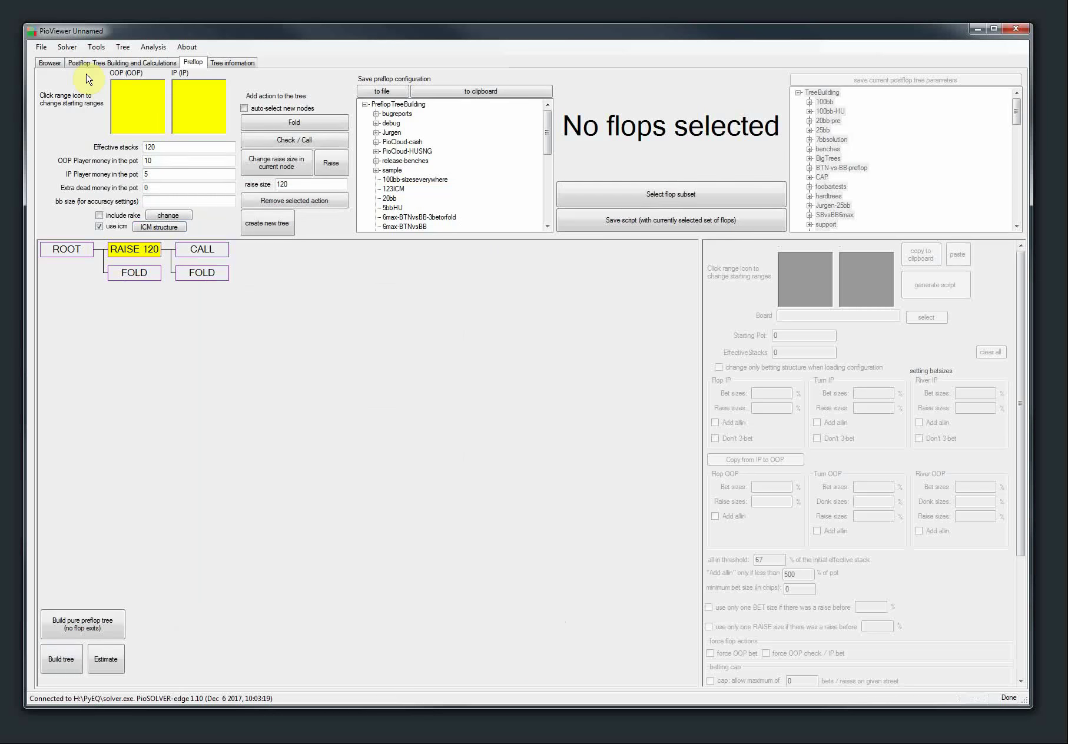
click(83, 61)
click(63, 671)
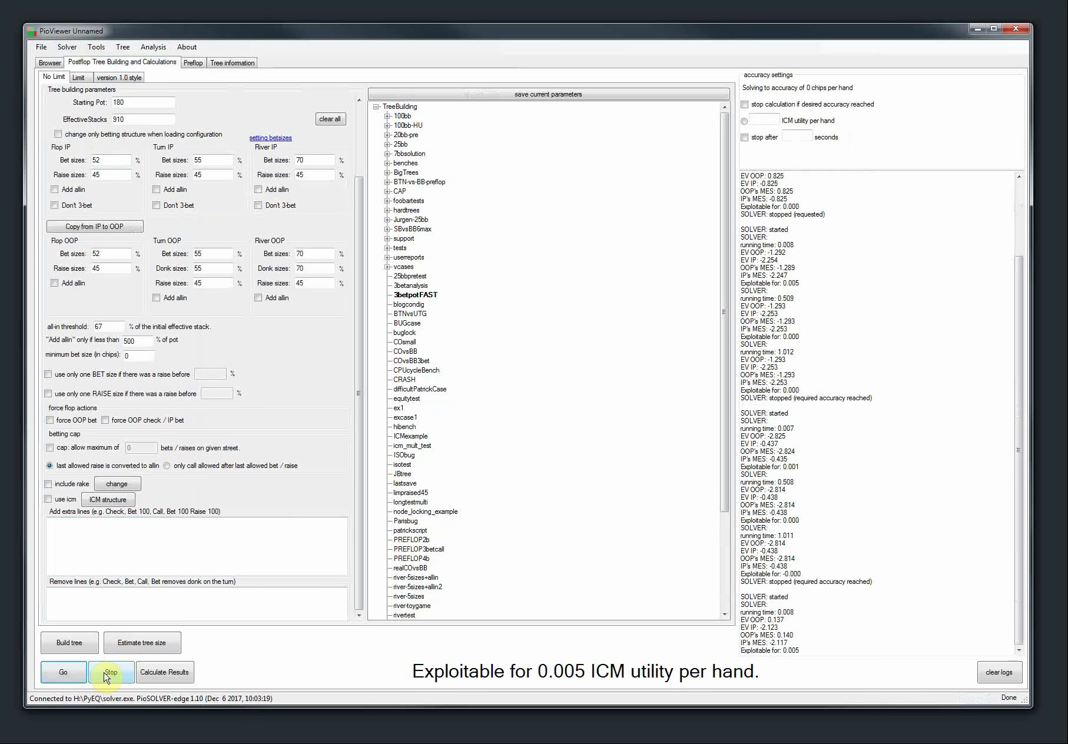
click(109, 671)
click(50, 63)
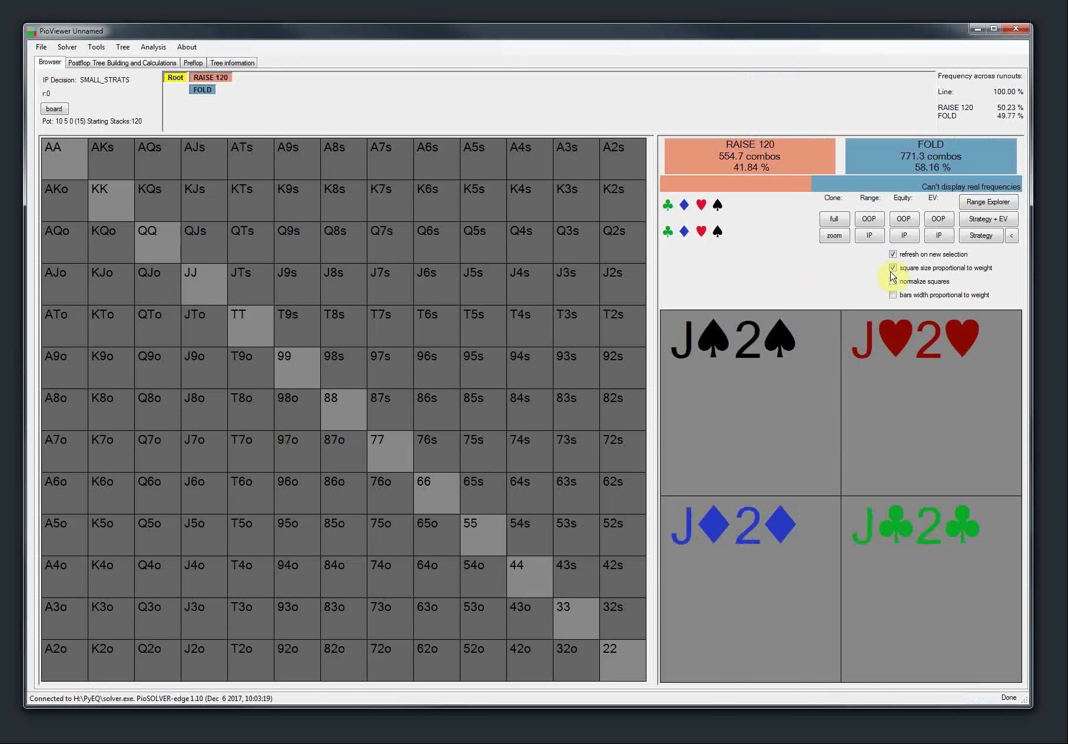
click(980, 219)
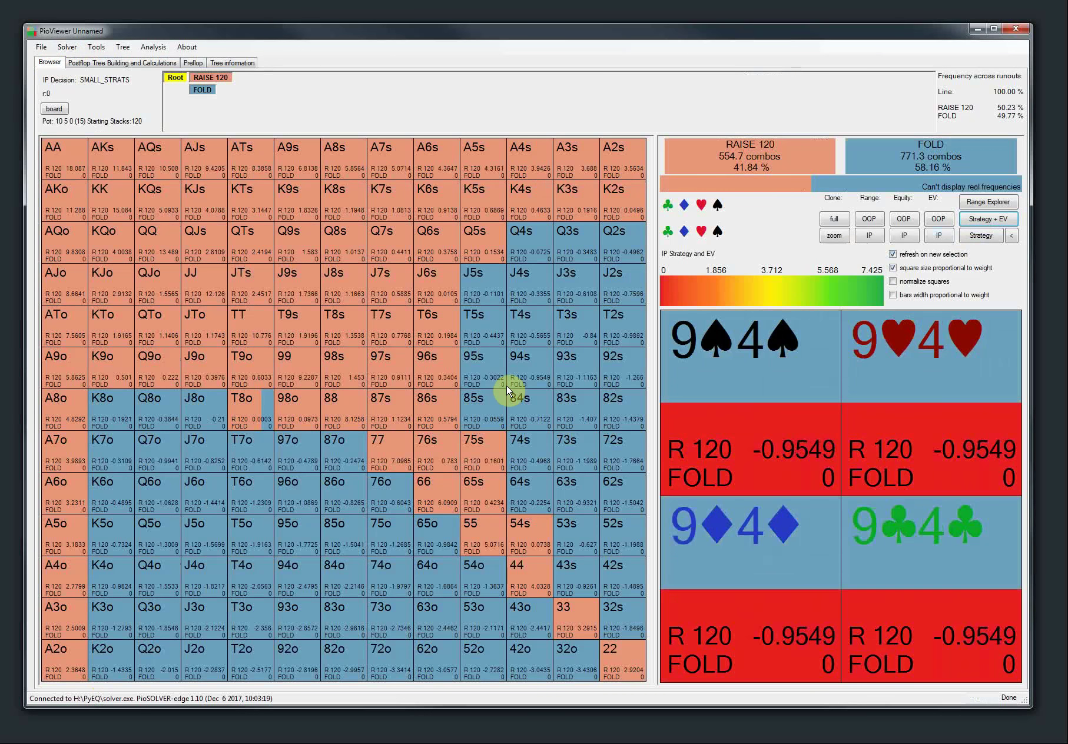
In the ICM settings, set the Opponent 1 and Opponent 3 stacks to 100 and the OOP stack to 700.
click(193, 63)
click(159, 227)
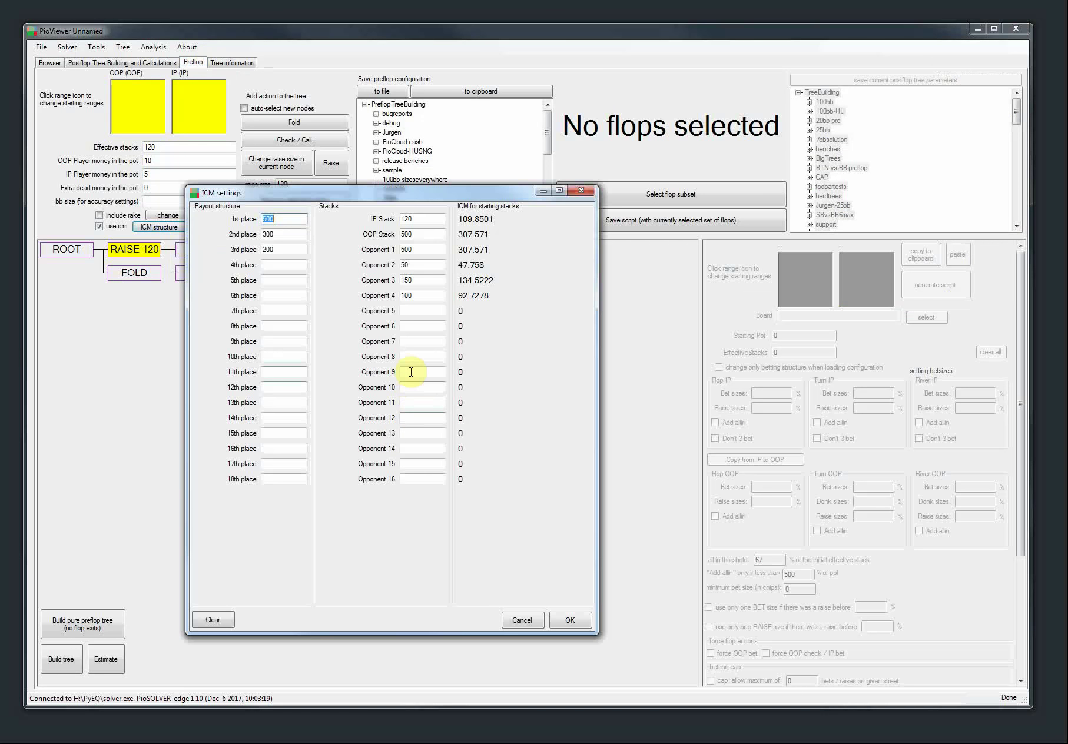
double_click(420, 249)
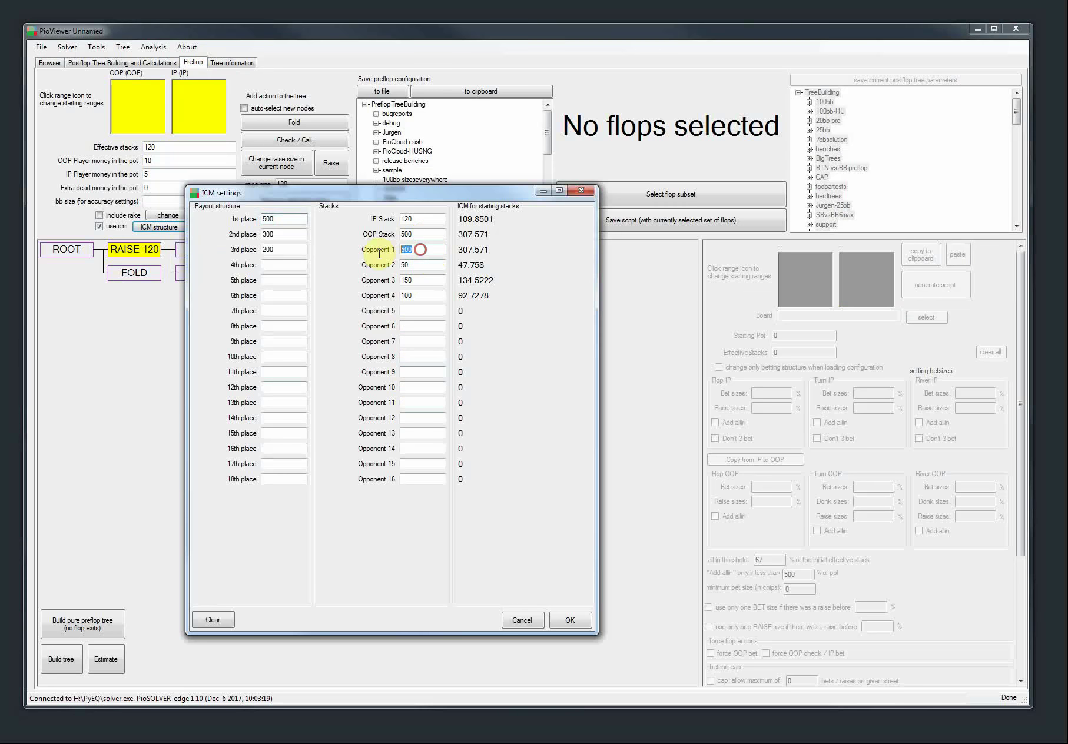
text(100)
double_click(422, 280)
text(100)
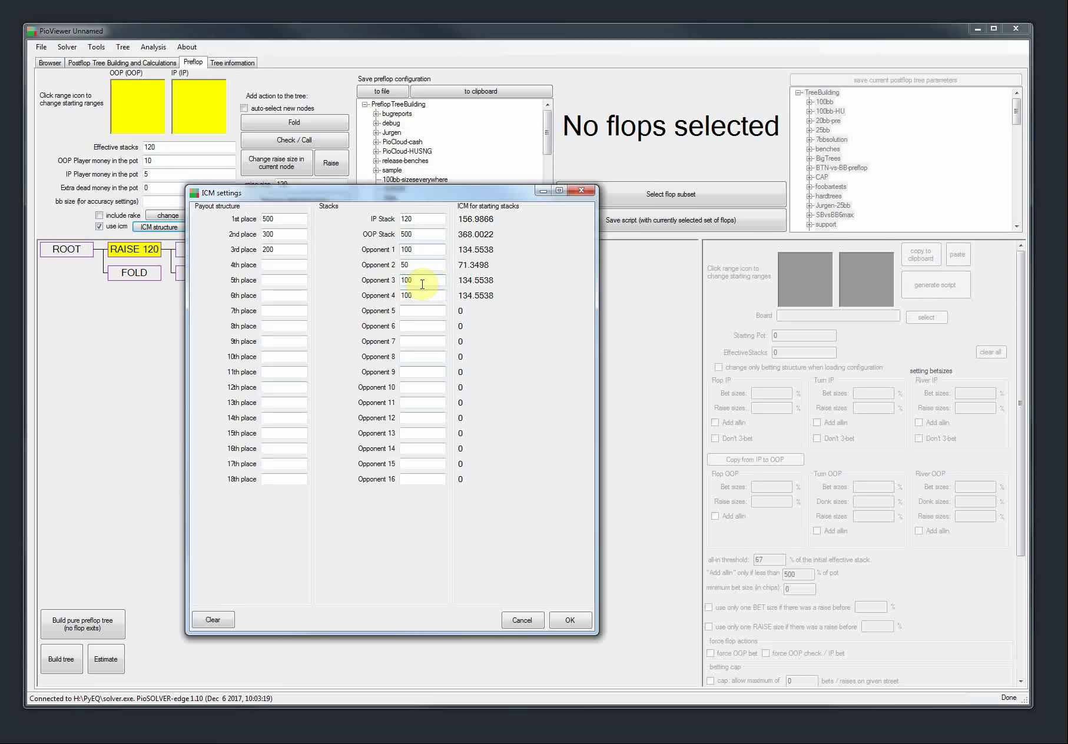
double_click(422, 234)
text(700)
click(570, 621)
Rebuild and solve the pure preflop tree for the 700-chip OOP stack, and display the root's strategy and EV.
click(83, 625)
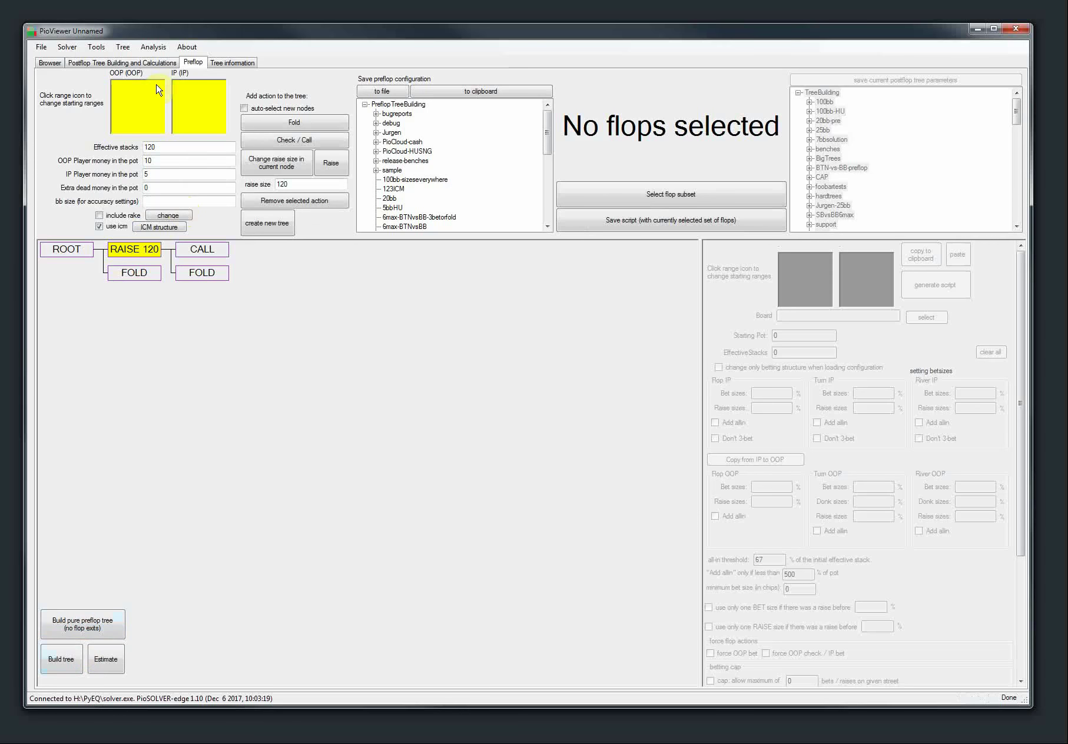
click(75, 63)
click(64, 672)
click(99, 673)
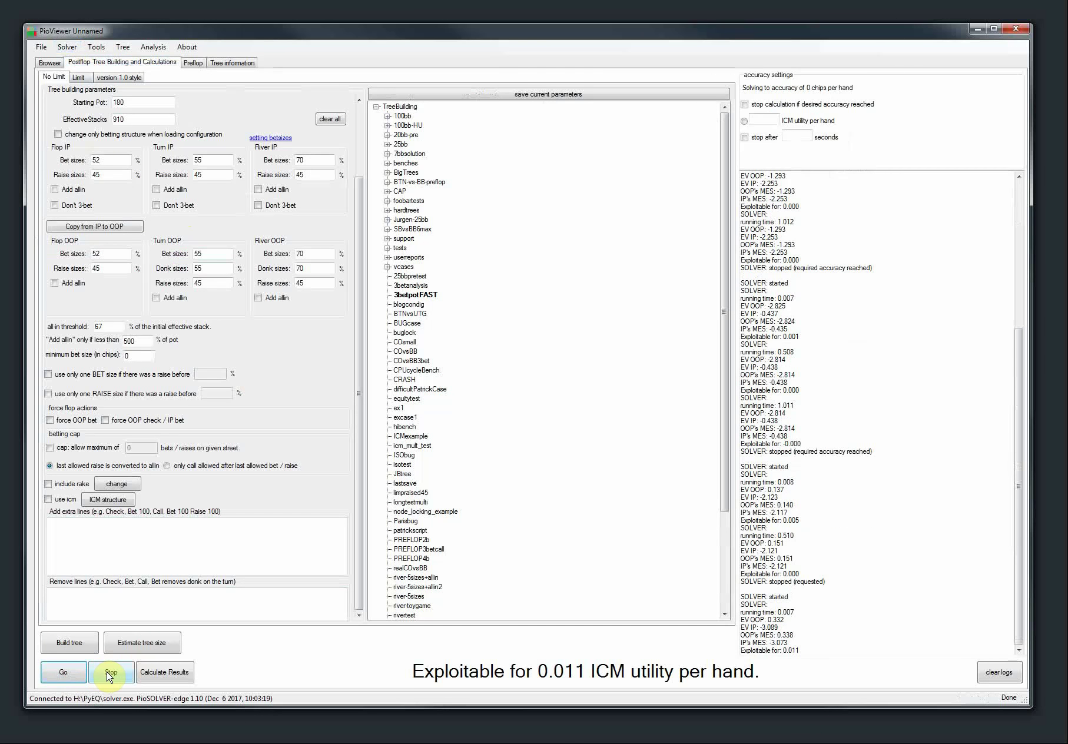
click(51, 62)
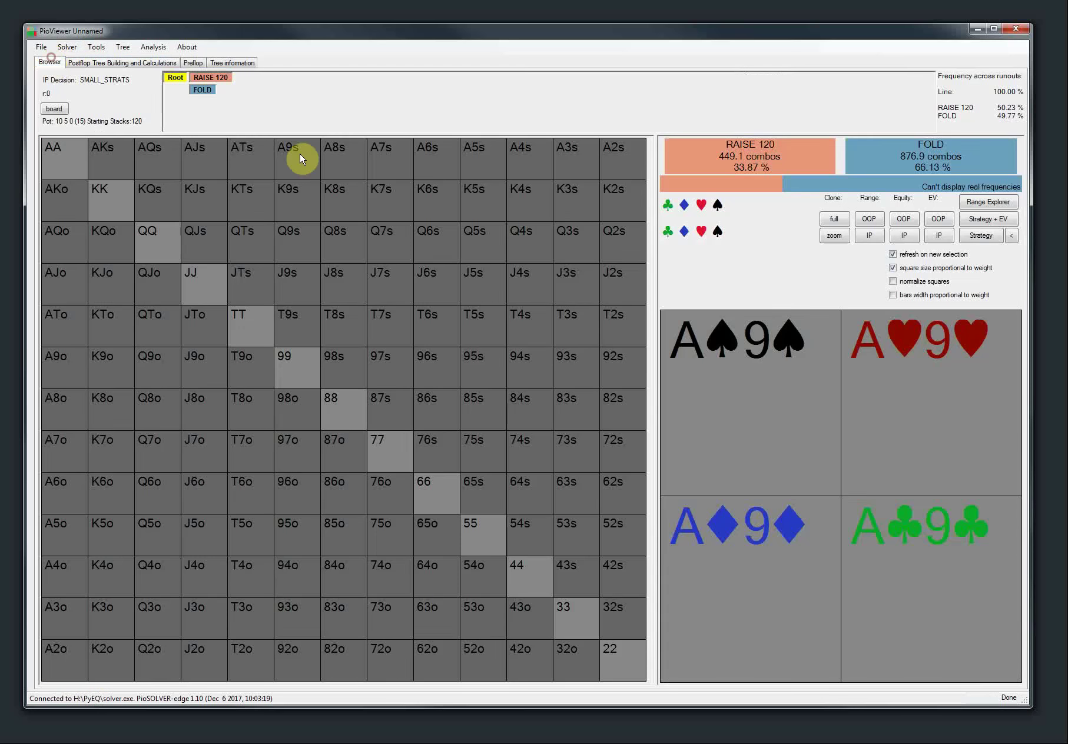
click(977, 219)
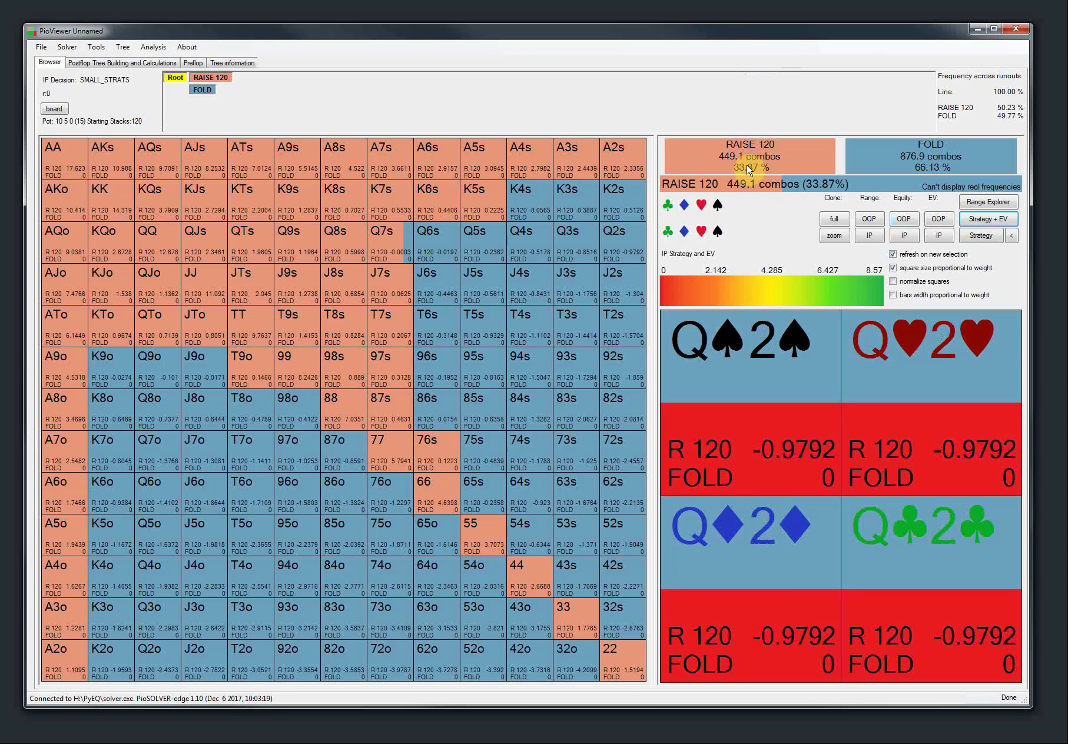
In the ICM settings, set the IP stack to 700 and the OOP stack to 120.
click(193, 63)
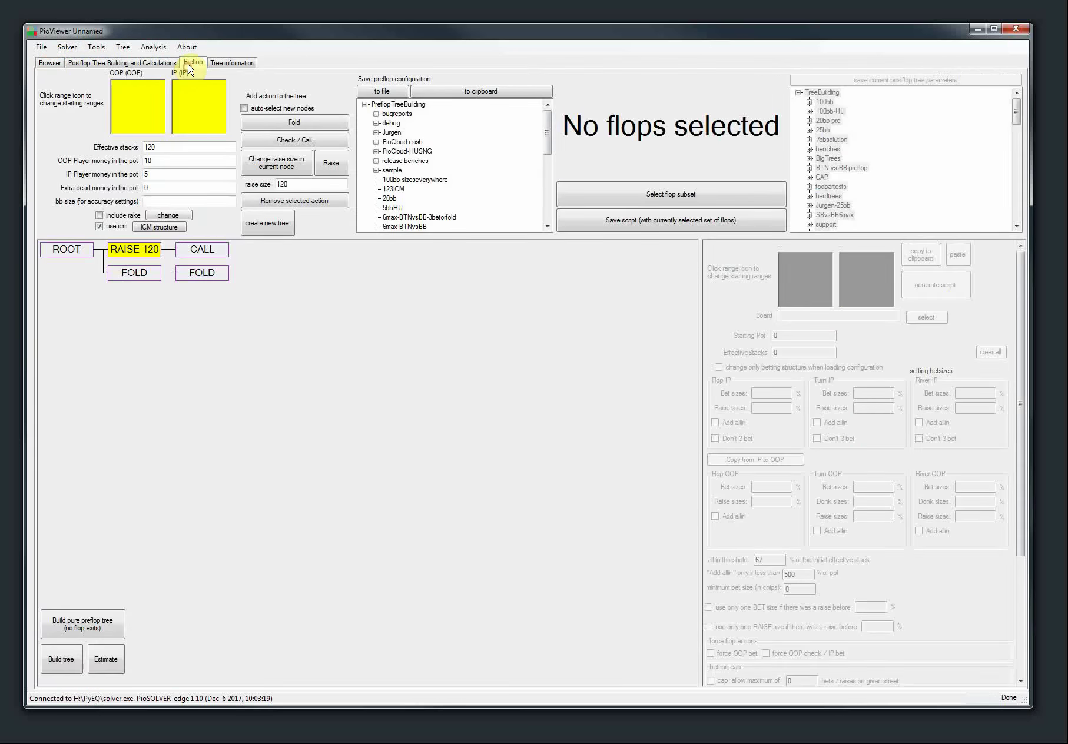
click(159, 230)
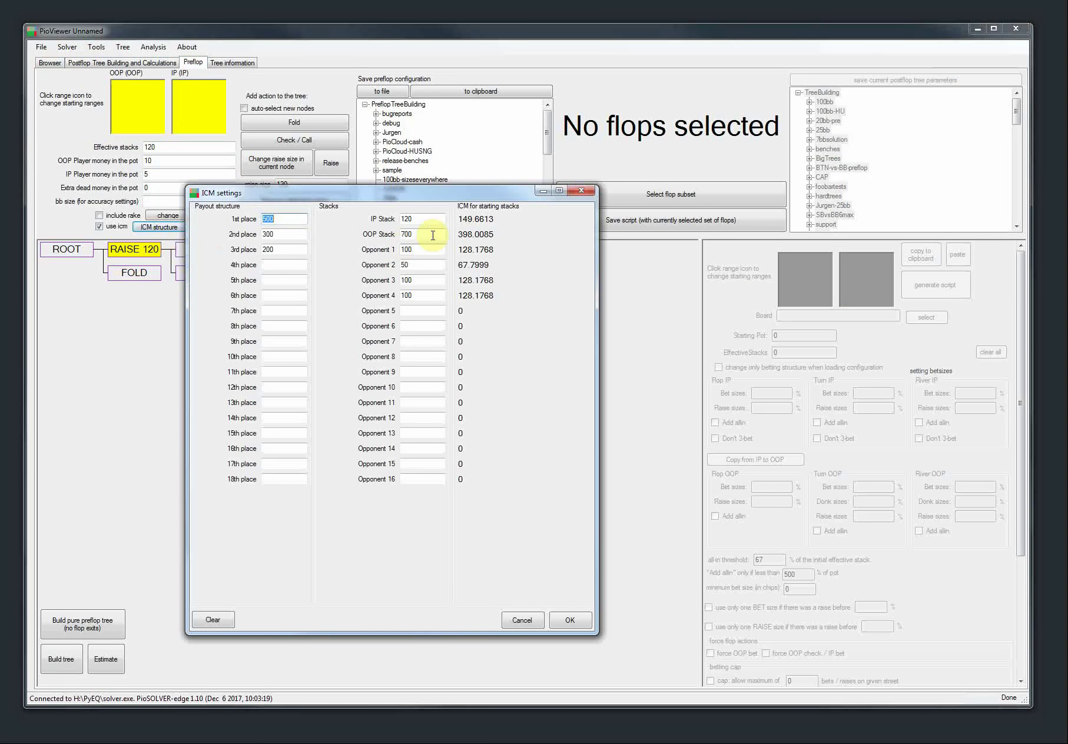
double_click(401, 219)
text(700)
double_click(407, 234)
text(120)
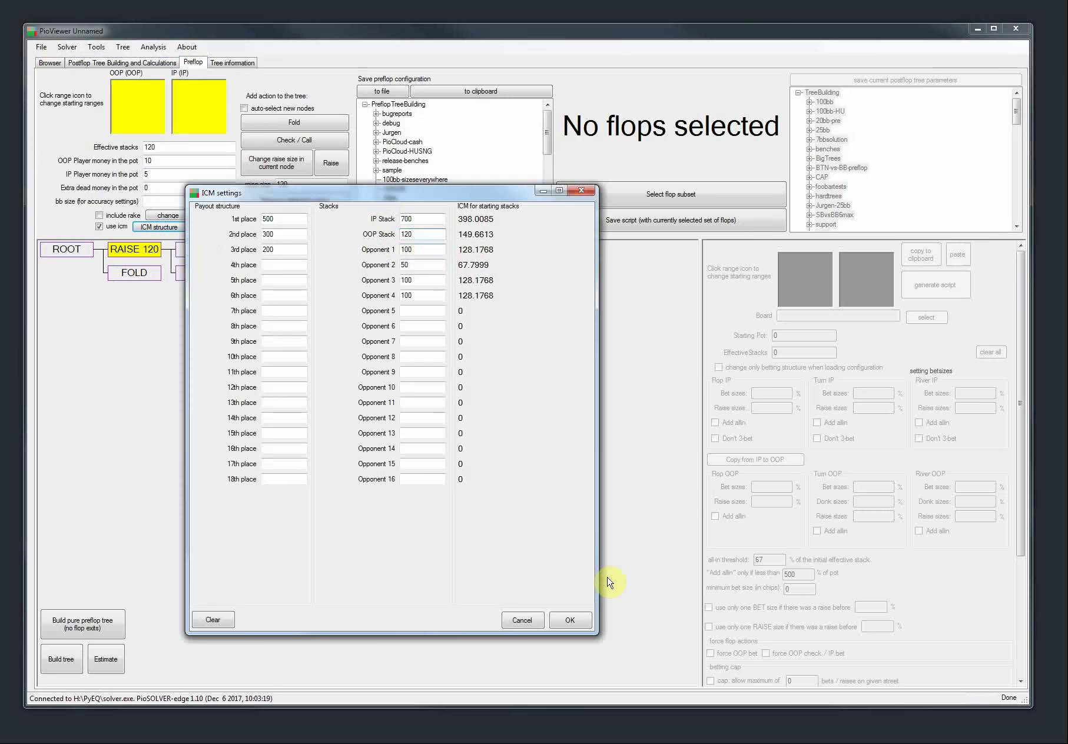
click(569, 619)
Rebuild the pure preflop tree for the 700-chip IP stack and run the solver on it.
click(98, 626)
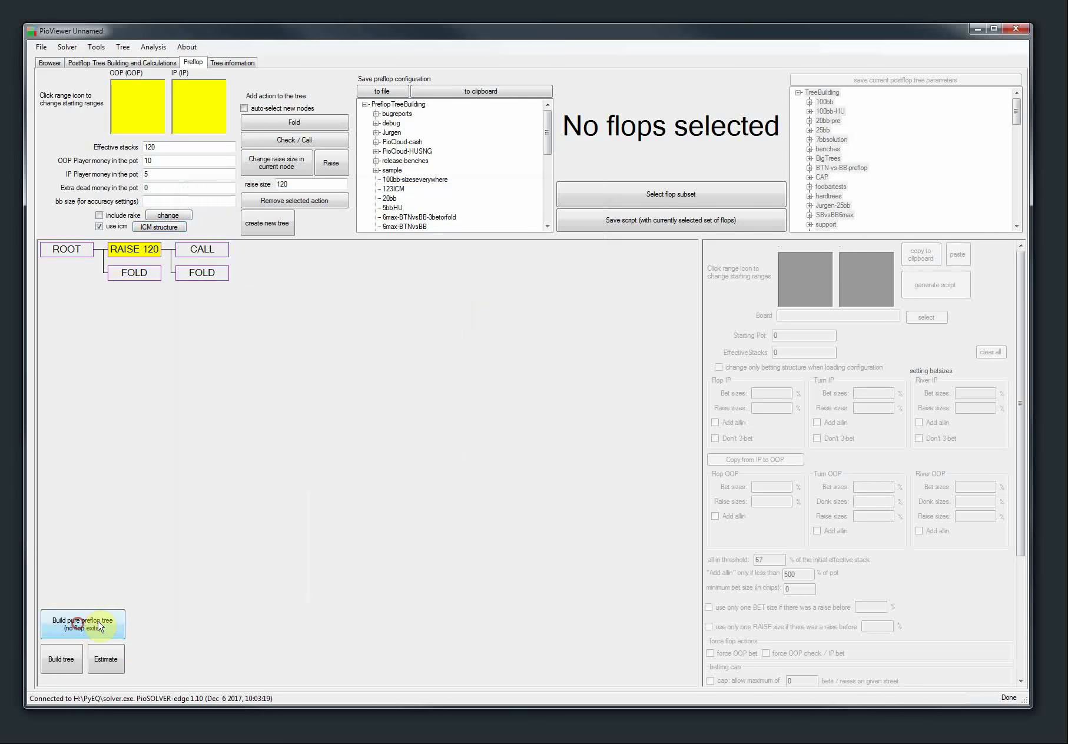
click(93, 63)
click(69, 672)
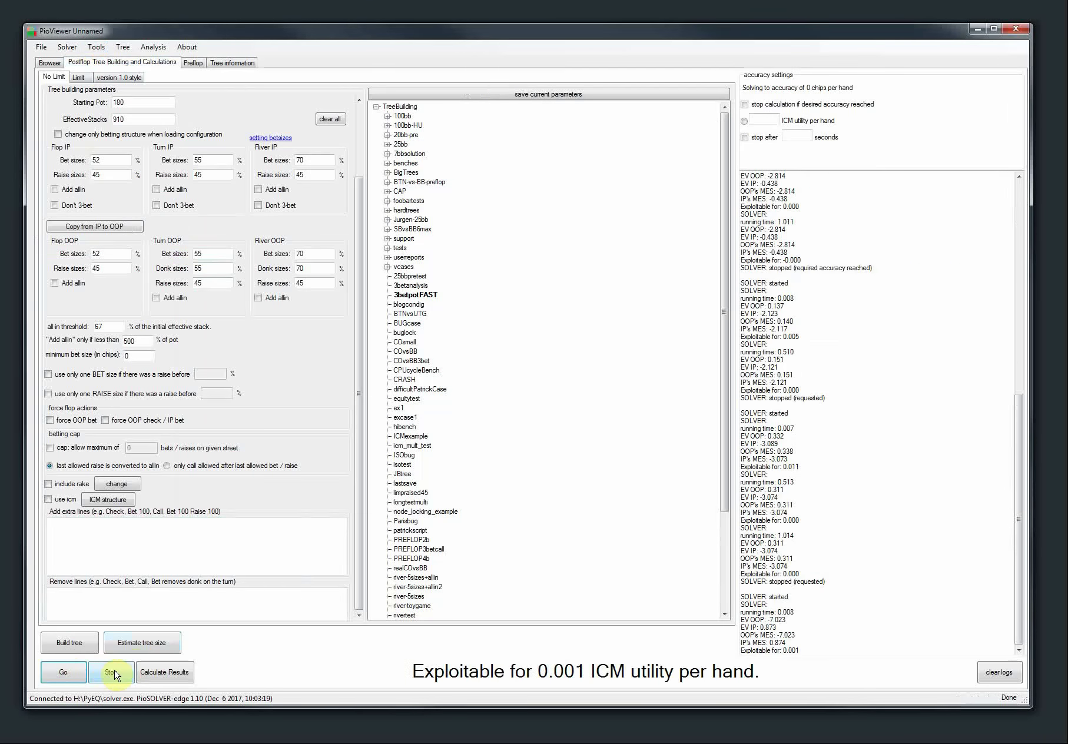
Examine the strategy and EV at the root and after the raise to 120 with the 700-chip IP stack.
click(60, 61)
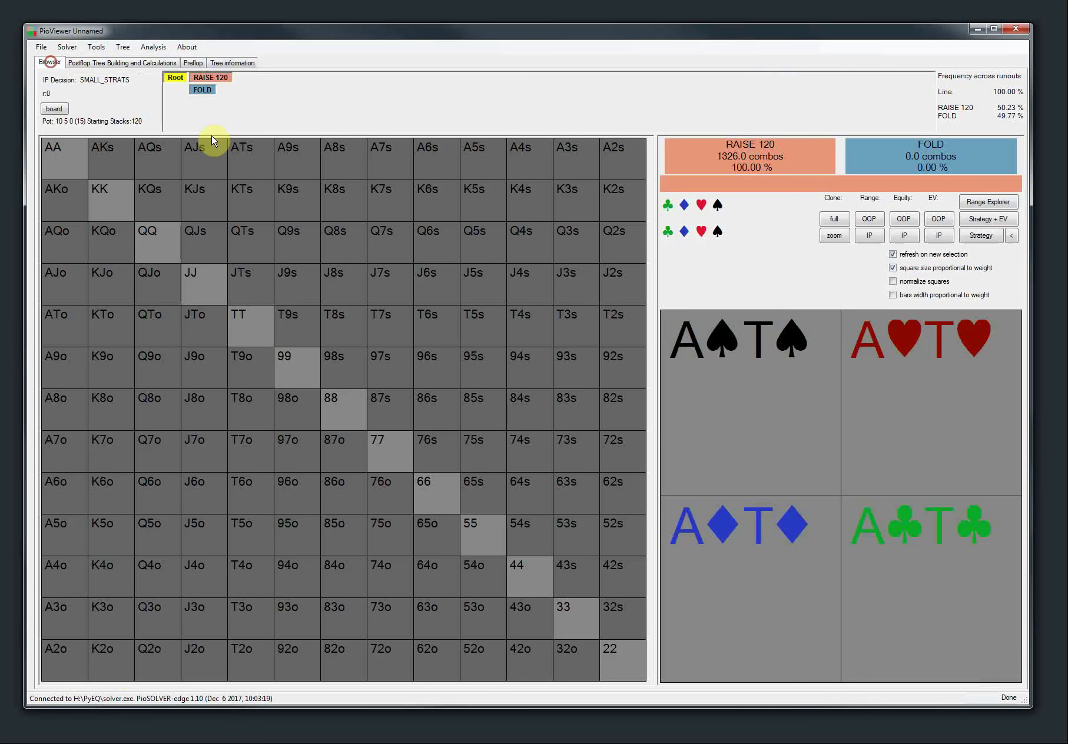
click(986, 218)
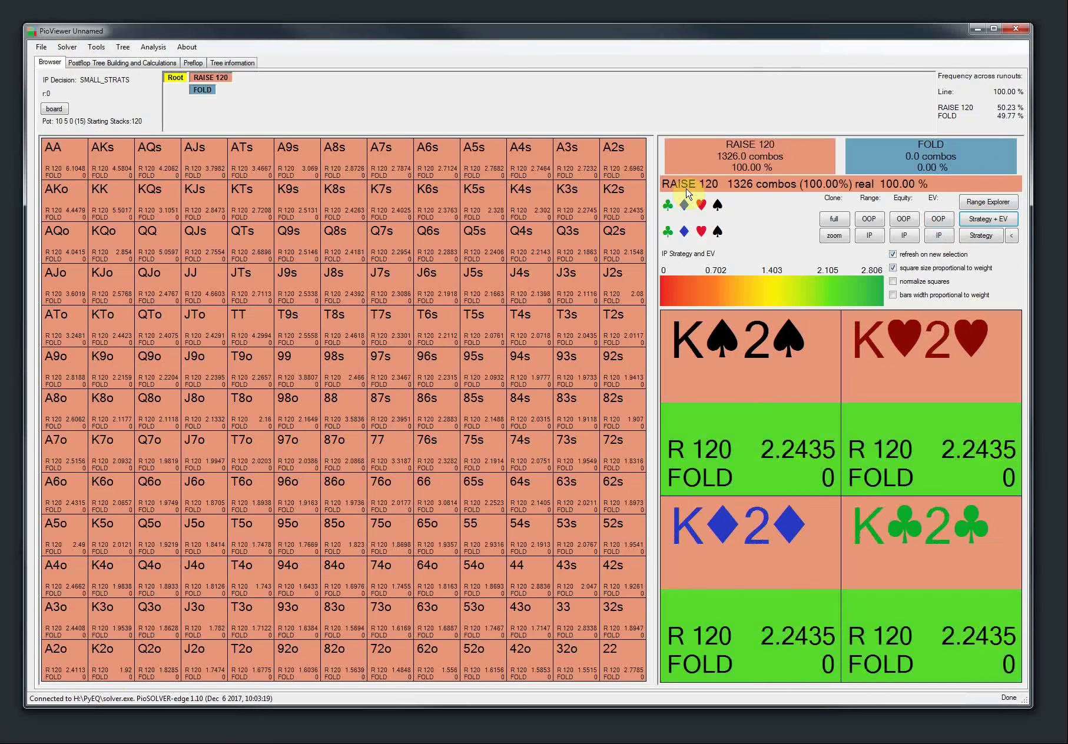
click(206, 77)
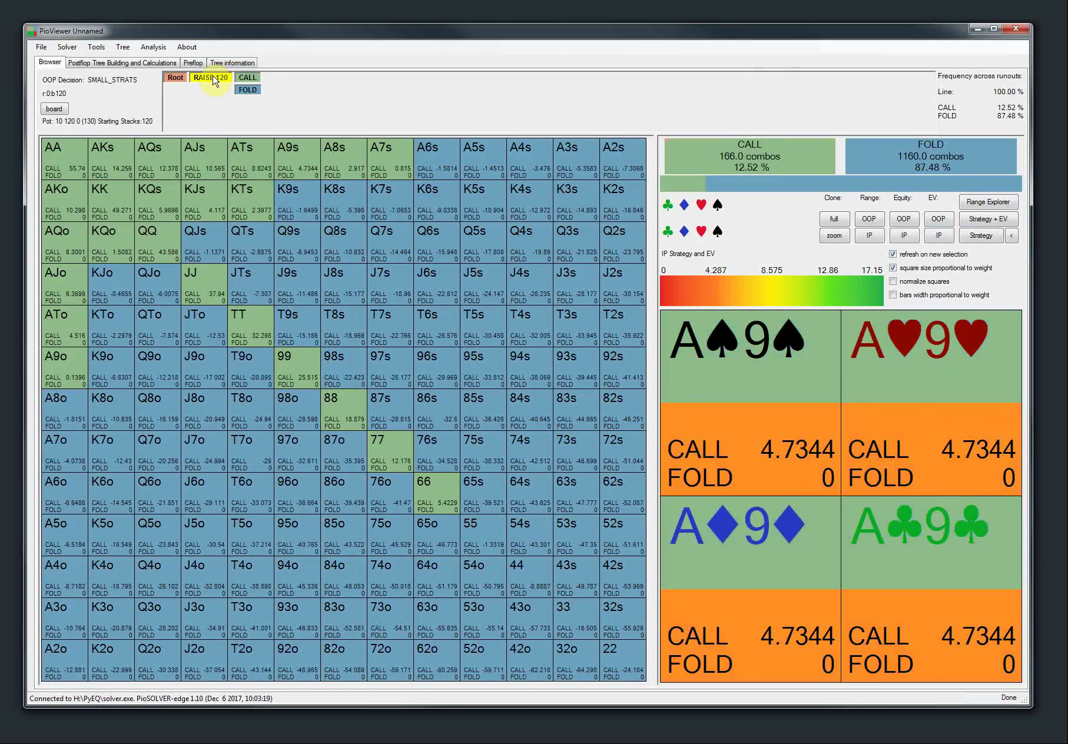
click(172, 78)
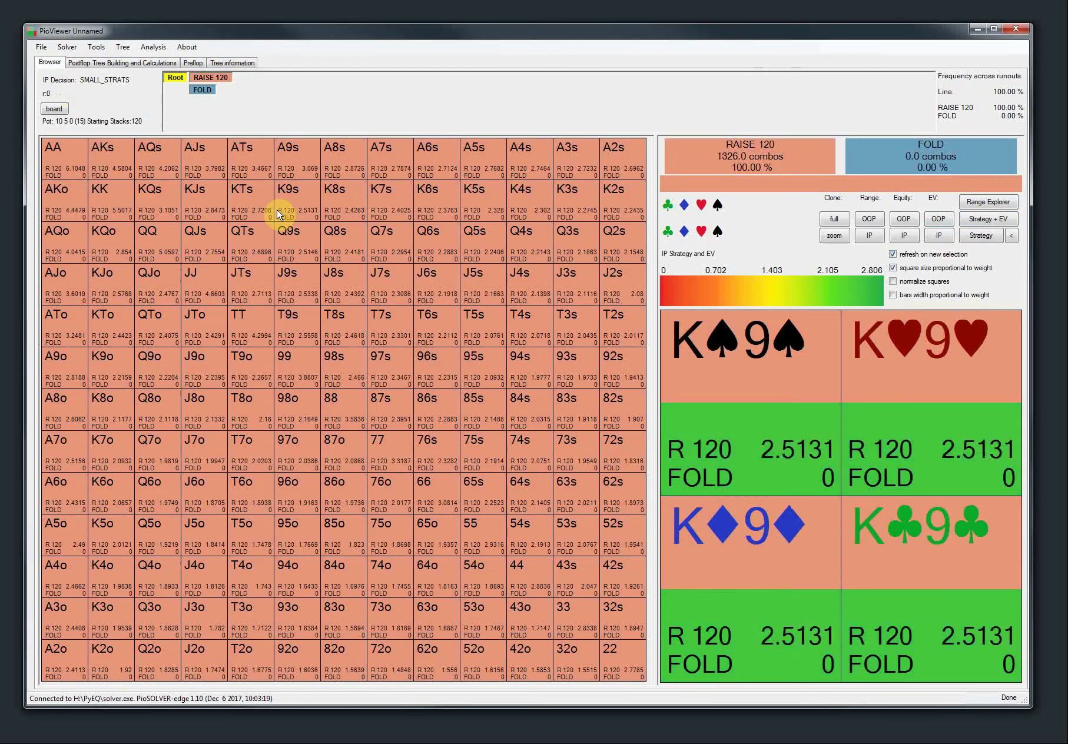
Examine which hands call or fold against the raise to 120, along with their EVs.
click(210, 78)
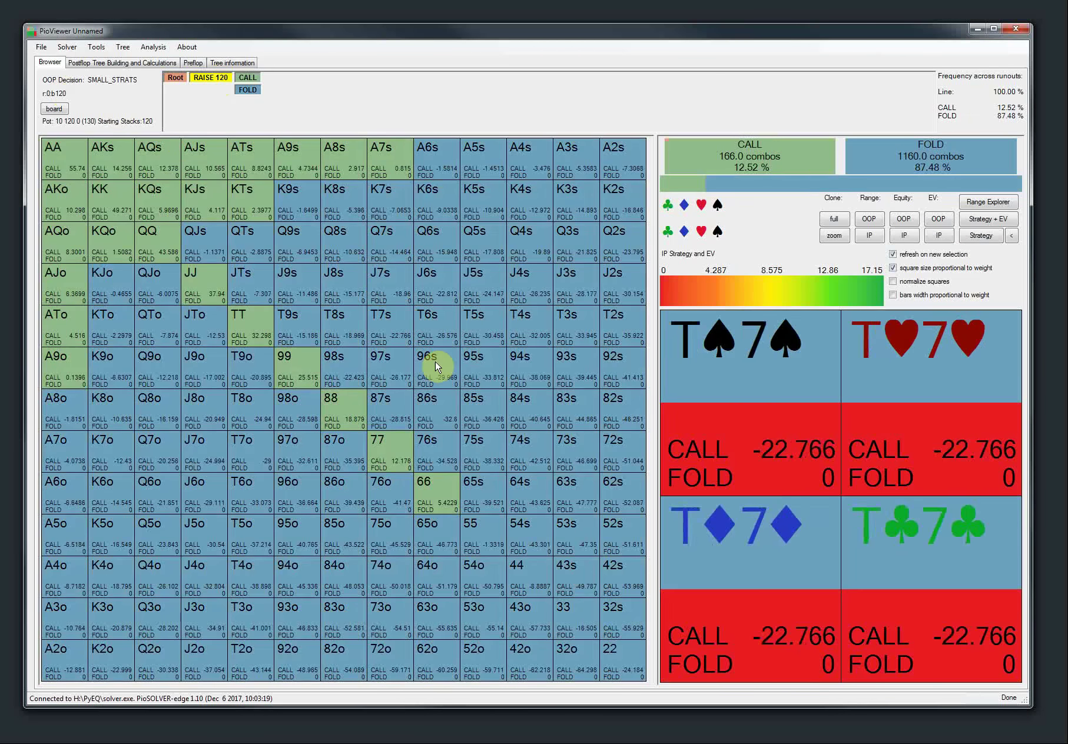
mouse_move(751, 171)
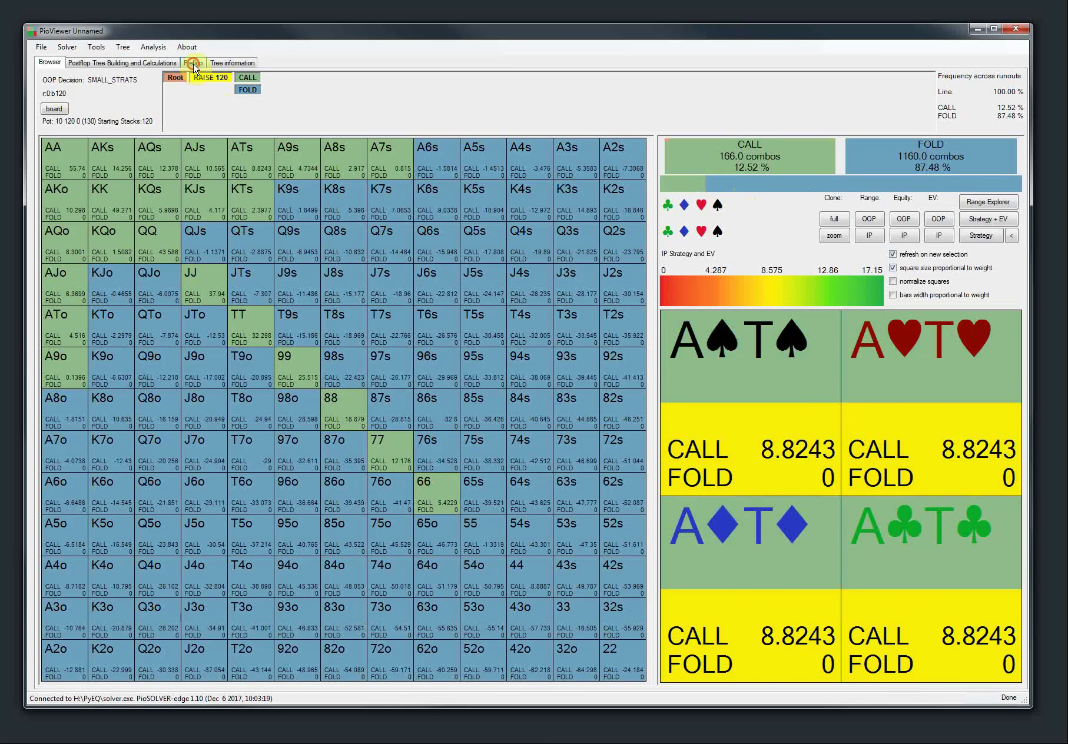
Open the ICM settings of the preflop tree and review the IP and OOP stacks with their ICM values.
click(193, 64)
click(175, 227)
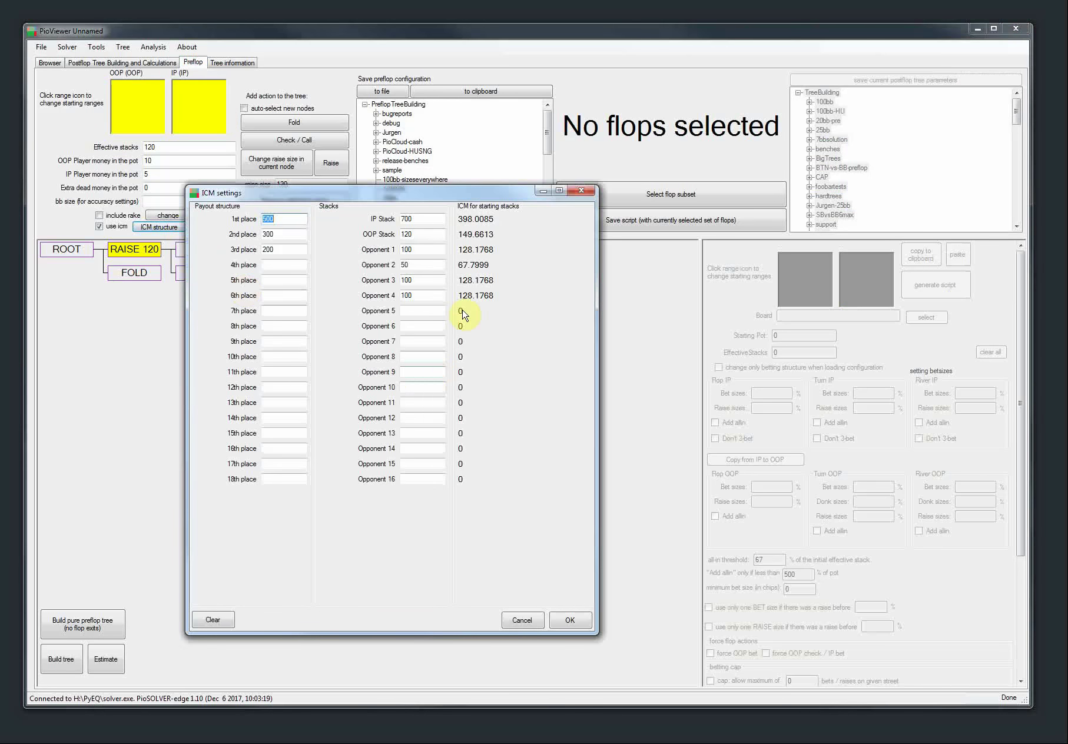
double_click(421, 236)
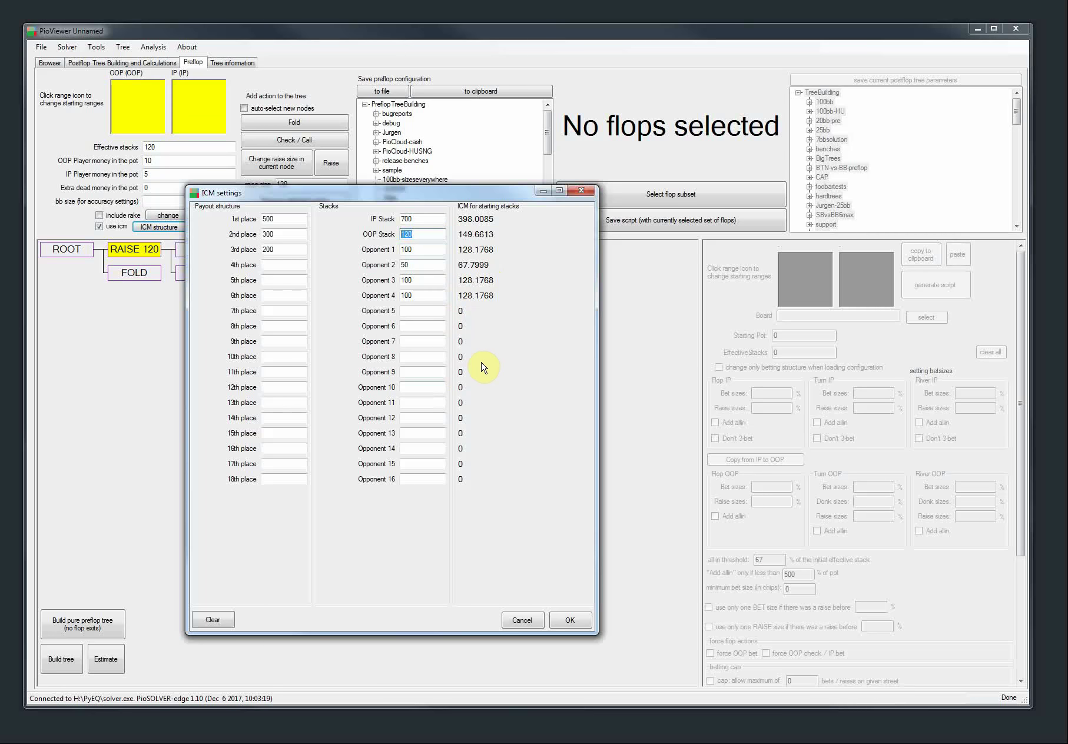
drag(410, 192, 430, 182)
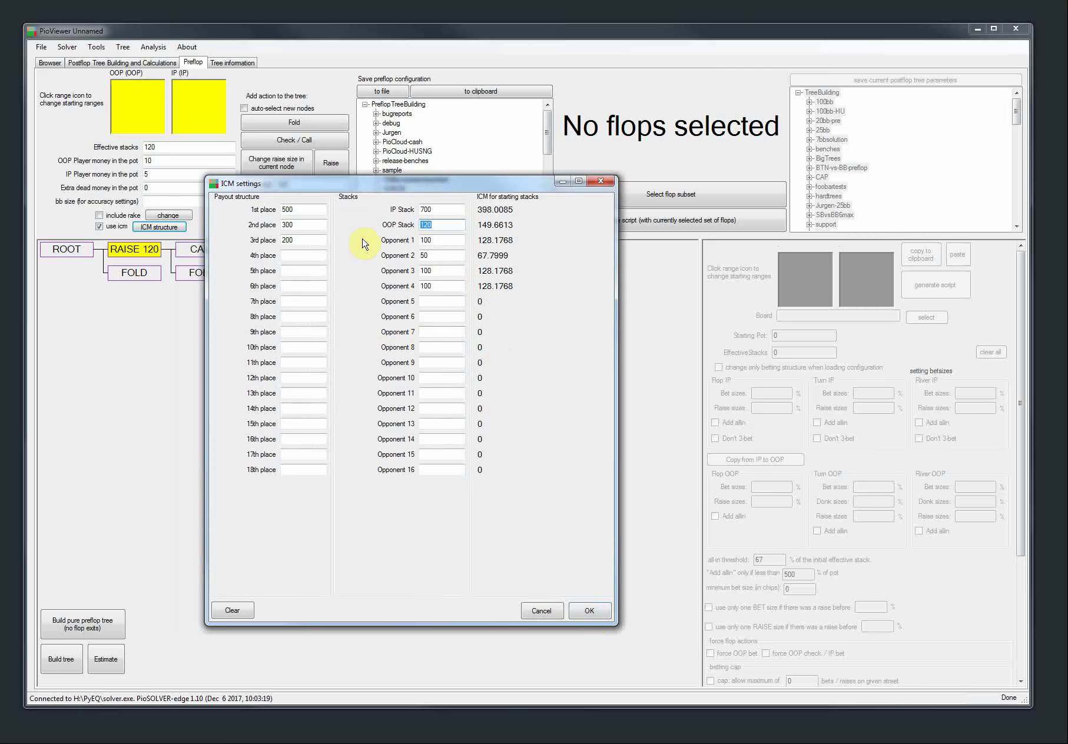
drag(388, 186, 415, 208)
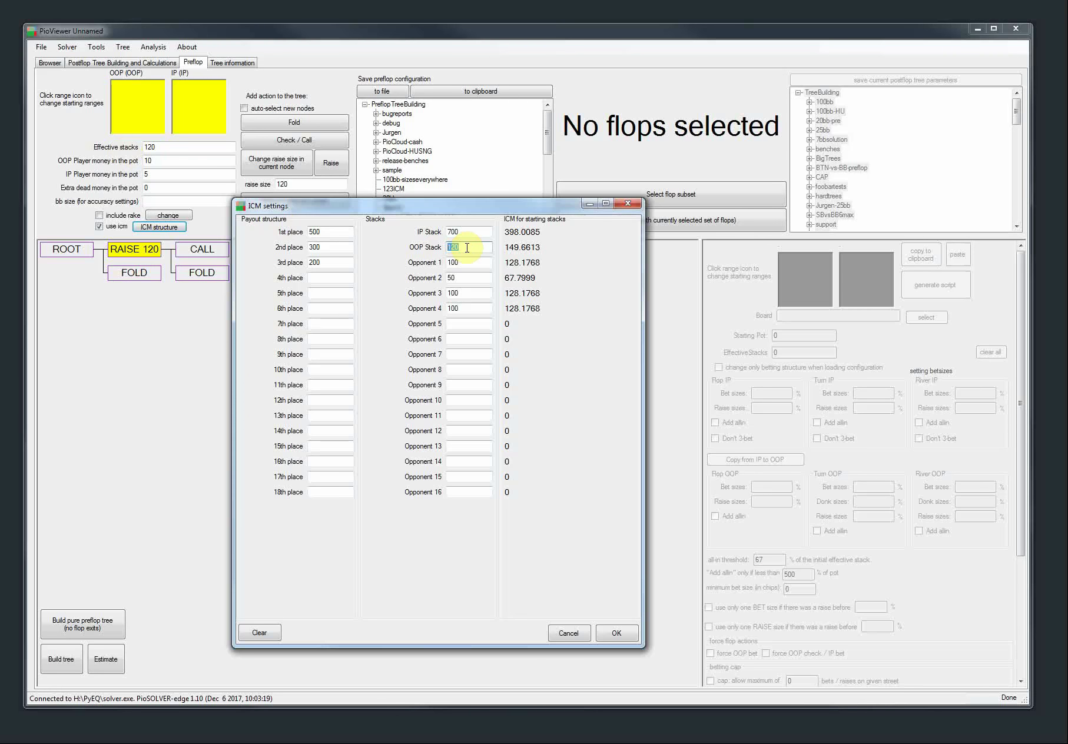
double_click(456, 231)
double_click(465, 248)
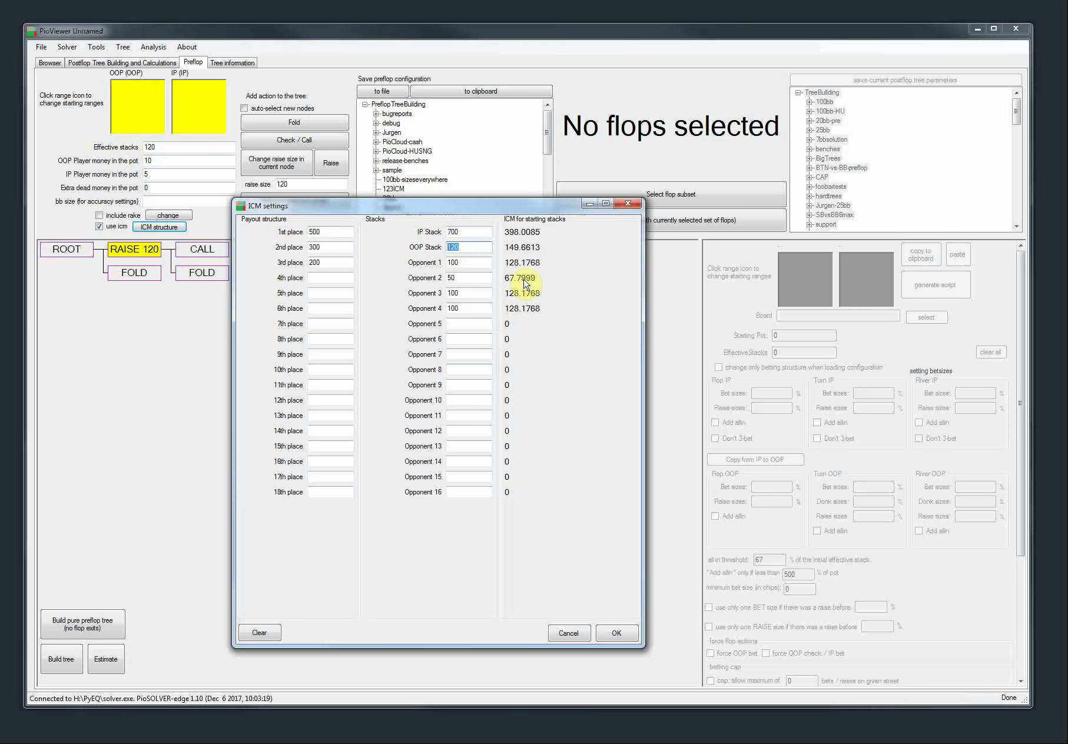
Try a 4th place payout of 100 in the ICM structure, and clear it again.
click(326, 277)
text(100)
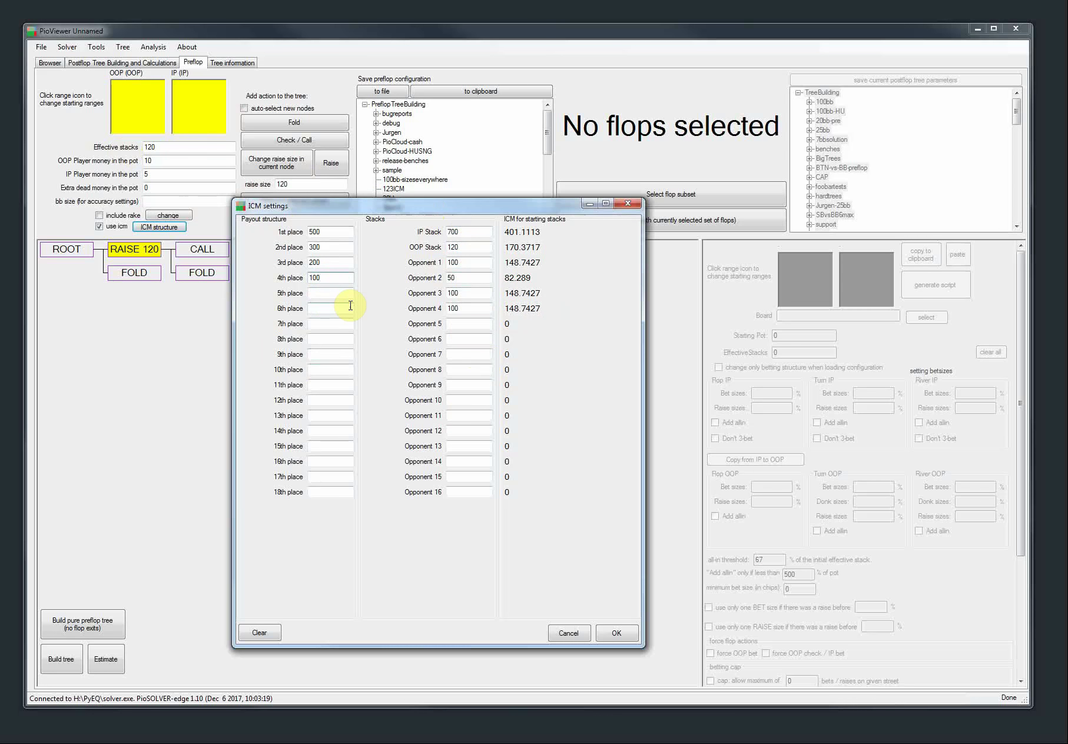
key(BackSpace)
key(BackSpace)
key(BackSpace)
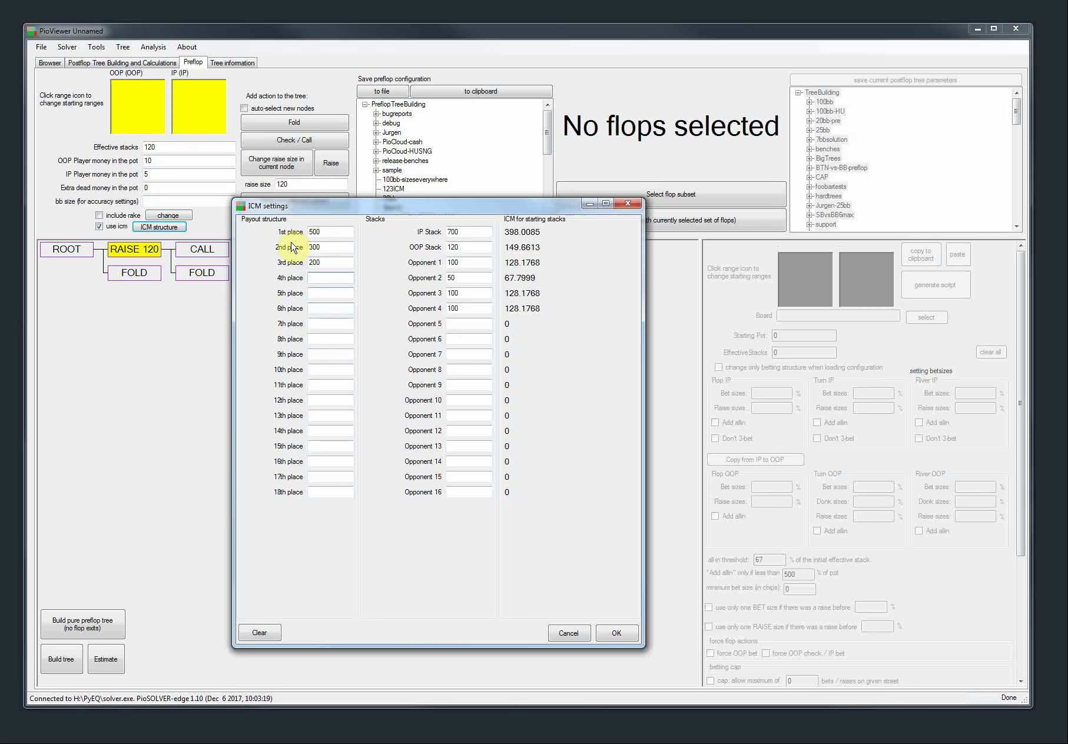
Try a 1st place payout of 1000, restore it to 500, and accept the ICM settings.
double_click(329, 233)
text(1000)
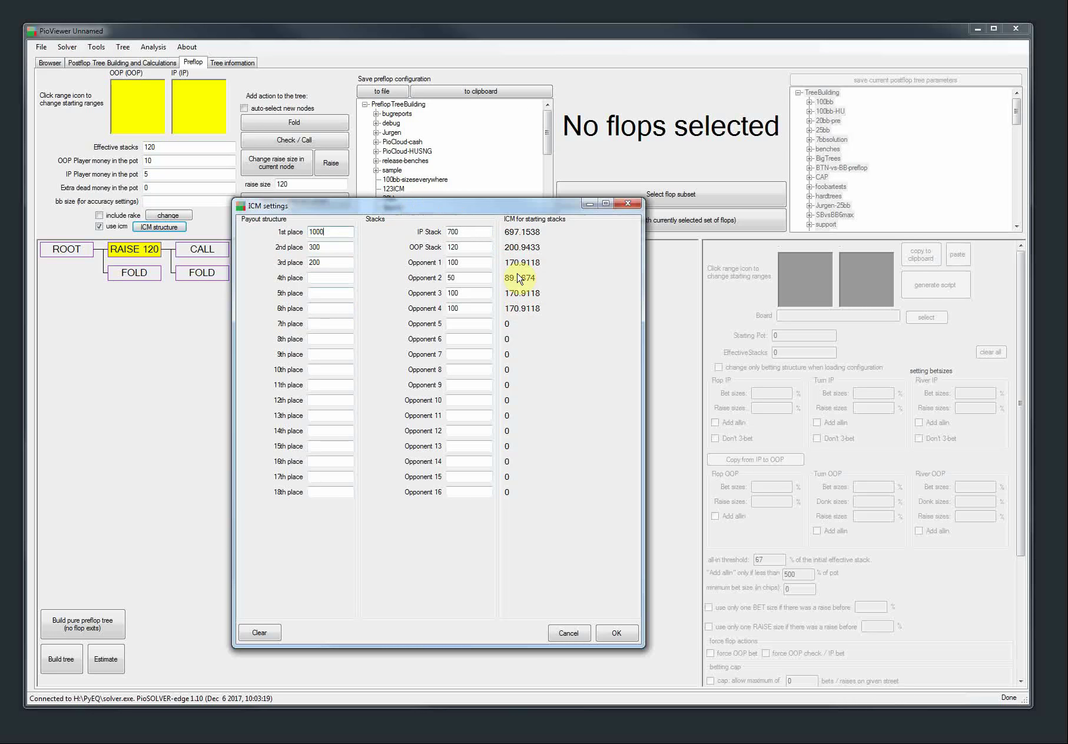
double_click(341, 235)
text(500)
click(616, 634)
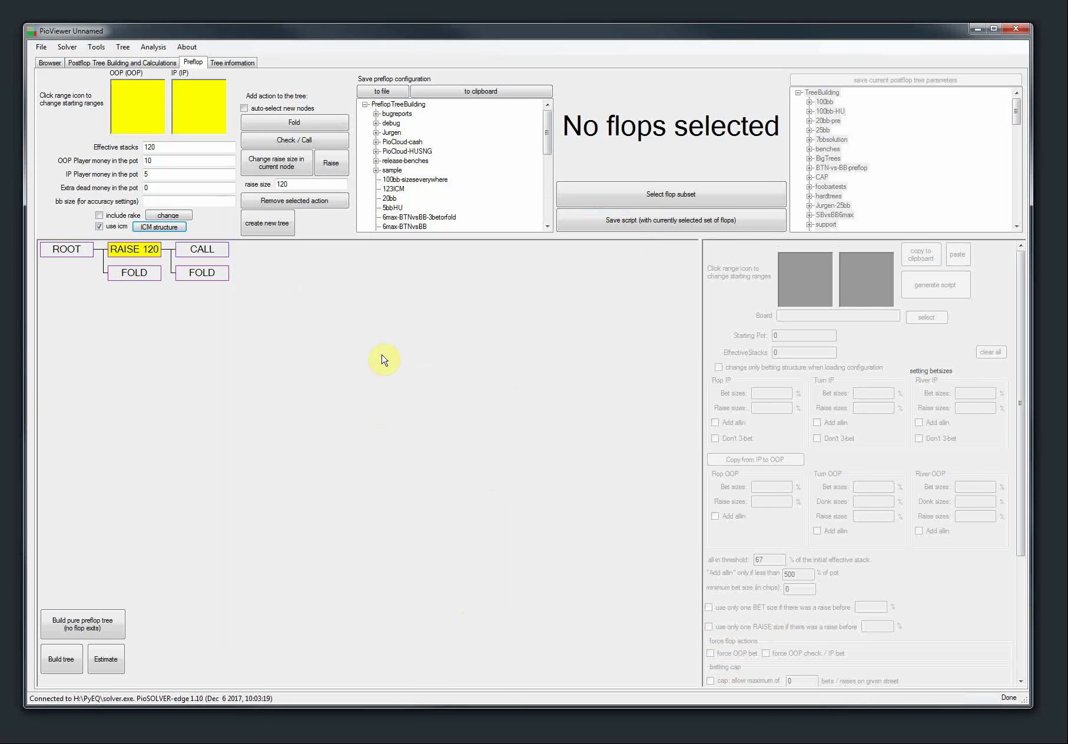
Load the recently used tree H:\PyEQ\saves\video110.cfr.
click(42, 50)
mouse_move(56, 72)
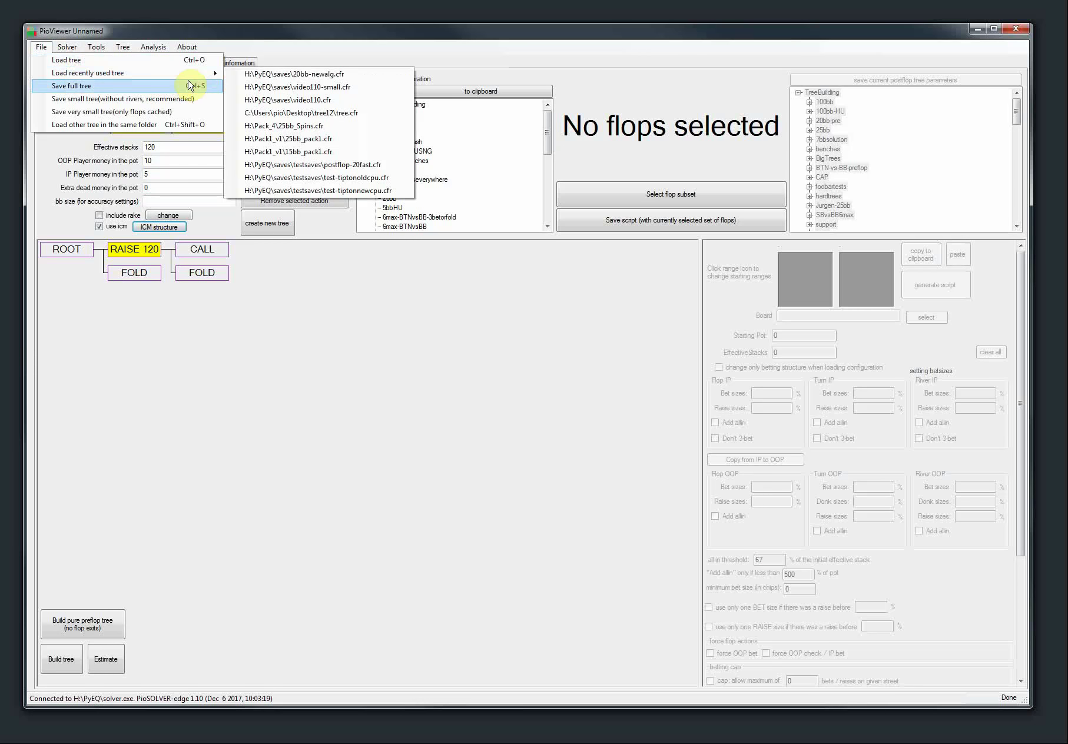
mouse_move(199, 82)
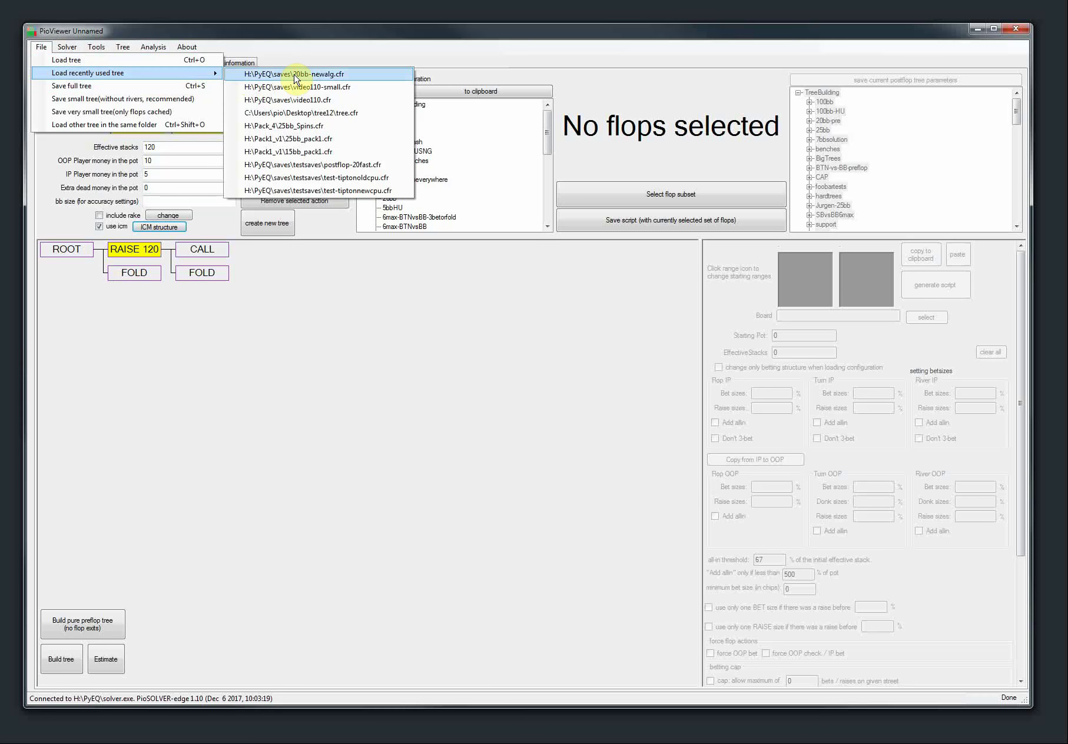
click(282, 101)
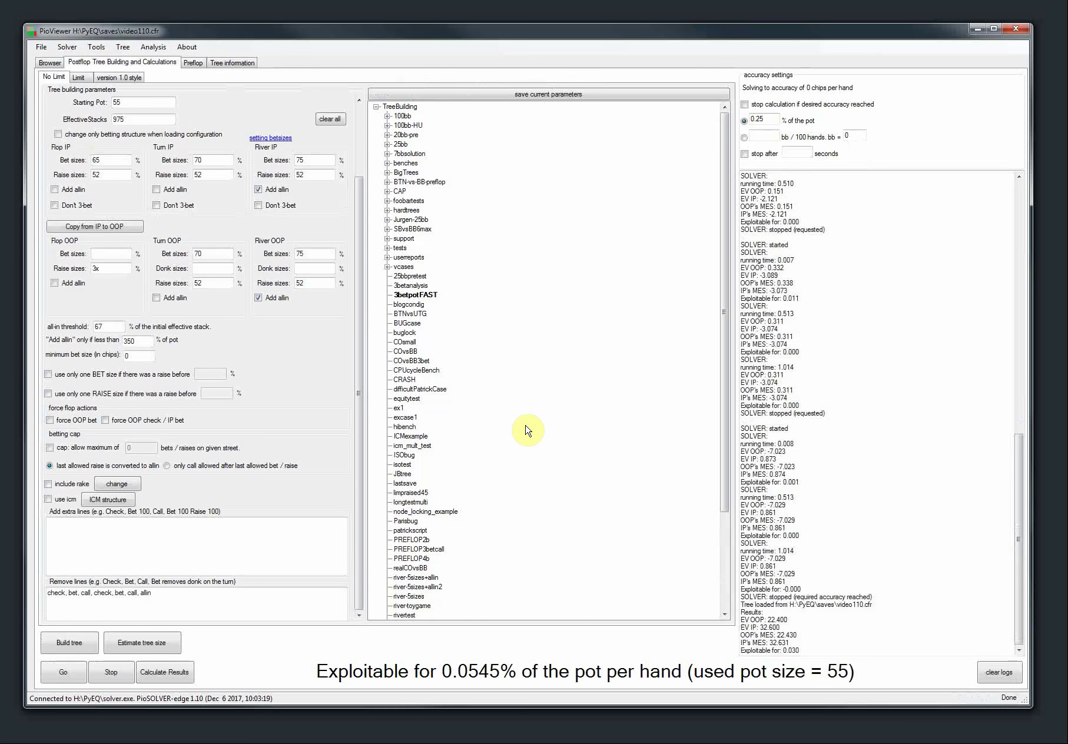
Browse the loaded postflop tree from the root through the check to the bet of 36.
click(50, 62)
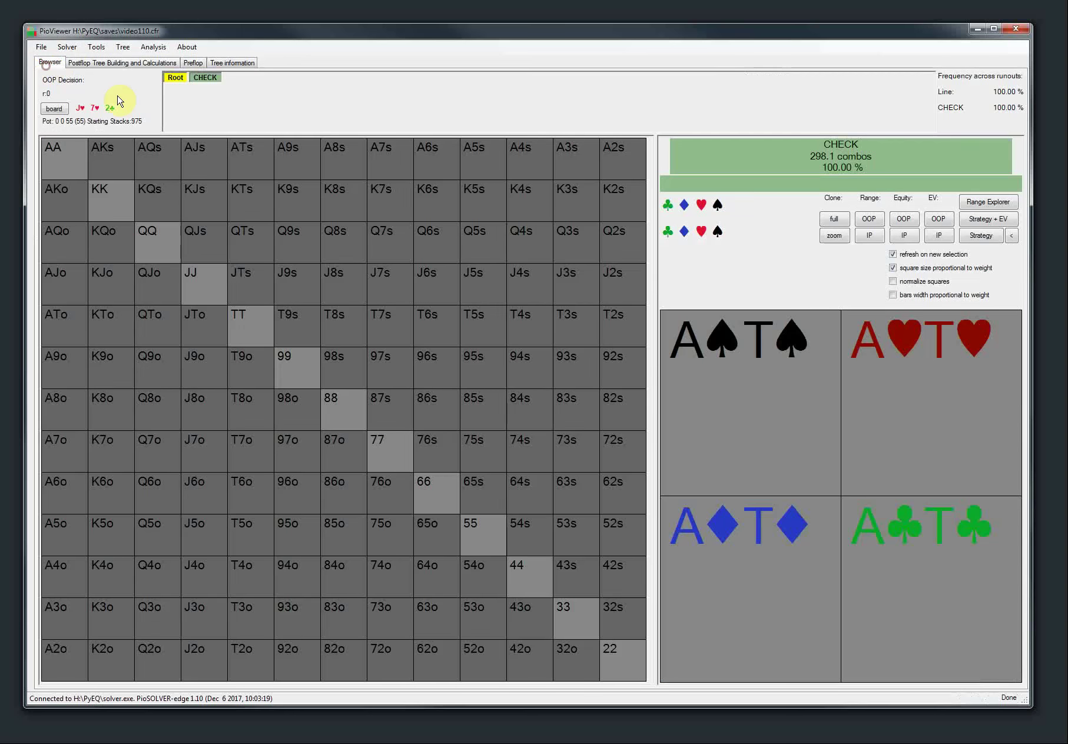
click(205, 77)
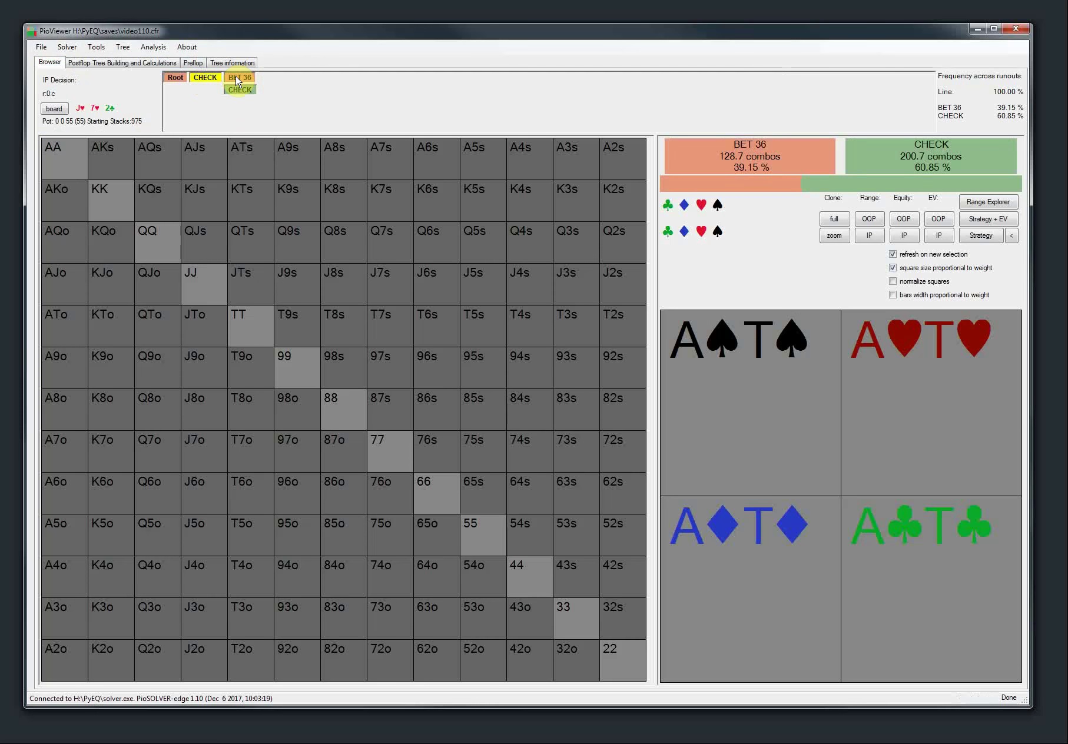
click(238, 77)
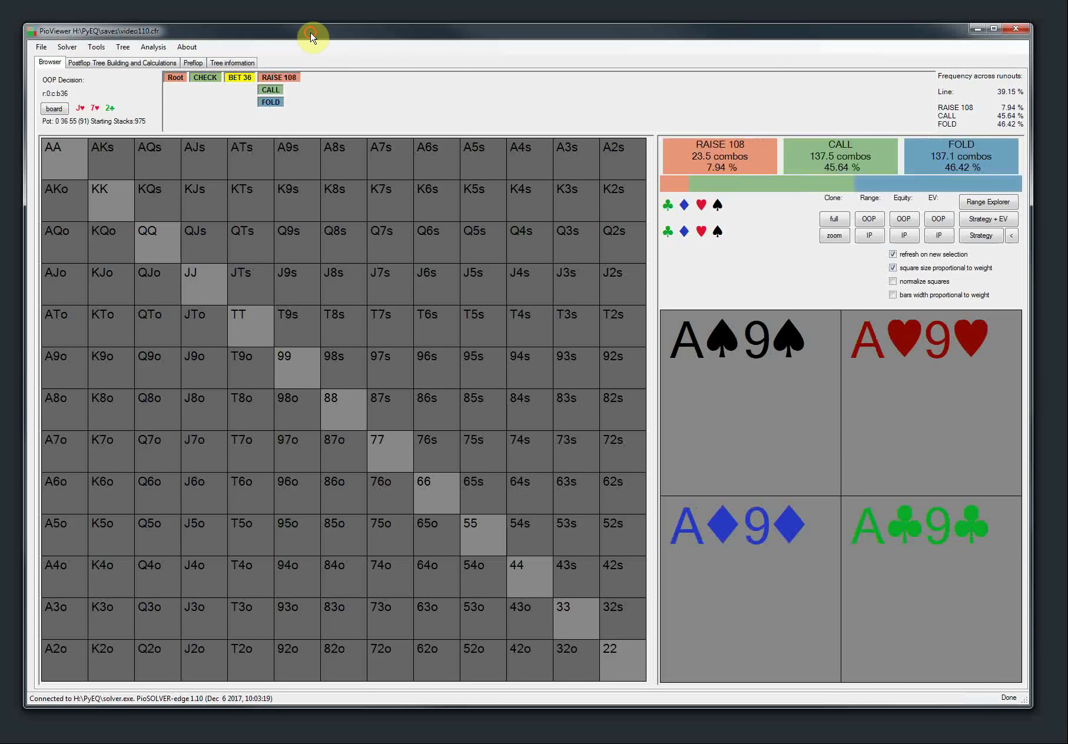
Clear the solver log and calculate the results for the loaded postflop tree.
click(91, 63)
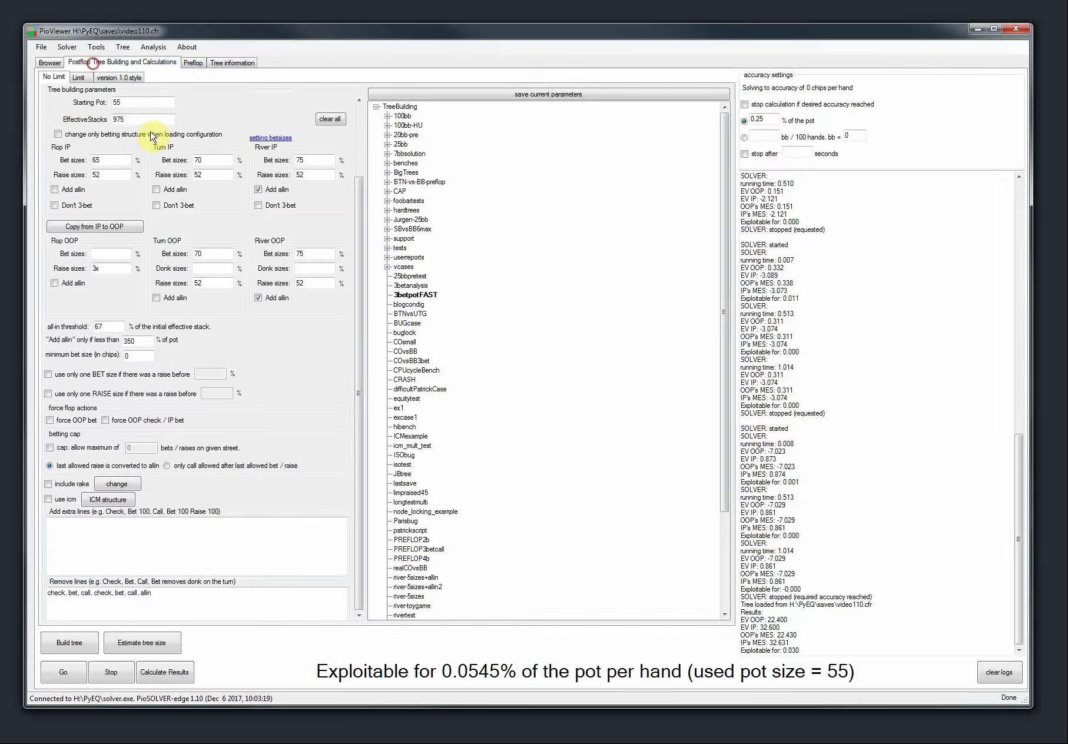
click(999, 671)
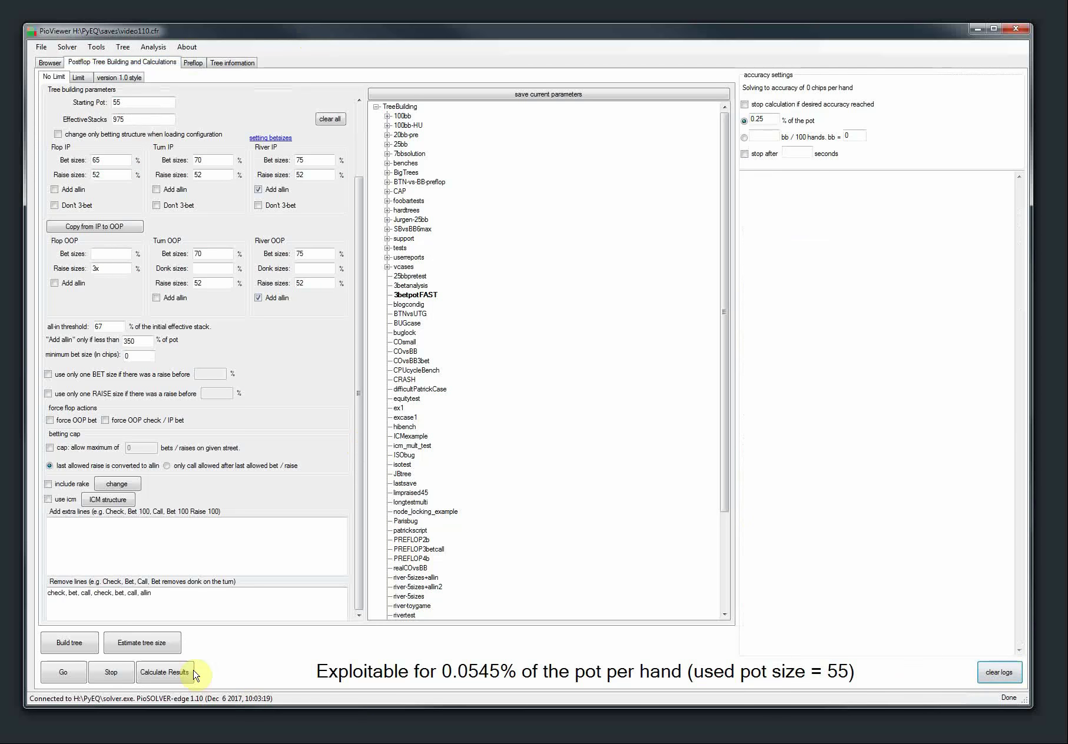
click(172, 672)
Review the loaded tree's IP starting range and its effective stacks setting.
scroll(357, 445, up, 3)
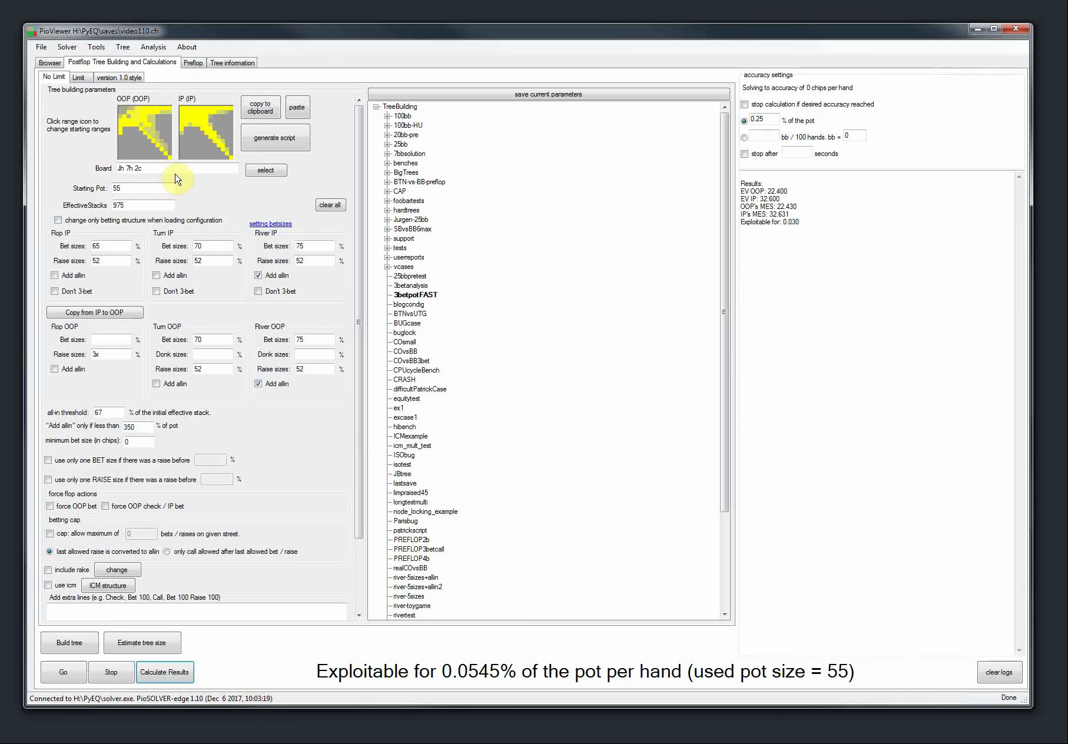
click(204, 127)
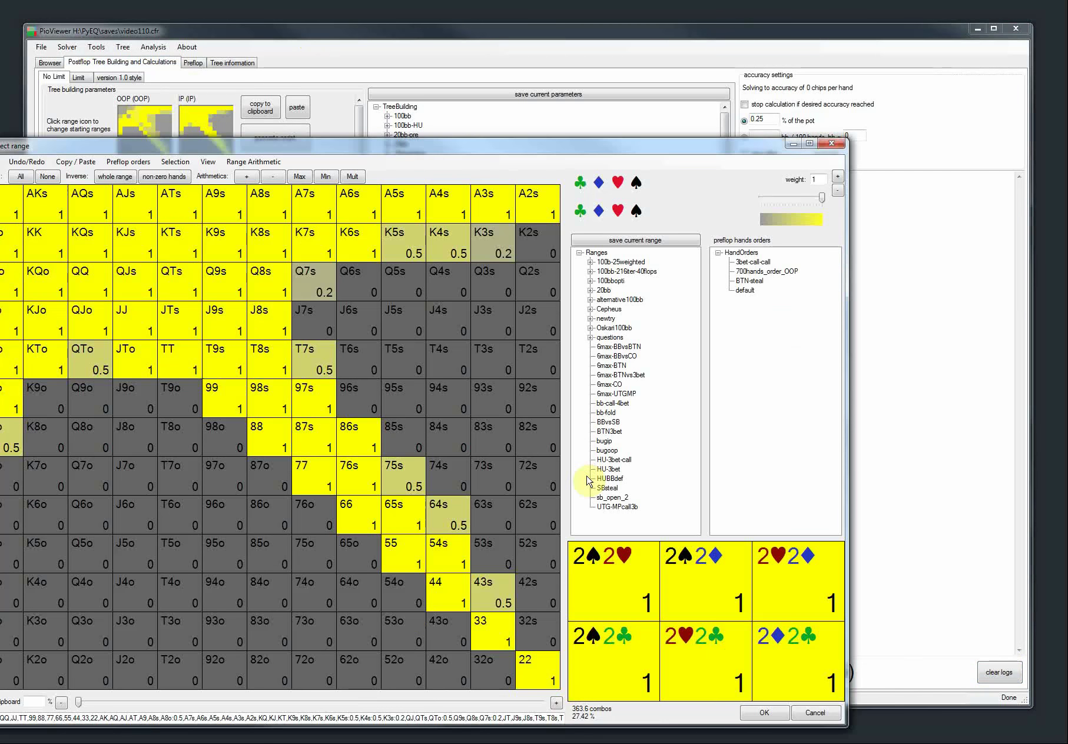
click(427, 145)
drag(427, 145, 488, 59)
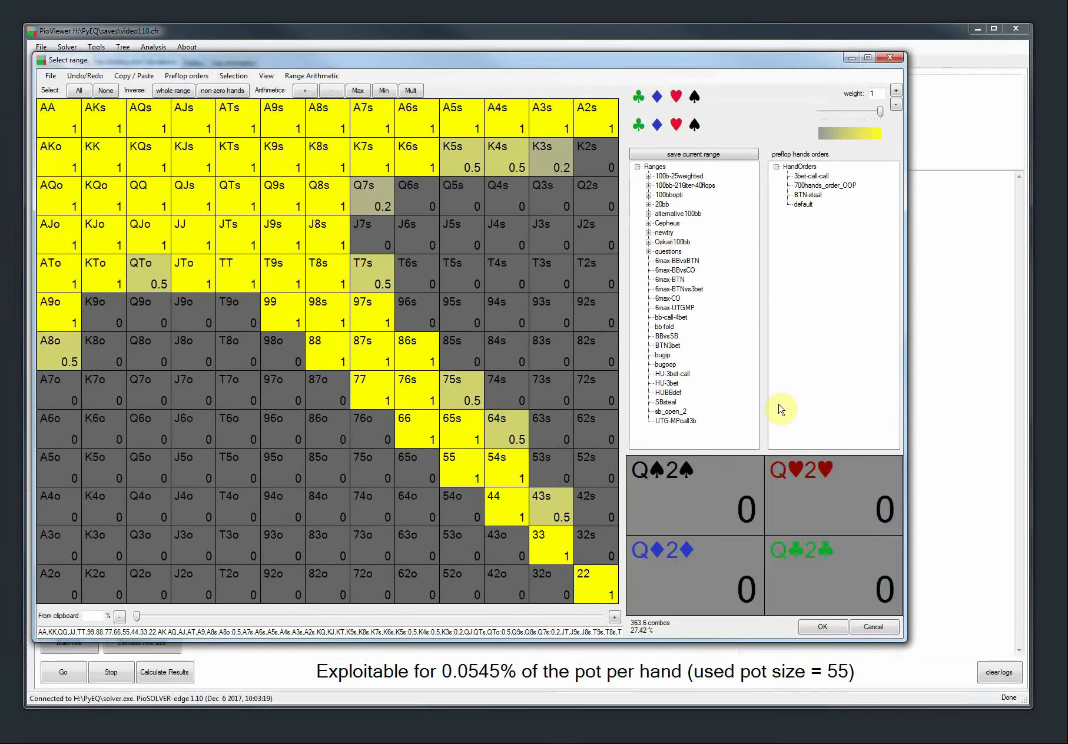
click(821, 626)
double_click(142, 204)
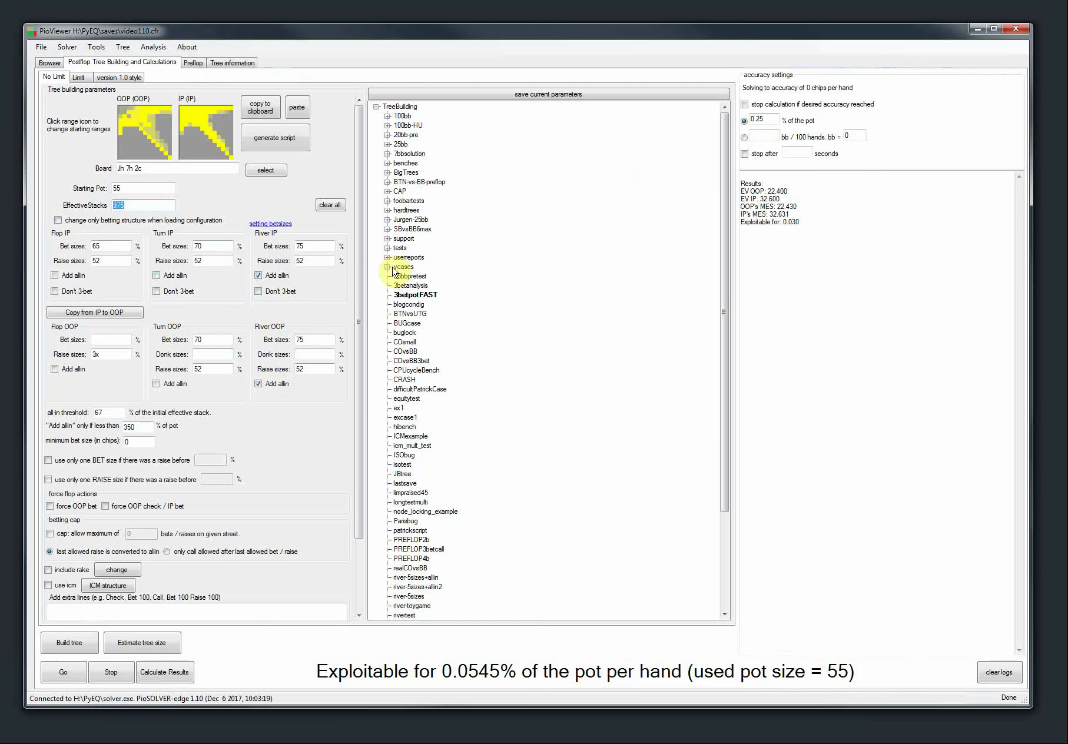
Return to the tree browser's root and follow the line check, bet 36 to compare the action frequencies.
click(50, 63)
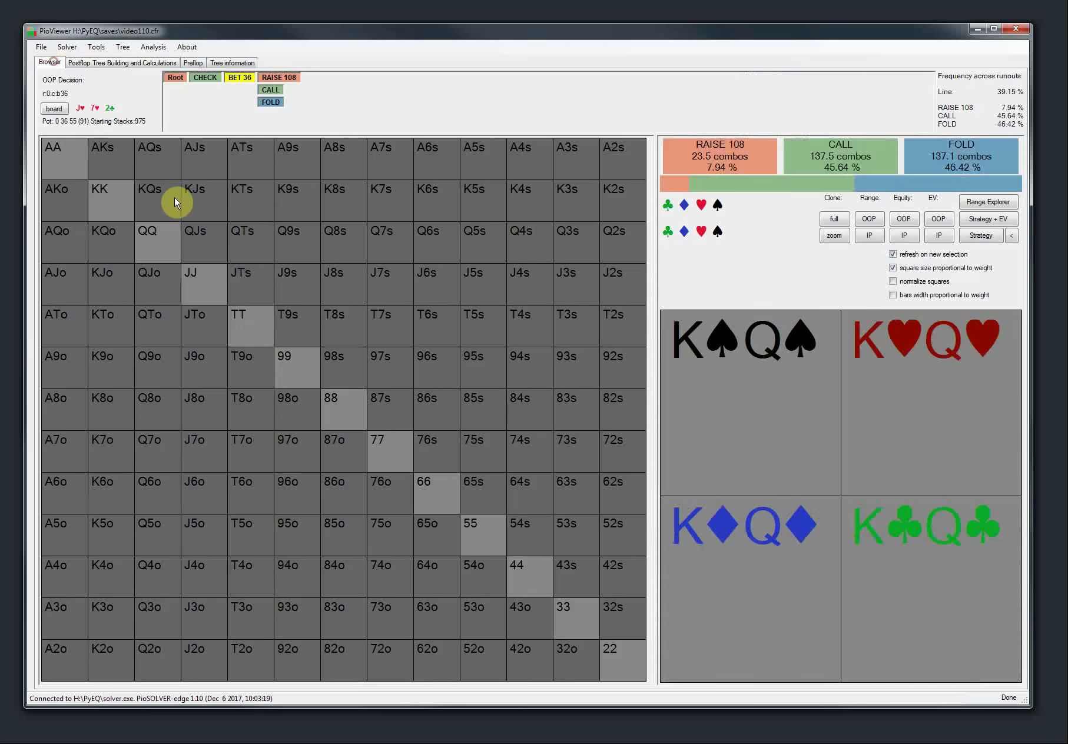
click(177, 79)
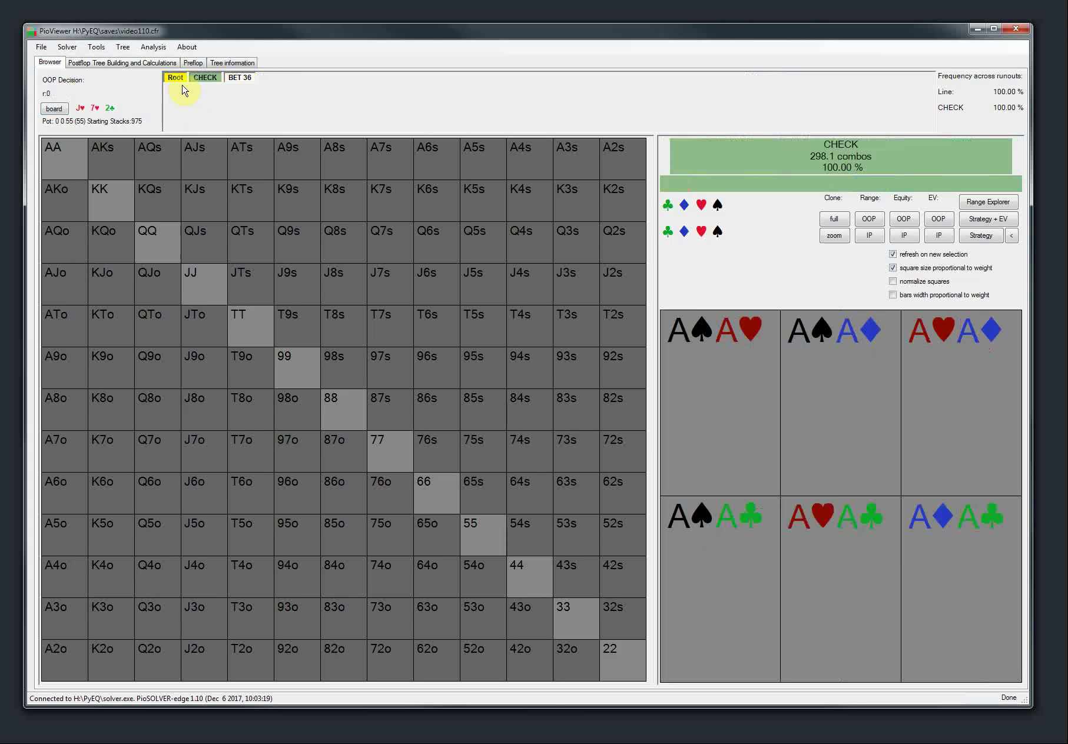
click(200, 79)
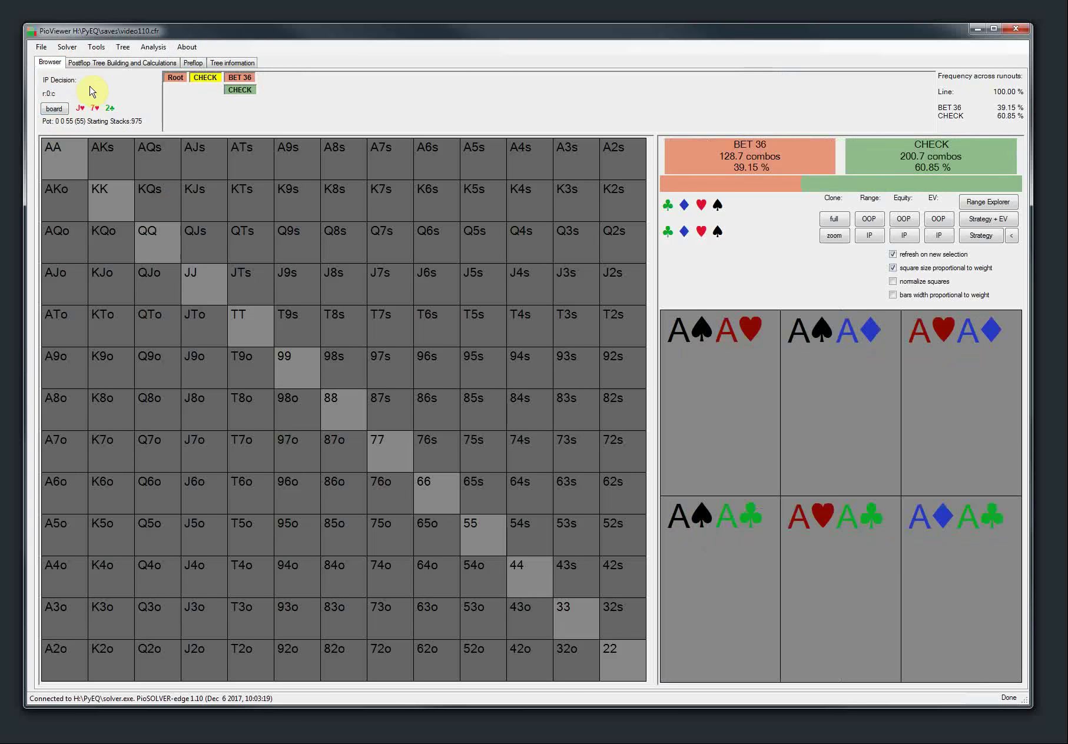
click(236, 79)
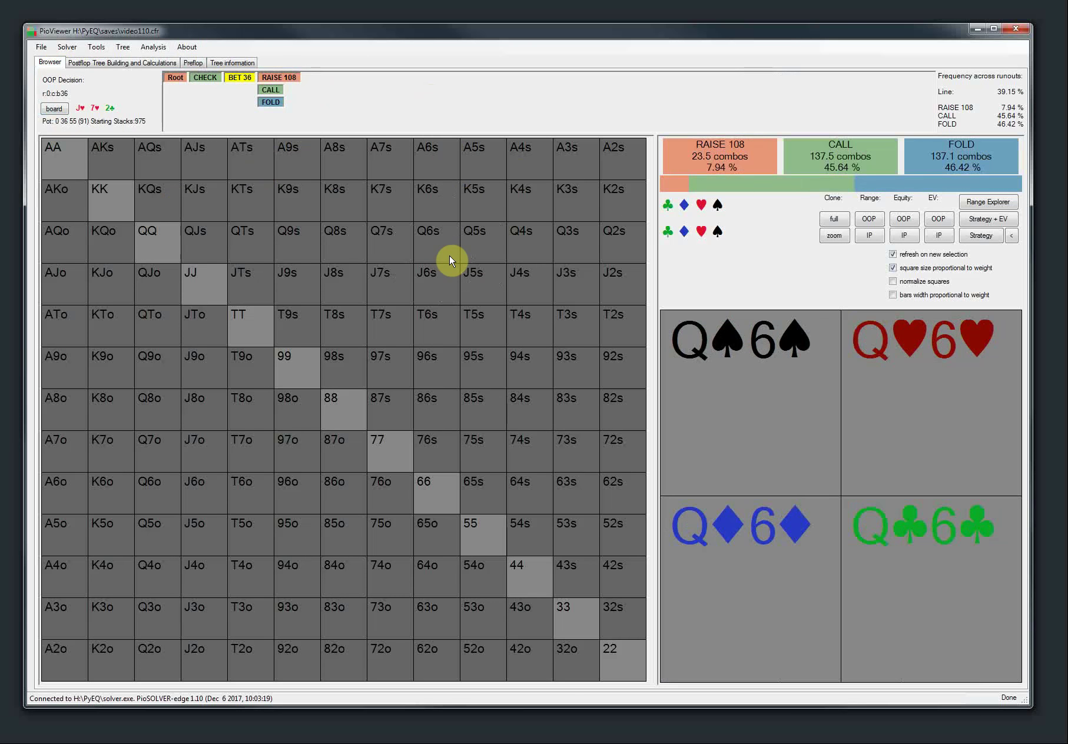
Open the strategy setting and locking form for the node after check and bet 36.
click(97, 47)
mouse_move(120, 50)
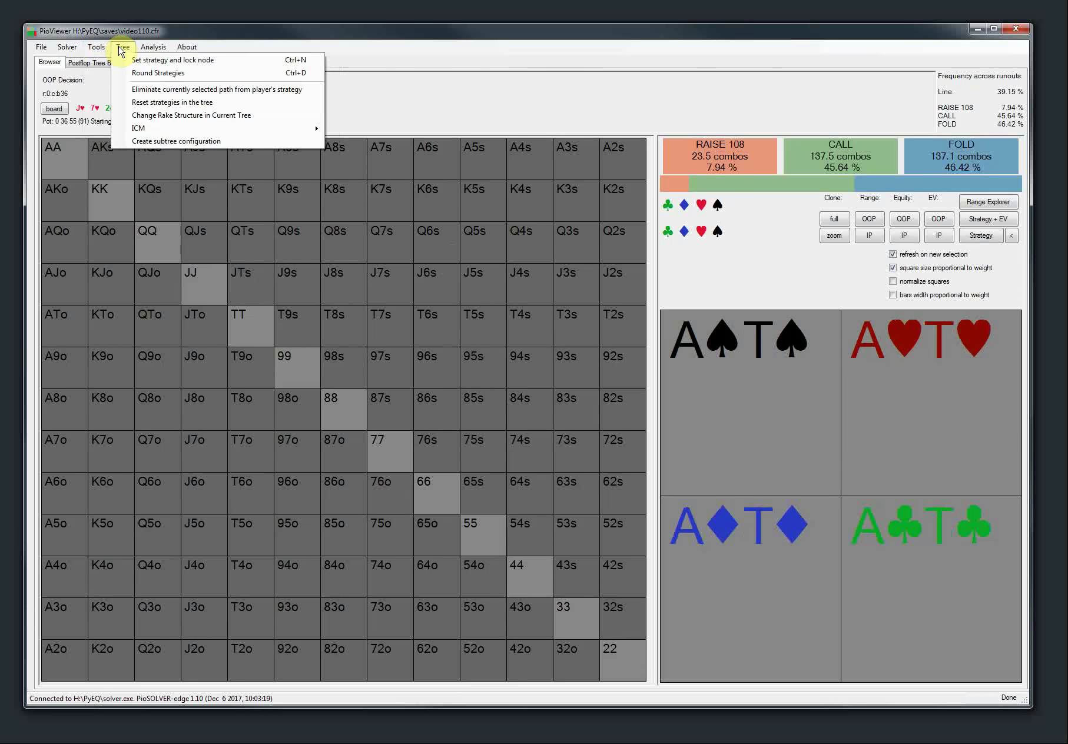
click(257, 61)
key(ctrl+l)
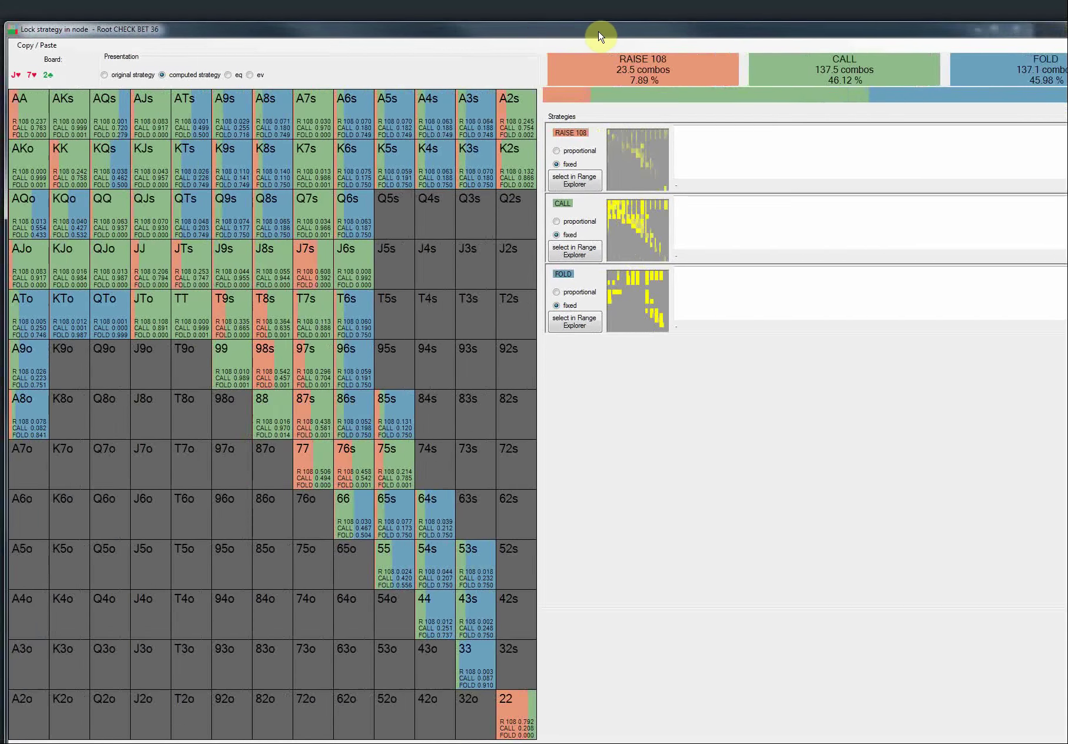
Fit the strategy locking window on the screen and slightly widen its hand grid.
click(13, 29)
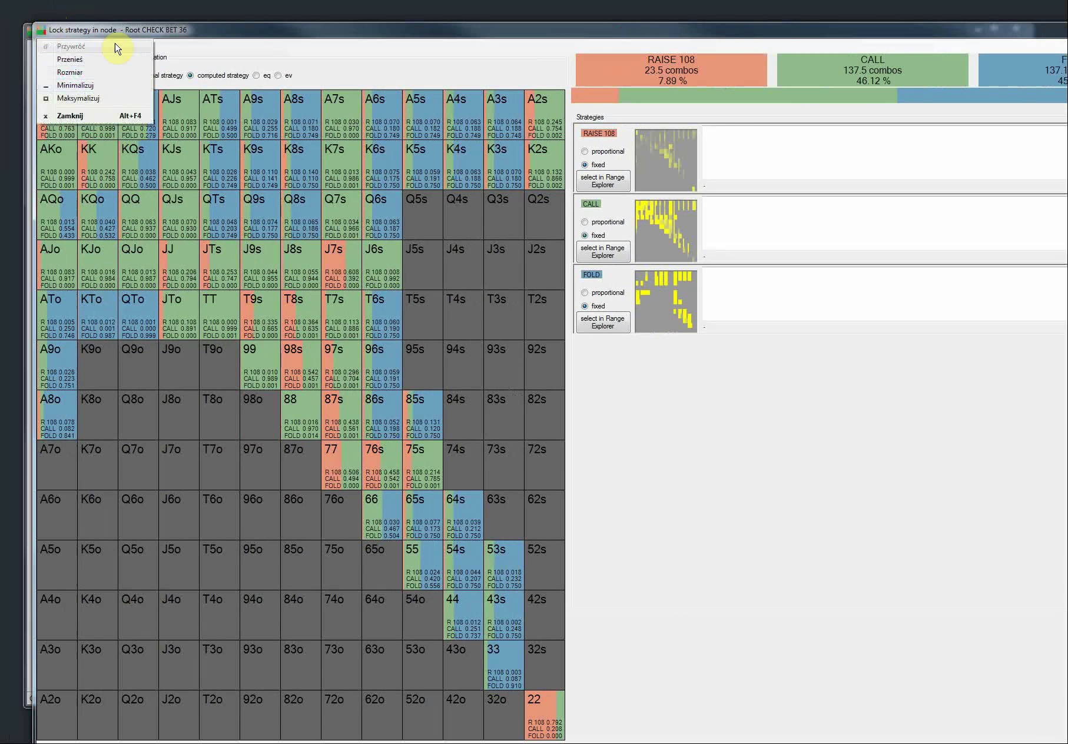
click(107, 29)
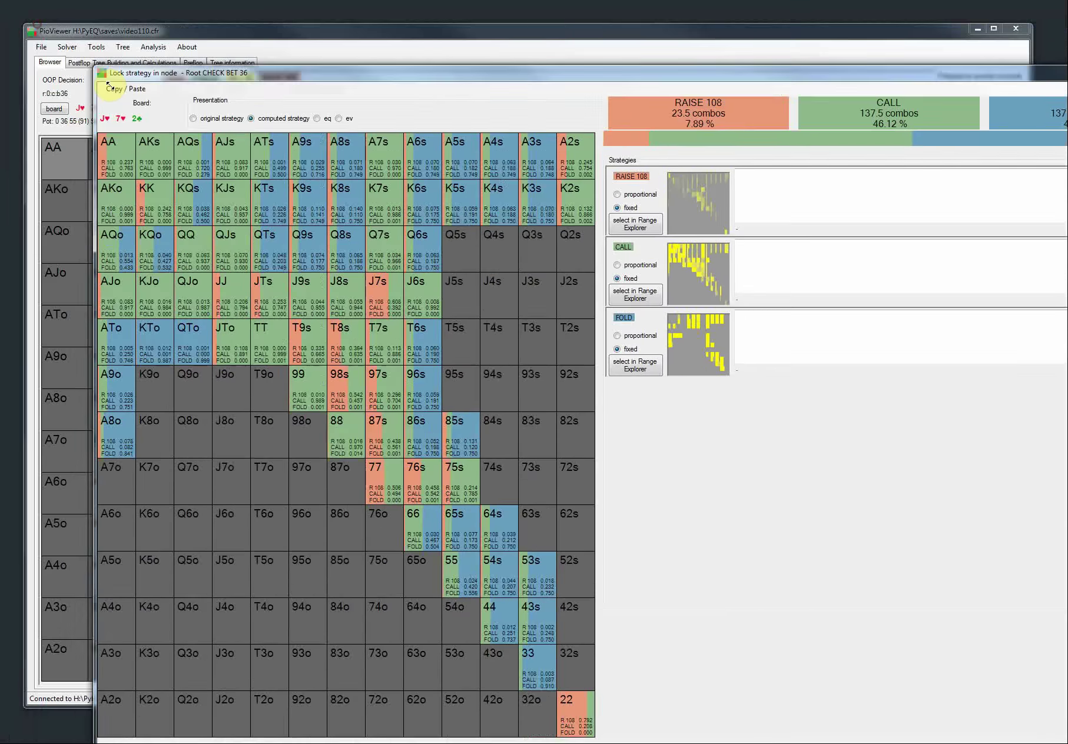
drag(47, 30, 26, 109)
drag(82, 148, 82, 98)
drag(267, 102, 213, 39)
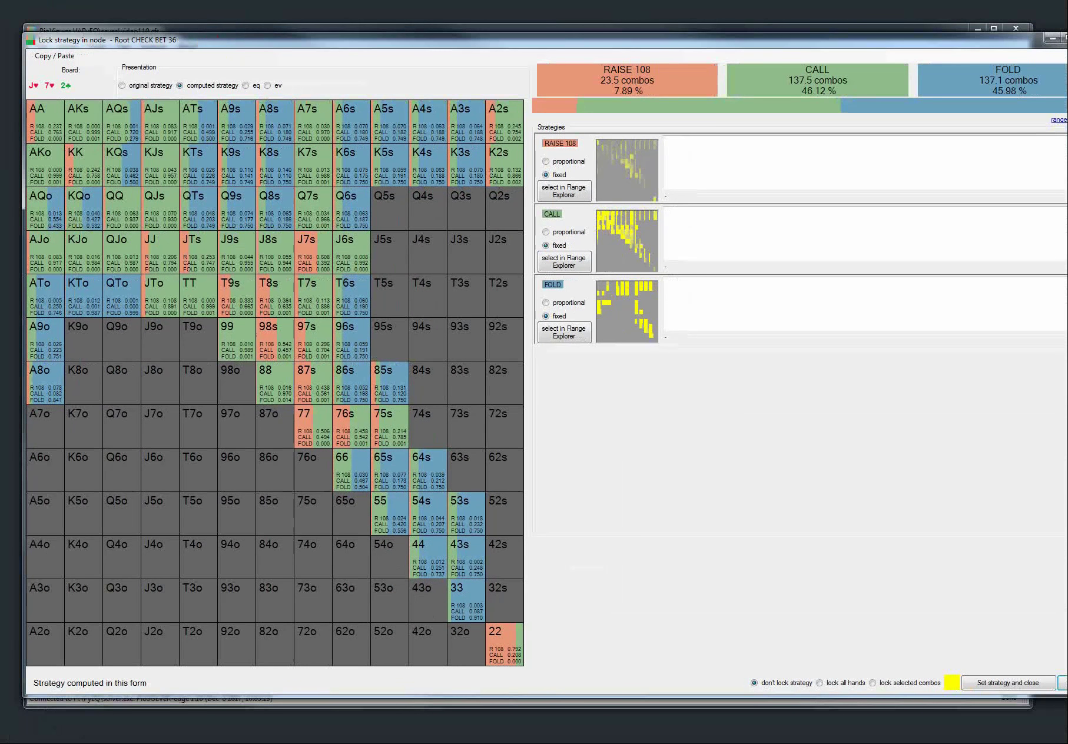
double_click(994, 39)
drag(814, 41, 846, 35)
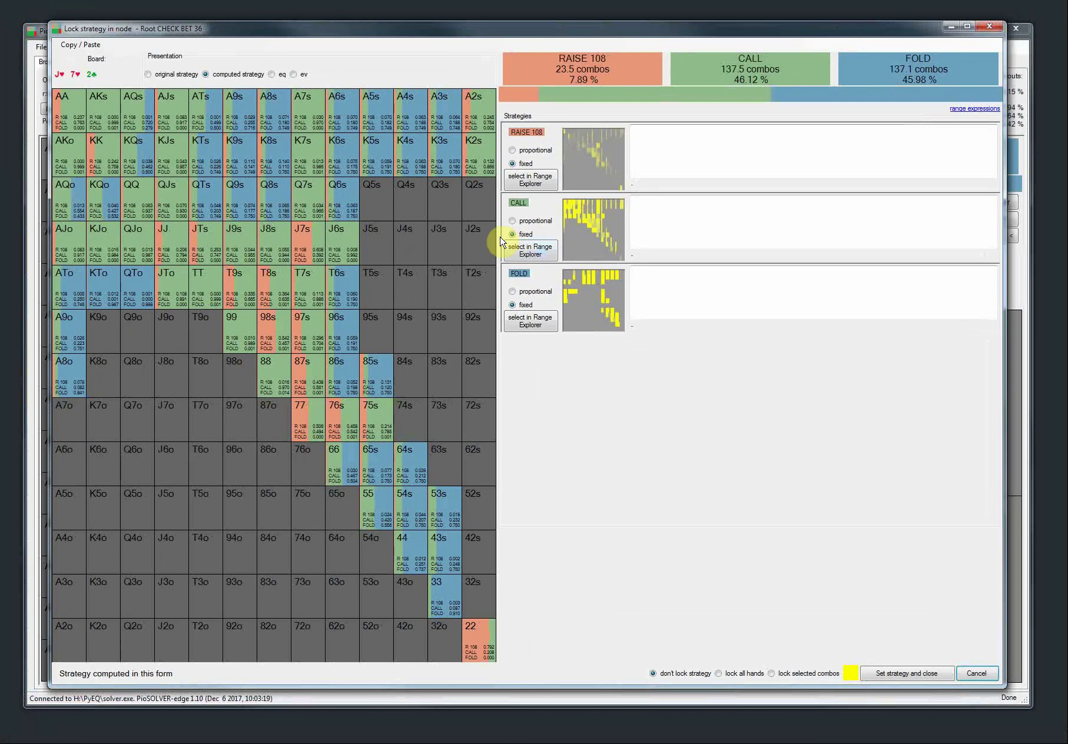
drag(498, 237, 518, 234)
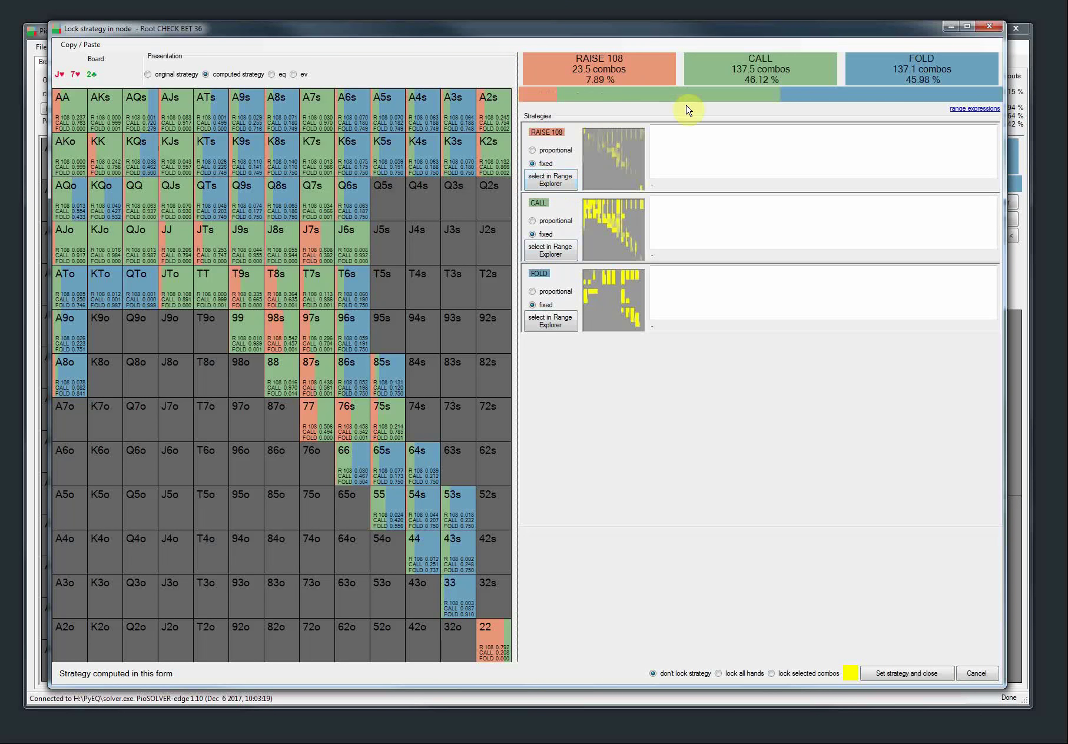
Restrict the raise 108 range to set and two_pair hands using the Range Explorer selector.
click(557, 184)
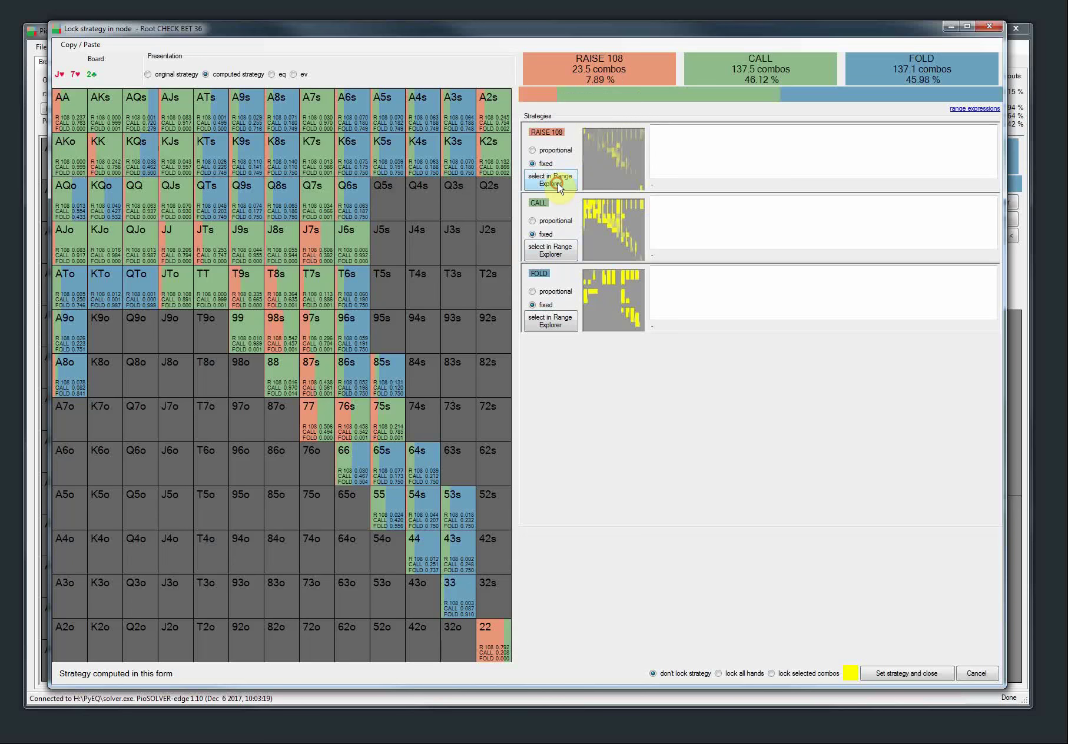
drag(381, 53, 539, 83)
click(474, 120)
click(516, 114)
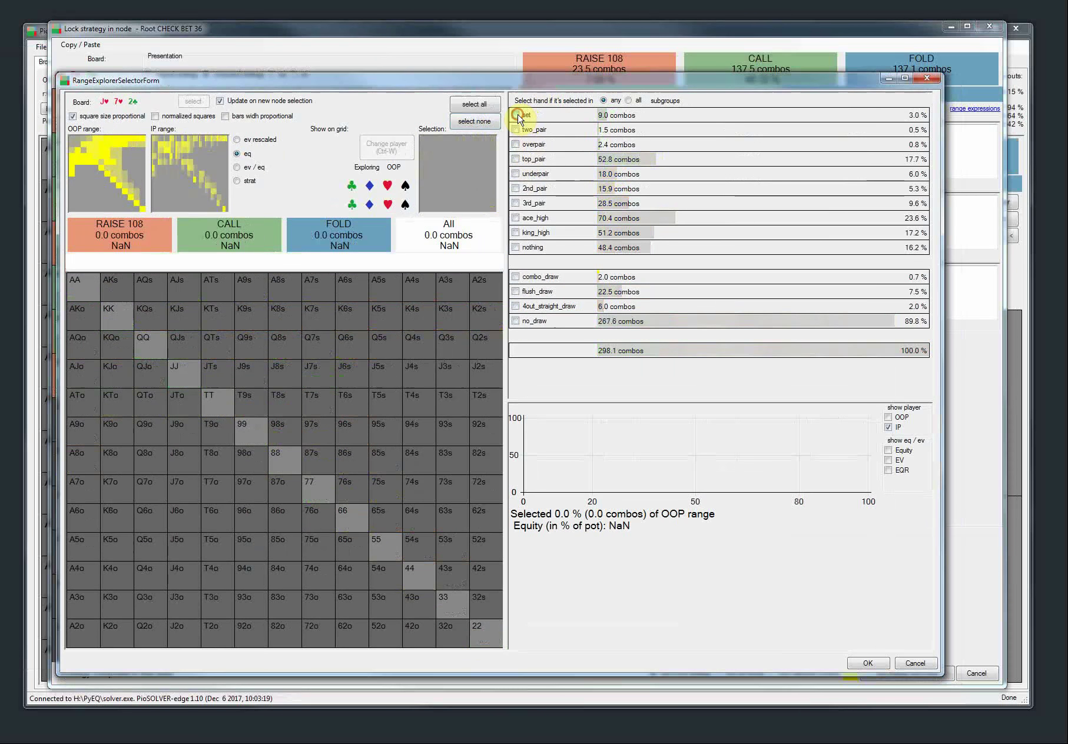
click(515, 129)
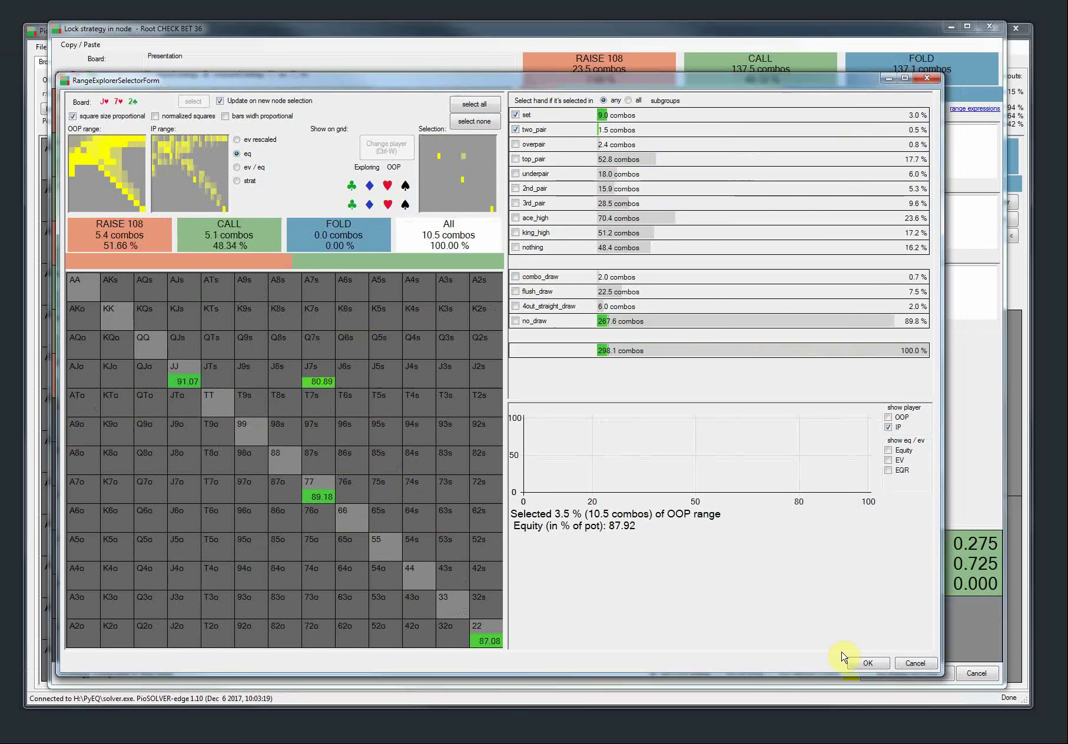
click(846, 663)
click(869, 662)
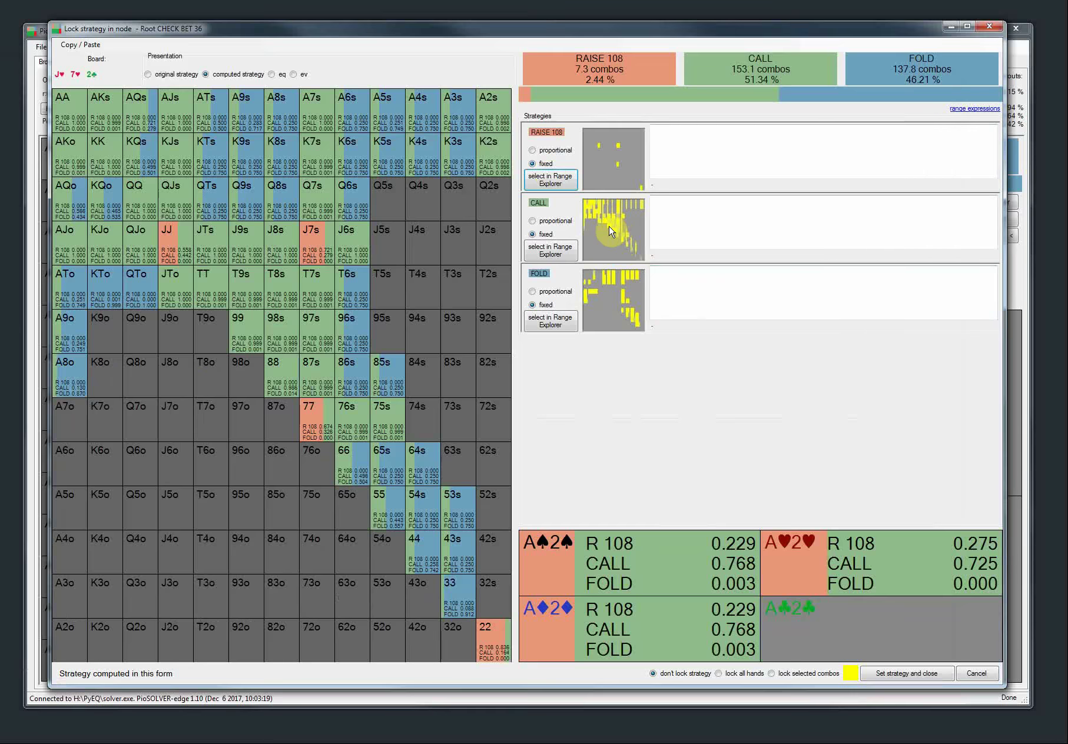
Clear the call range in its Range Explorer selector and select every made-hand category from 3rd_pair up to set.
click(611, 232)
click(869, 625)
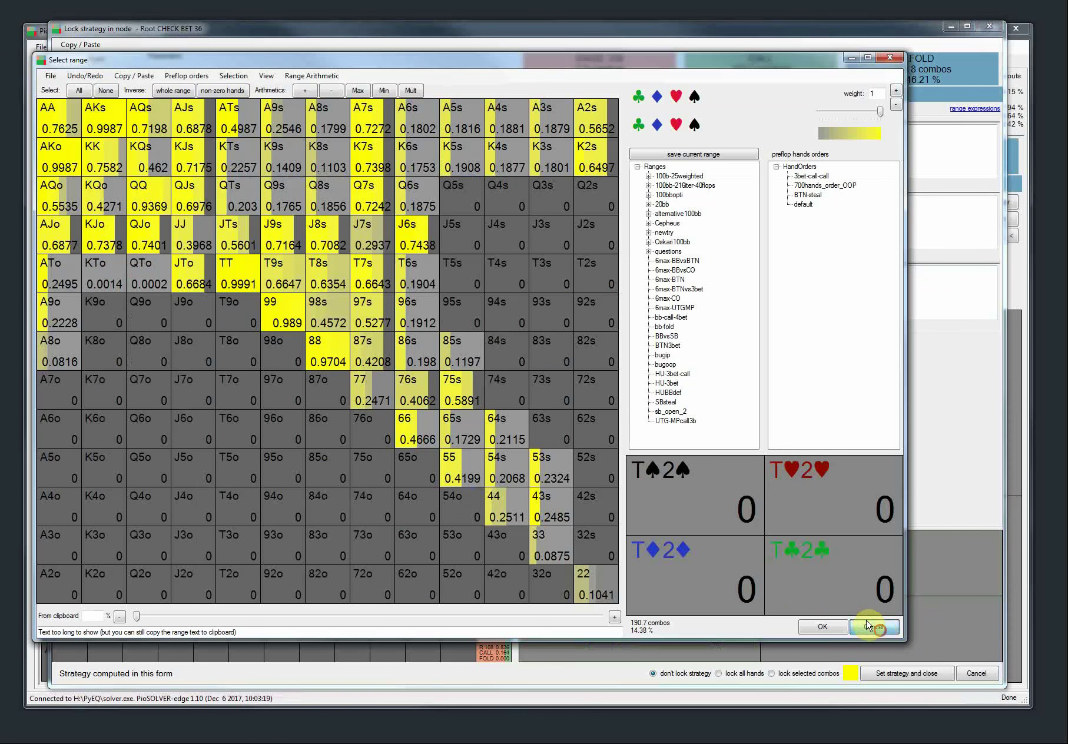
click(574, 283)
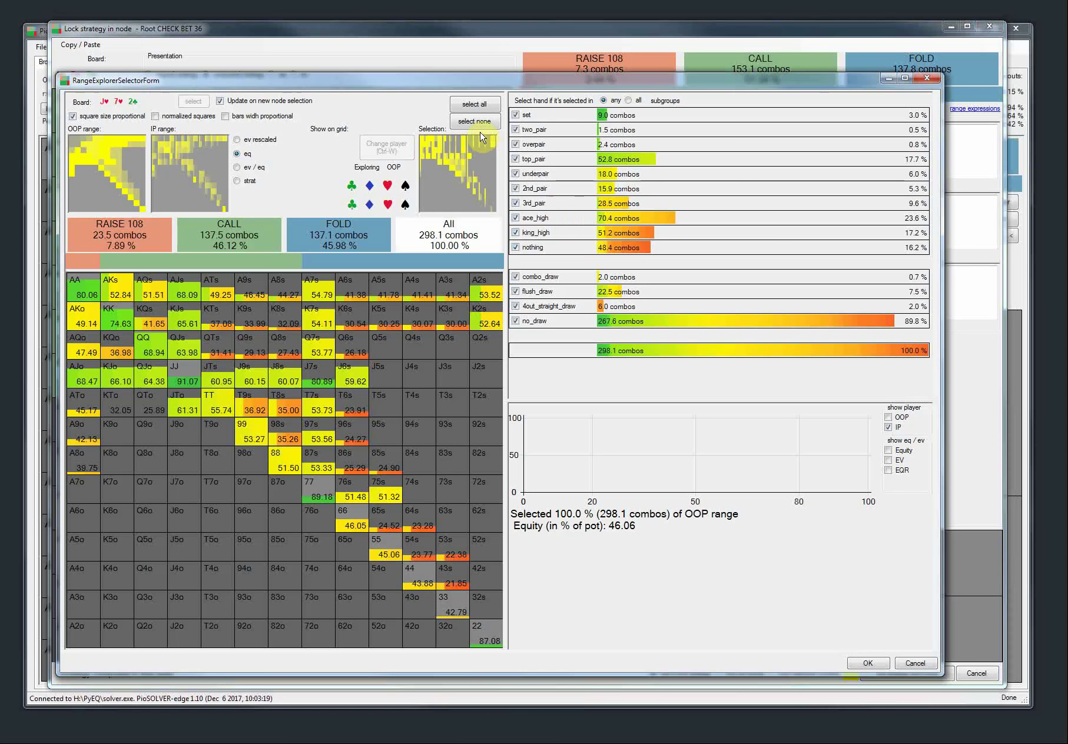
click(478, 124)
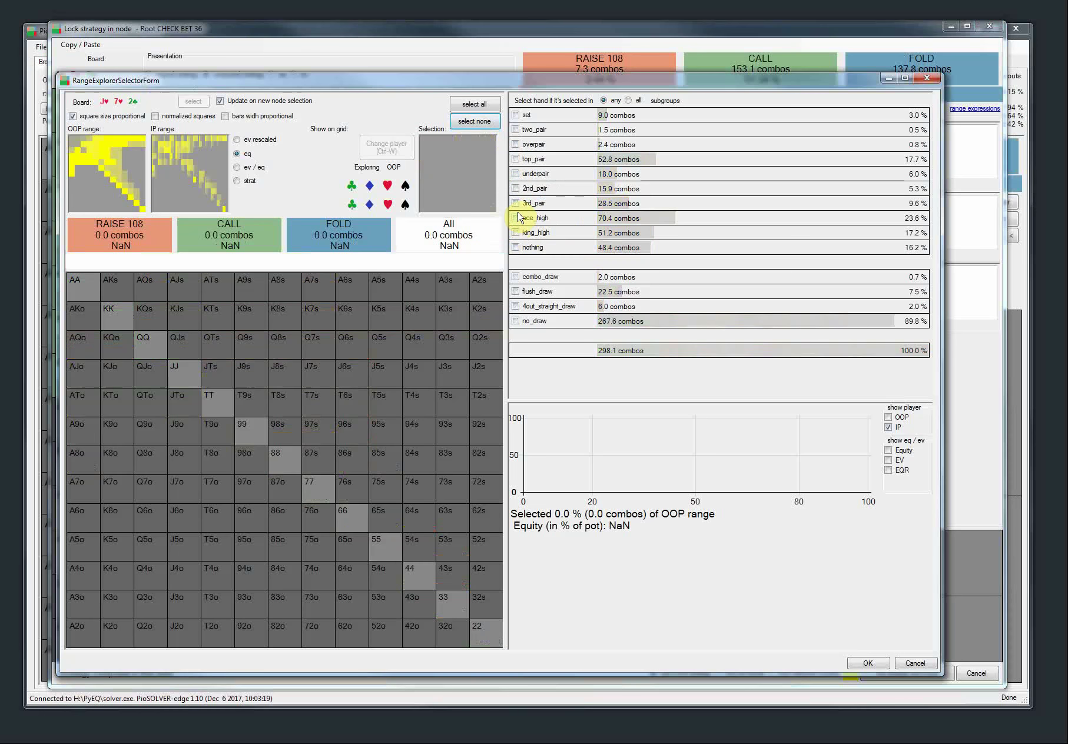
click(515, 203)
click(516, 188)
click(516, 173)
click(515, 159)
click(515, 144)
click(516, 115)
click(516, 130)
Add combo_draw, flush_draw and 4out_straight_draw hands to the call range and apply the selection.
click(516, 278)
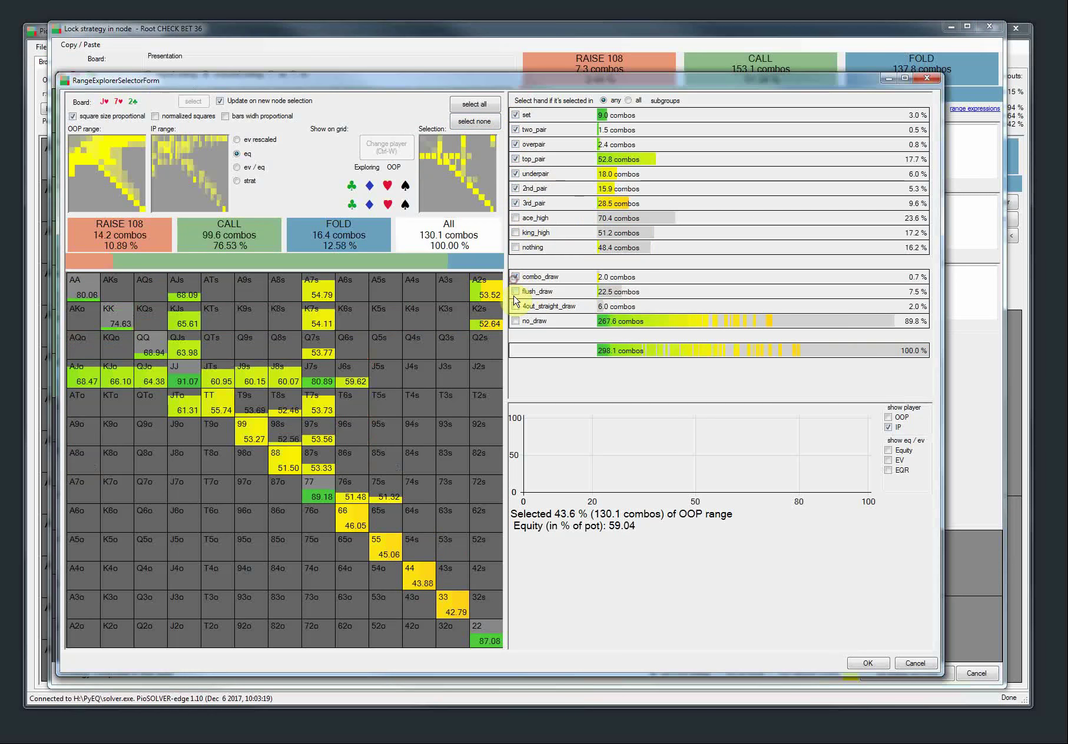
click(516, 292)
click(514, 306)
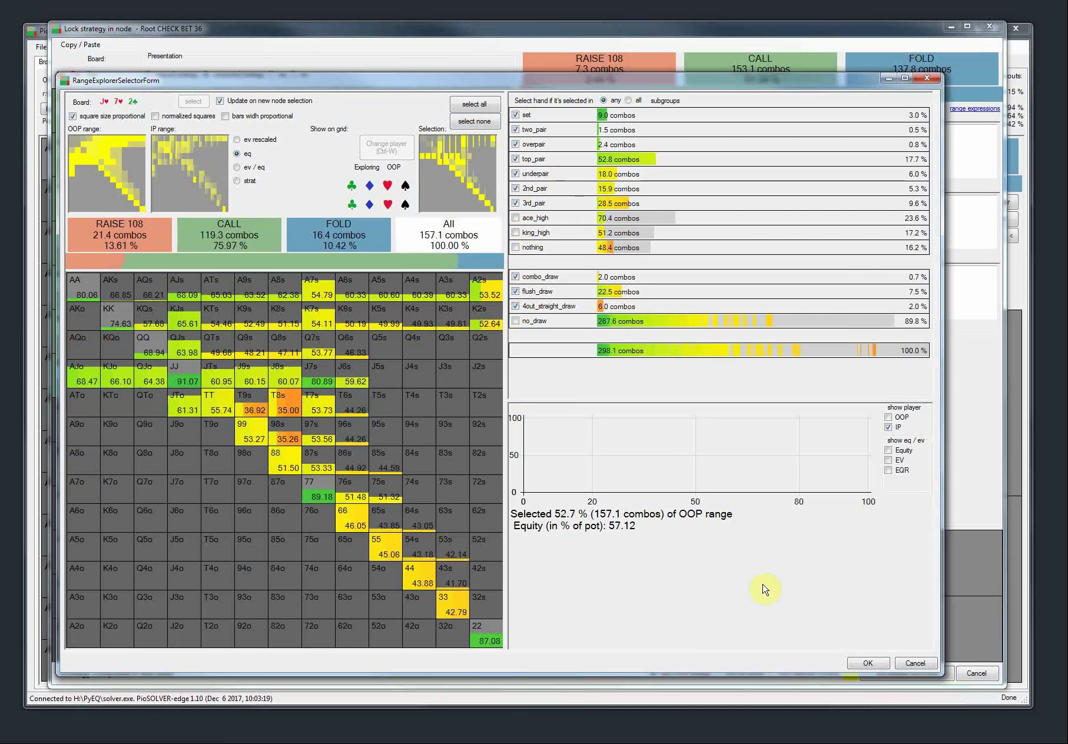
click(867, 662)
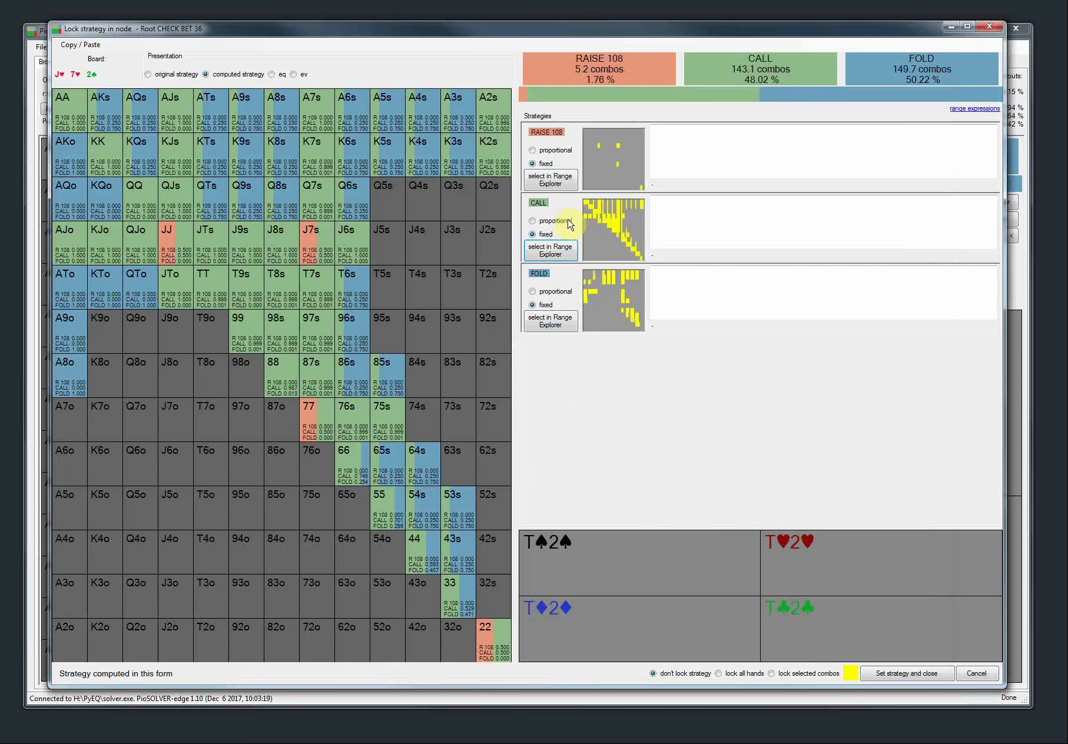
Make the fold strategy proportional, lock all hands, and apply the strategy to the node.
click(561, 292)
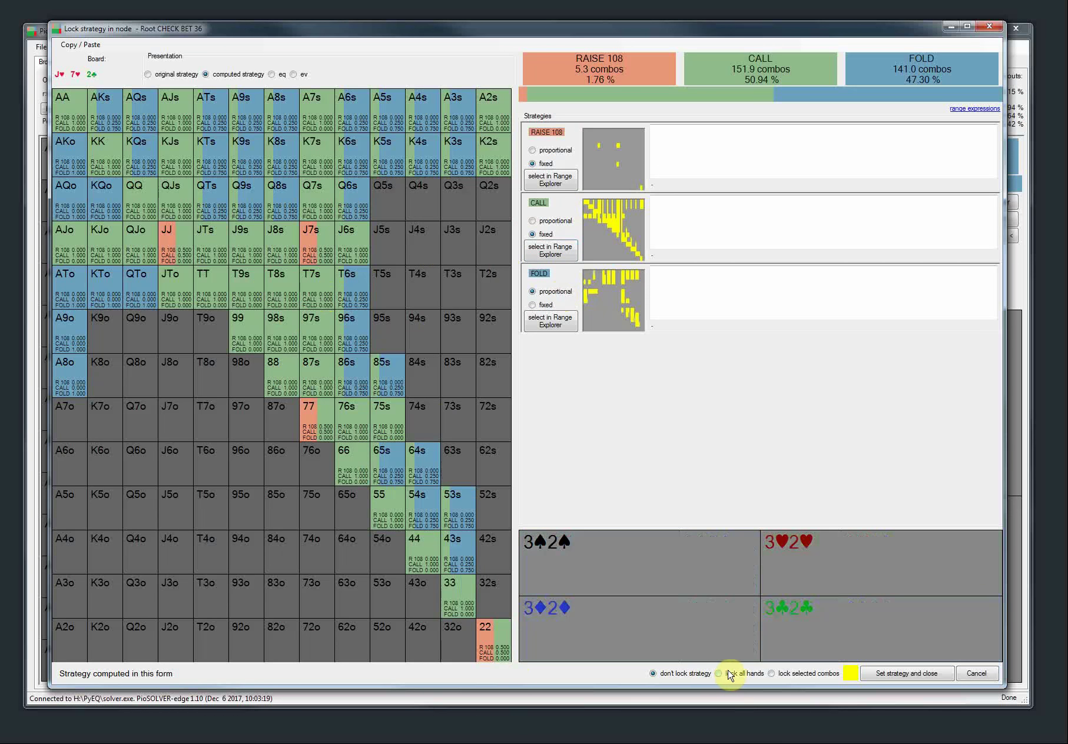
click(719, 674)
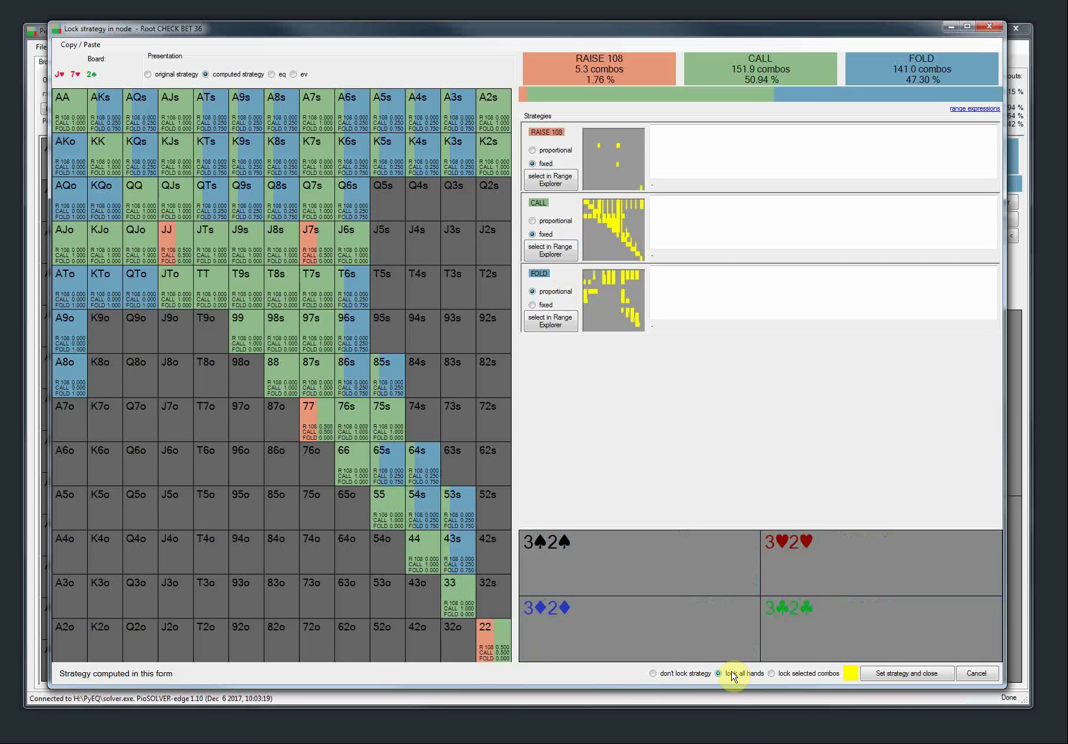
click(891, 675)
click(981, 237)
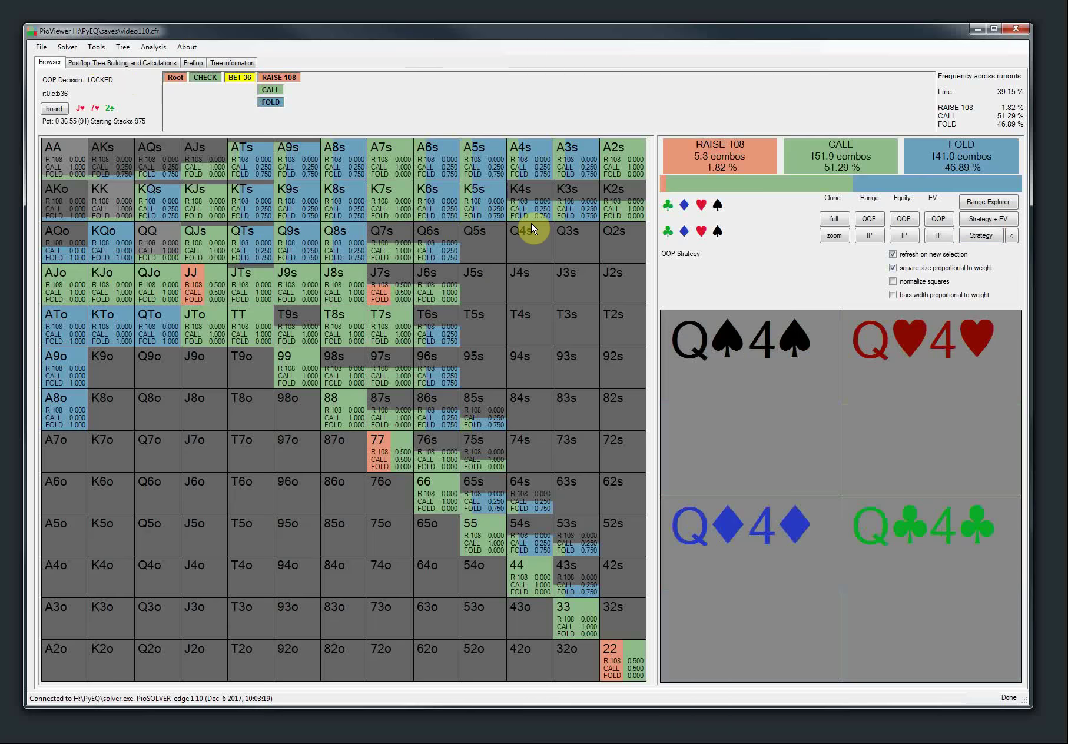
Reopen the node's locking form, change the lock mode to lock selected combos, and apply the strategy.
key(ctrl+e)
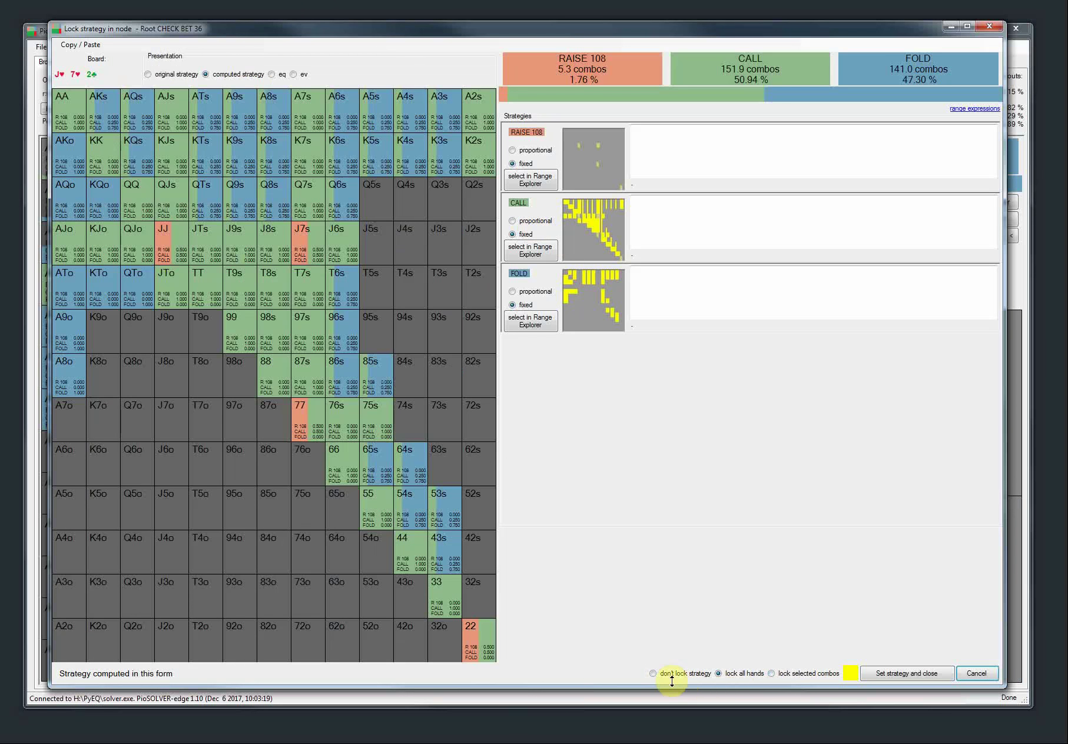
click(653, 674)
click(734, 676)
click(808, 677)
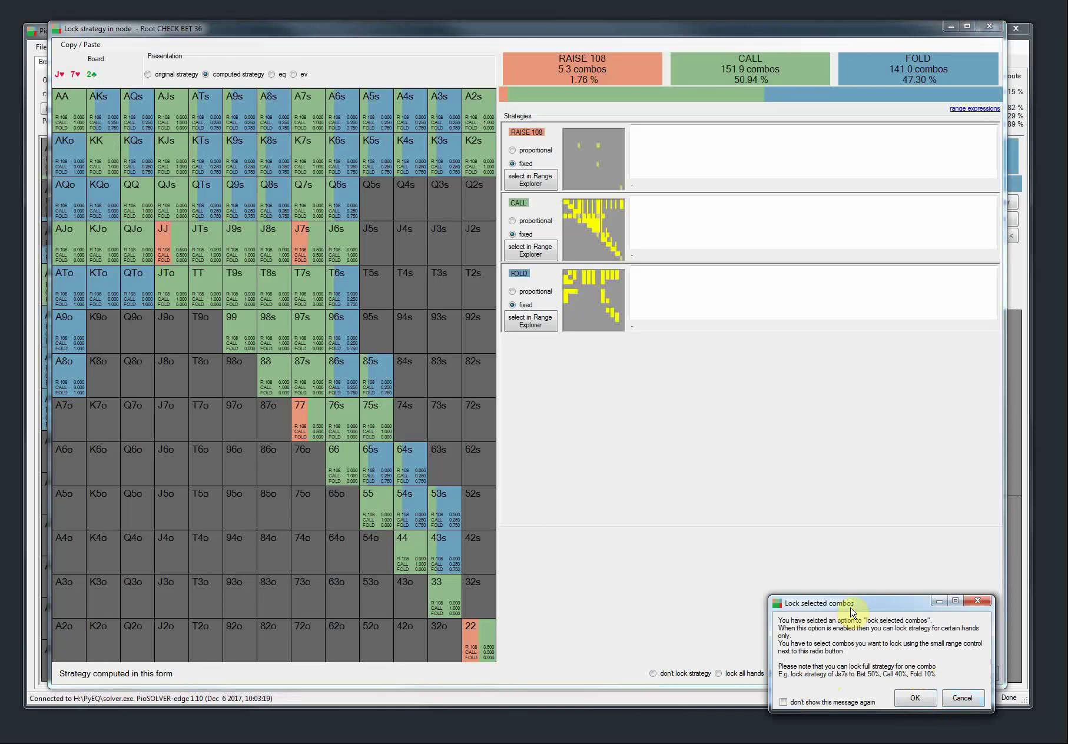
drag(858, 615, 773, 484)
click(836, 567)
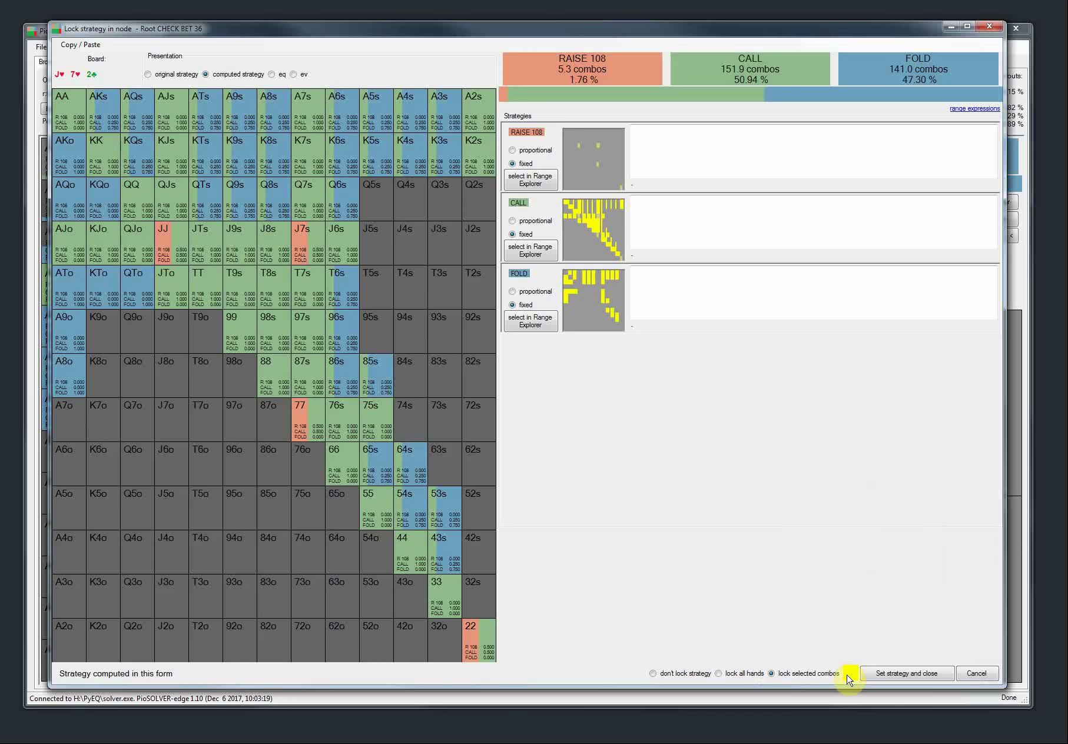
click(888, 673)
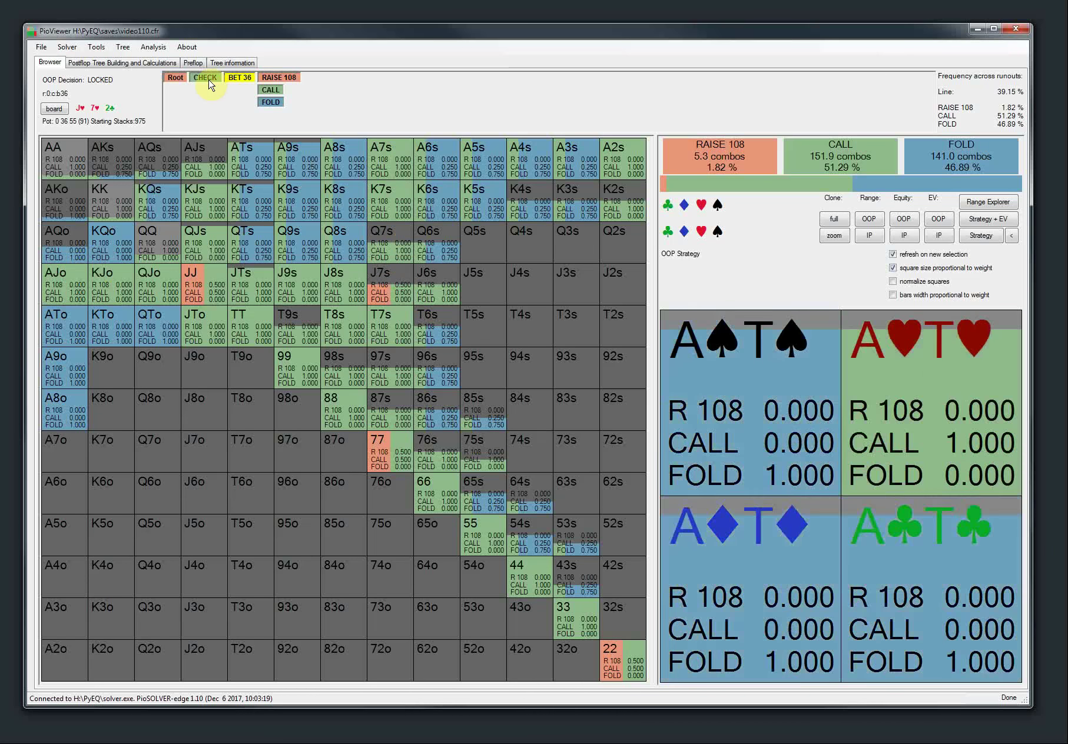
View the IP decision after check, return to the locked bet 36 node, and reset the strategies in the tree.
click(203, 81)
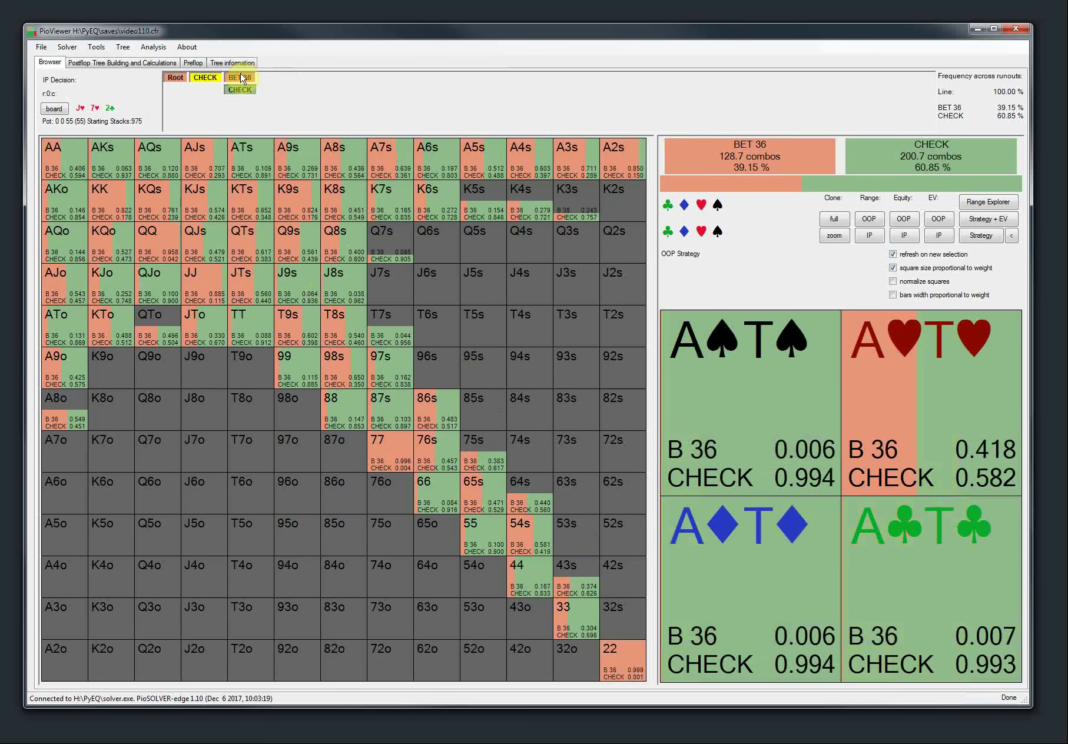
click(235, 81)
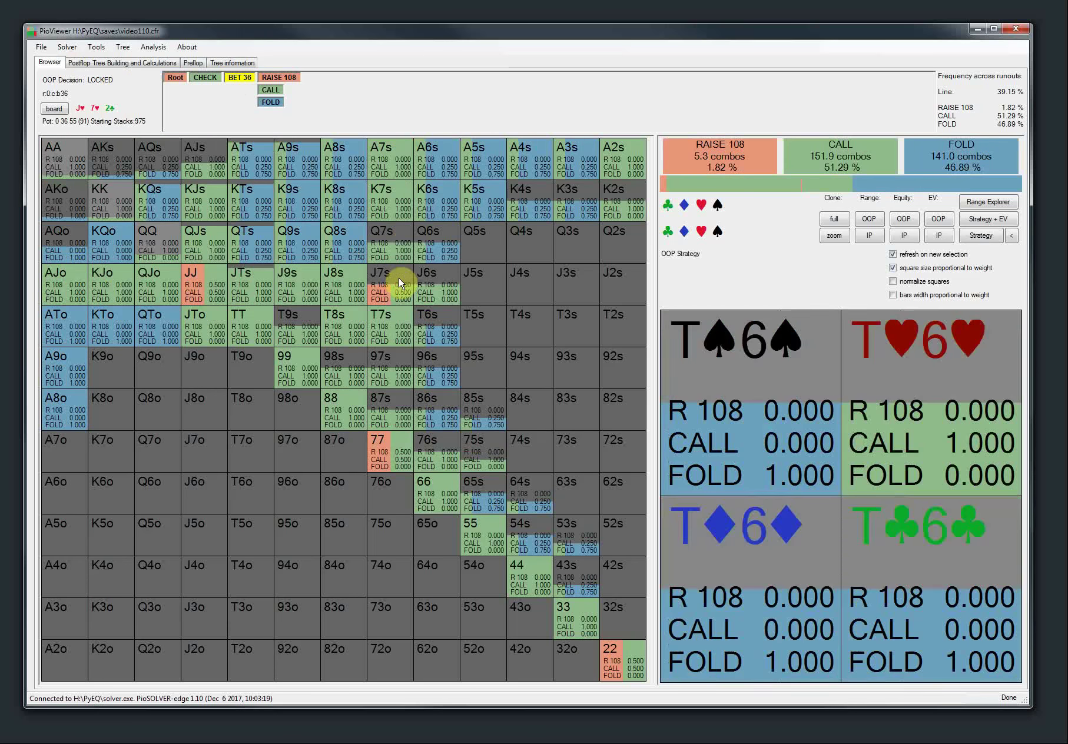
click(123, 47)
click(189, 103)
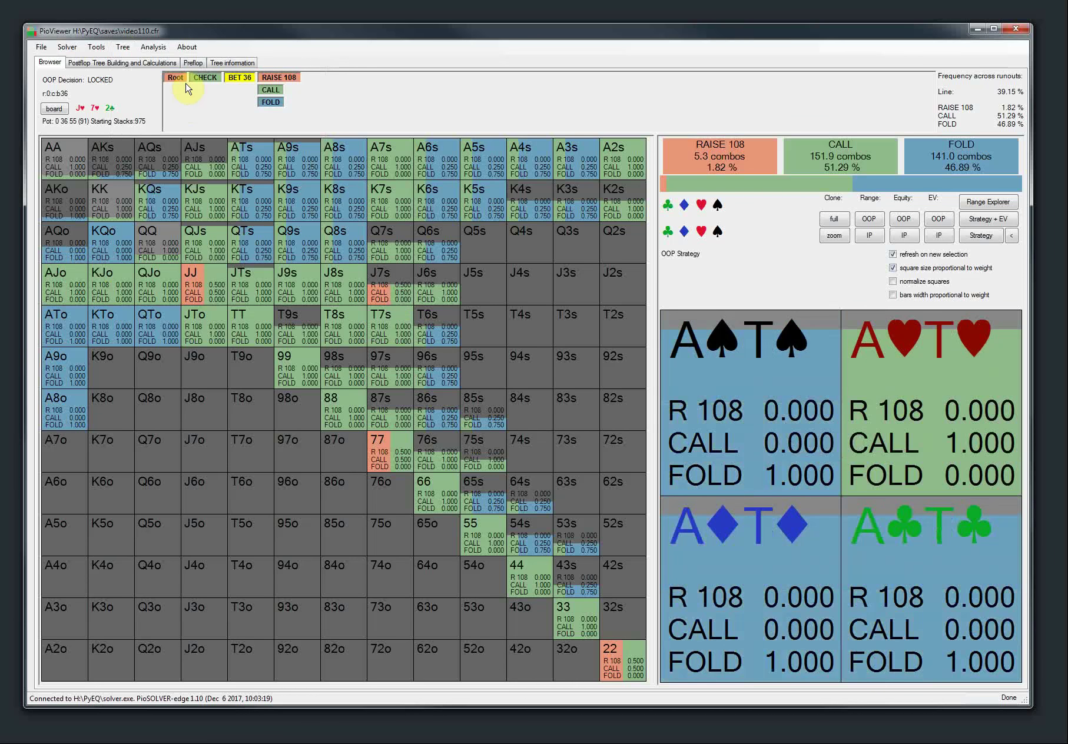
Follow the line check, bet 36, call, 3♦, check from the root to examine the strategies after the reset.
click(175, 79)
click(203, 77)
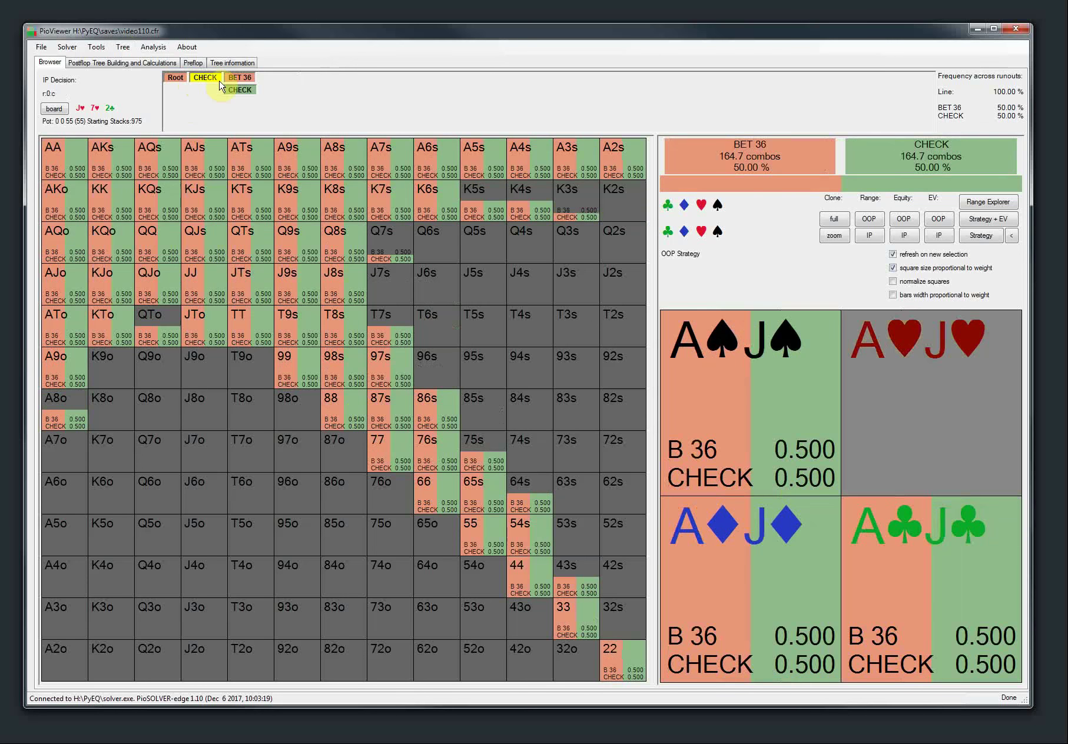
click(238, 77)
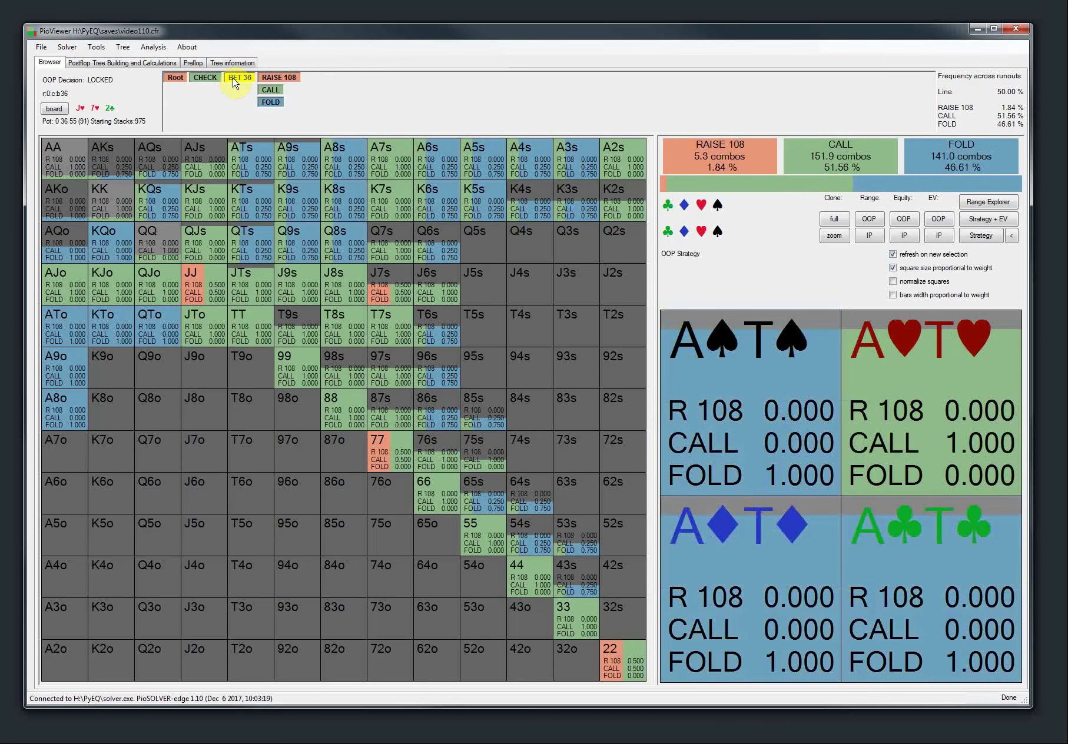
click(270, 90)
click(315, 92)
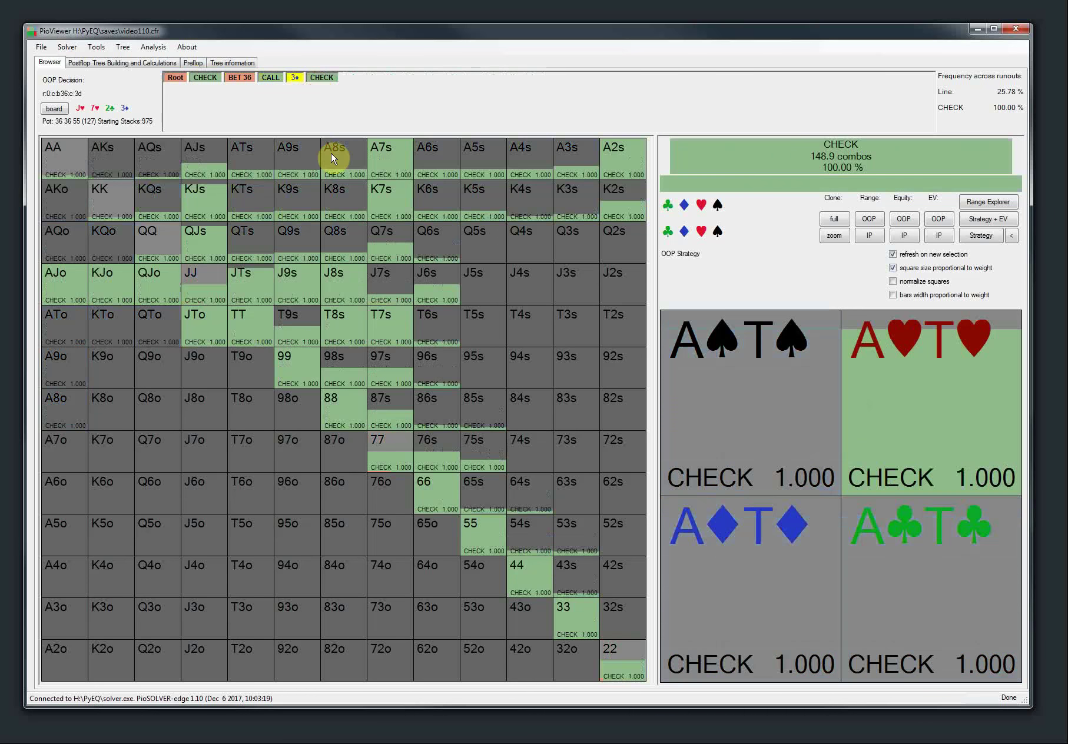
click(321, 77)
Return to the root node, run the solver briefly and stop it, and go back to the tree browser.
click(175, 77)
click(124, 64)
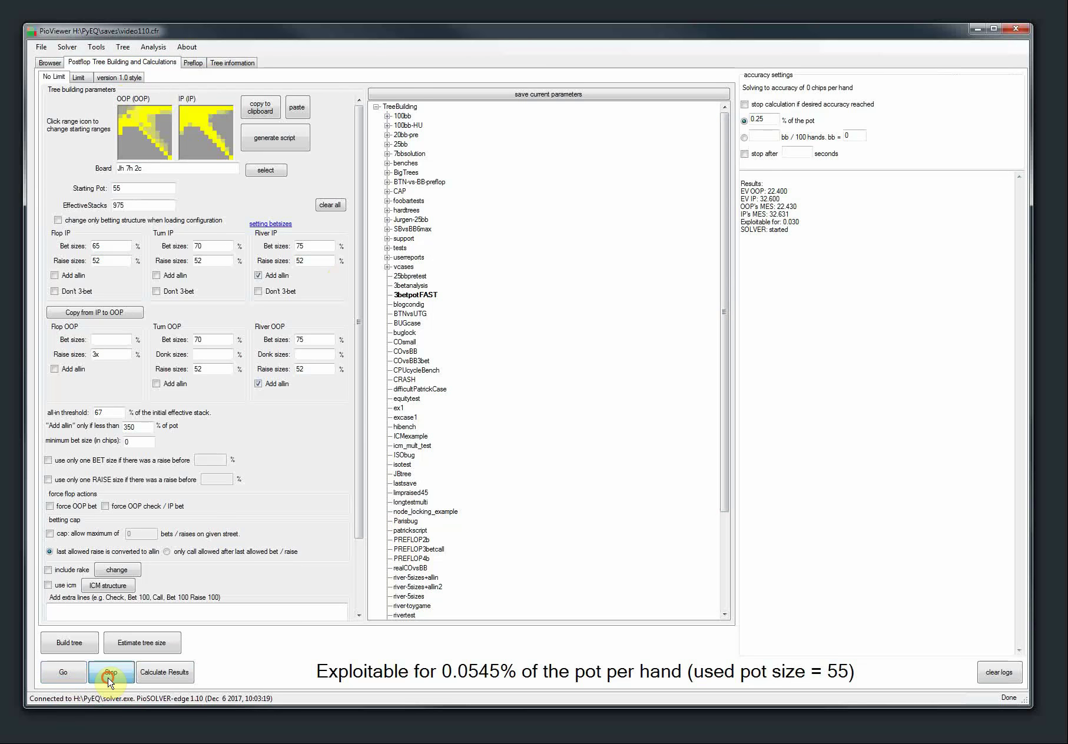
click(50, 63)
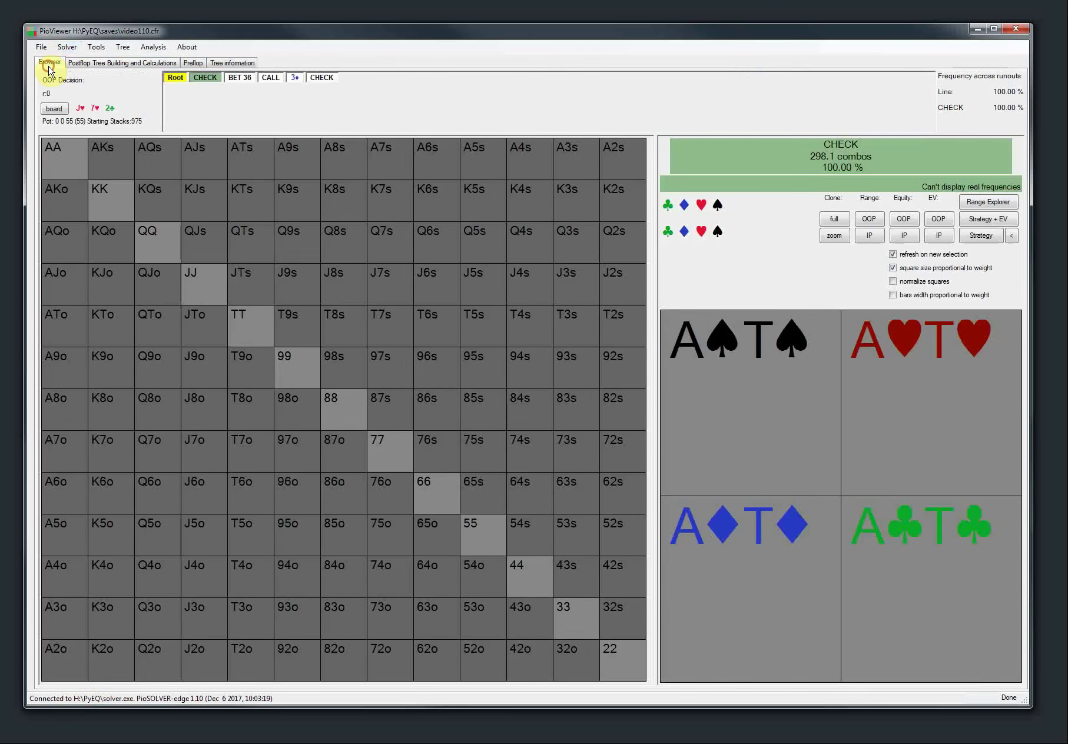
click(122, 47)
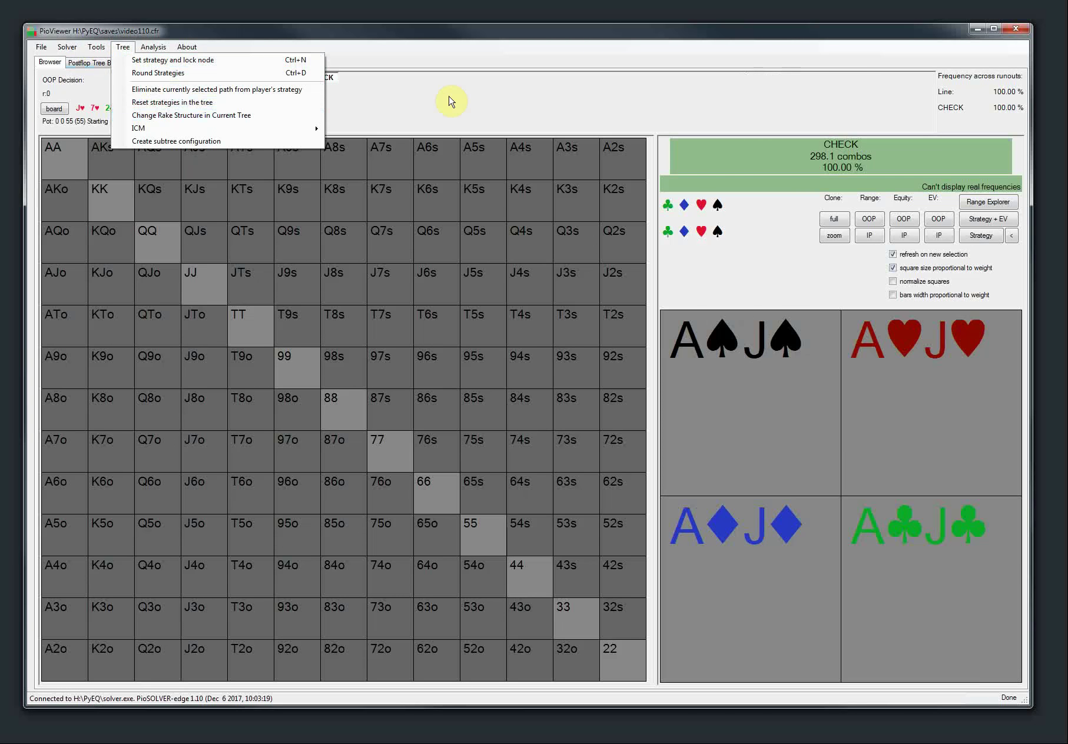
click(434, 93)
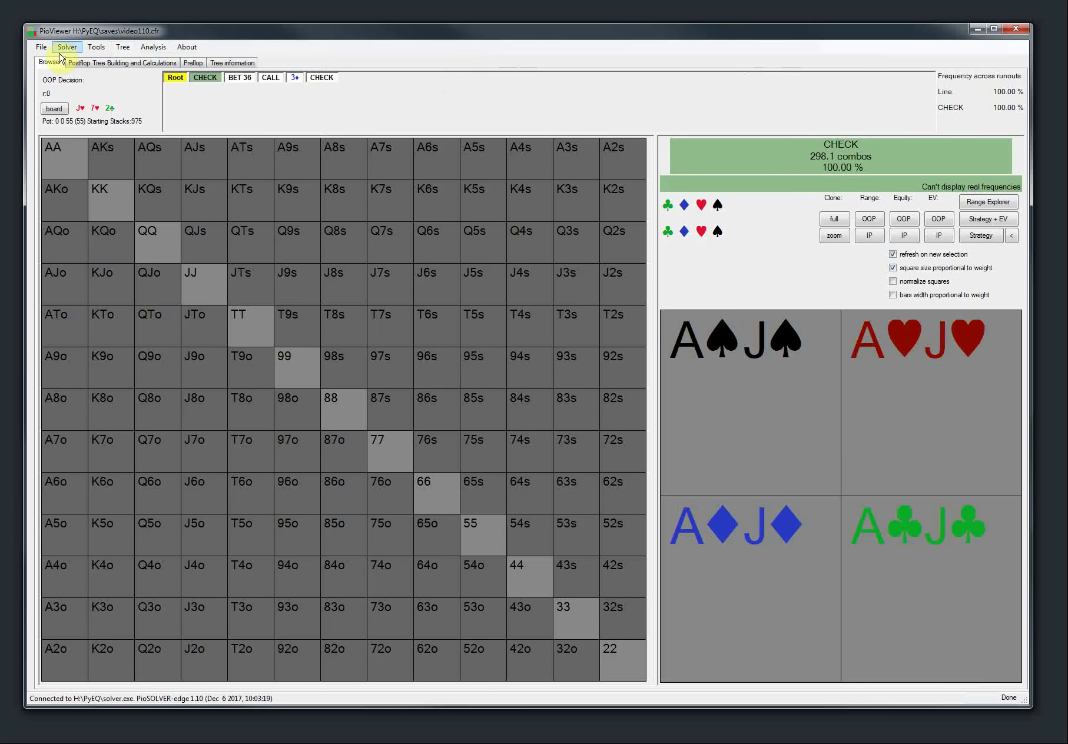
Reload the recently used tree H:\PyEQ\saves\video110.cfr.
click(40, 47)
mouse_move(58, 72)
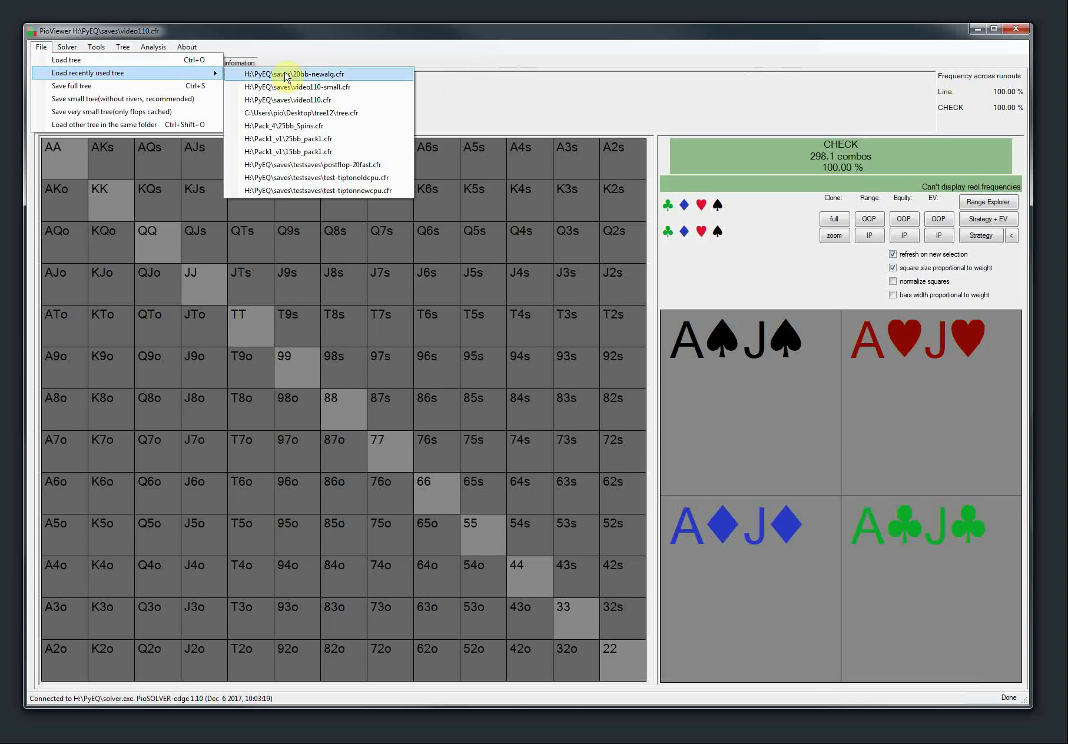
click(291, 100)
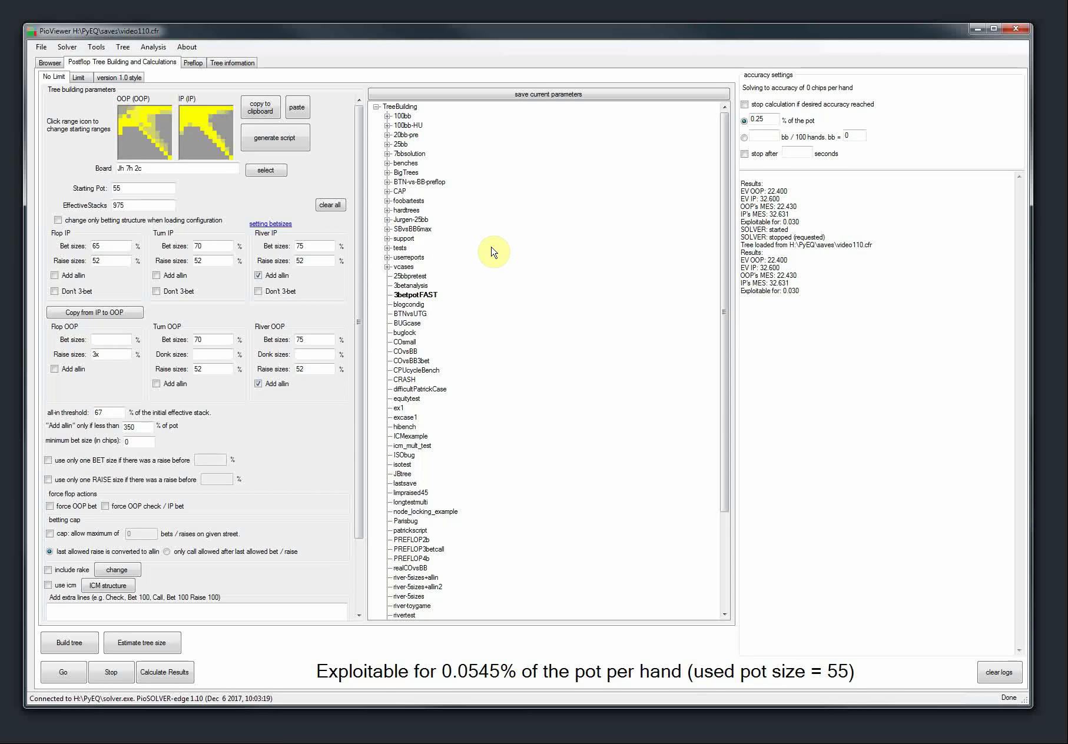
Follow the line check, bet 36 in the browser and display the OOP action ranges for raise 108, call and fold.
click(46, 64)
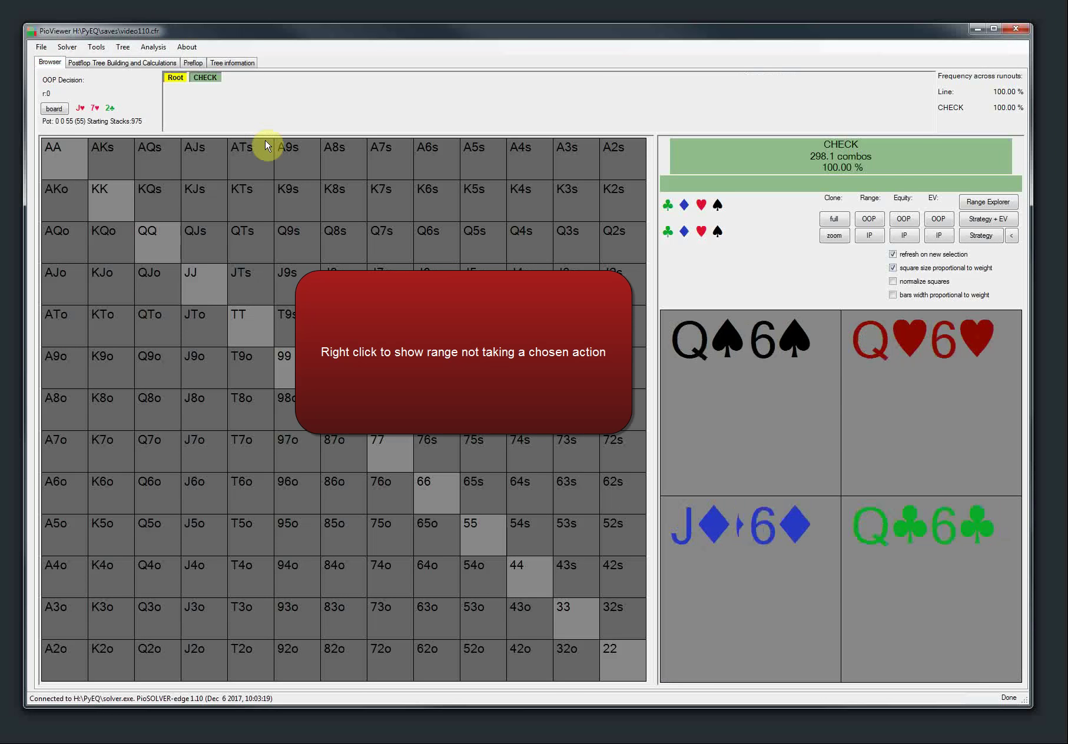
click(207, 81)
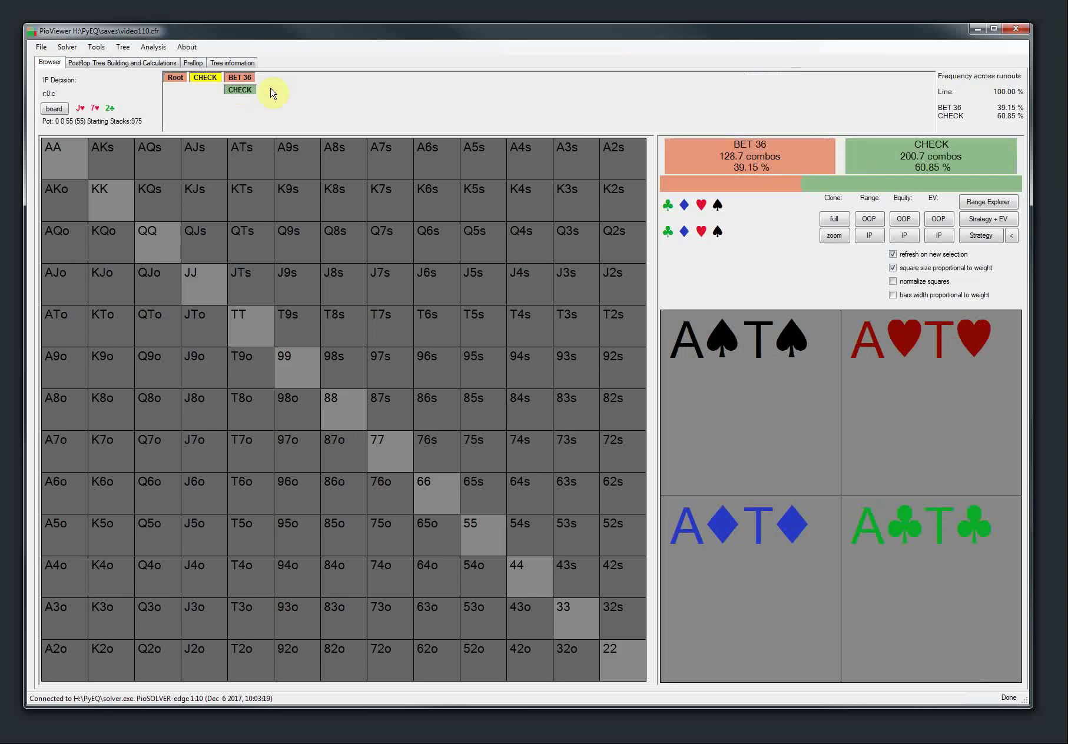
click(251, 78)
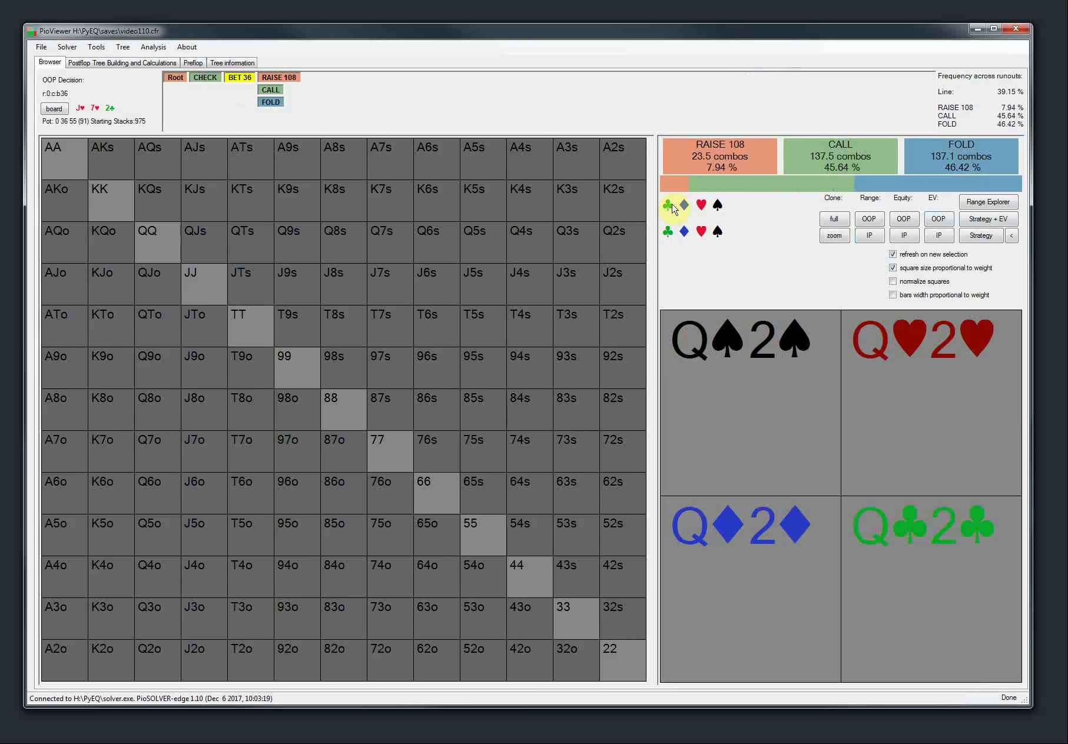
click(704, 156)
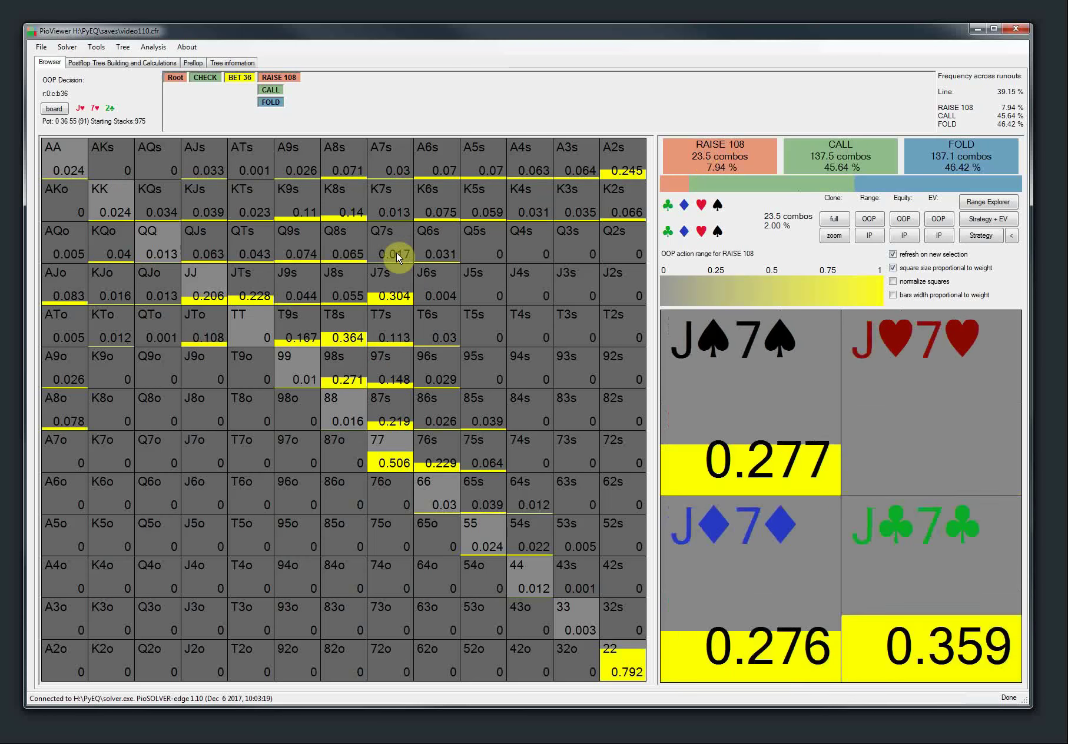
click(830, 152)
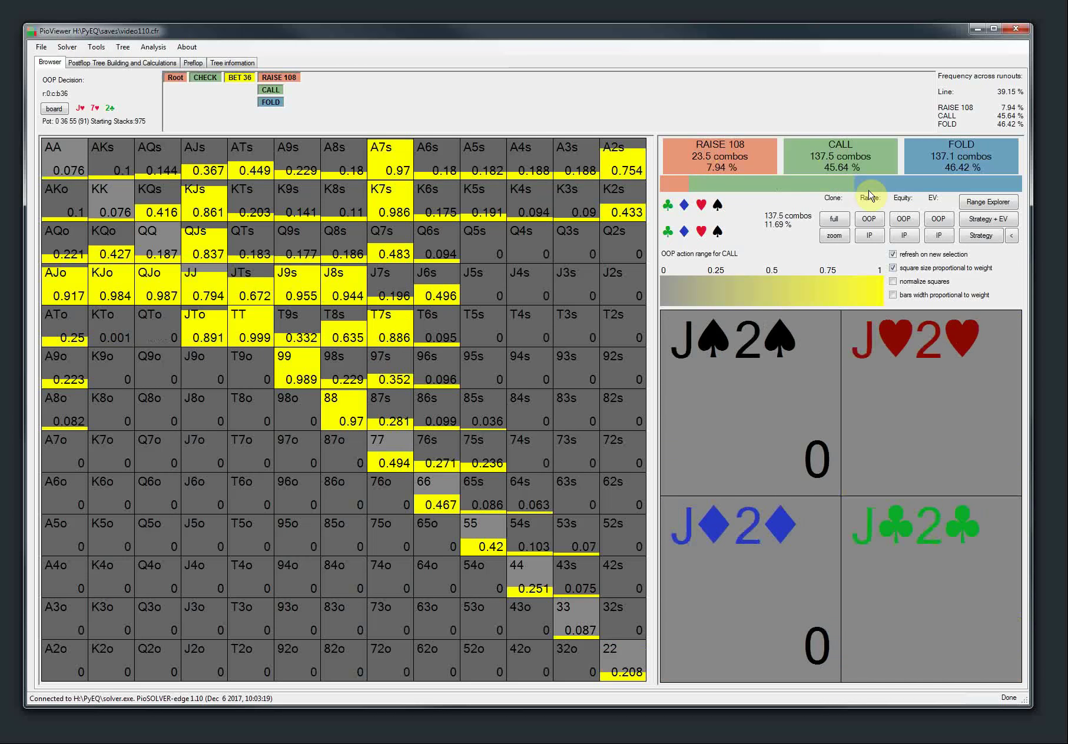
click(957, 160)
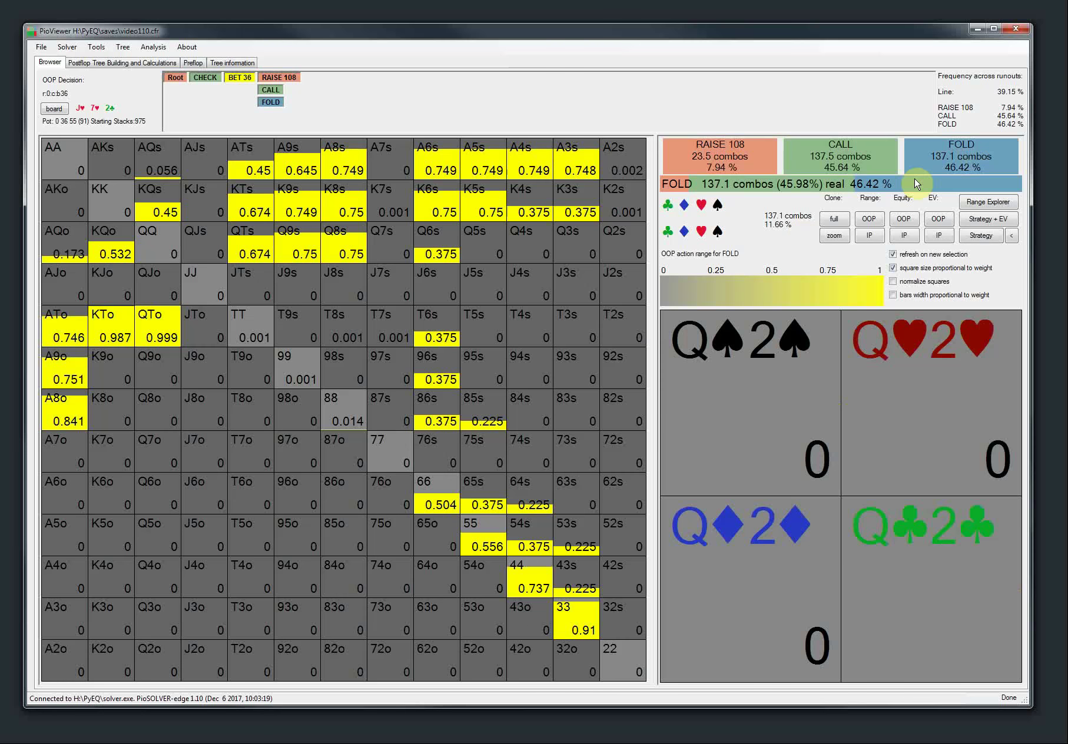
View the OOP action ranges for raise 108, call and fold, and compare fold with the range for all actions except fold.
click(758, 147)
click(805, 166)
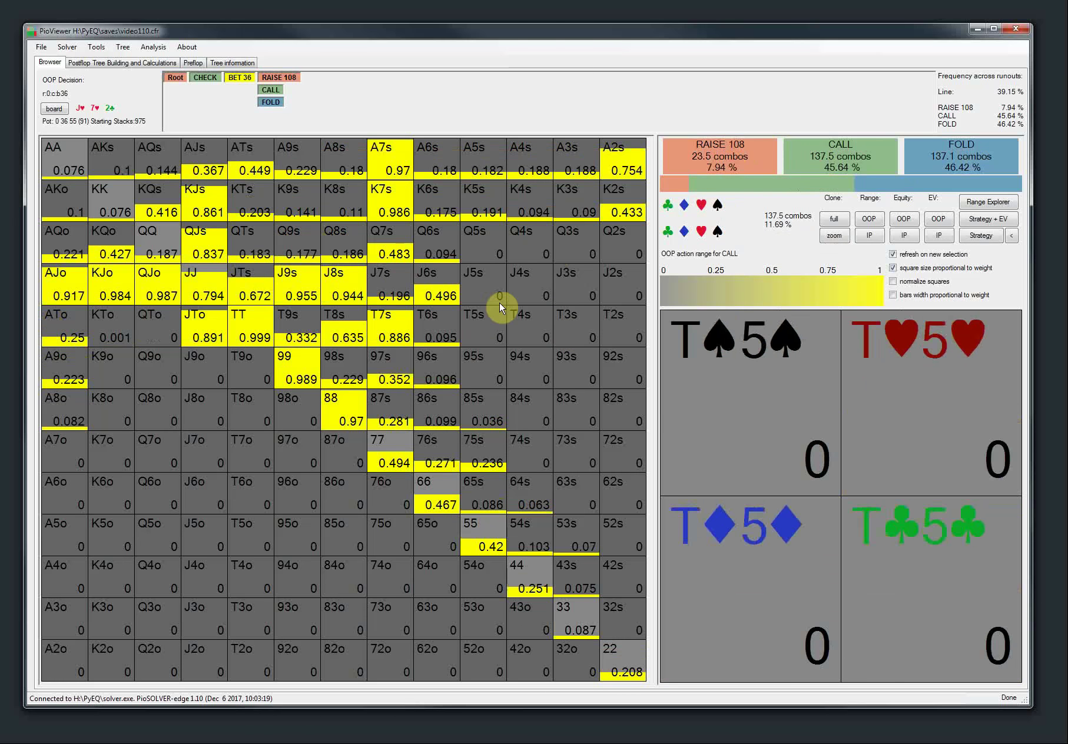
right_click(958, 156)
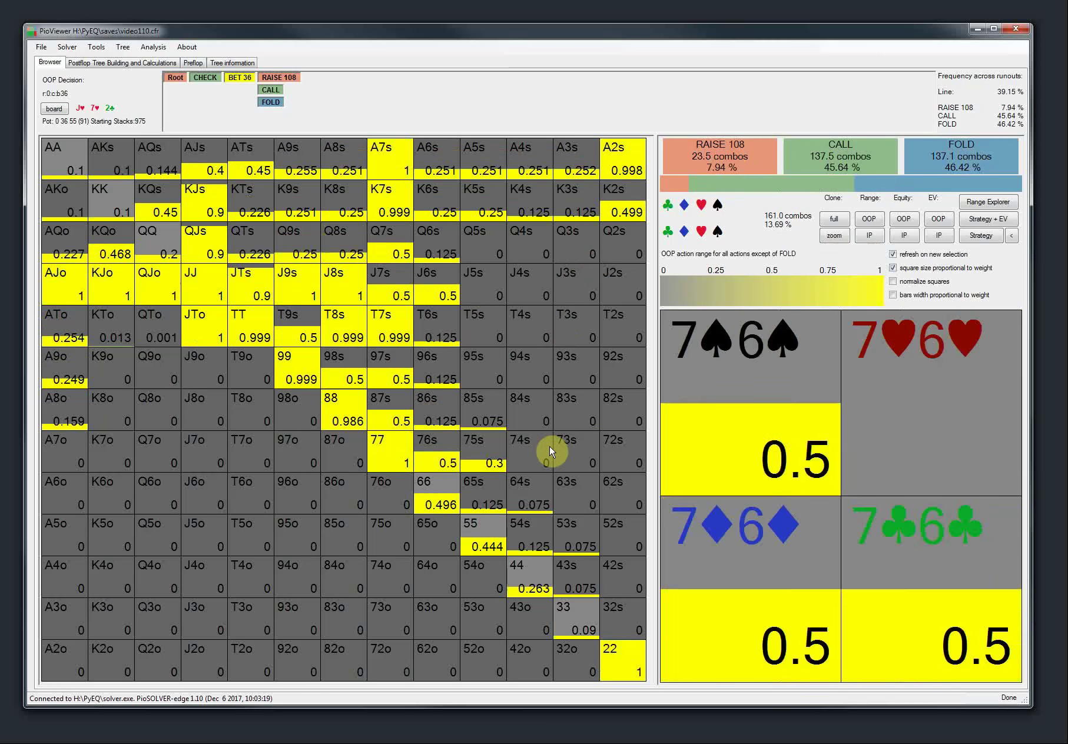
click(959, 156)
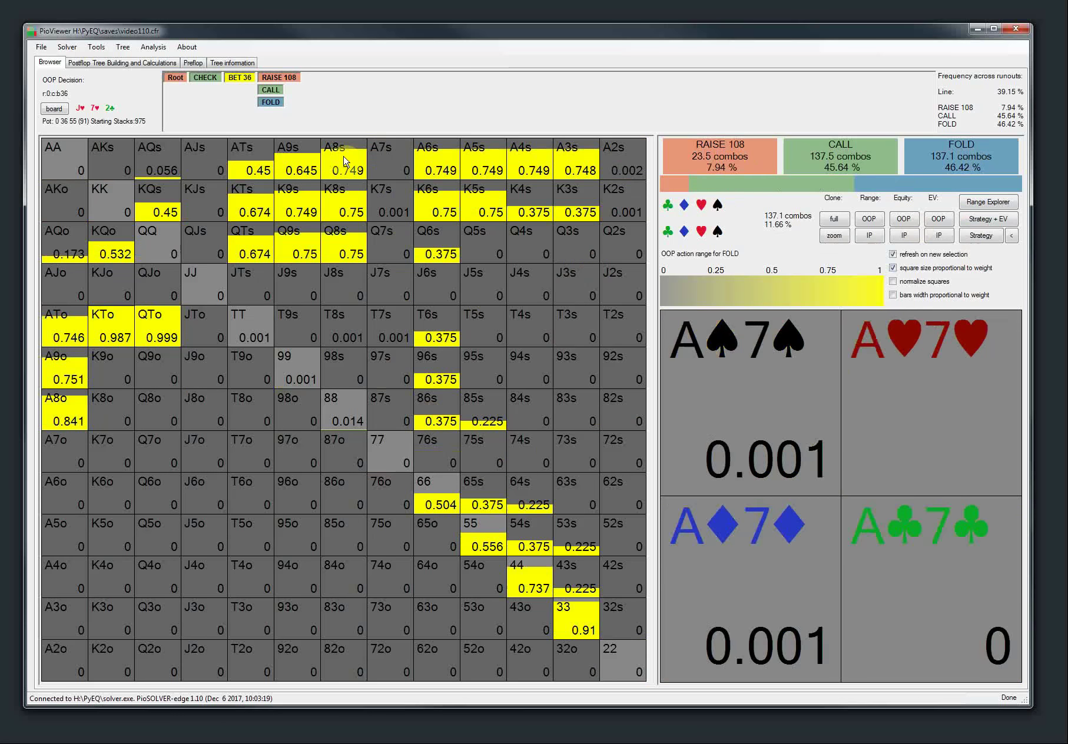
right_click(958, 168)
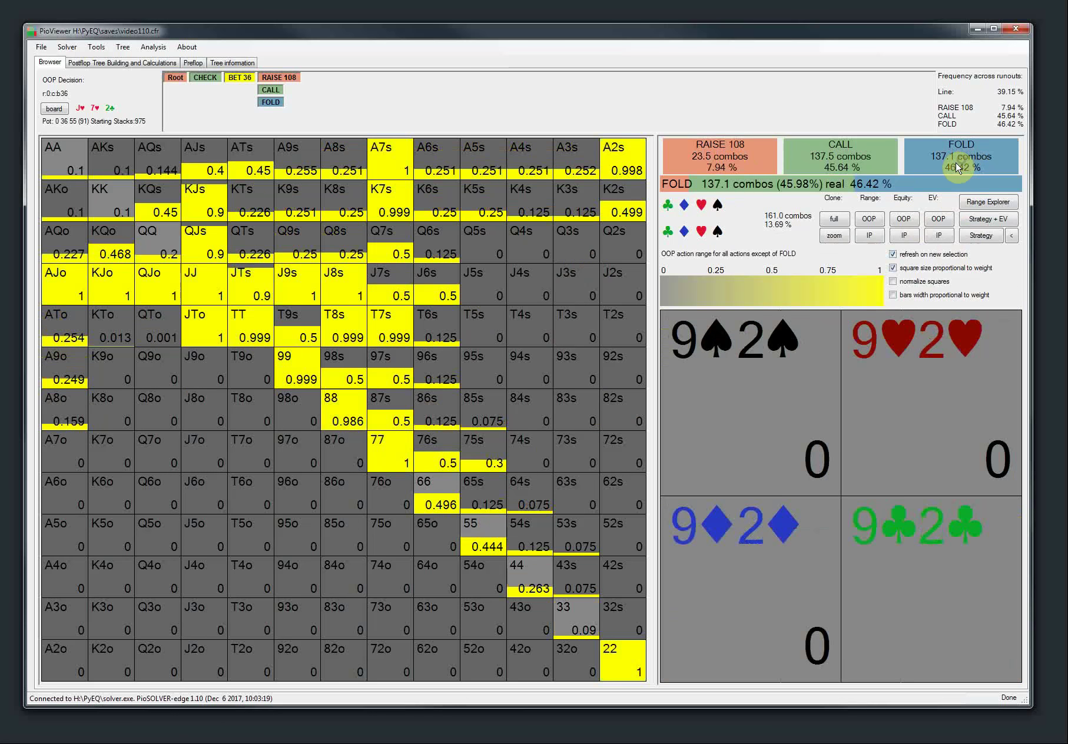
Compare the OOP ranges for call and raise 108 with the ranges for all actions except each of them.
click(830, 169)
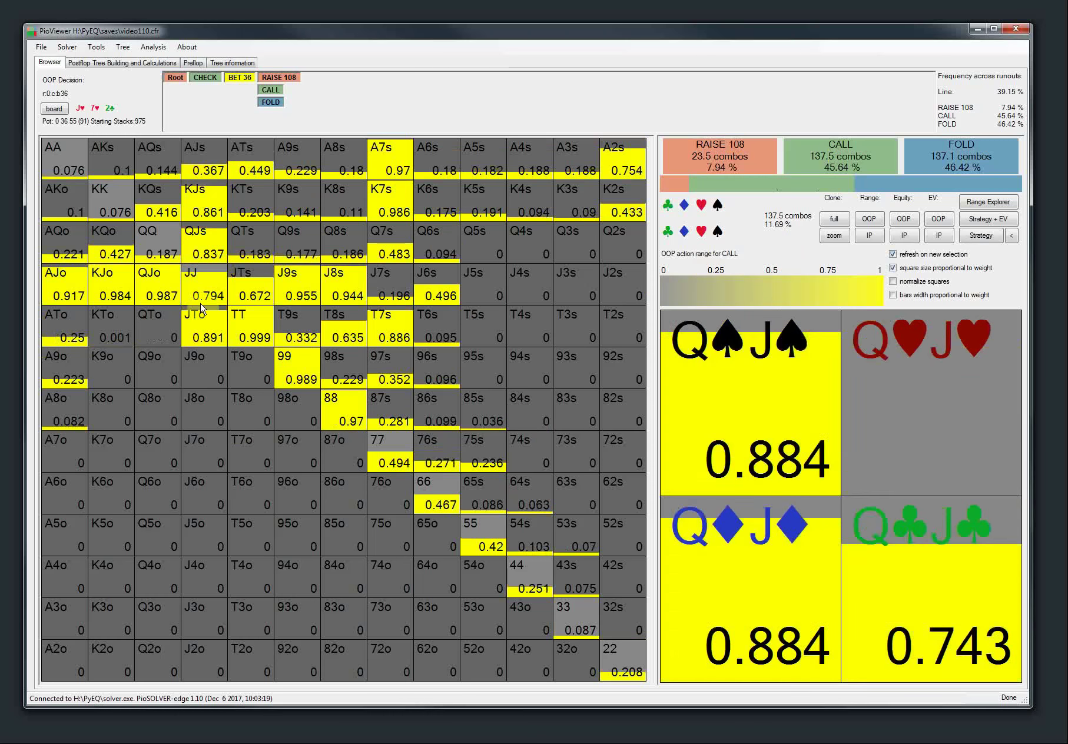
right_click(850, 158)
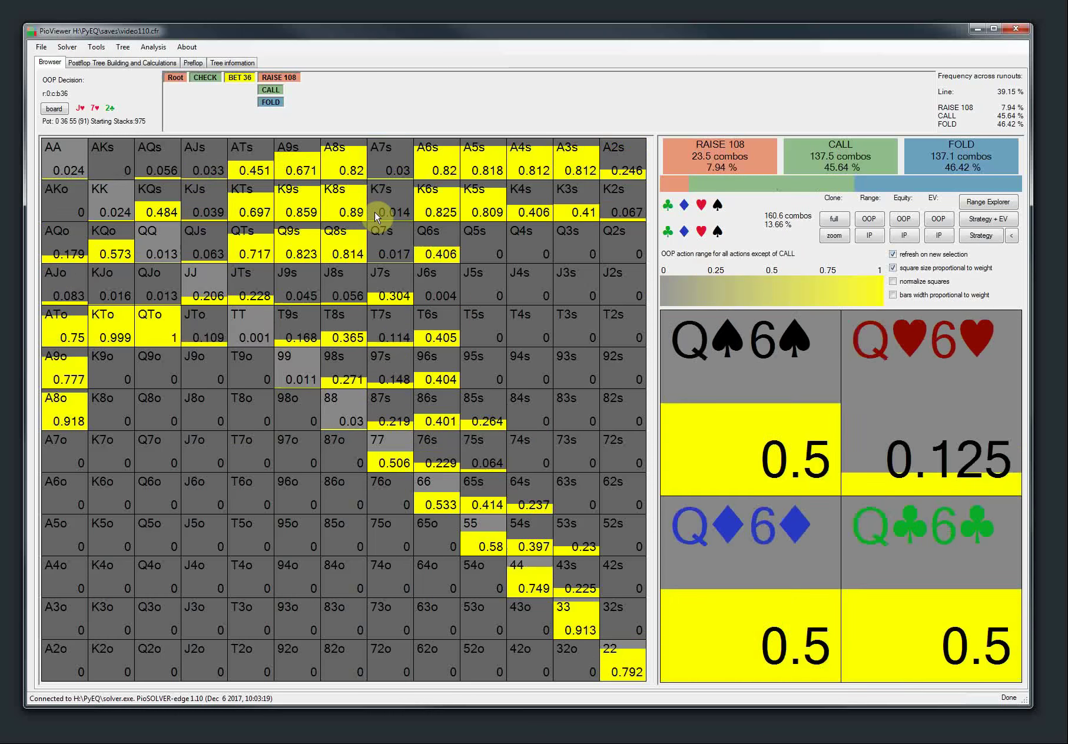
click(722, 167)
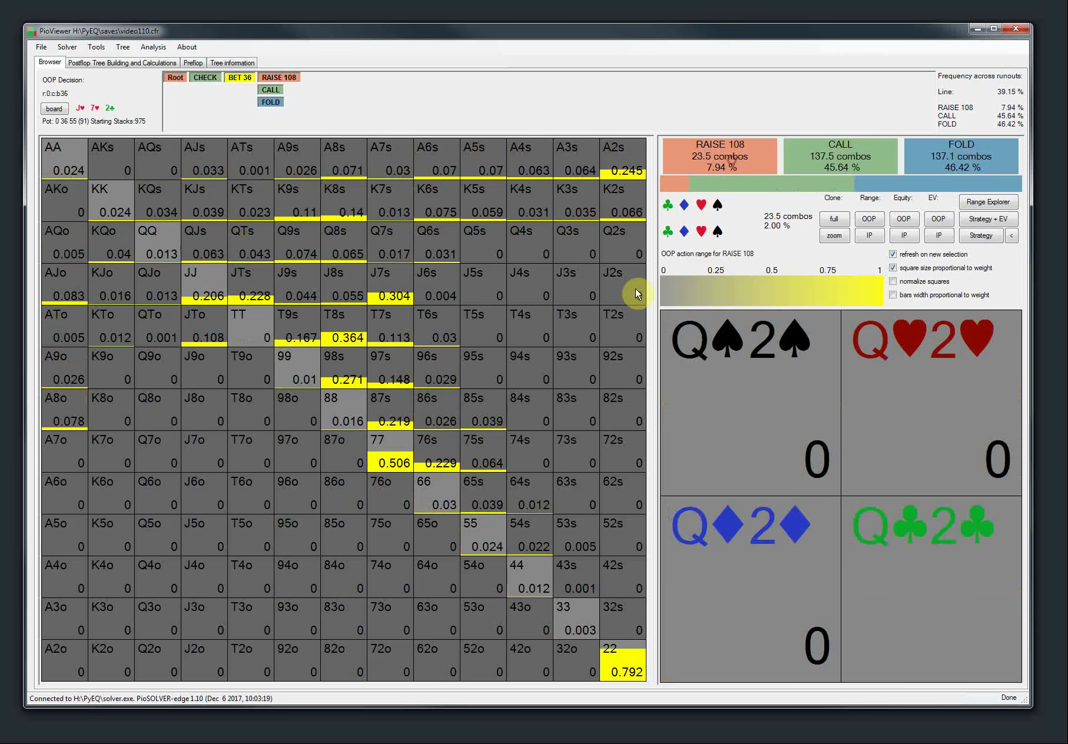
right_click(712, 158)
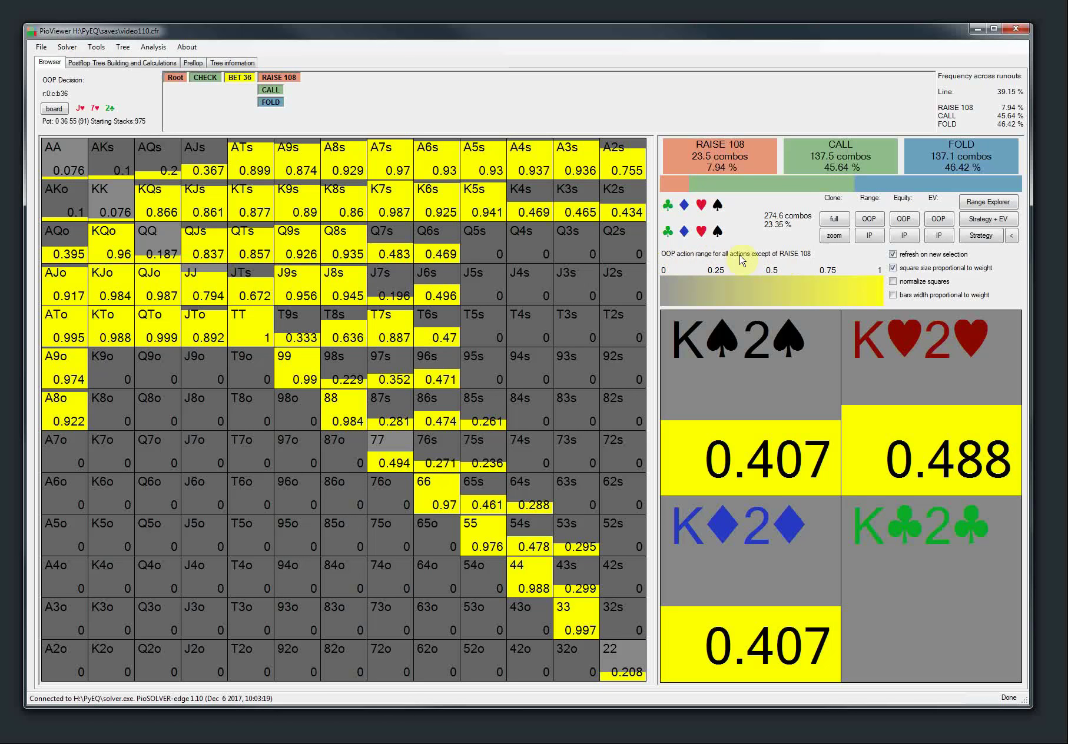
Display the OOP strategy with EV, the call range and the OOP EV in turn, and return to the strategy with EV.
click(982, 220)
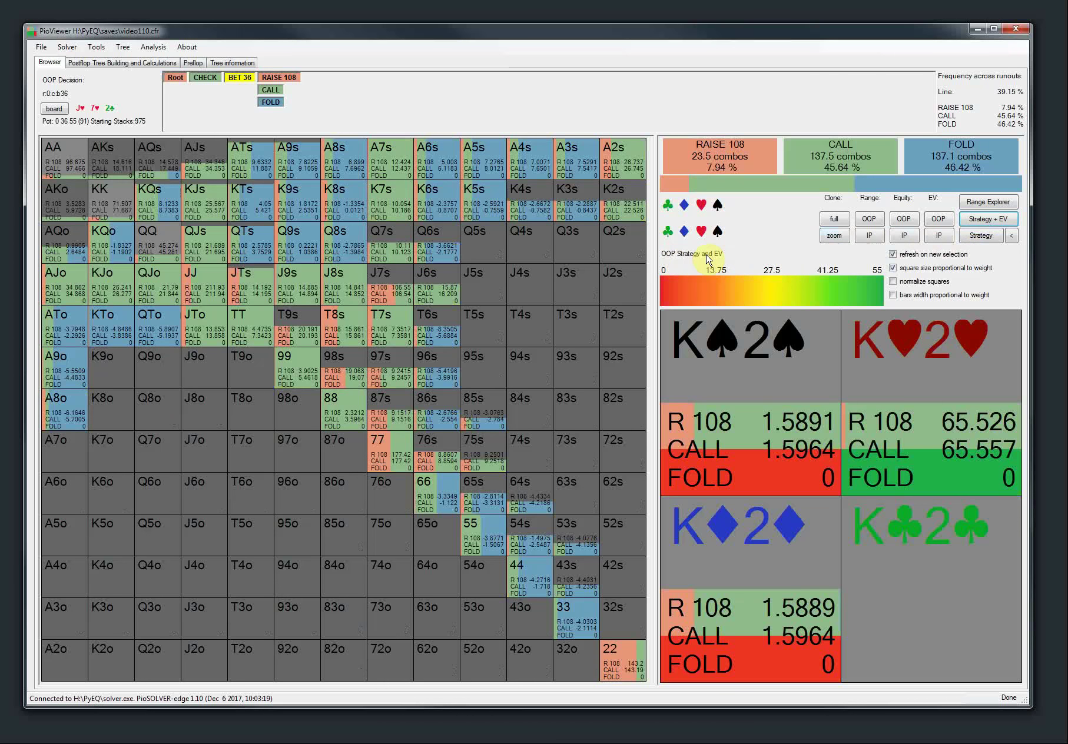
click(832, 156)
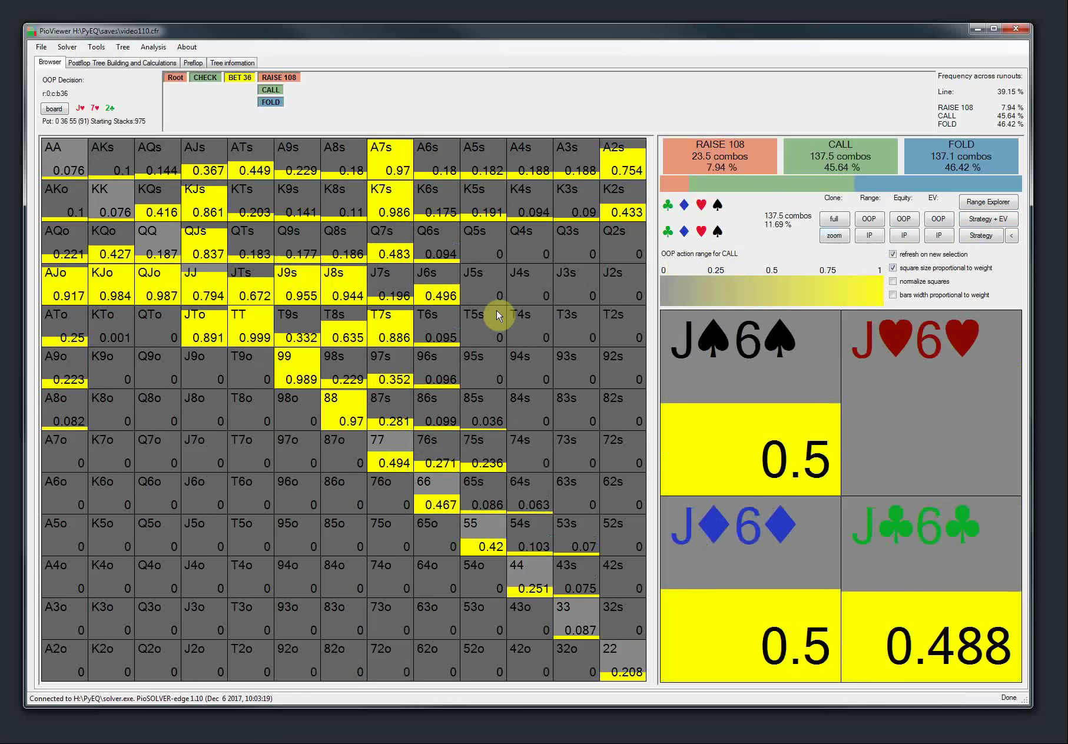
click(937, 218)
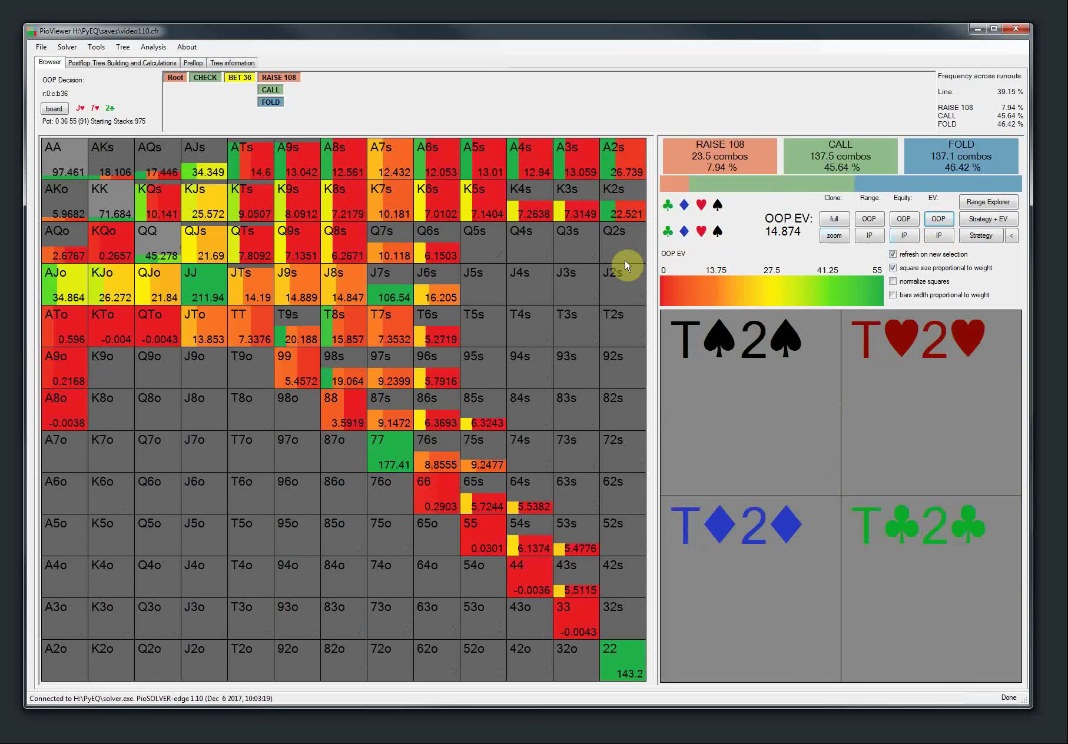
click(986, 218)
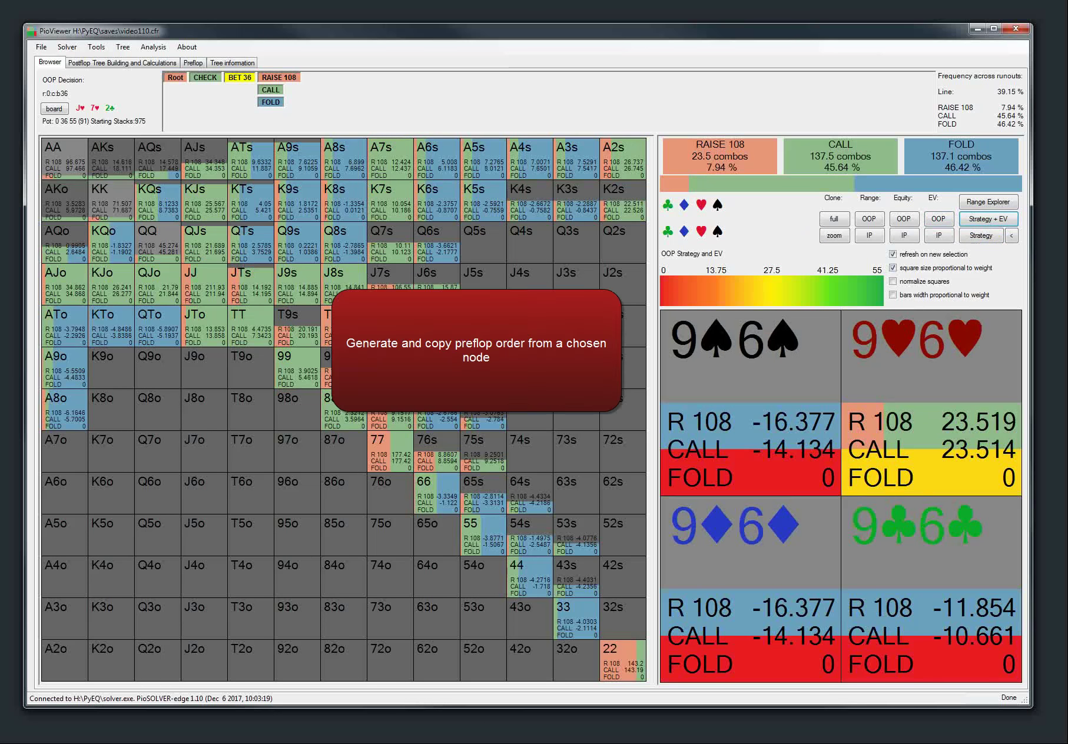
Load the recently used tree H:\PyEQ\saves\20bb-newalg.cfr.
click(41, 47)
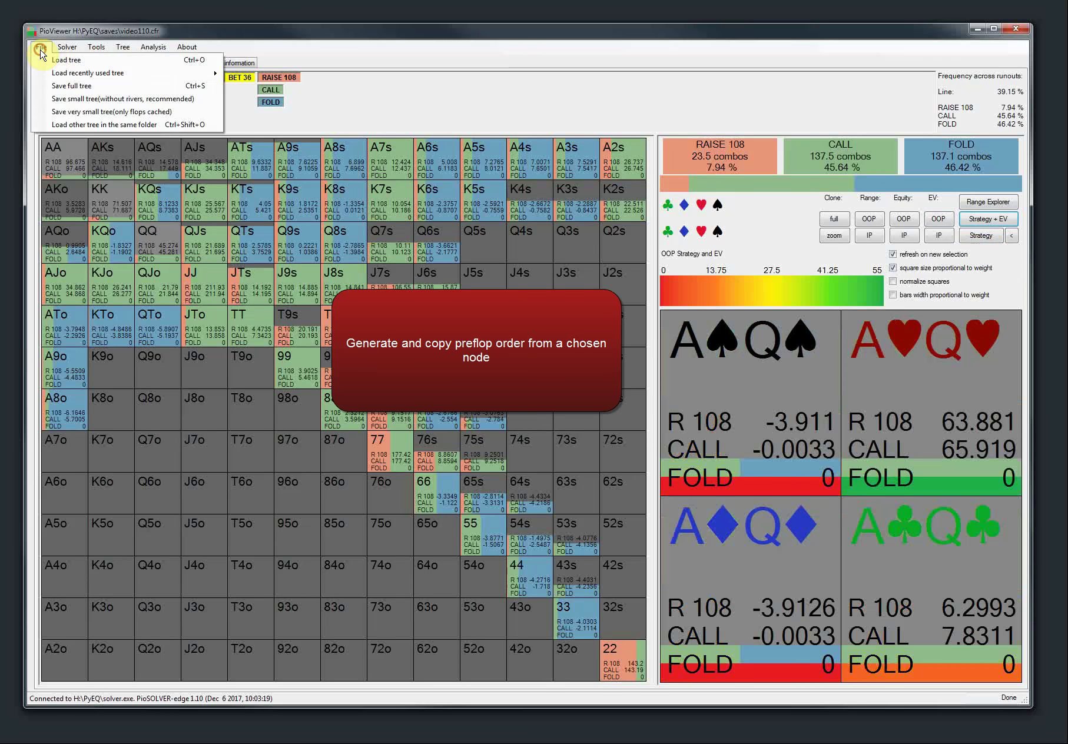
click(59, 31)
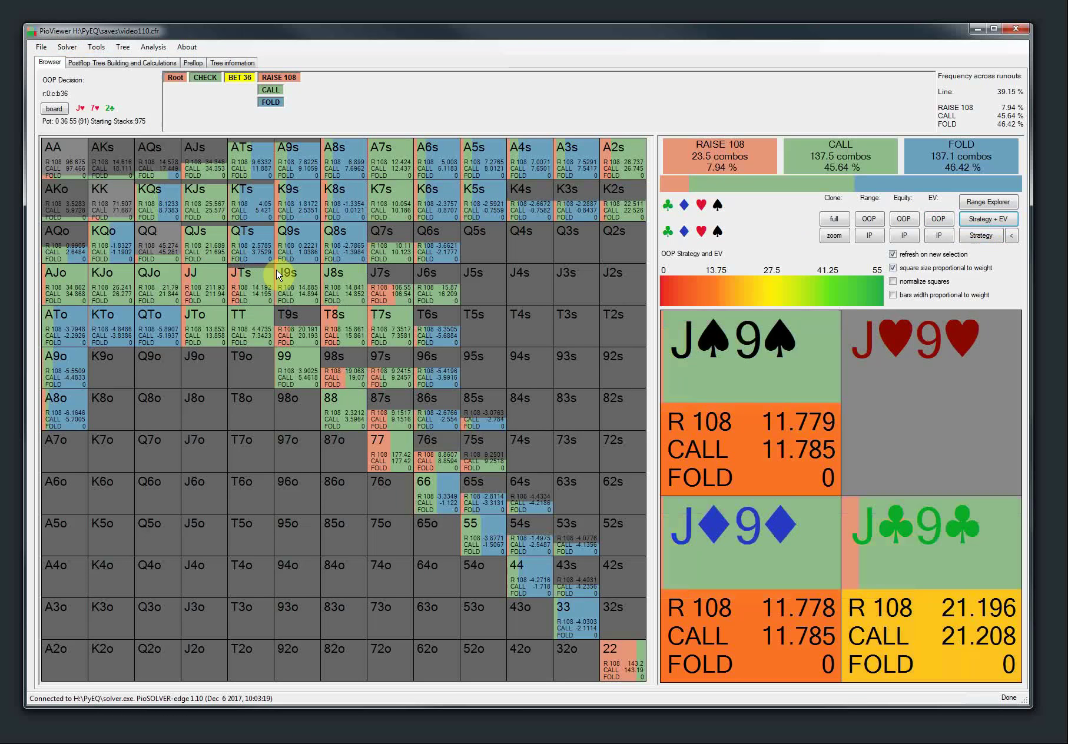
click(40, 48)
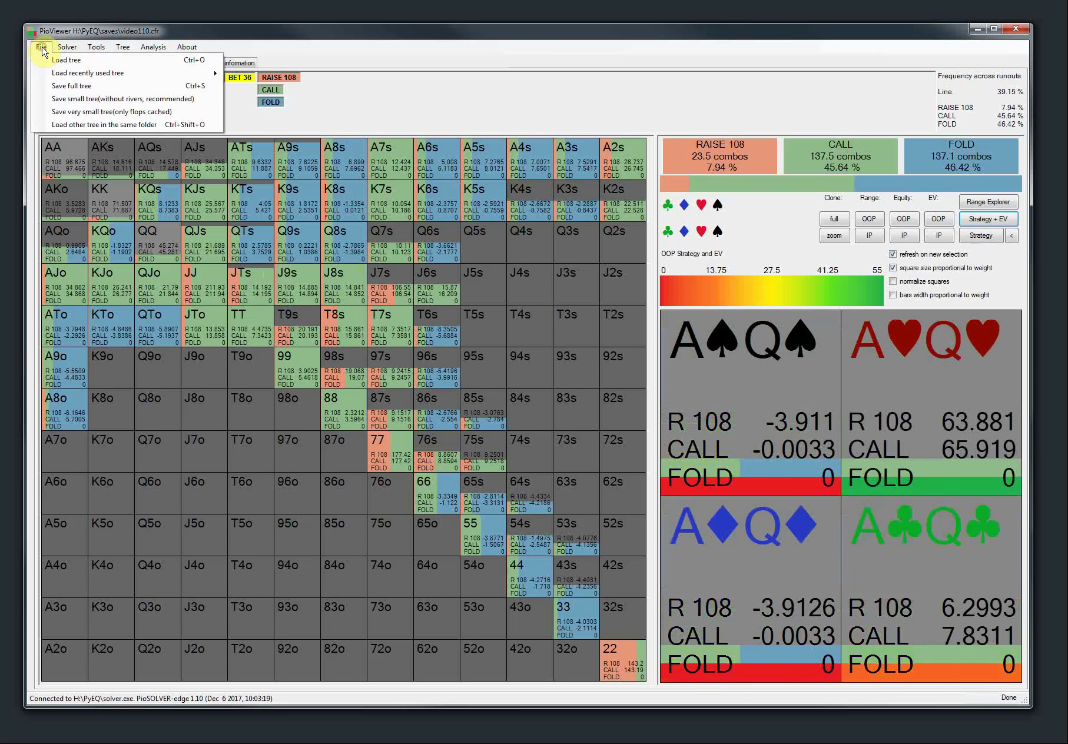
mouse_move(50, 74)
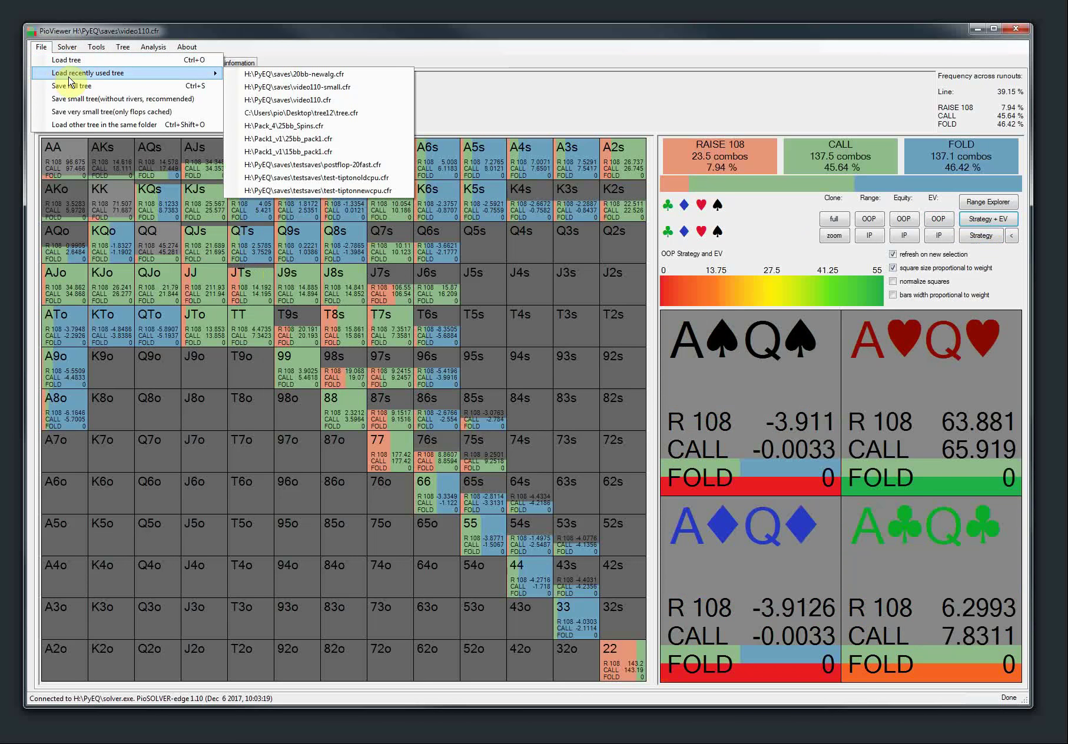
click(269, 76)
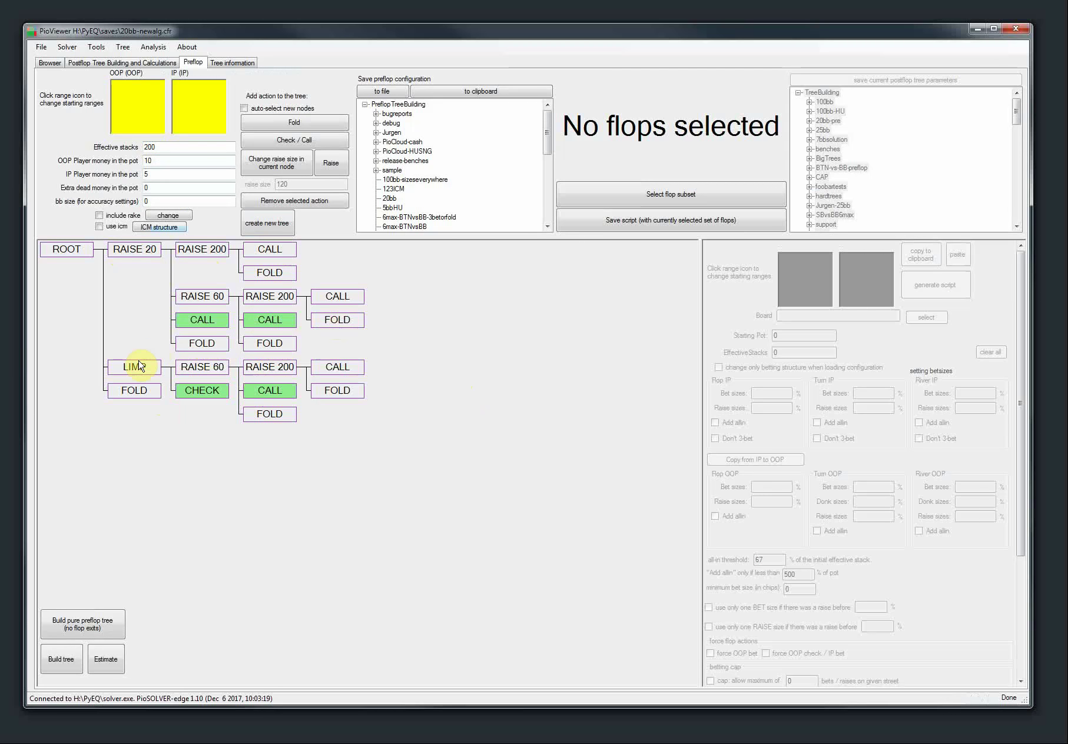
Examine the preflop tree's nodes after raise 20 (raise 200, raise 60, call) and the limp line with its check.
click(133, 250)
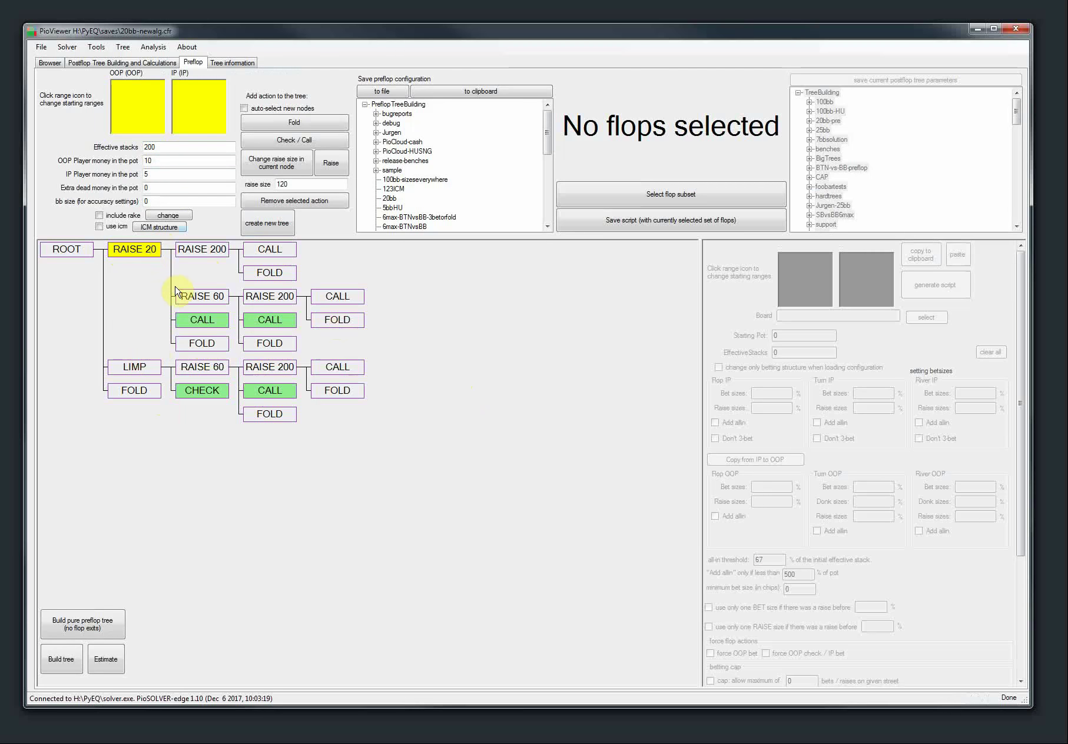
click(201, 250)
click(205, 294)
click(201, 321)
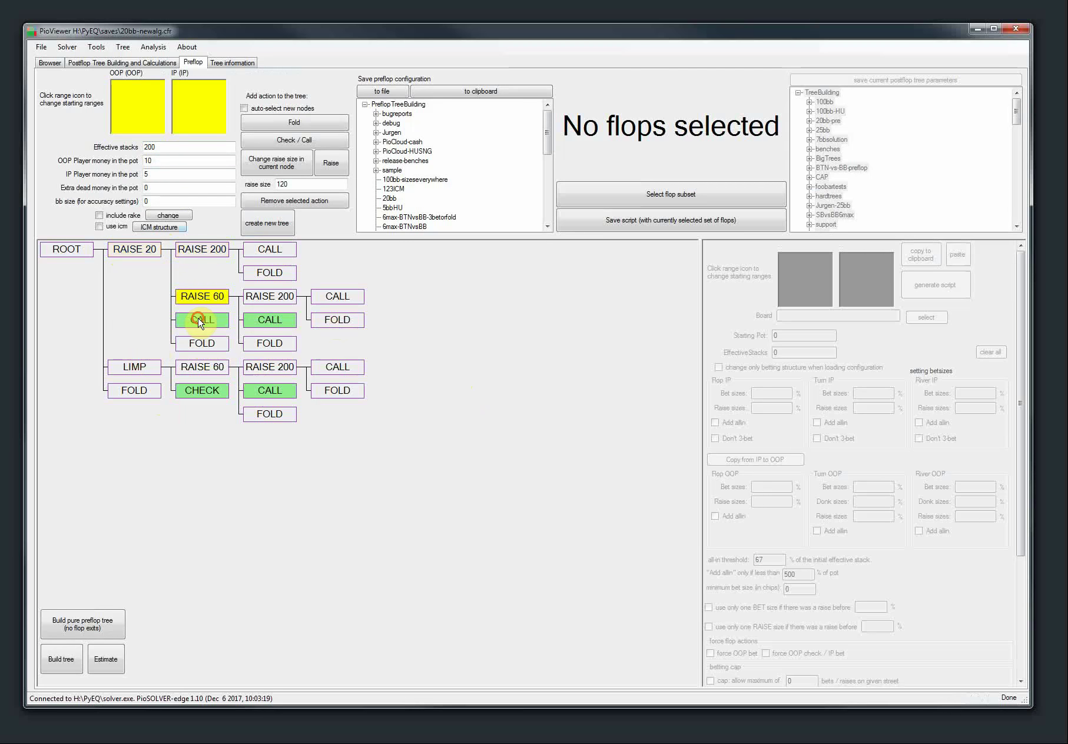
click(146, 369)
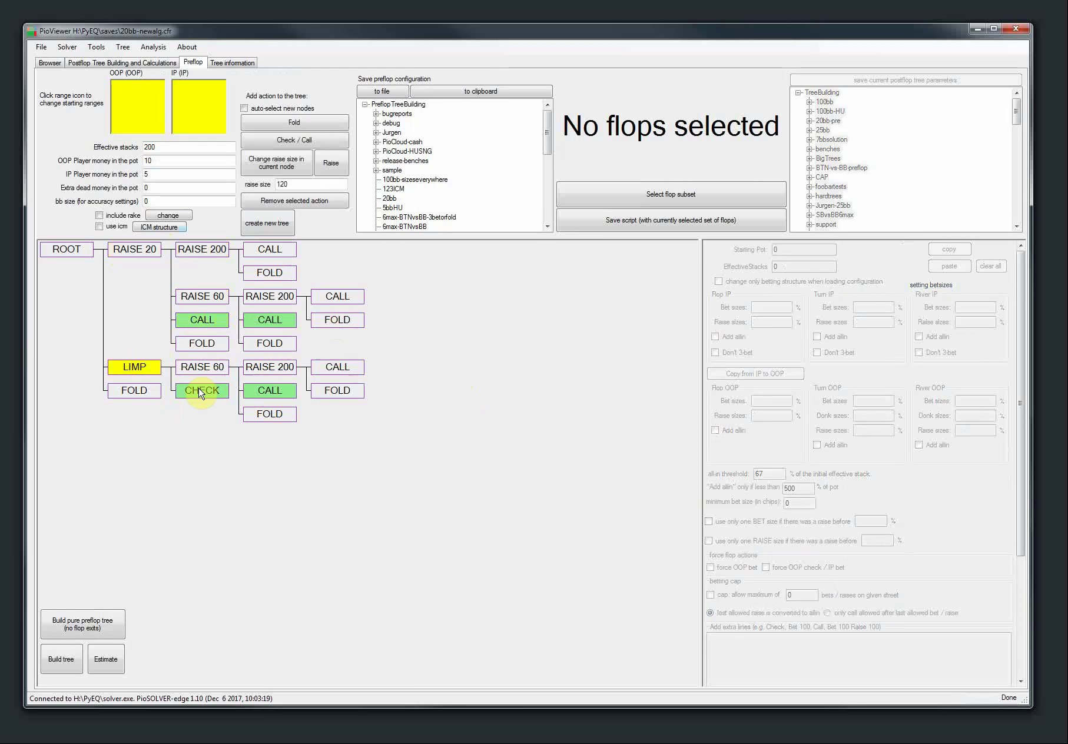
click(200, 391)
click(135, 366)
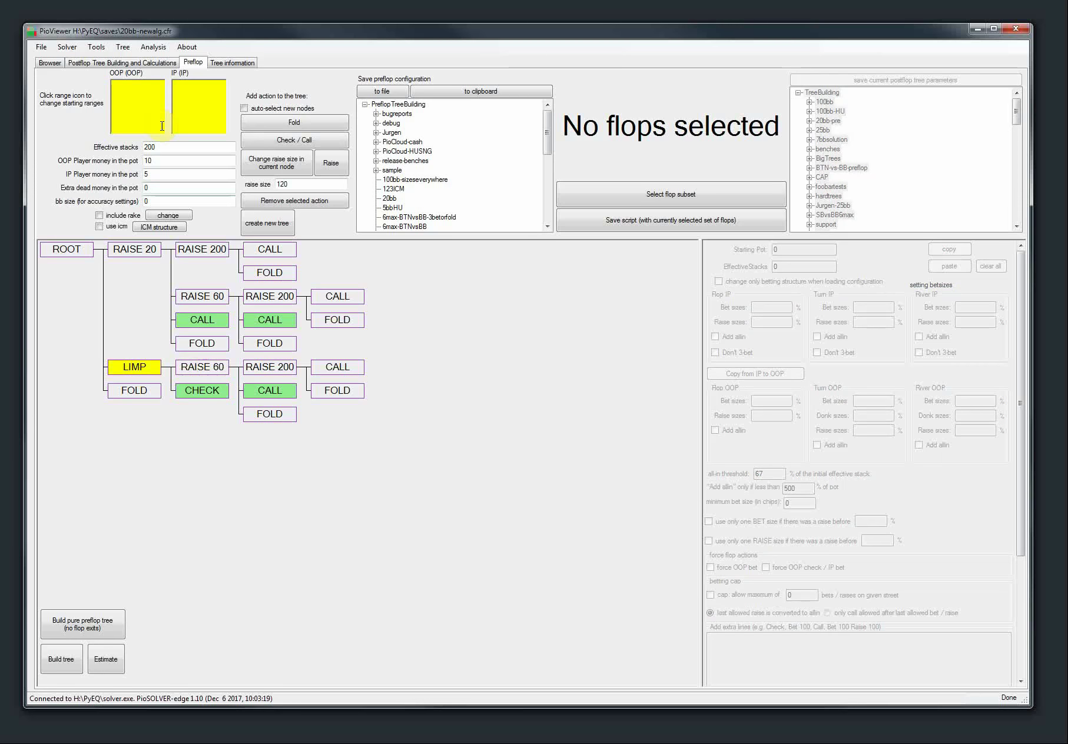
Display the root node's IP strategy with EV in the browser and check the loaded tree's exploitability in the calculation results.
click(49, 63)
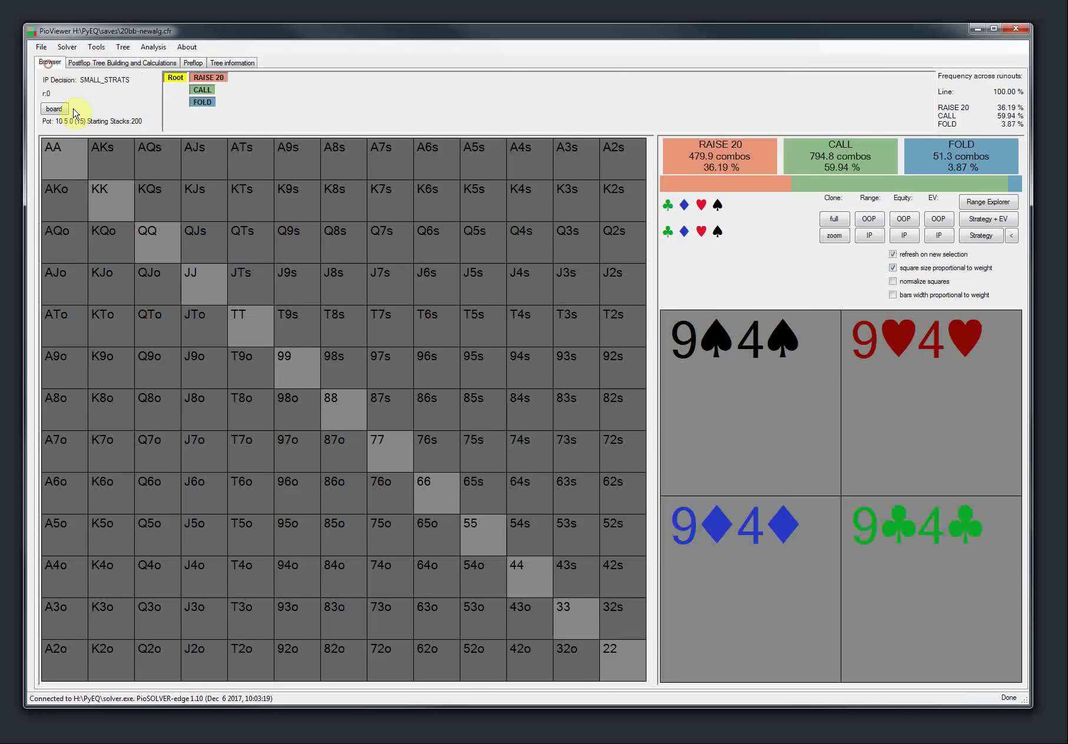
click(977, 220)
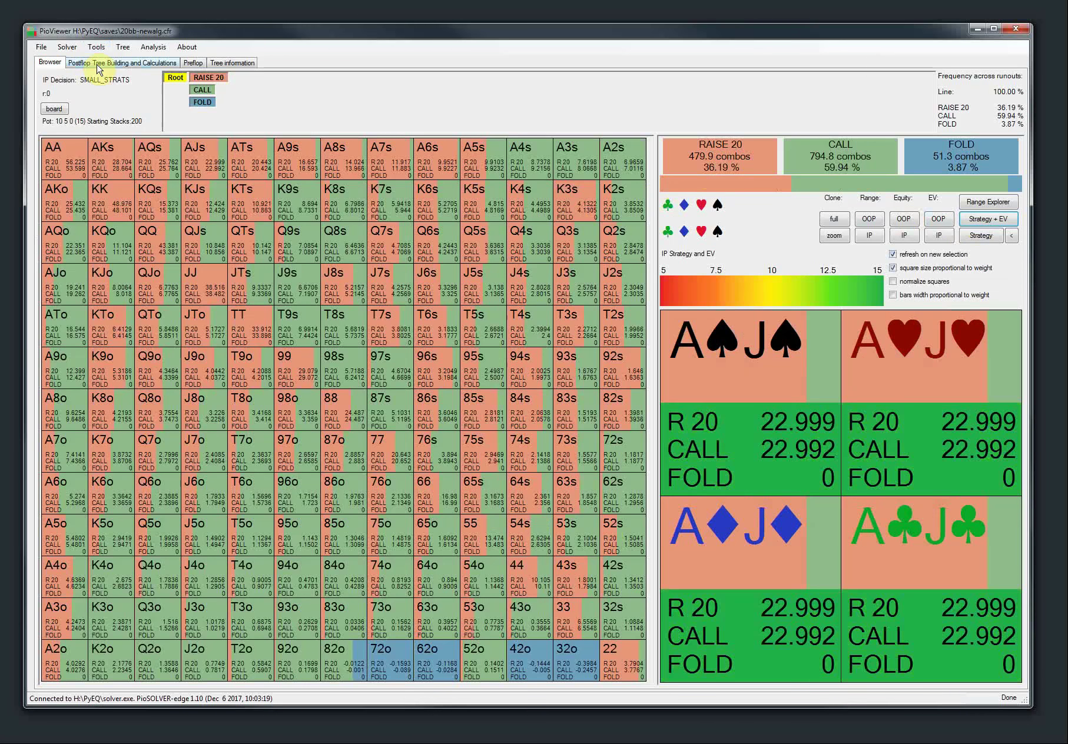
click(115, 63)
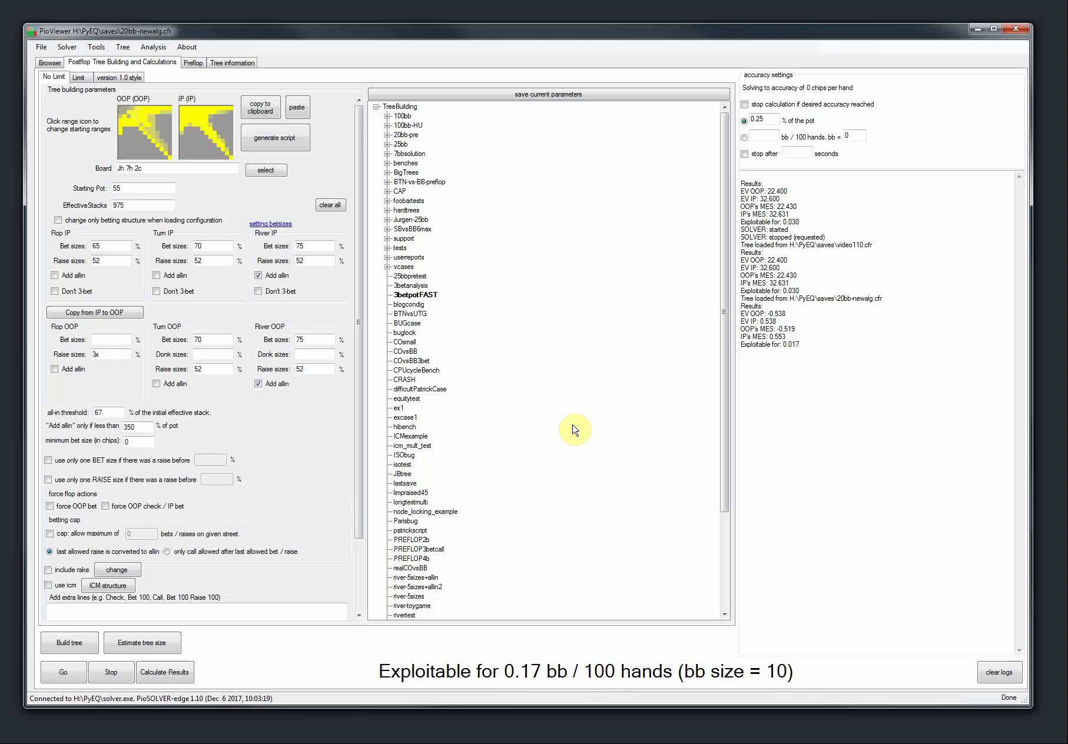
click(48, 63)
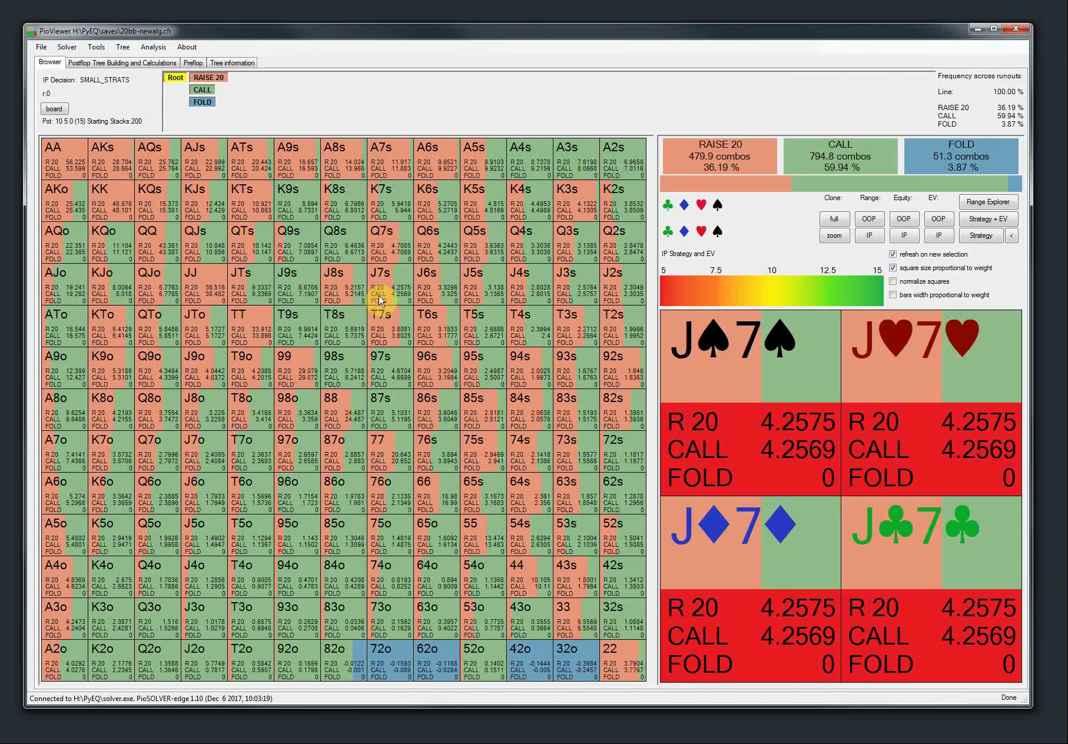
click(76, 61)
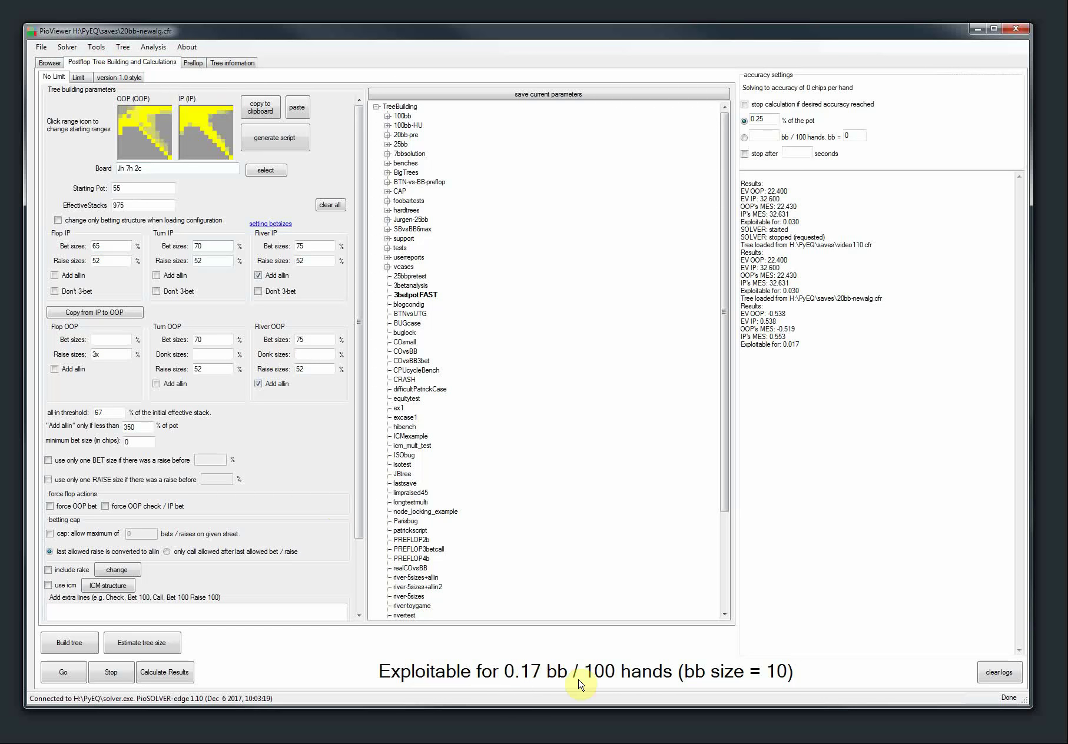
click(47, 64)
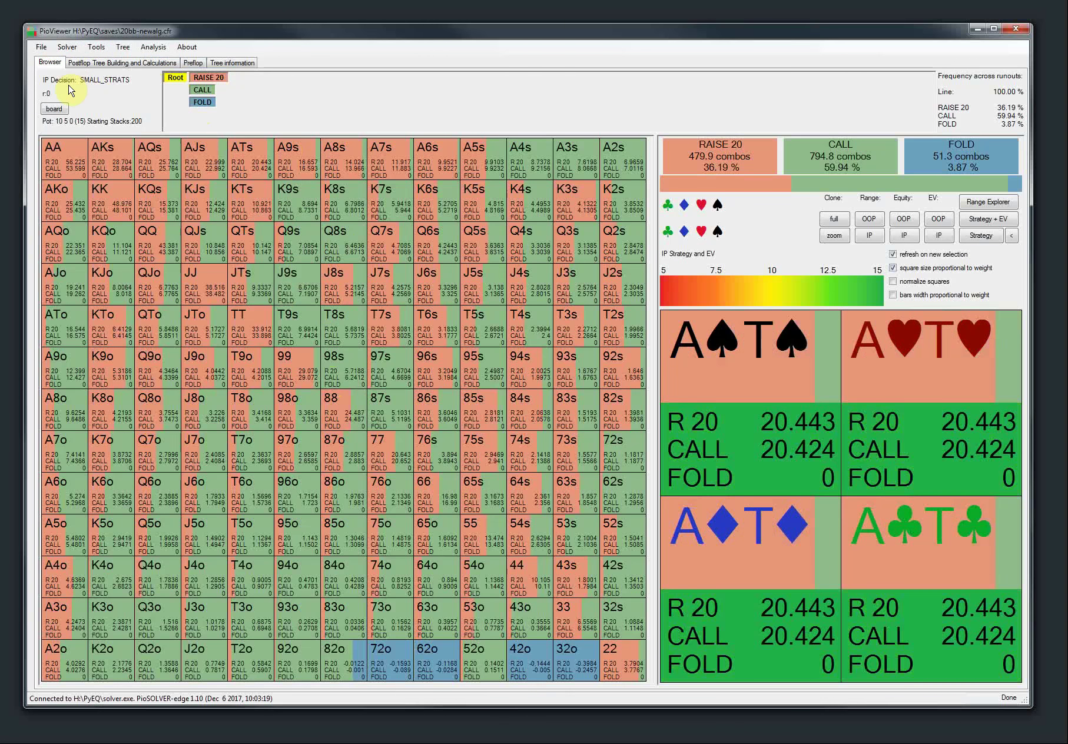
Display the IP EV at the root node and copy the preflop order from its hand grid.
click(939, 235)
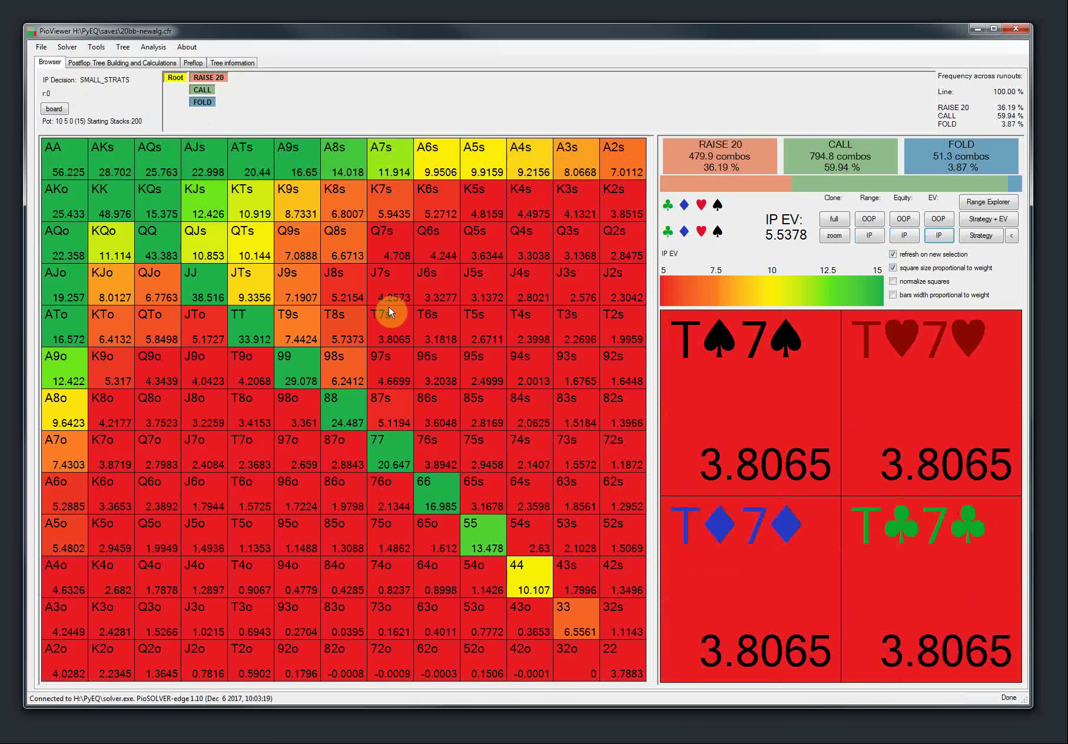
right_click(282, 288)
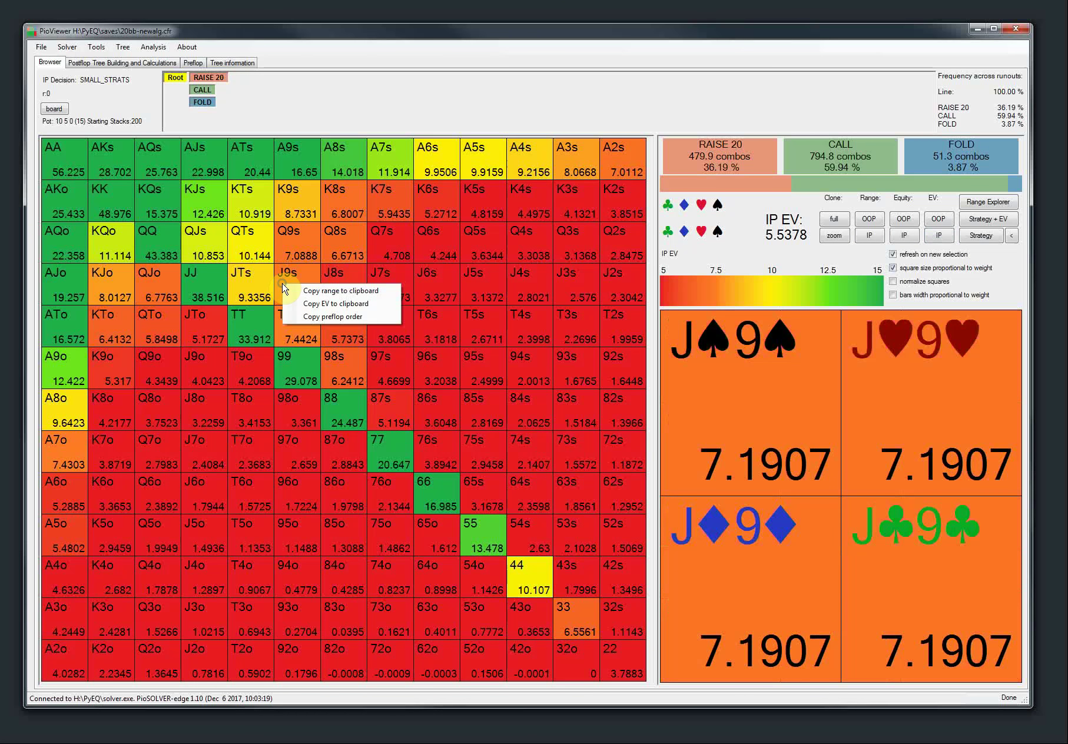
click(340, 317)
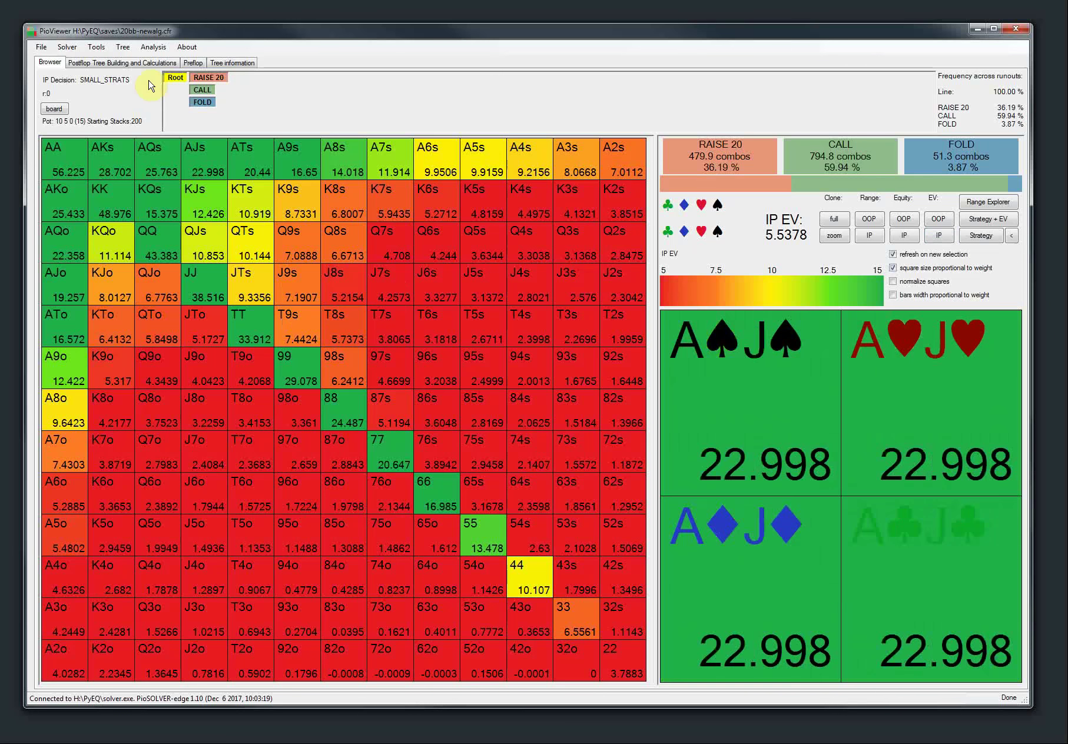
Open the IP starting range for the postflop tree, paste the copied preflop order and select the top 46% of hands.
click(109, 64)
click(201, 125)
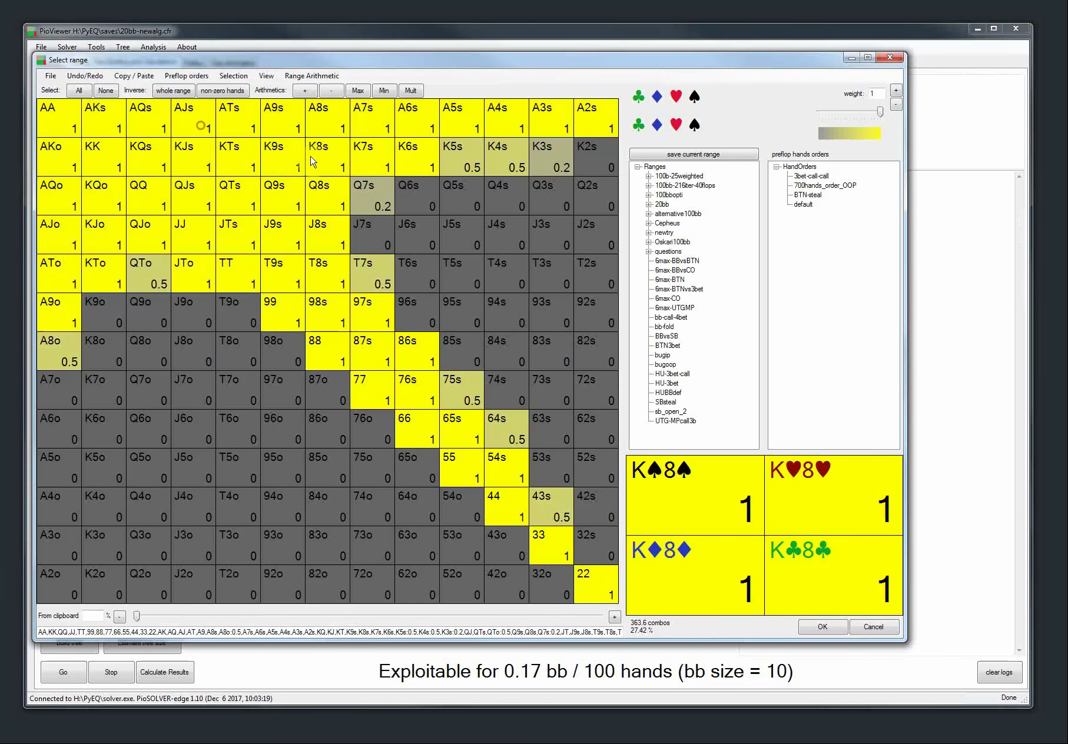
drag(297, 64, 327, 68)
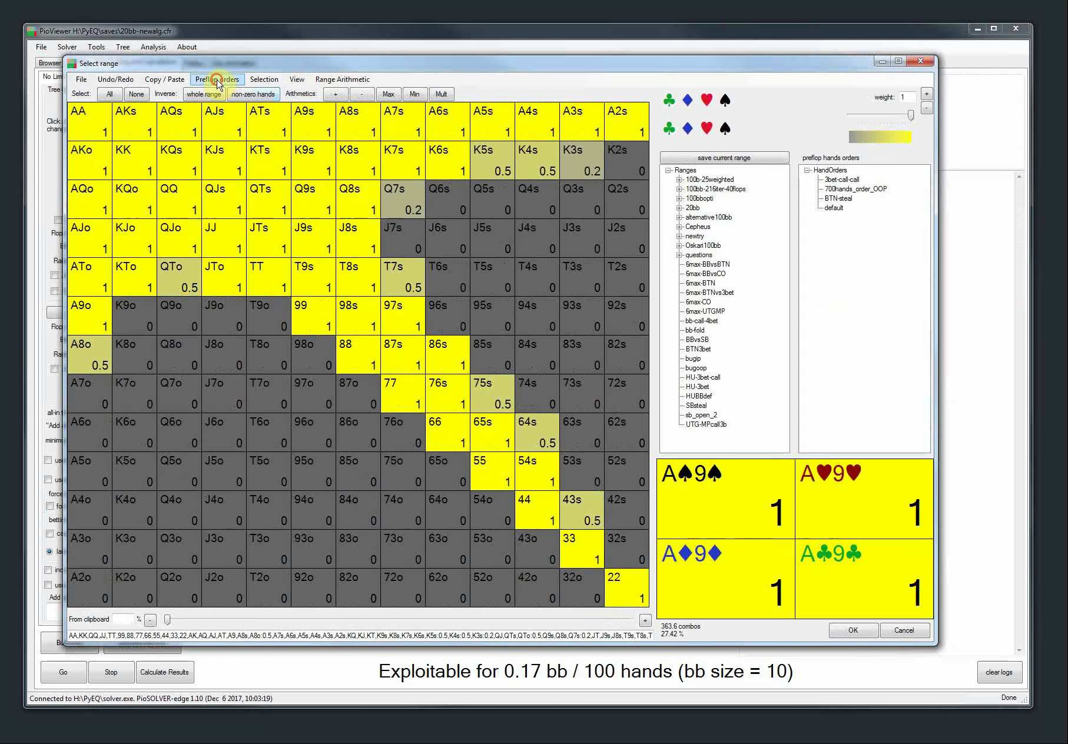
click(217, 79)
click(247, 122)
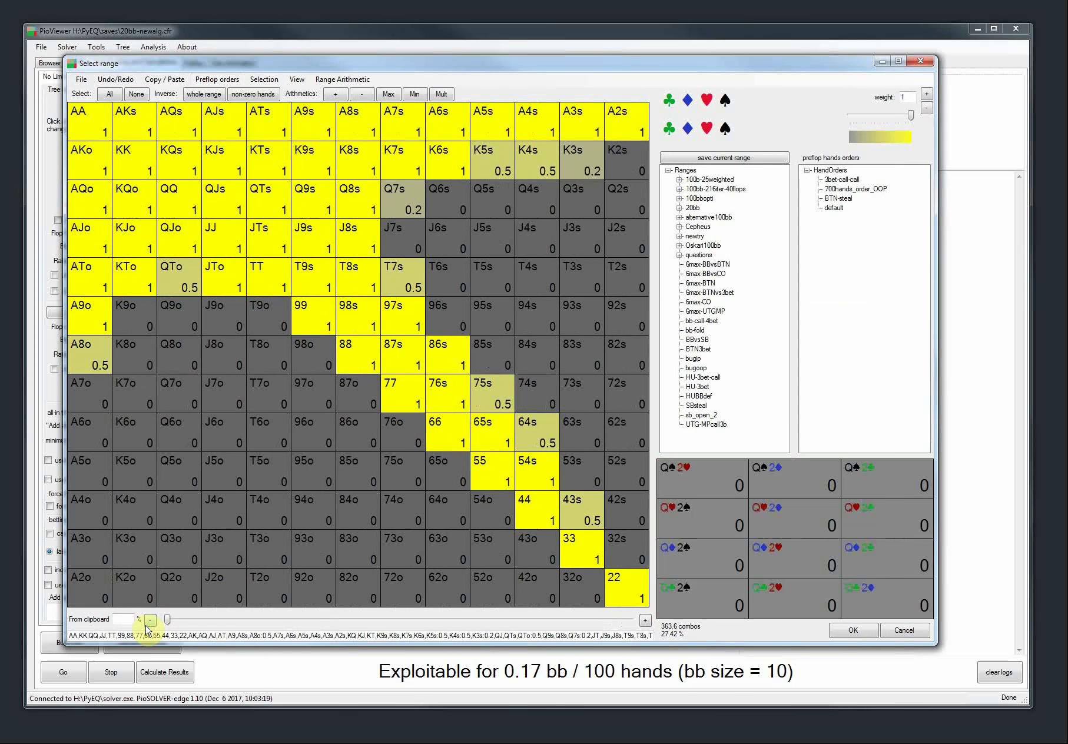
drag(167, 619, 410, 634)
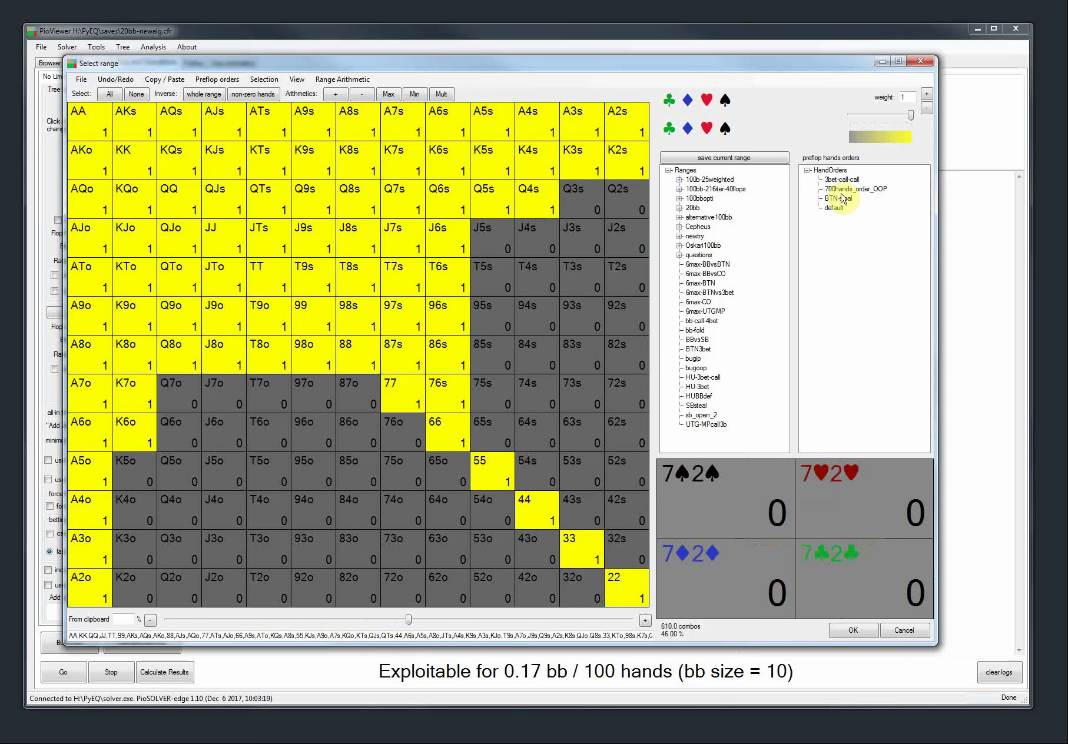
Save the current preflop hand order as 20bbOOP-order in the HandOrders folder.
click(218, 79)
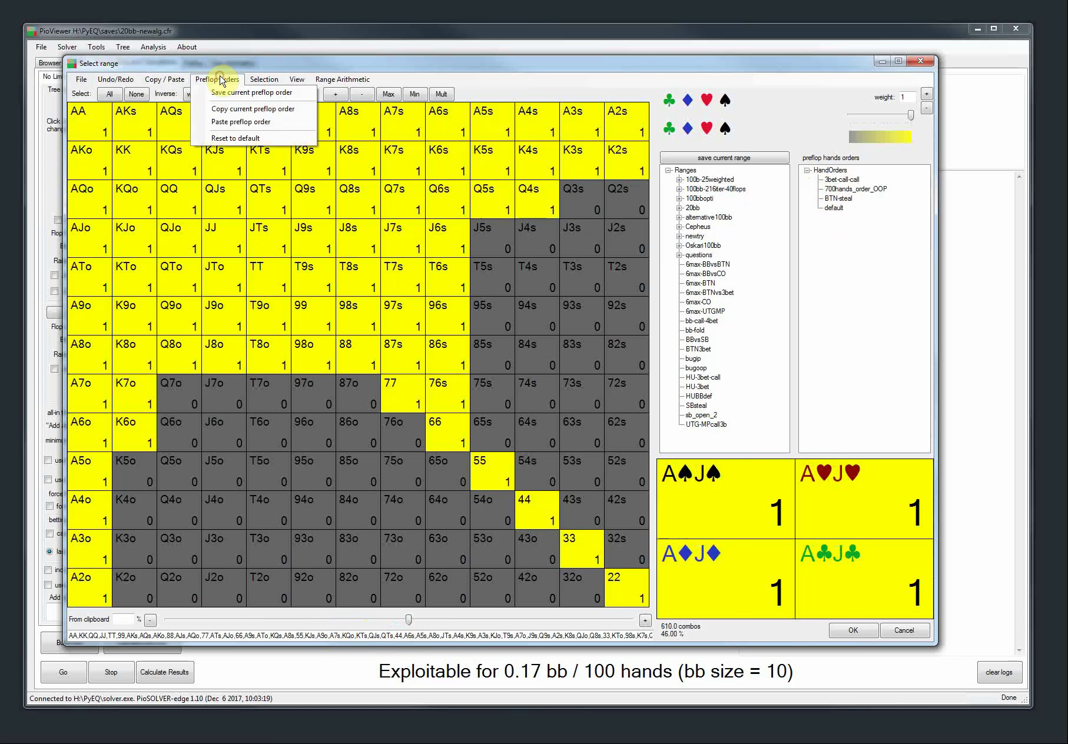
click(241, 93)
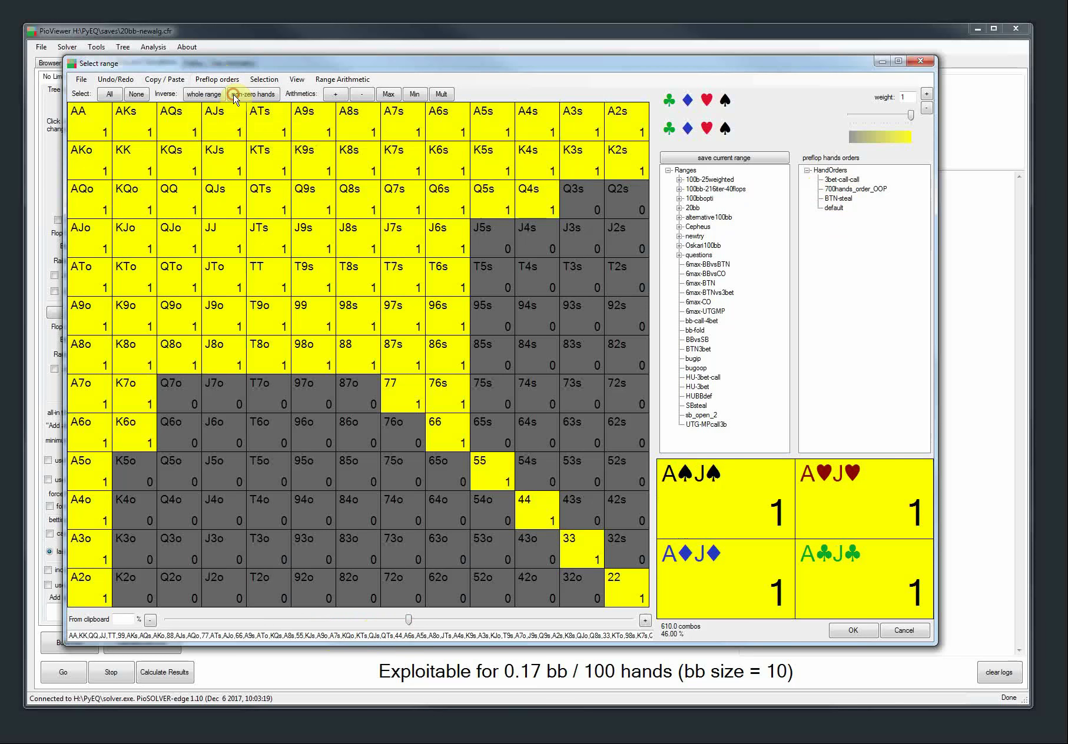
text(20bbOOP-order)
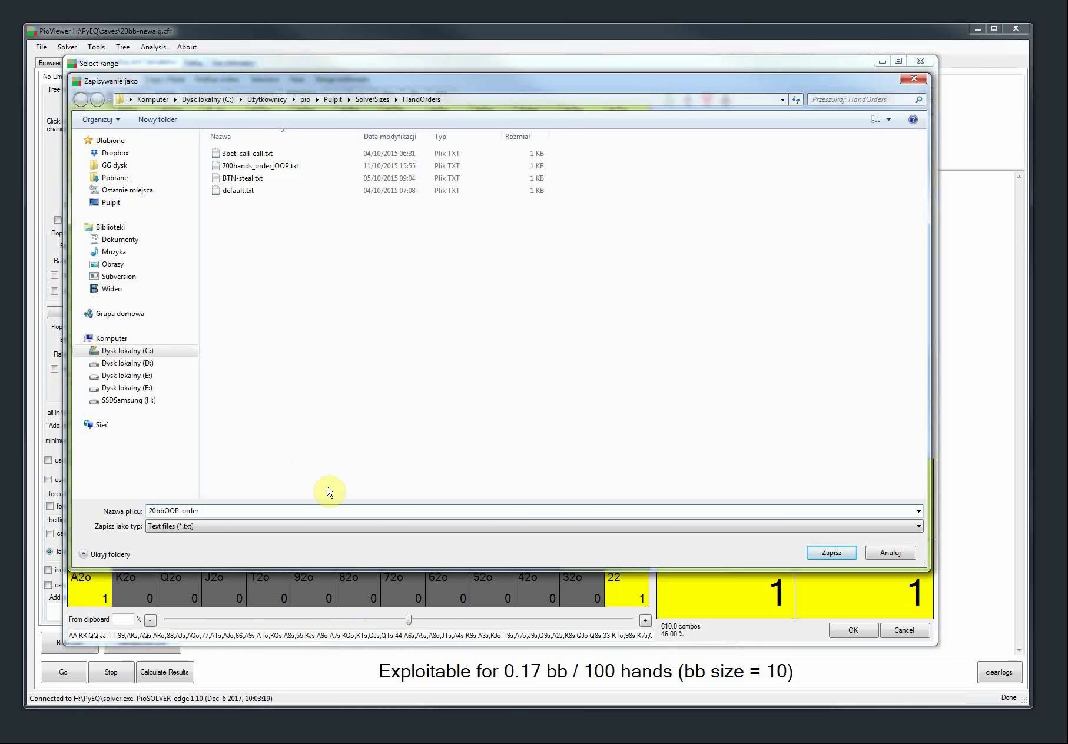
key(Return)
Try adjusting the range percentage with the saved preflop hand orders, and close the range selector without applying the changes.
click(843, 197)
click(843, 180)
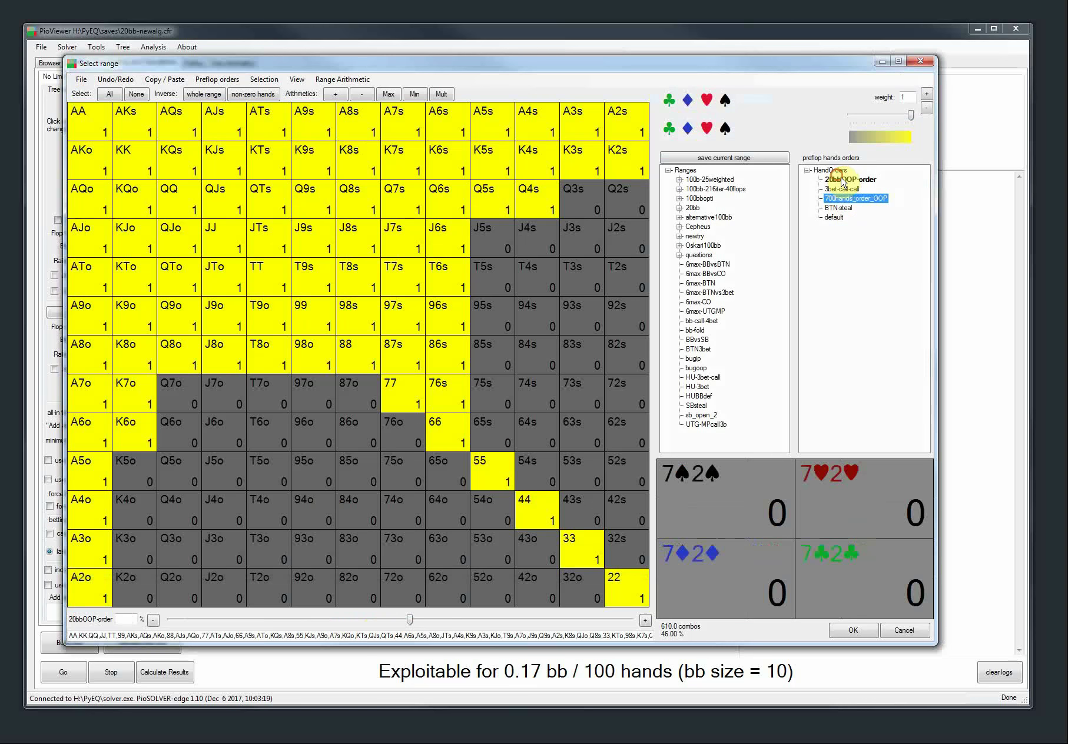
drag(408, 623, 389, 661)
click(903, 630)
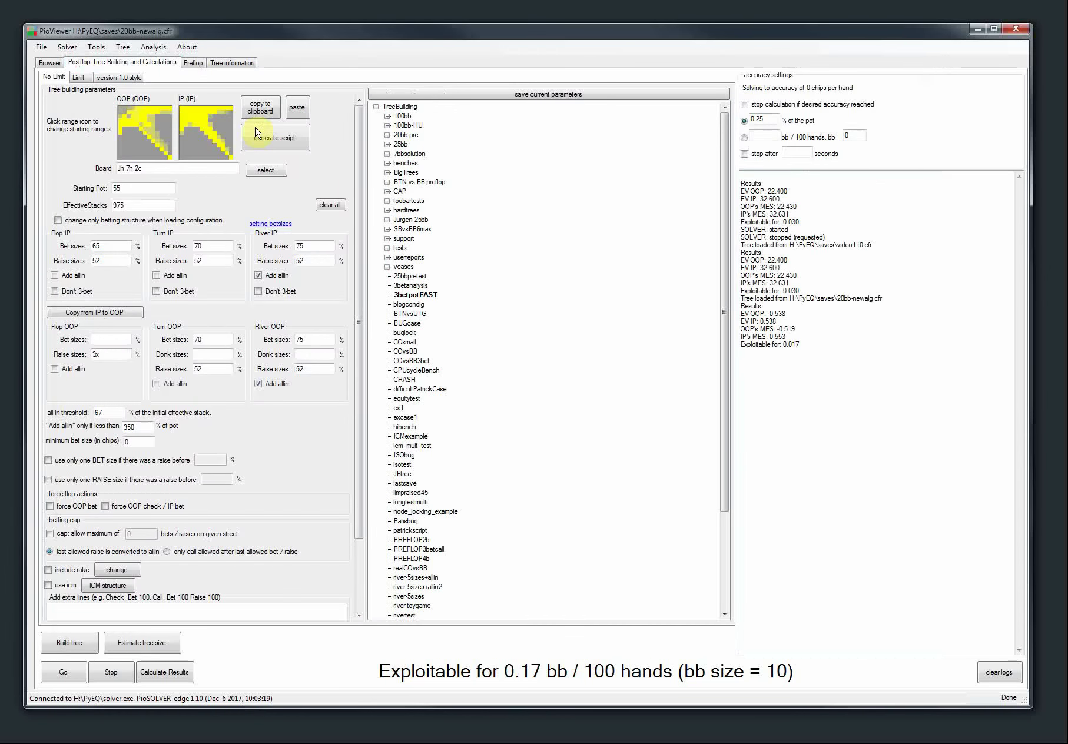
Display the OOP EV at the root node, view the hand grid's copy options and dismiss them.
click(49, 63)
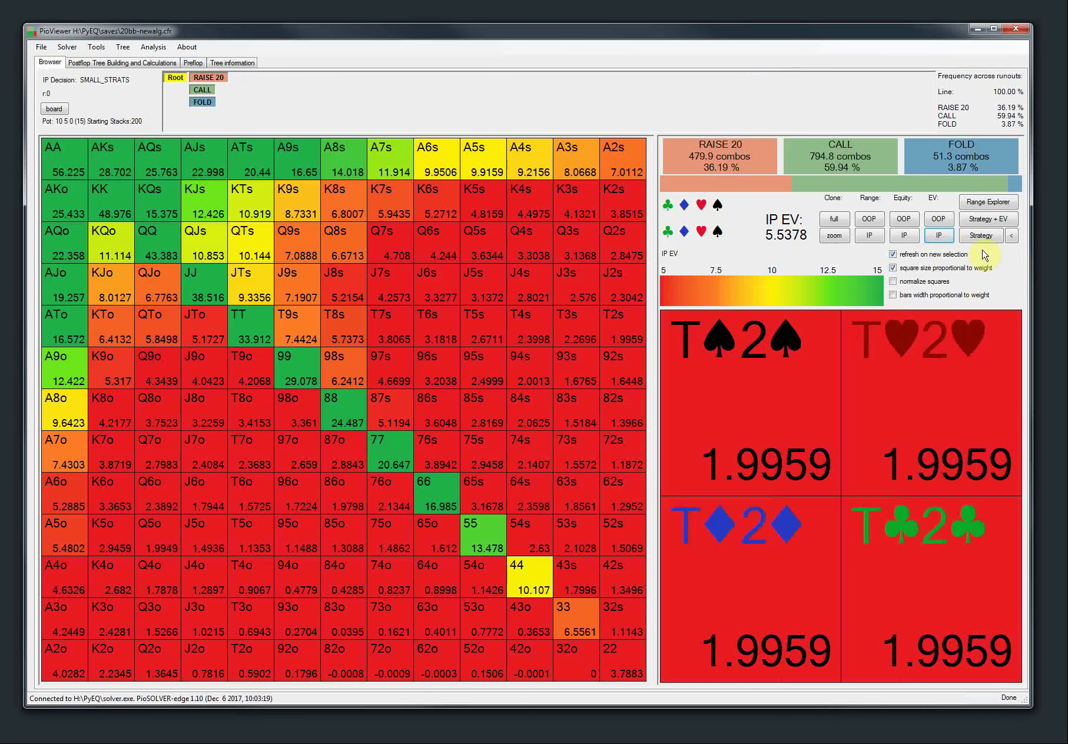
click(938, 219)
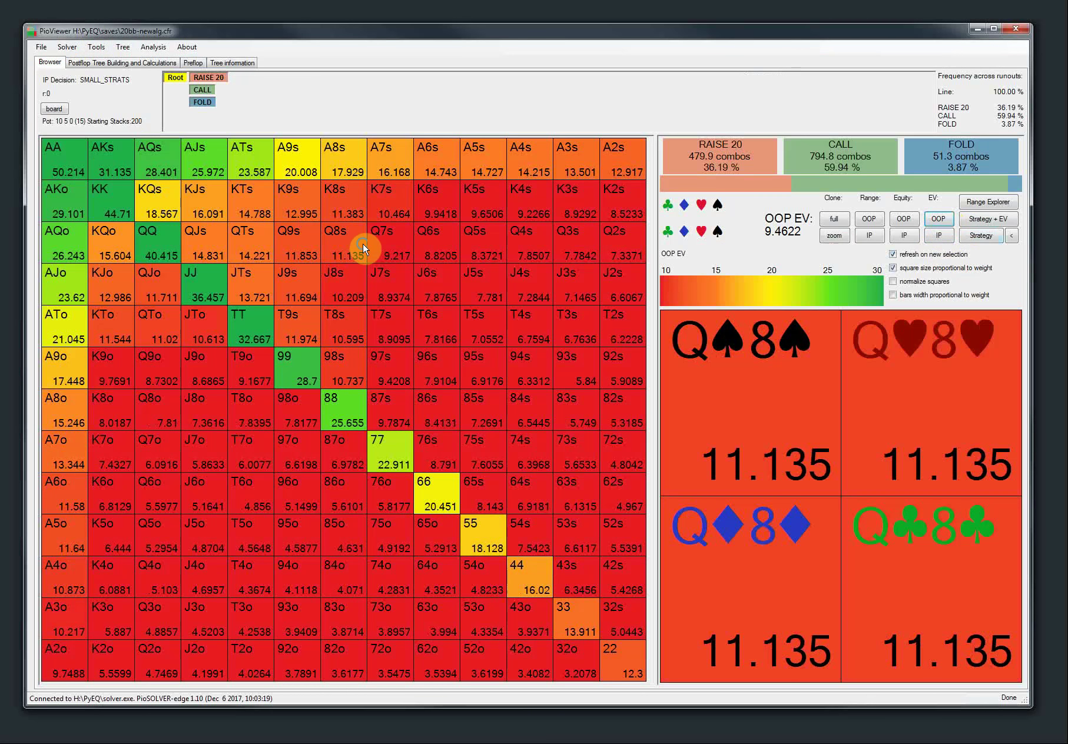
right_click(362, 242)
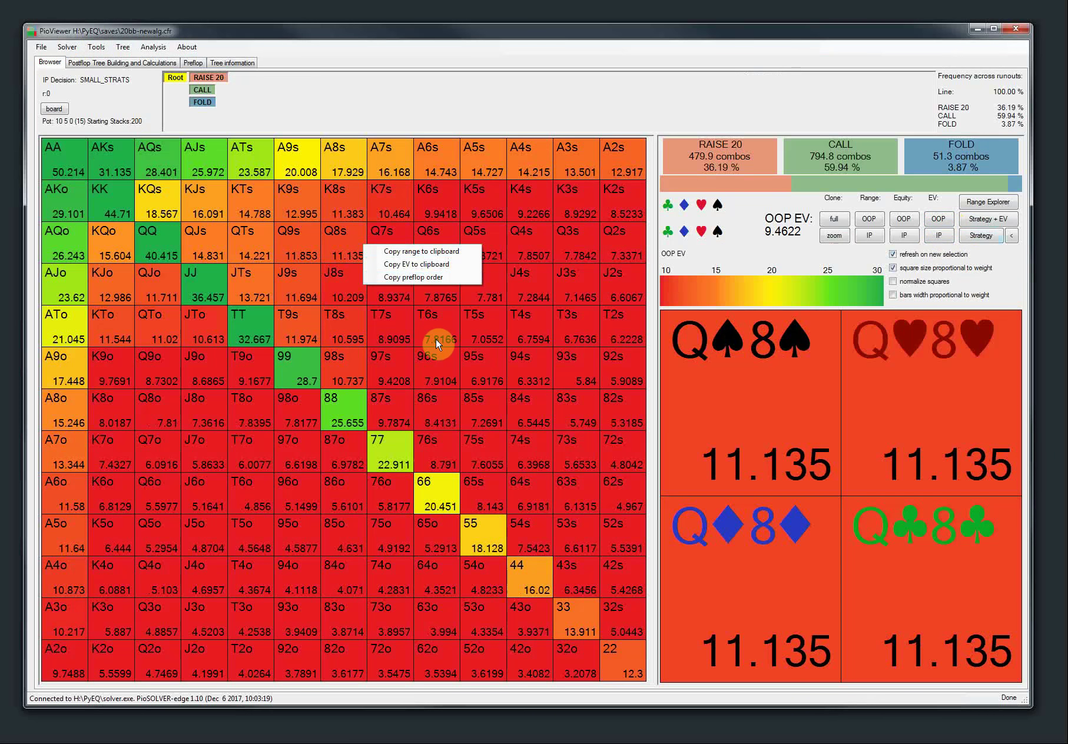
click(369, 352)
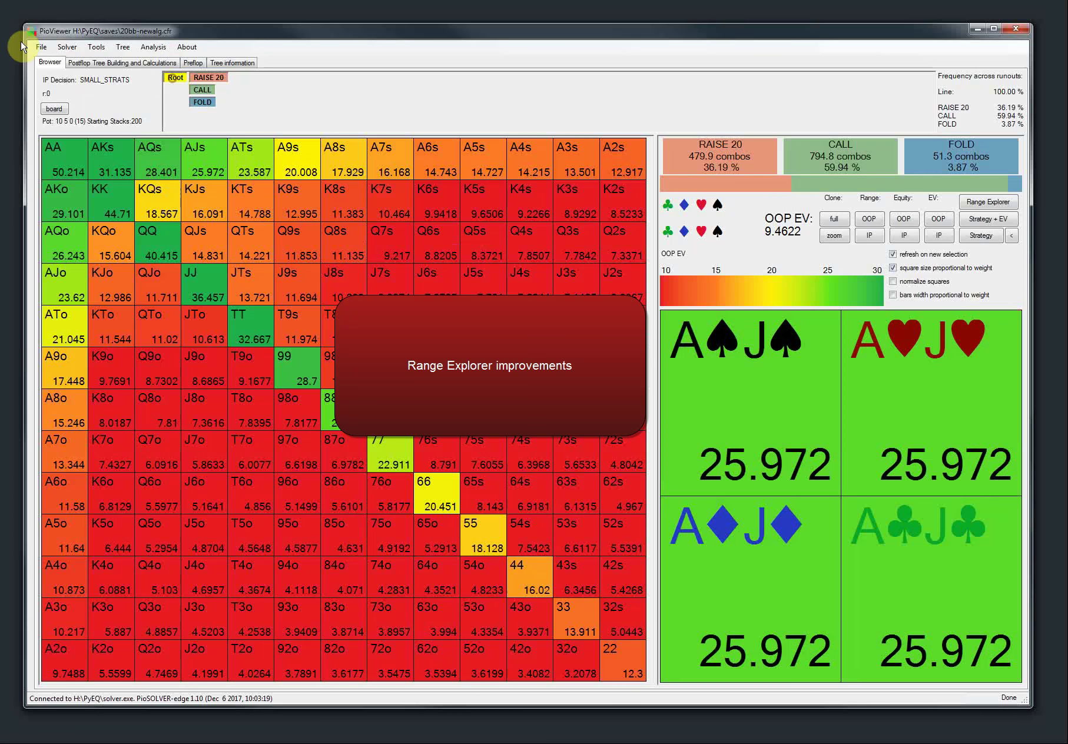
Load the recently used tree H:\PyEQ\saves\video110.cfr and return to the browser view.
click(40, 48)
click(50, 73)
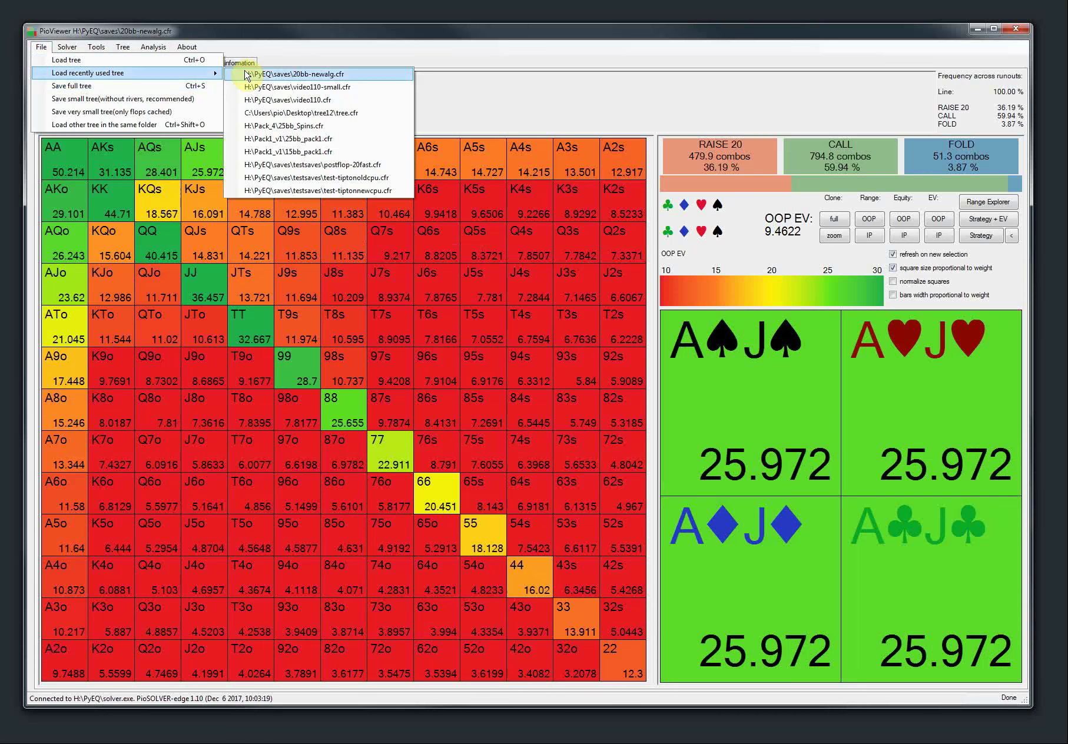
click(281, 100)
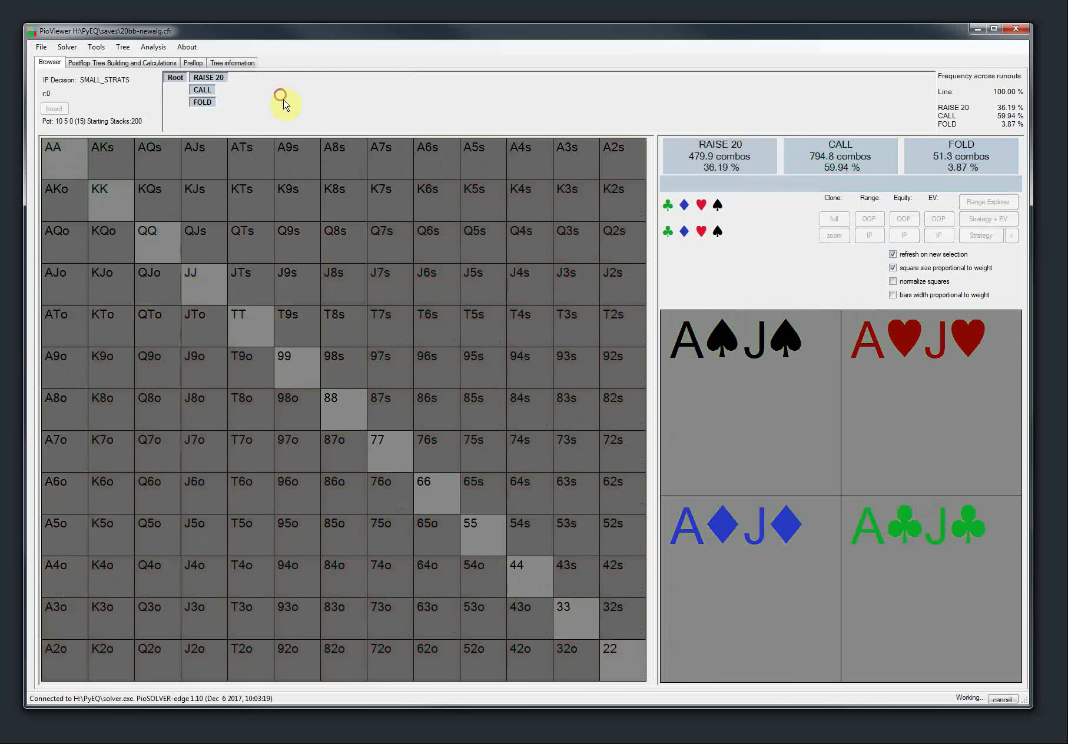
key(ctrl+Tab)
click(56, 62)
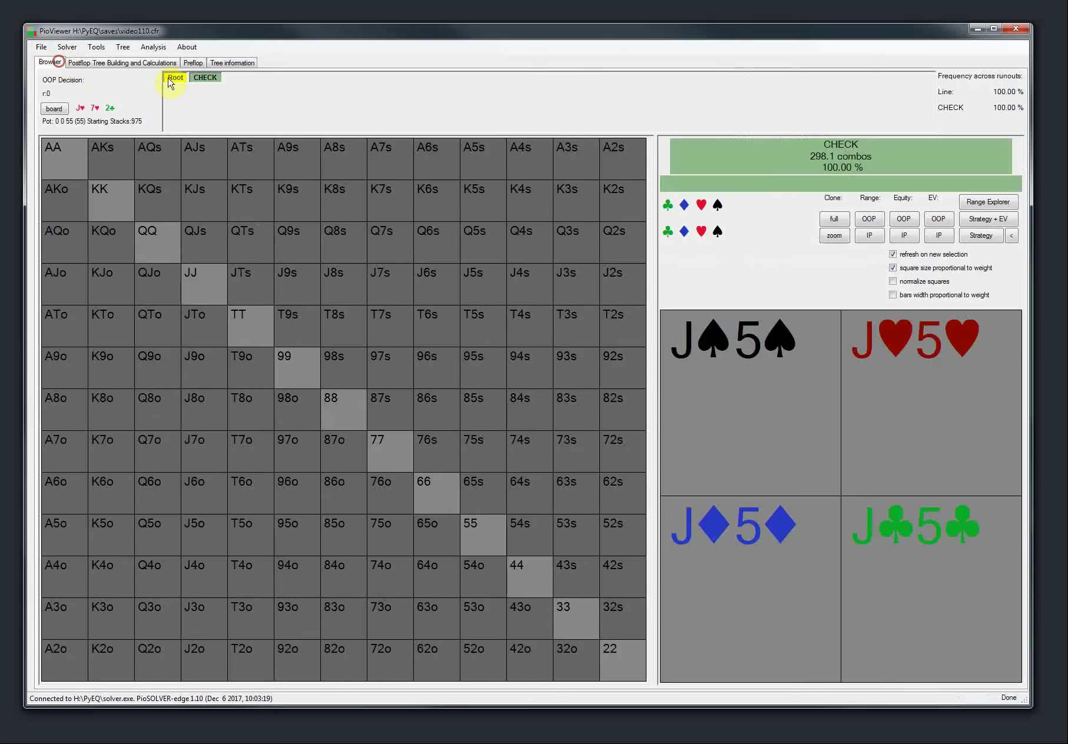
Follow the line check, bet 36, call, 5♦ turn, check, bet 89, and open that node in the Range Explorer.
click(207, 84)
click(238, 78)
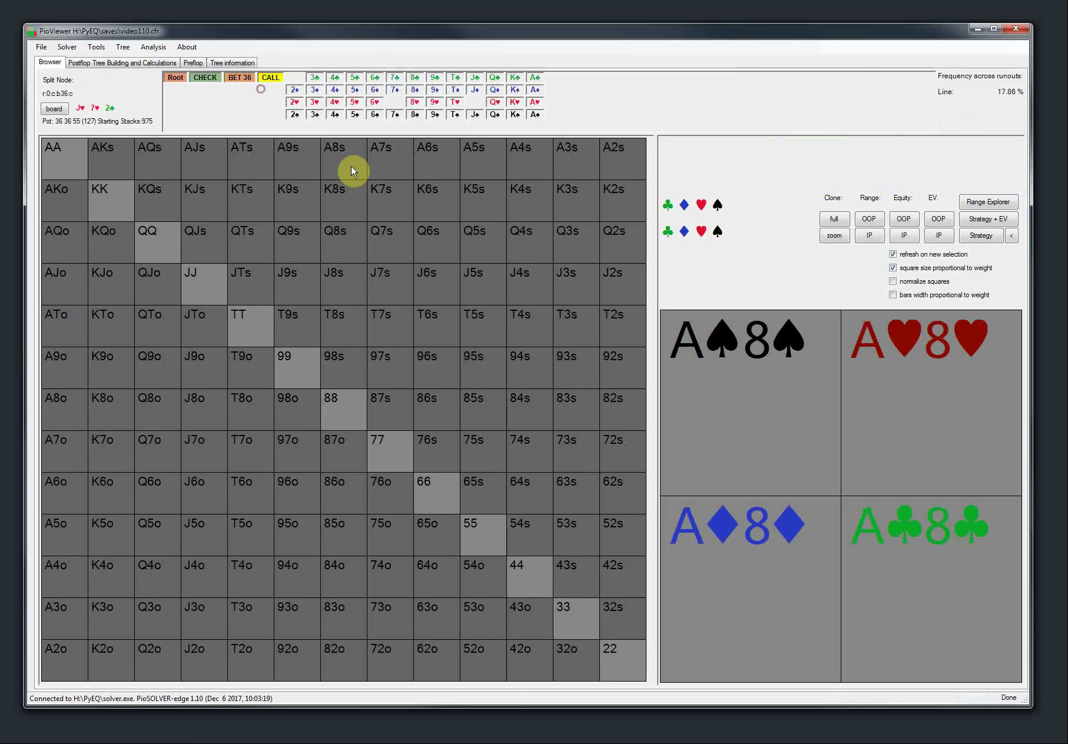
click(357, 91)
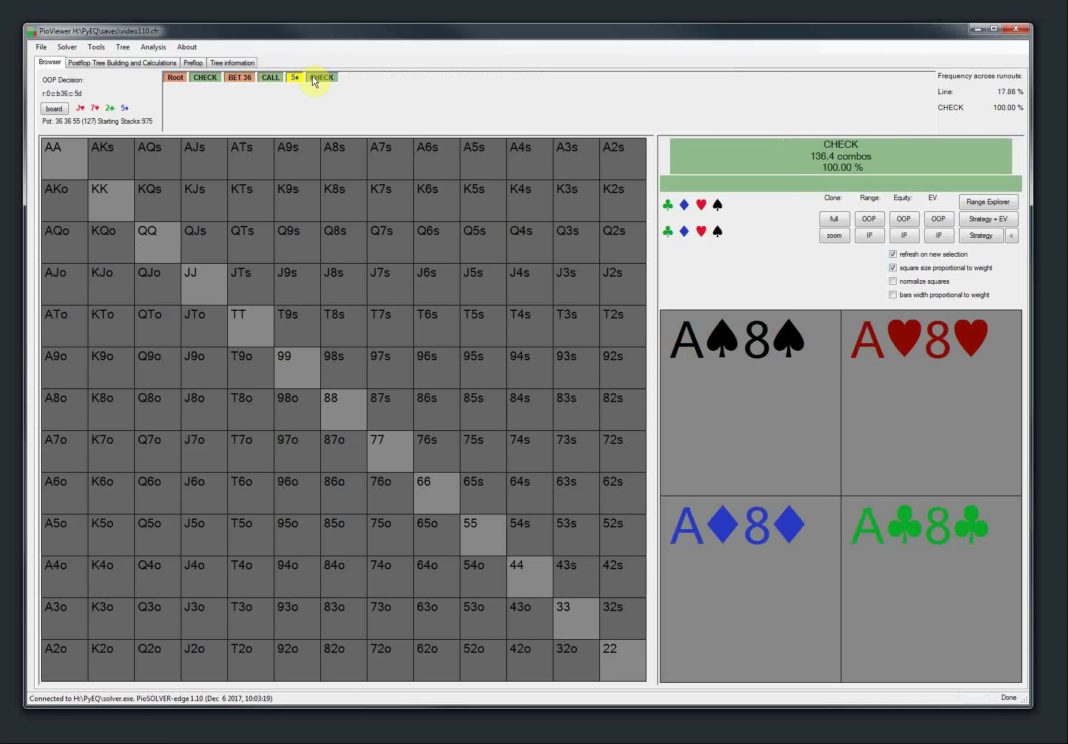
click(312, 81)
click(356, 78)
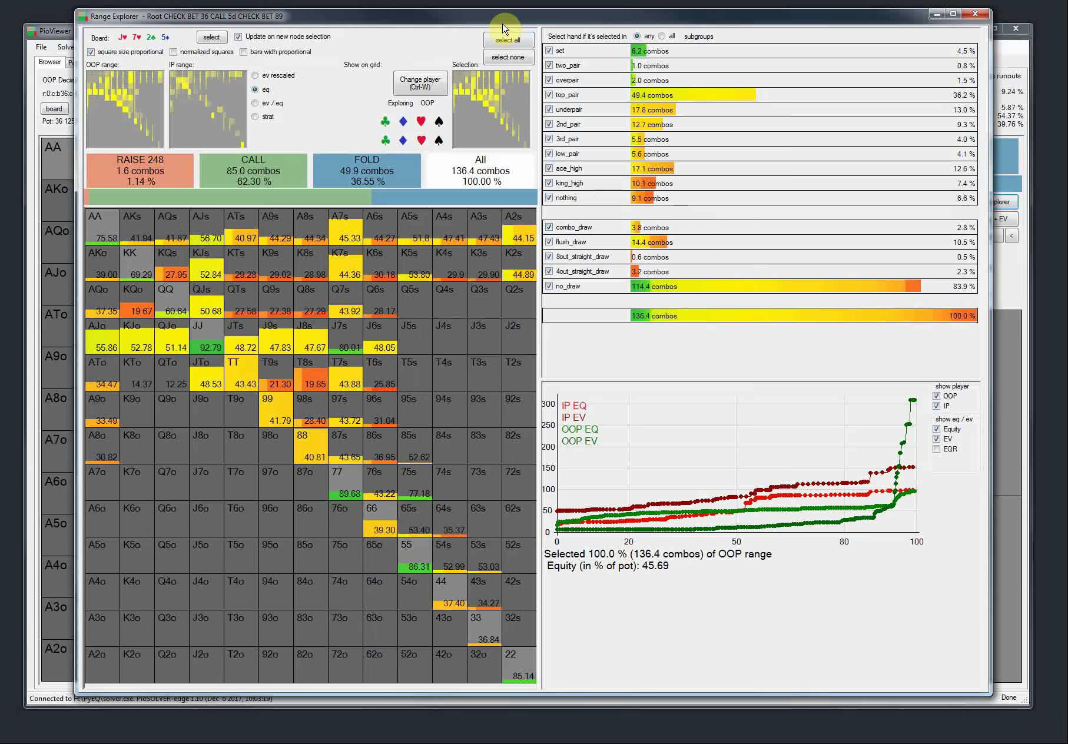
drag(502, 23, 488, 41)
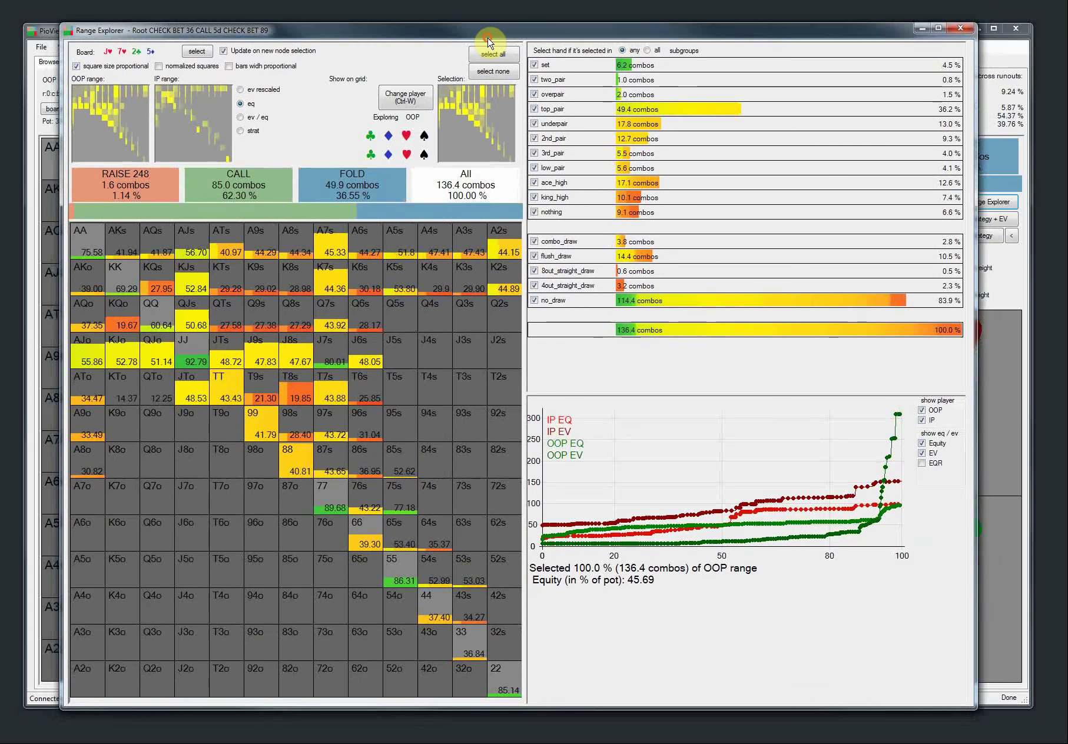
Enlarge the Range Explorer graph and limit it to the OOP equity curve.
mouse_move(677, 436)
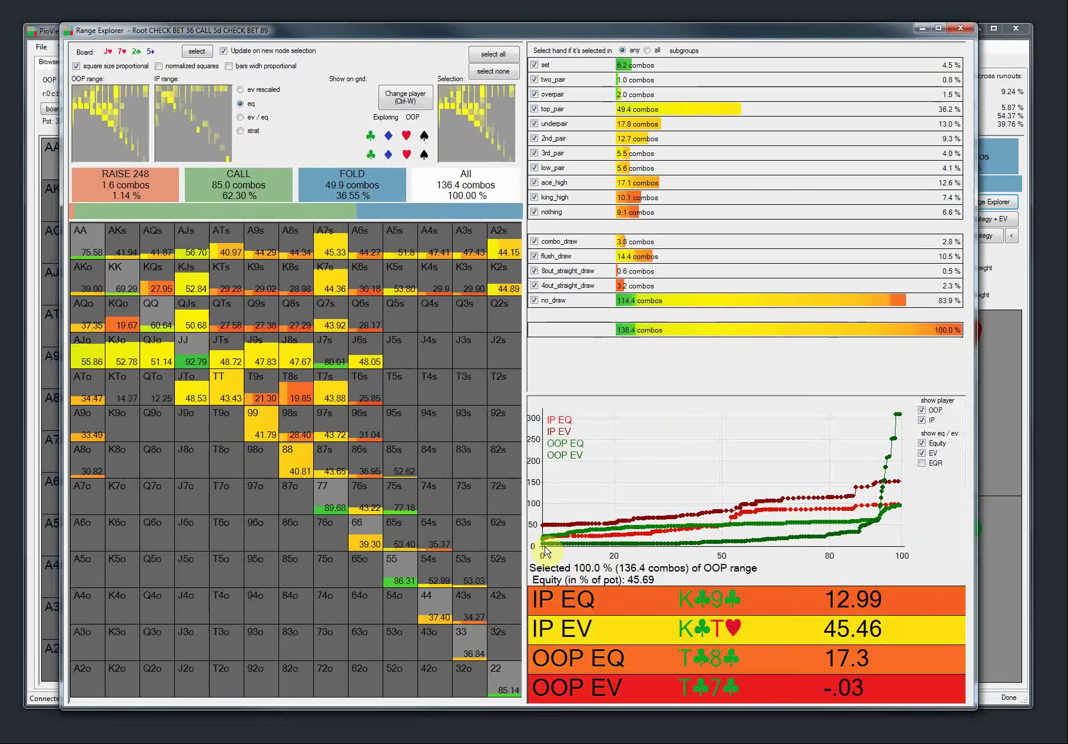
click(928, 452)
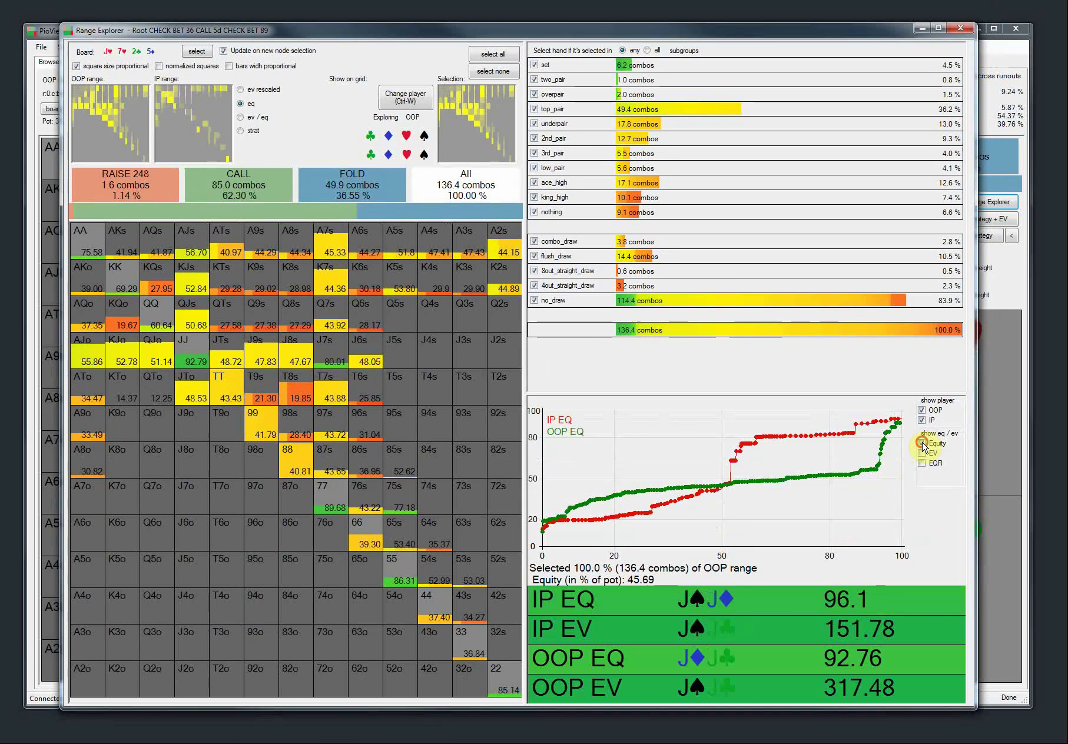
click(922, 443)
drag(846, 395, 828, 358)
click(922, 375)
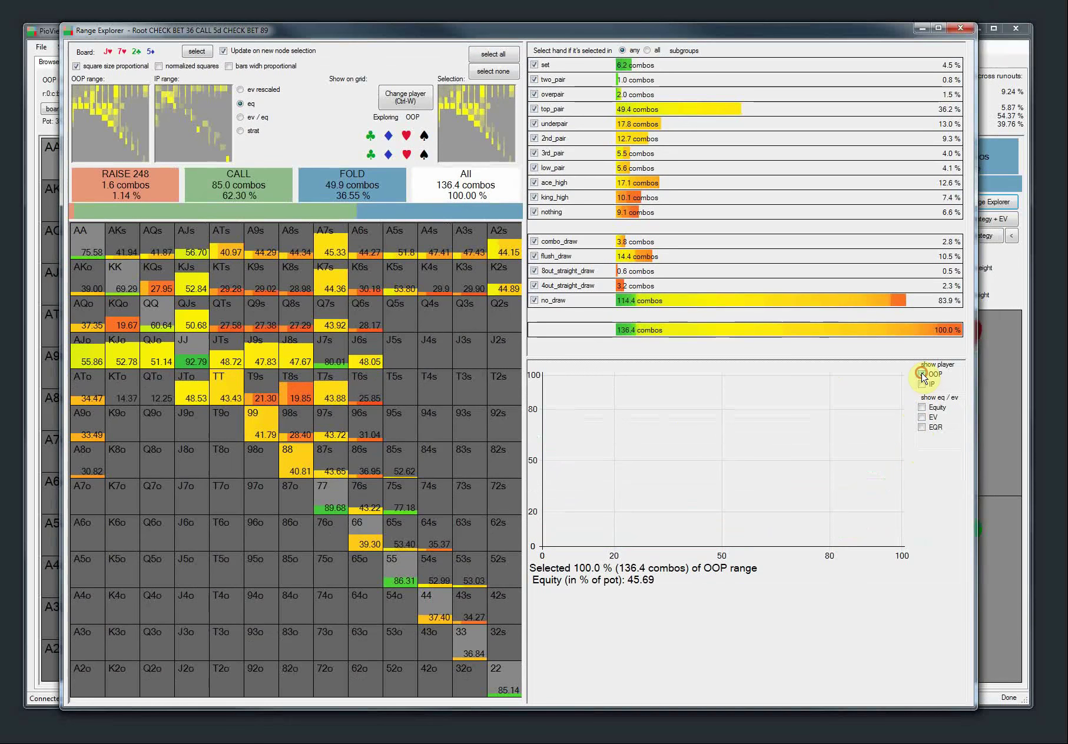
click(922, 408)
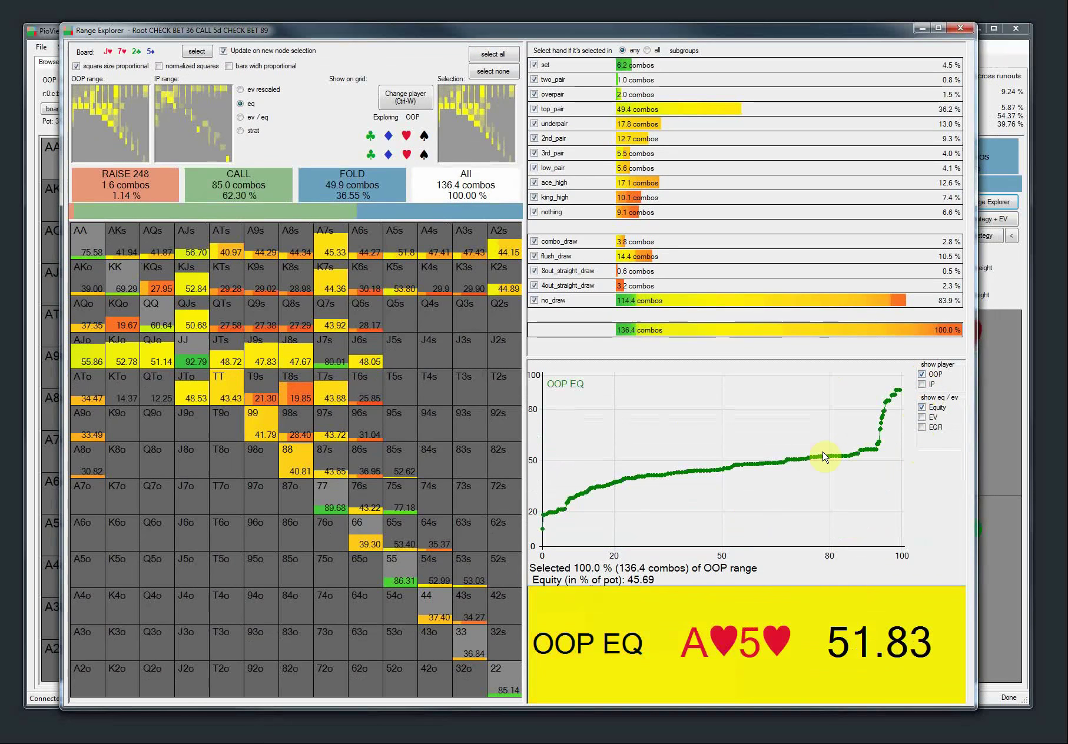
Compare the equity and EV curves on the graph for both players, for OOP alone and for IP alone.
click(922, 384)
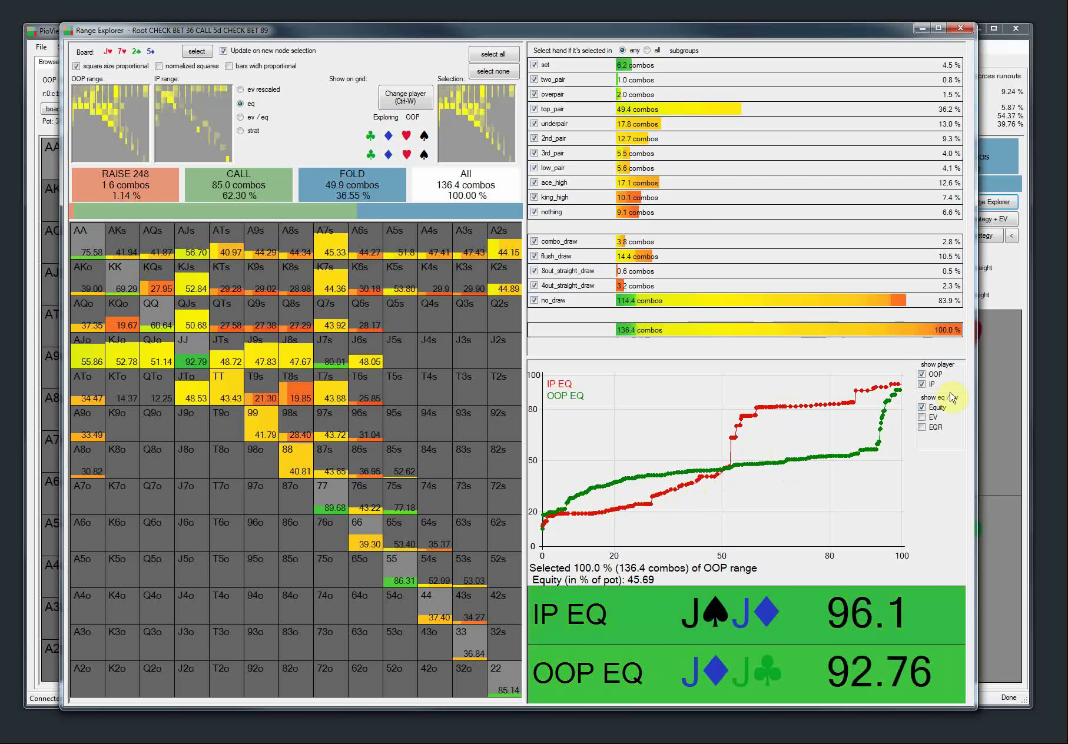
click(922, 418)
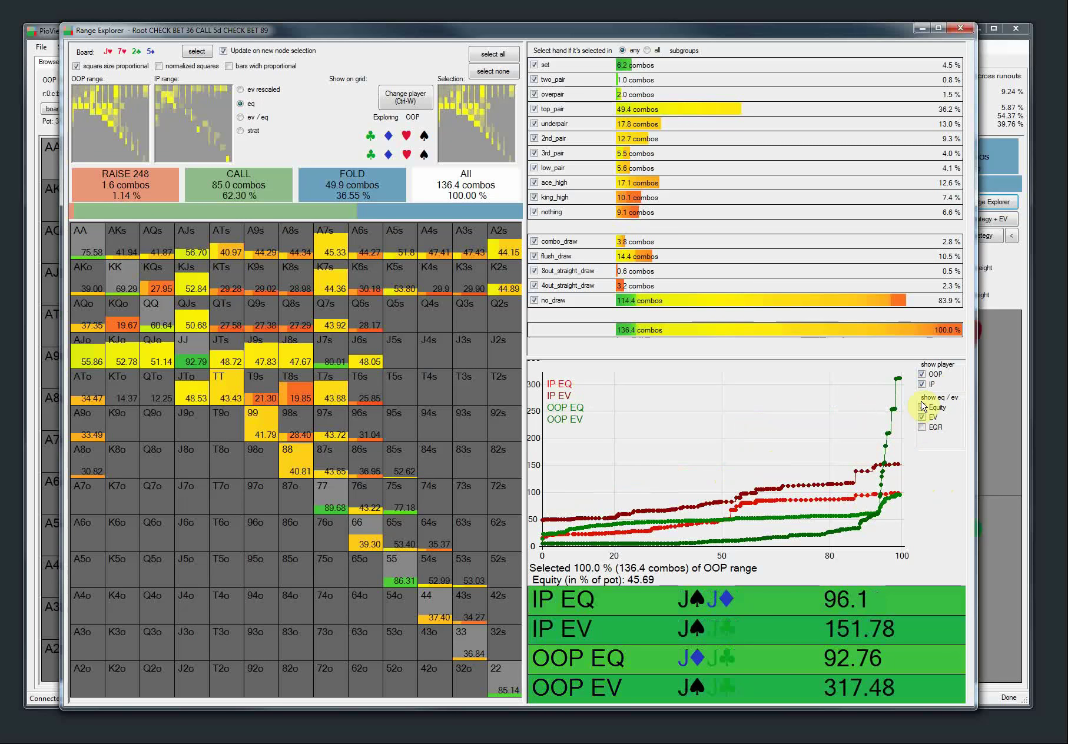
click(922, 384)
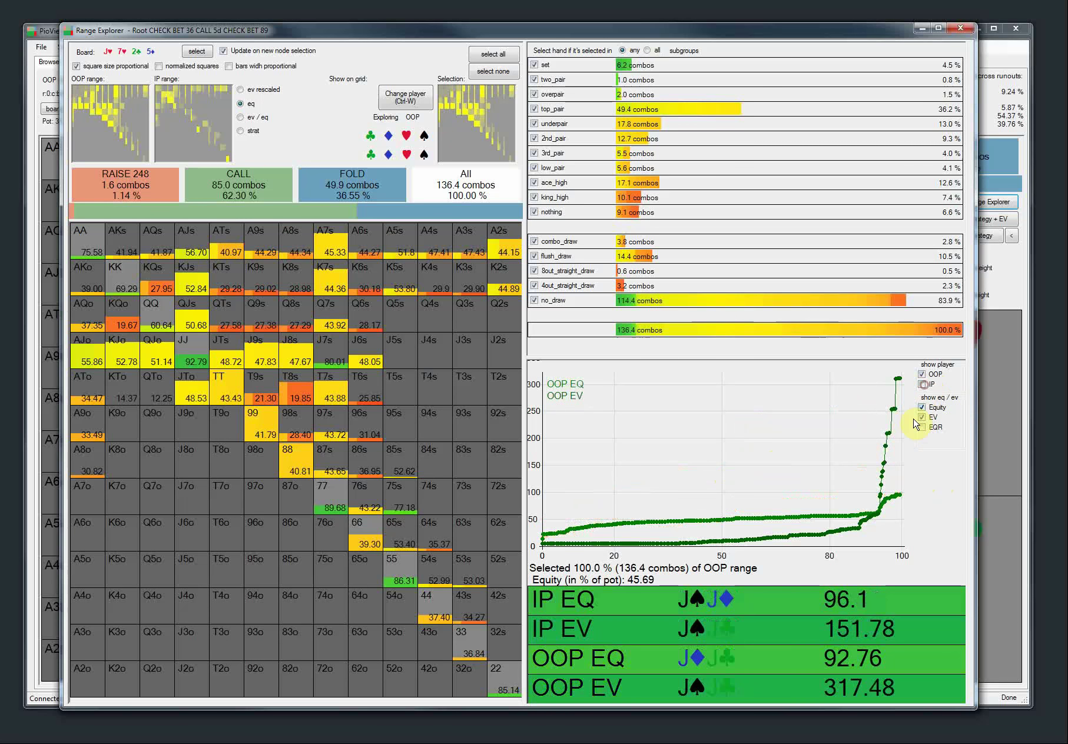
click(923, 375)
click(922, 384)
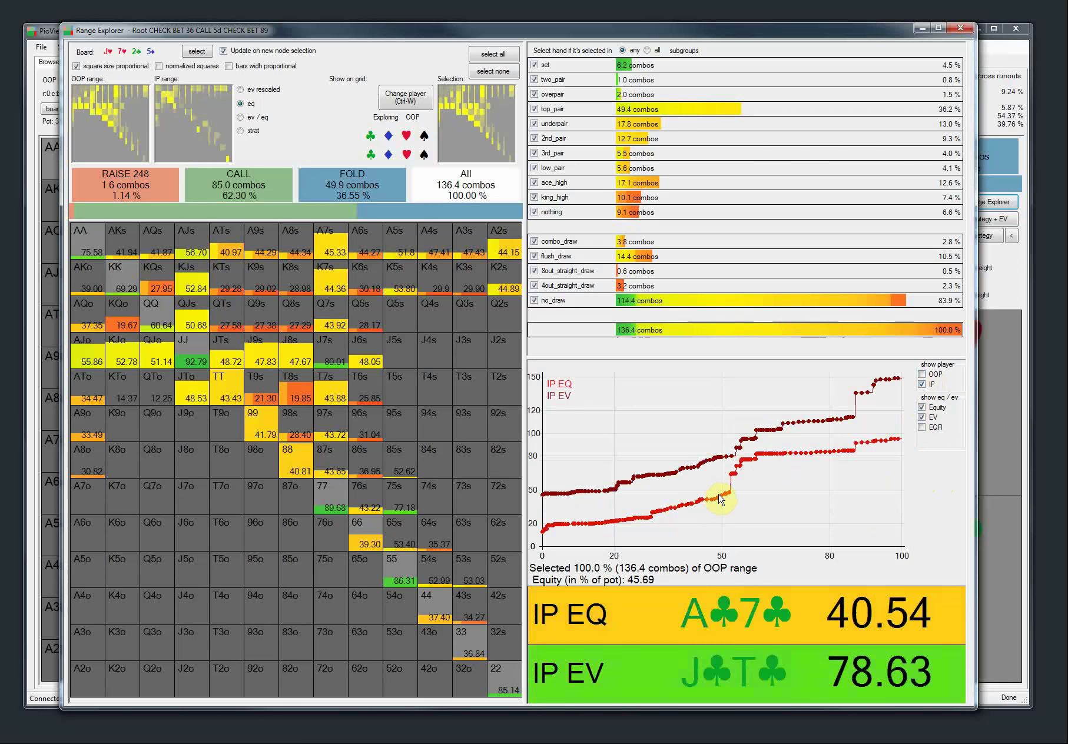
click(922, 375)
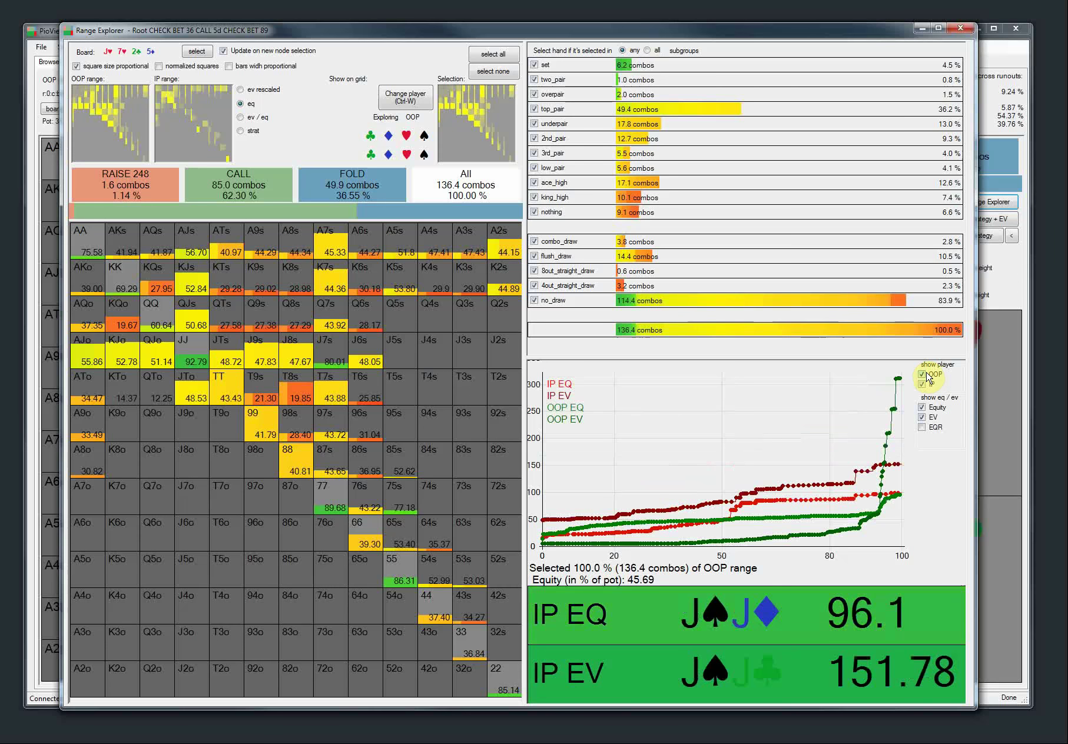
click(923, 375)
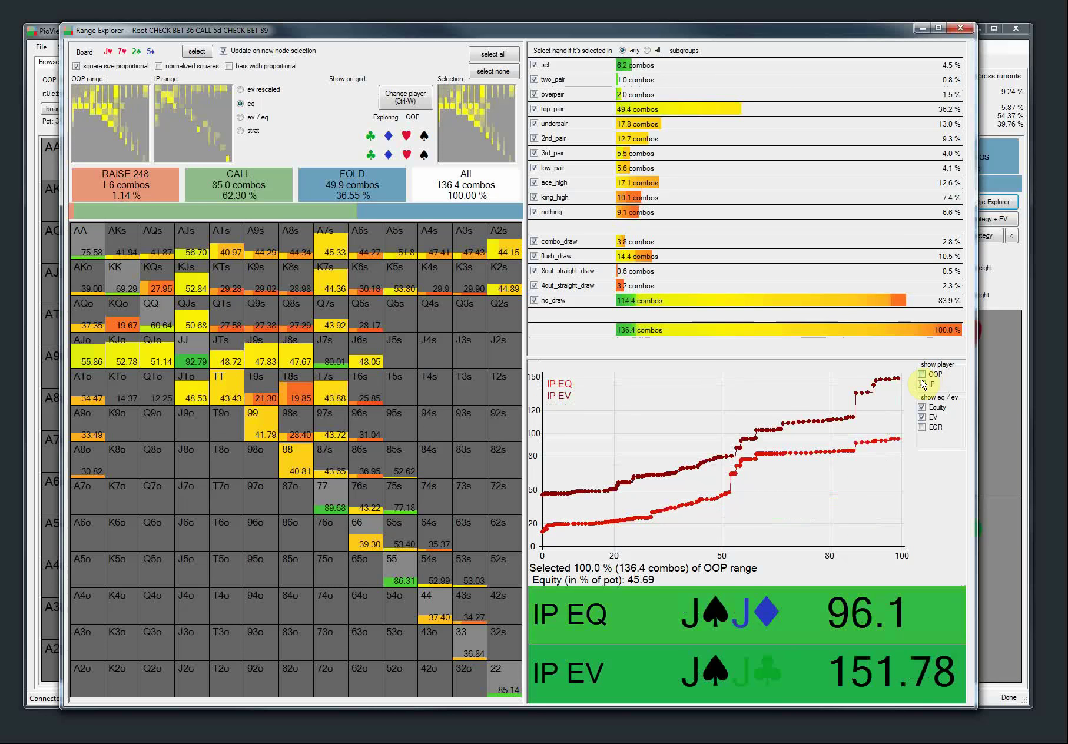
Replace IP's equity and EV curves with the EQR curve, and add IP equity back for comparison.
click(922, 408)
click(922, 417)
click(922, 428)
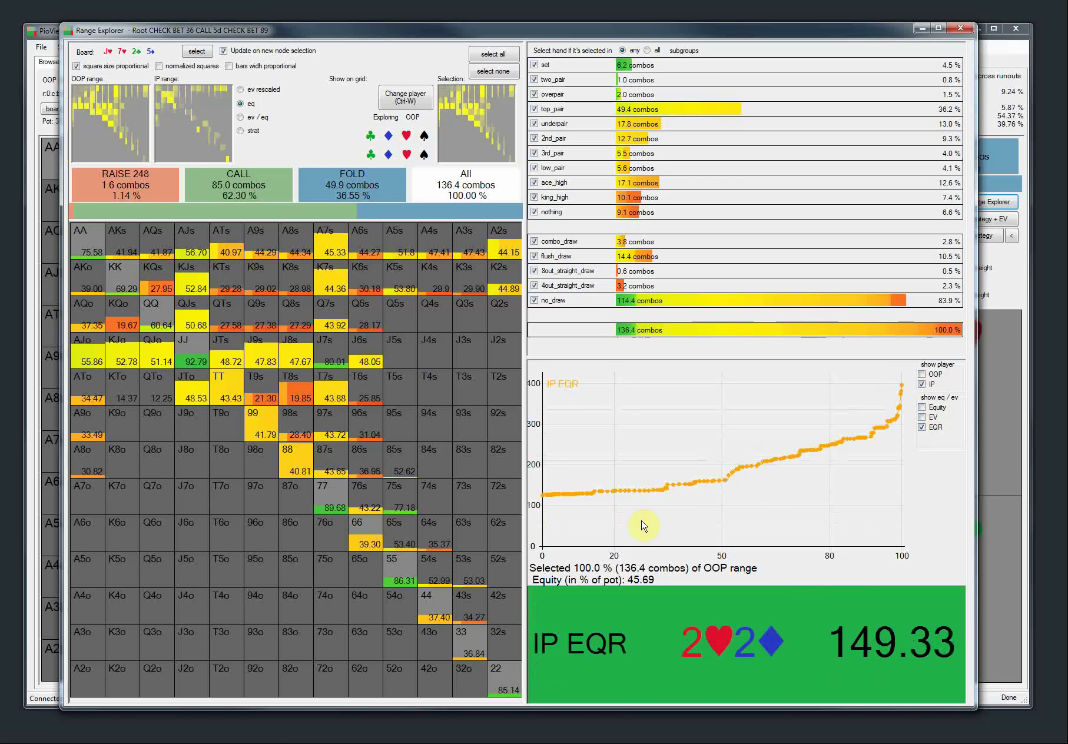
click(921, 427)
click(922, 427)
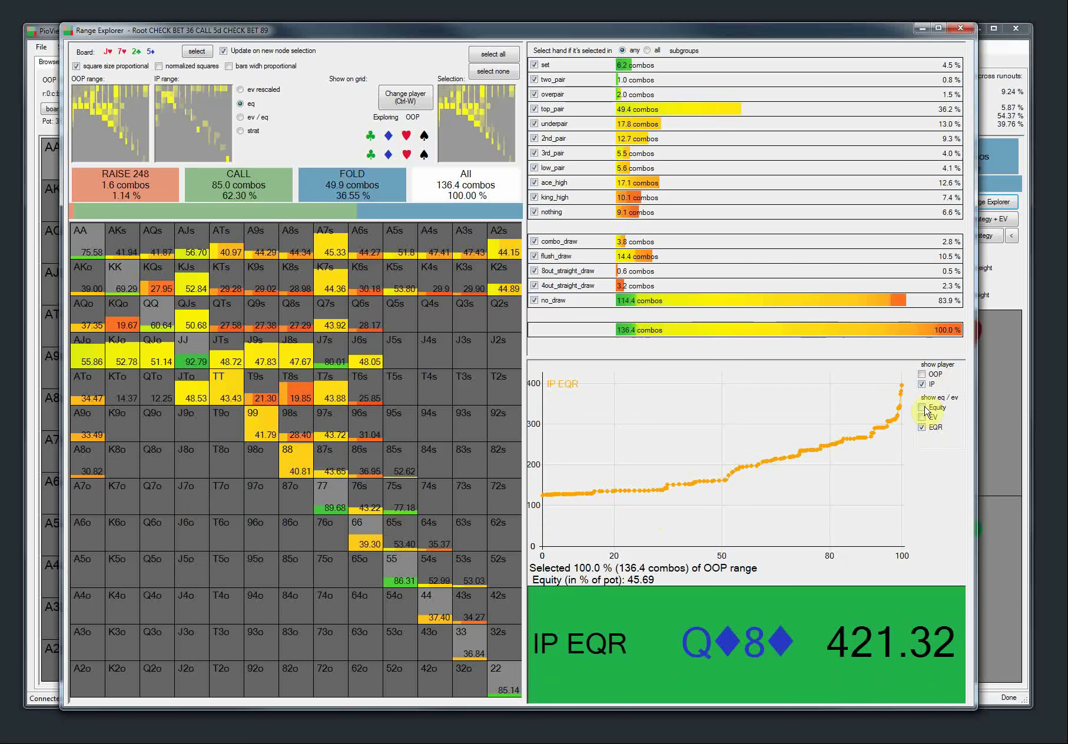
click(922, 407)
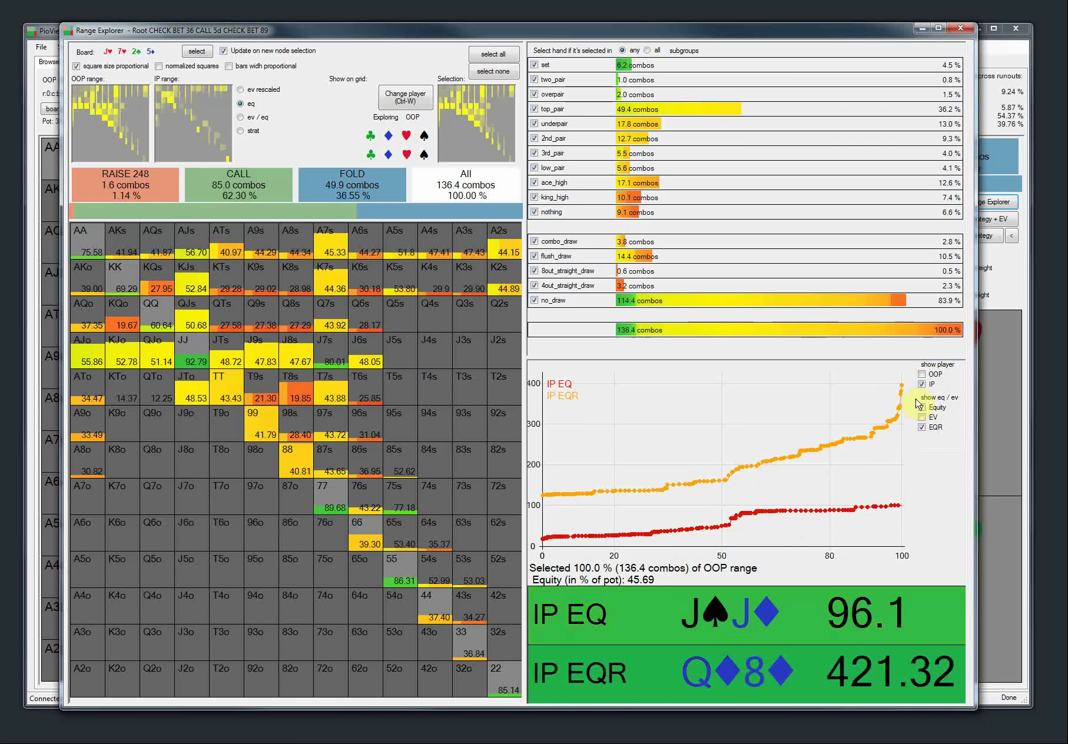
Remove EQR from the graph and plot only equity for both OOP and IP.
click(922, 427)
click(922, 408)
click(921, 385)
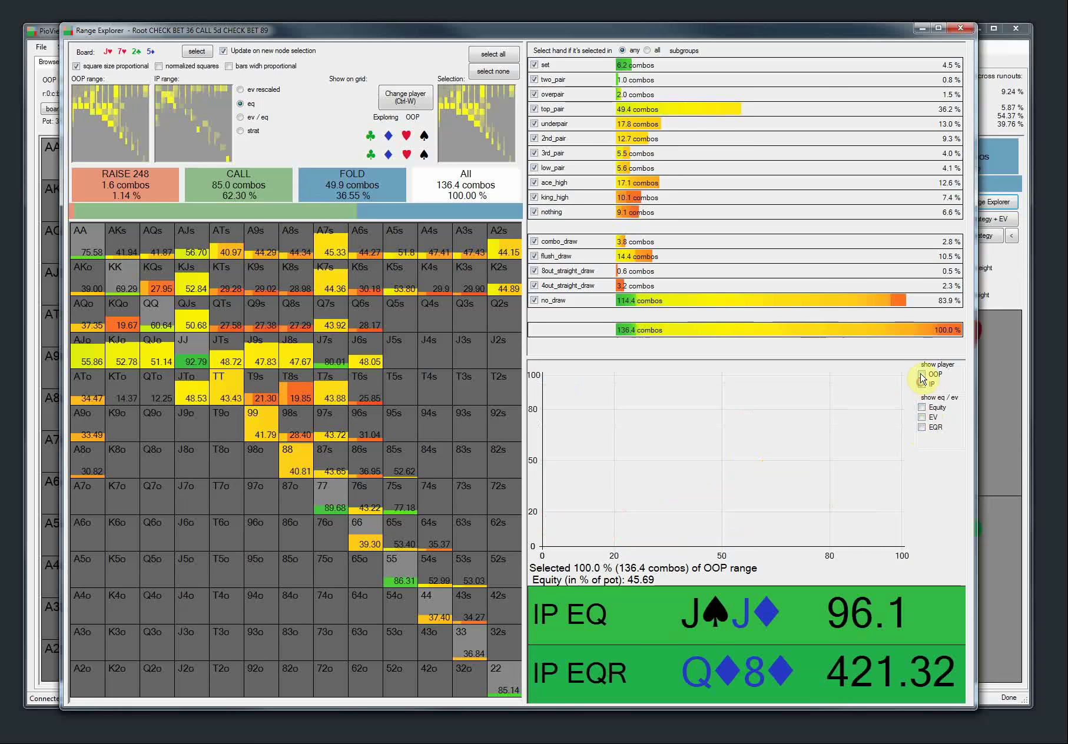
click(922, 407)
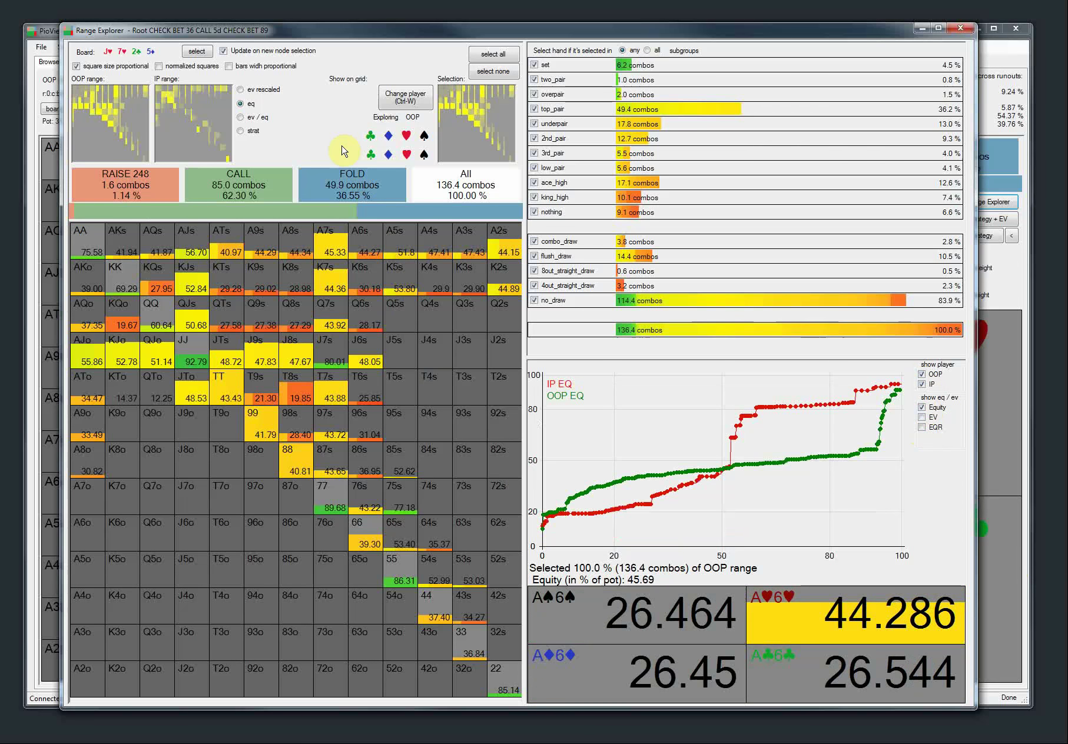
Compare the hand grid's strat, ev / eq, eq and ev rescaled displays, and leave it showing strat.
click(254, 133)
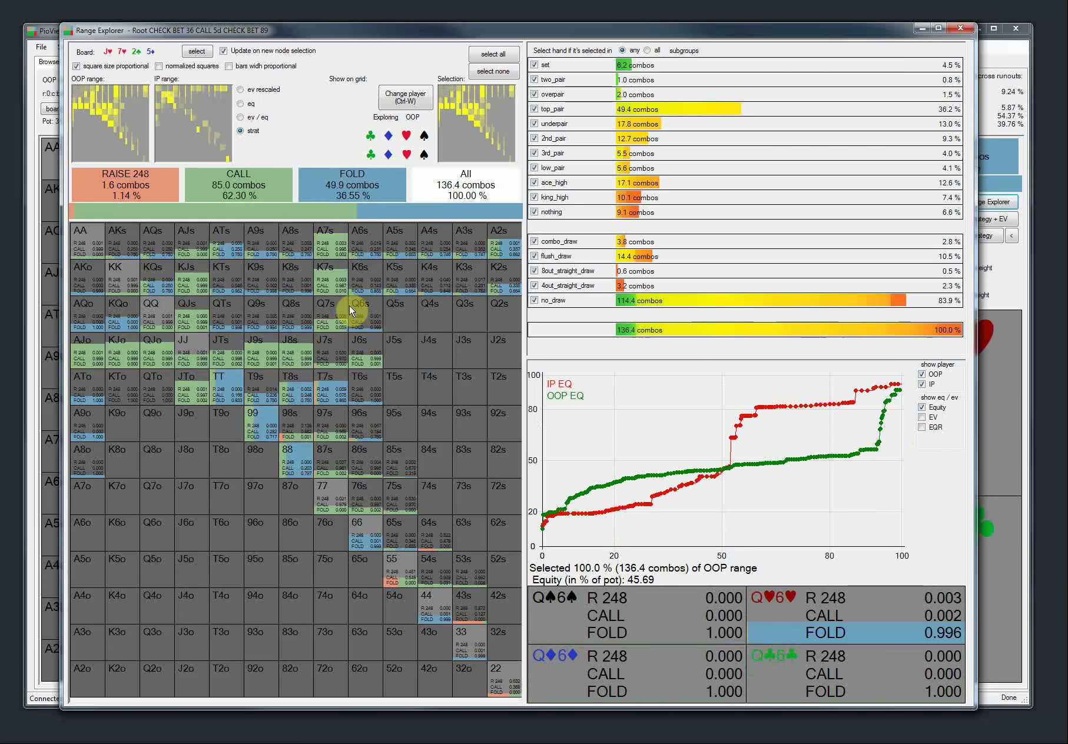
click(247, 119)
click(242, 104)
click(243, 90)
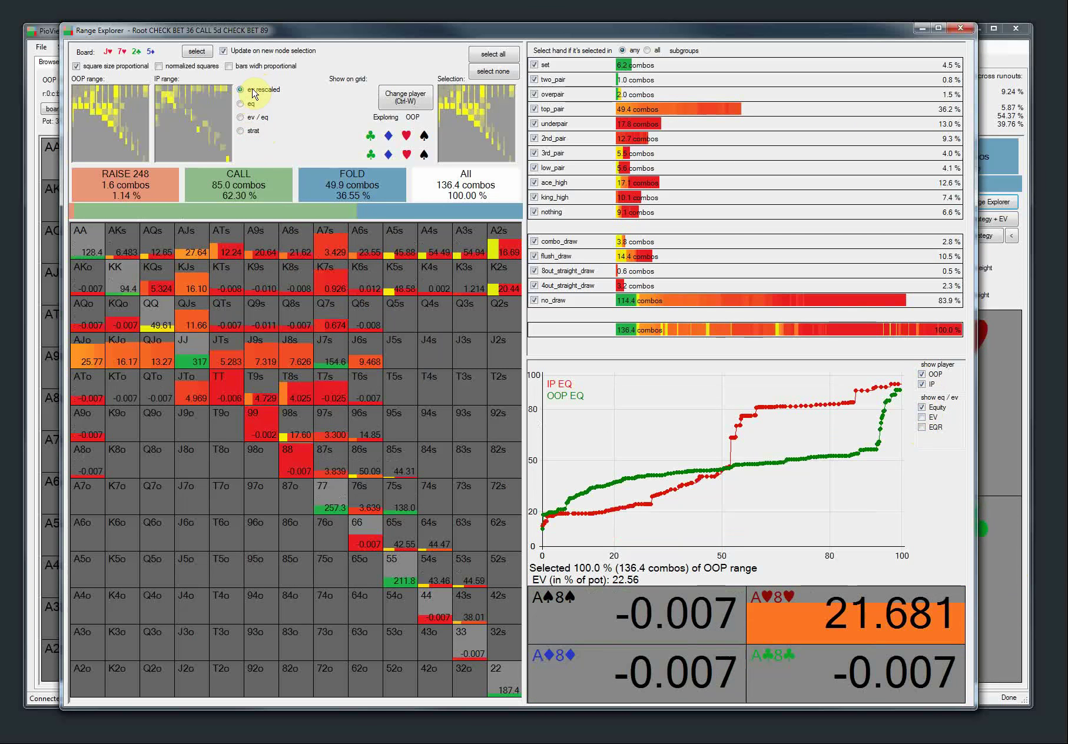
click(253, 104)
click(251, 120)
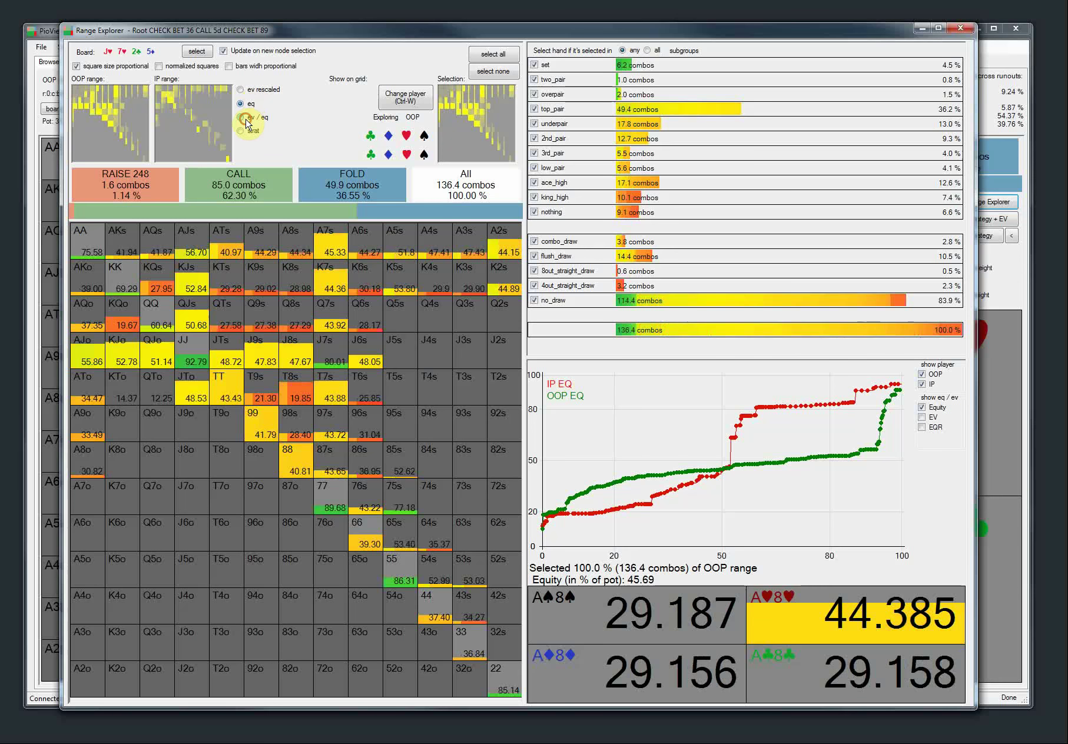
click(252, 131)
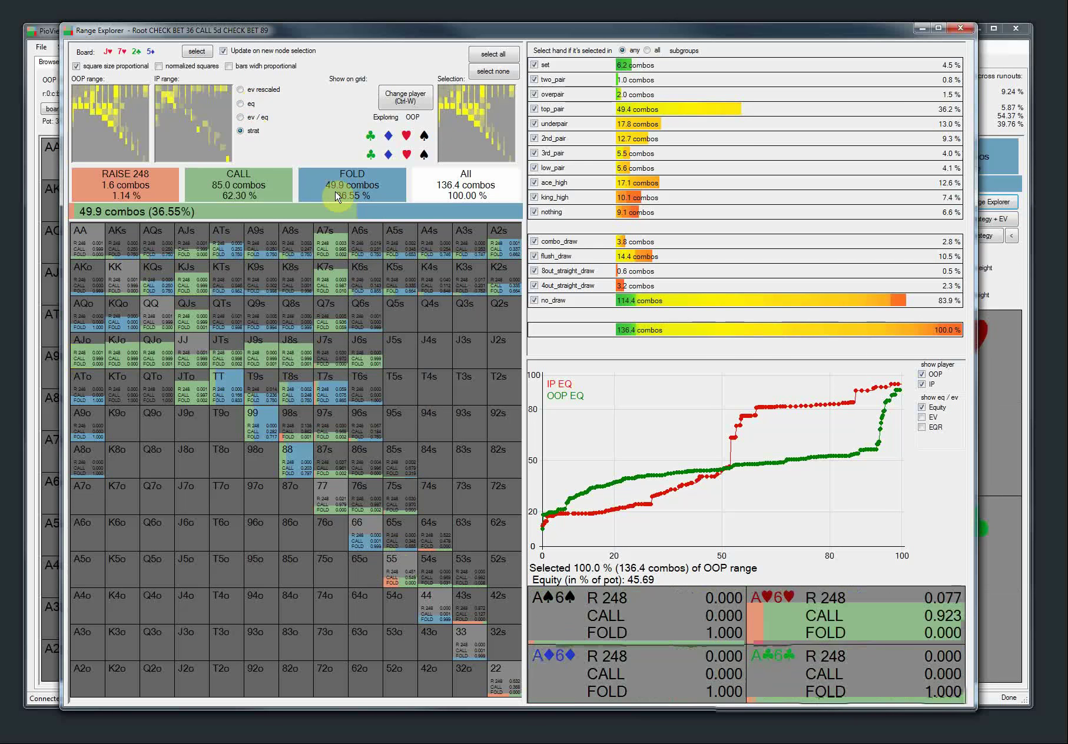
Close the Range Explorer and open the IP starting range for editing in the postflop tree building settings.
click(960, 28)
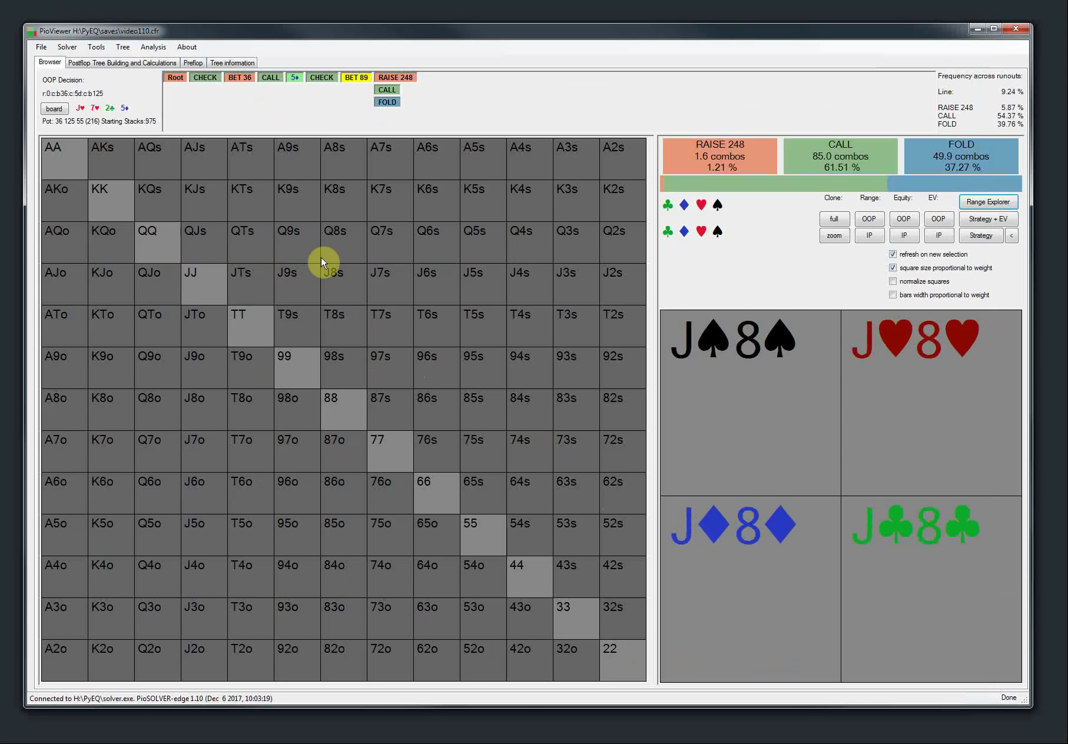
click(108, 63)
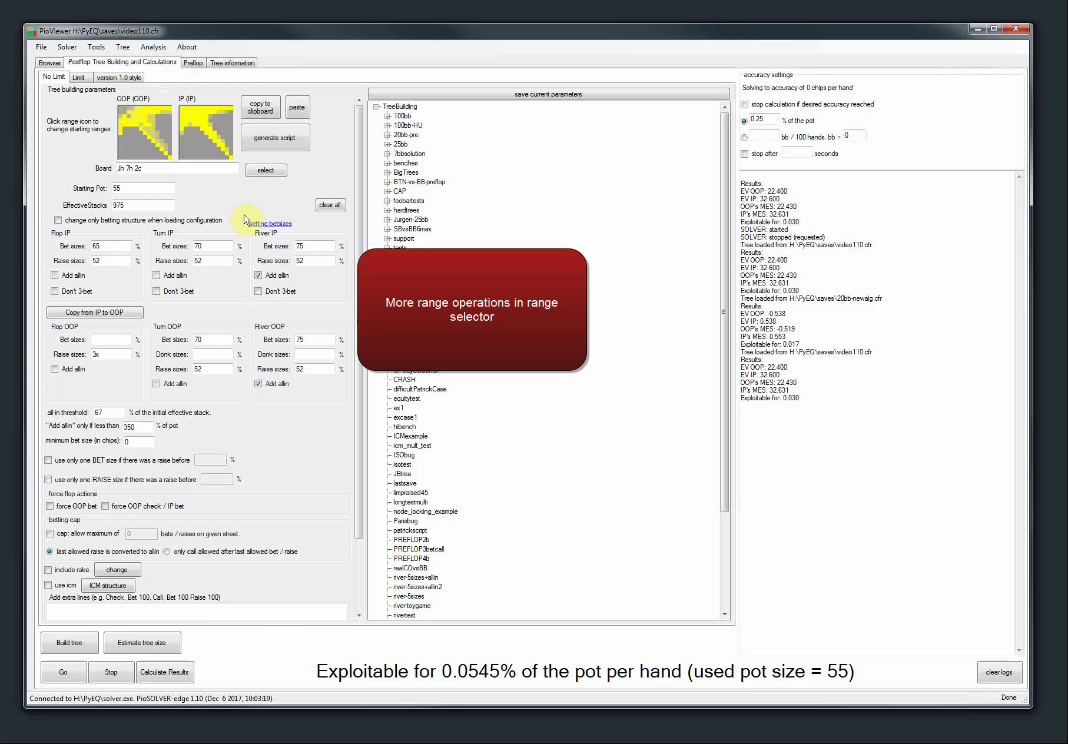
click(204, 130)
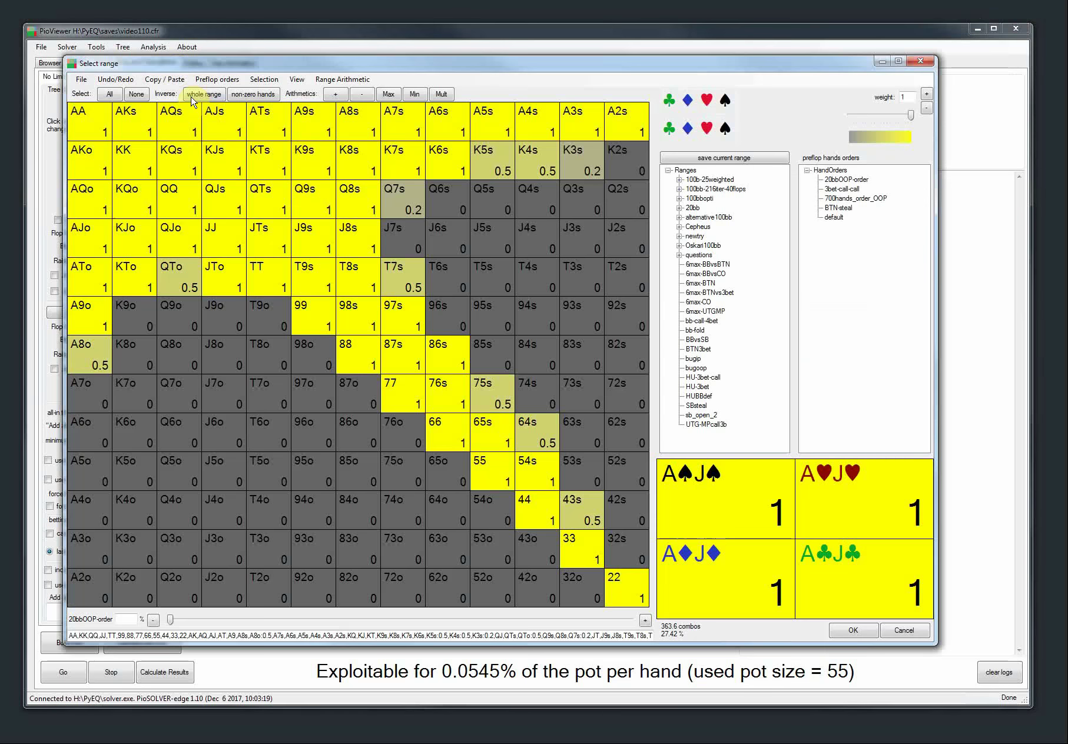
drag(172, 60, 197, 71)
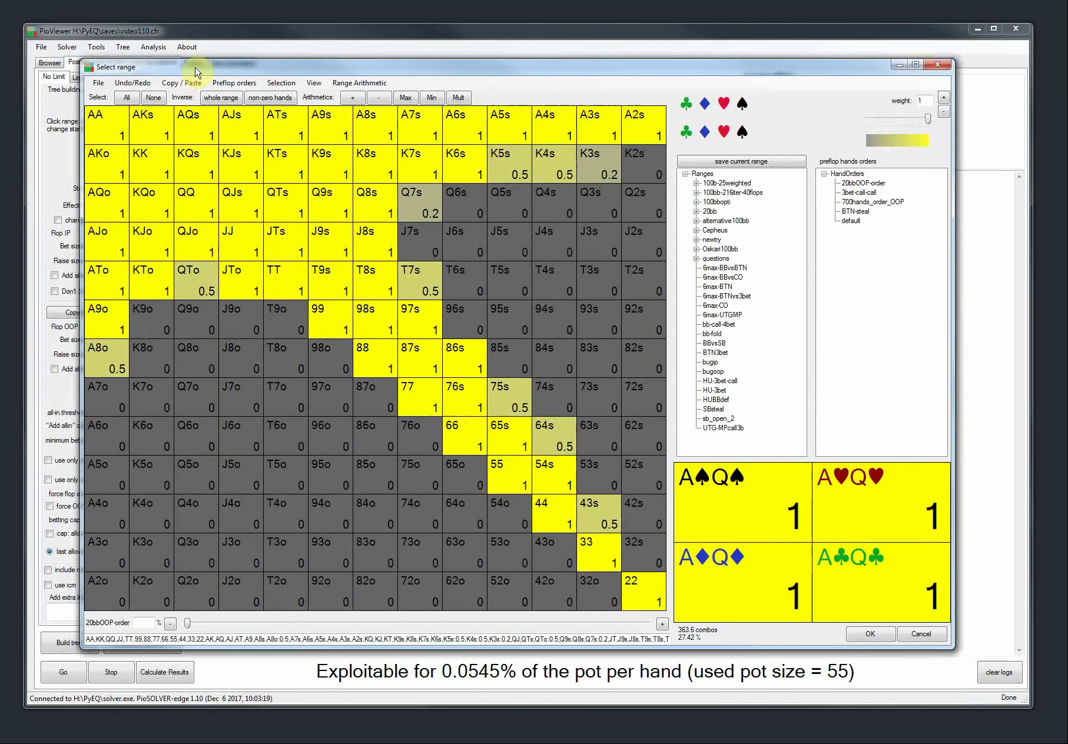
Load the CepheusBB3bet range and round its weights to multiples of 0.1.
click(345, 83)
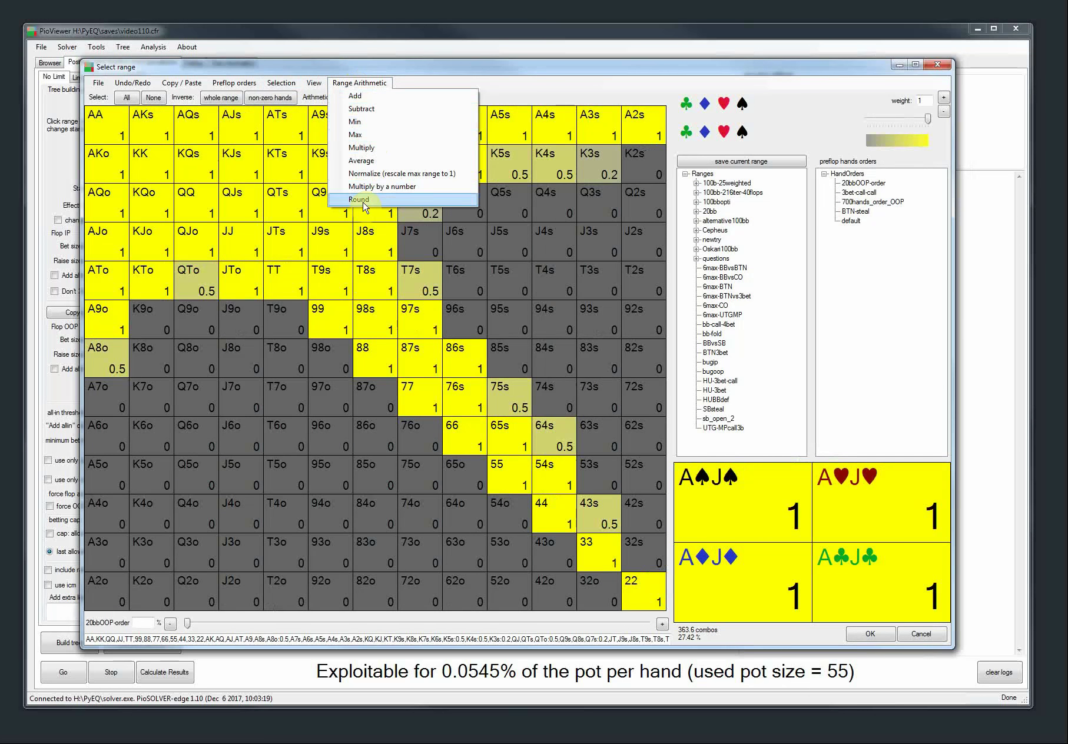
click(697, 231)
click(743, 239)
click(749, 241)
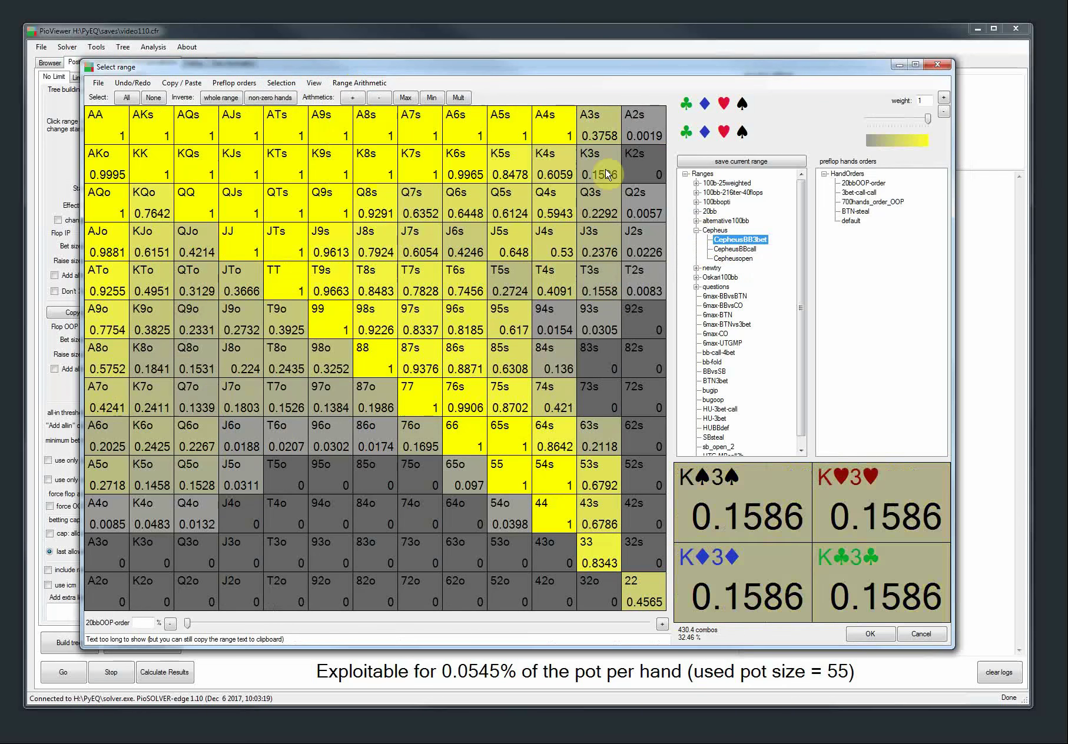
click(336, 83)
click(368, 197)
drag(303, 118, 522, 233)
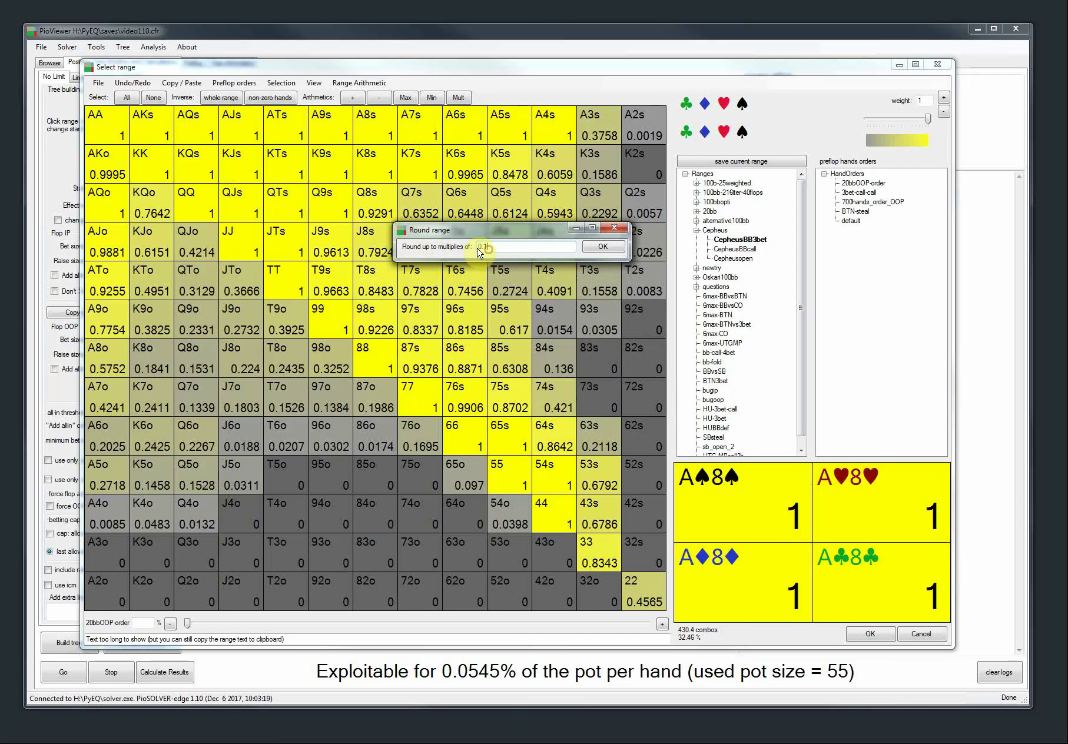
click(600, 247)
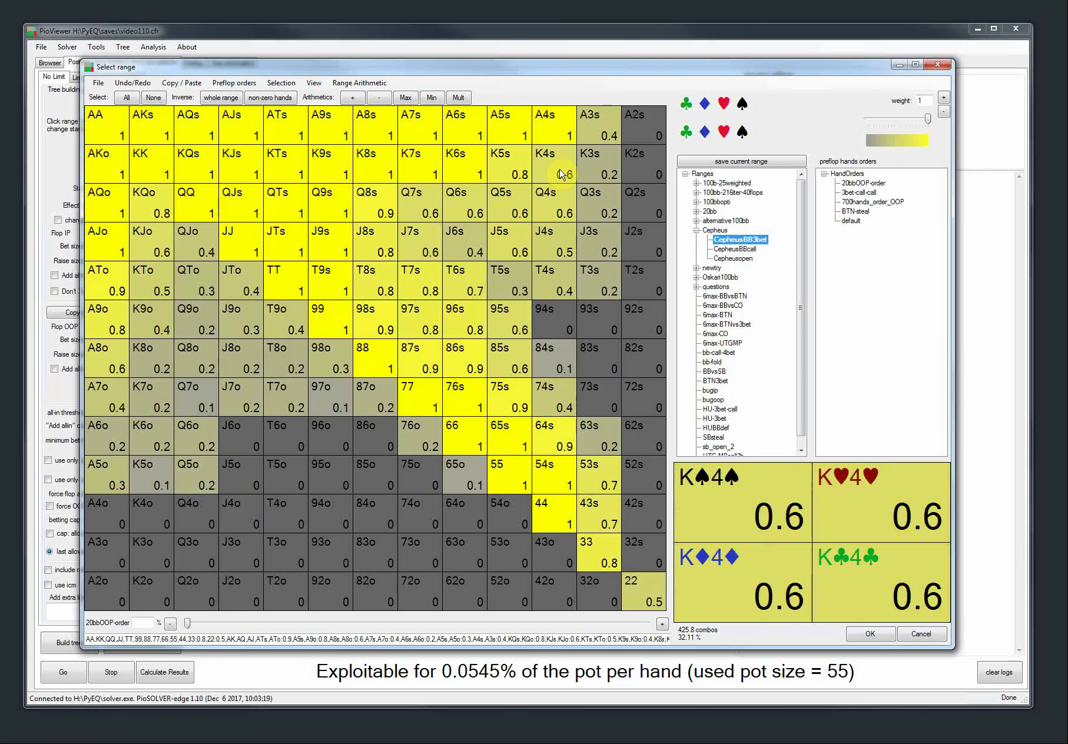
Load the CepheusBBcall range and round its weights to multiples of 0.05.
click(737, 249)
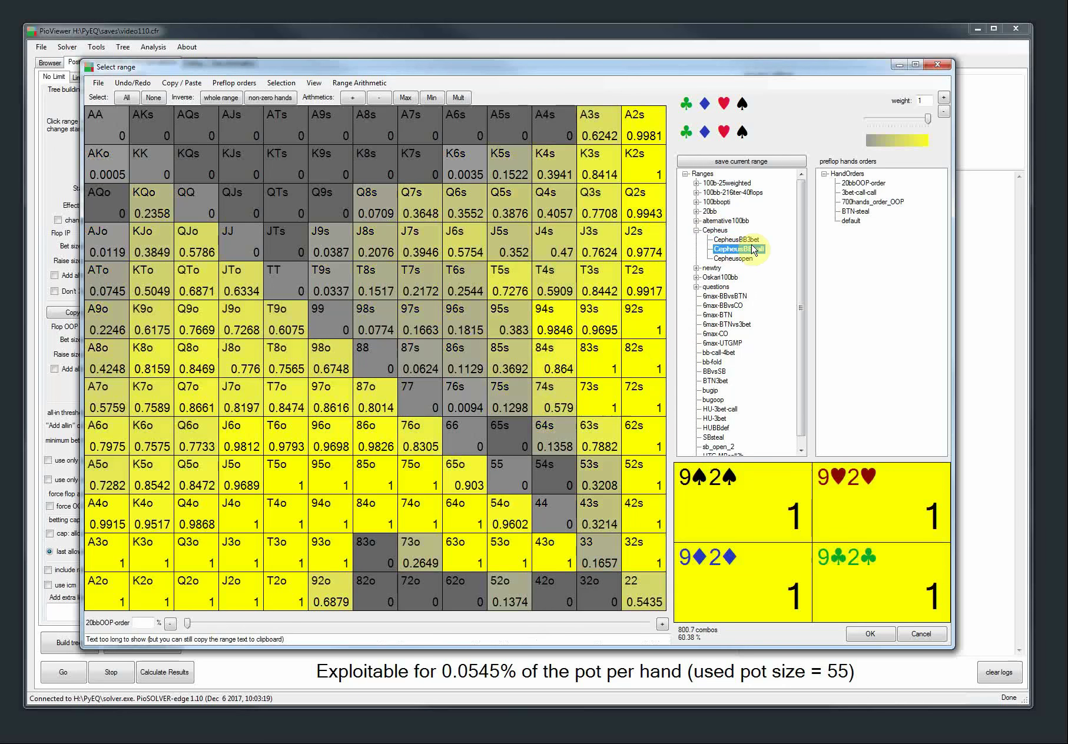
click(352, 83)
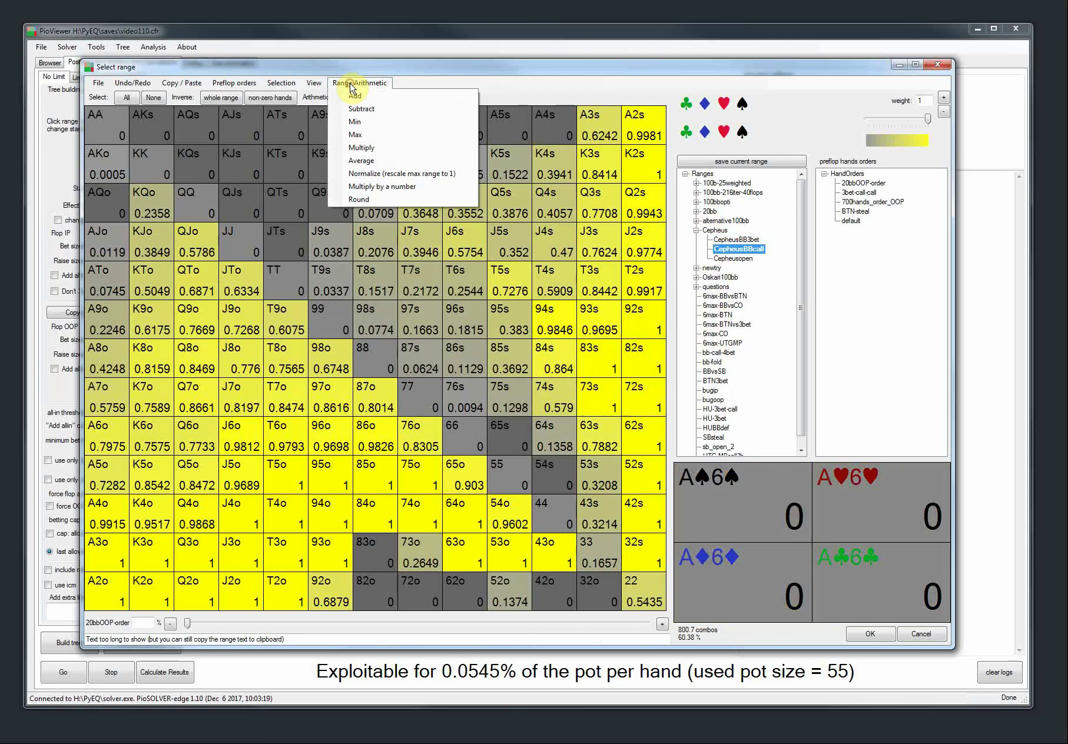
click(360, 199)
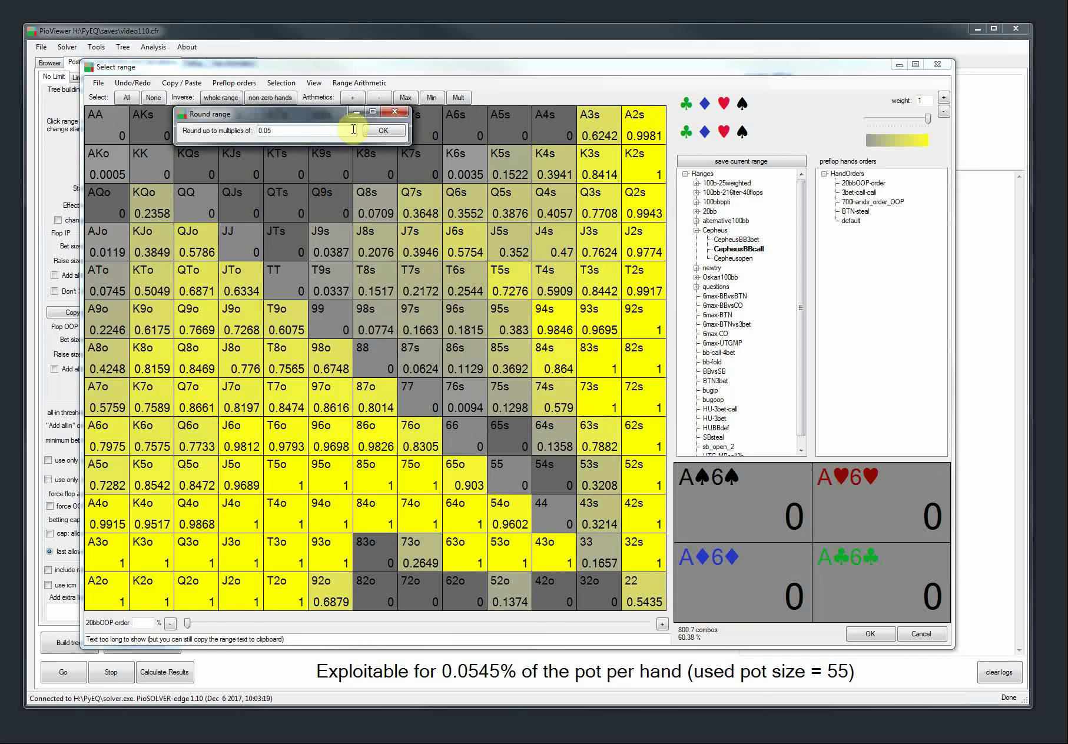
click(372, 132)
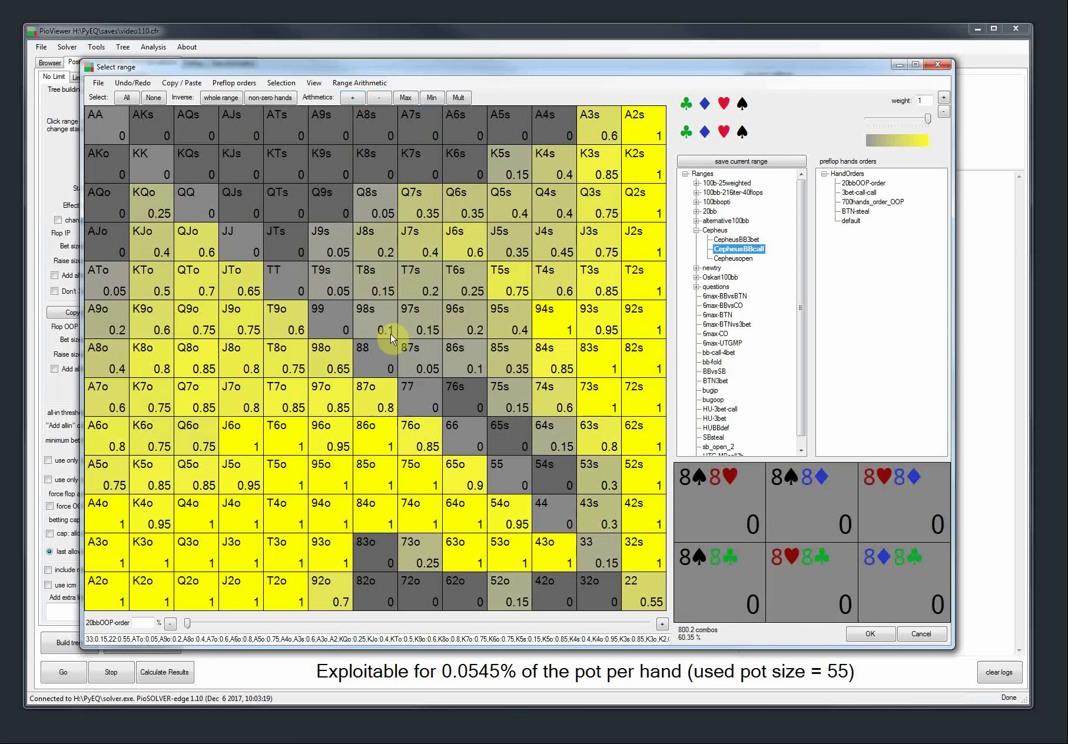
Toggle the T8s hand in the range between full weight and zero, leaving it at 0.
click(341, 85)
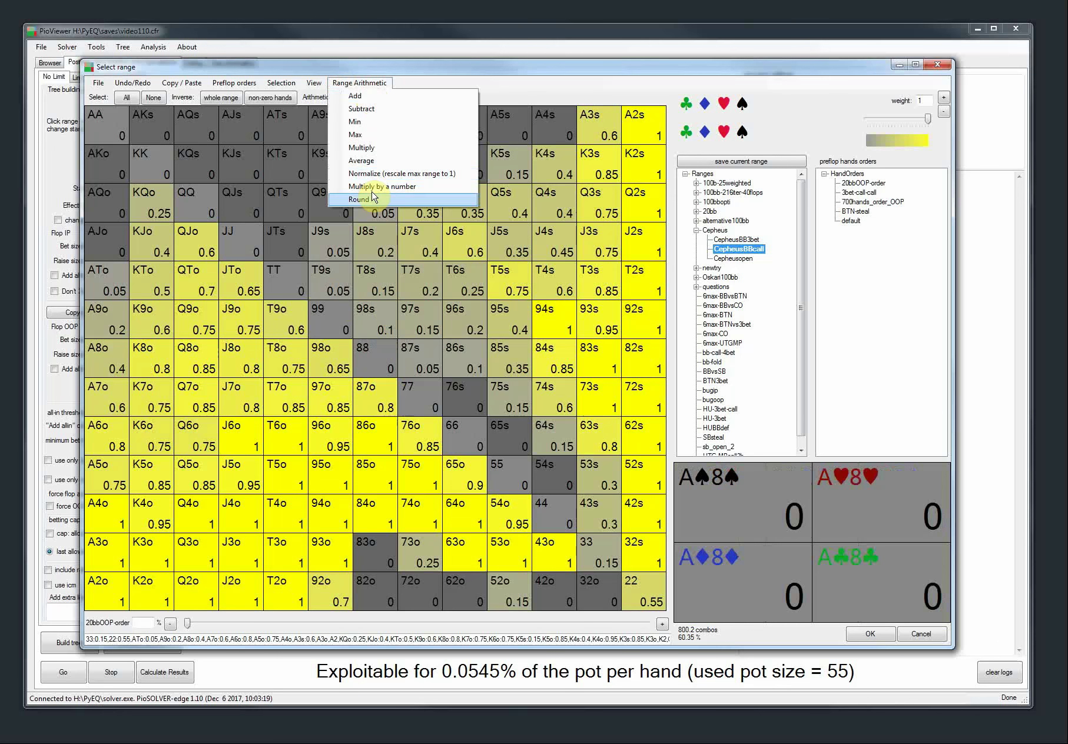
click(360, 270)
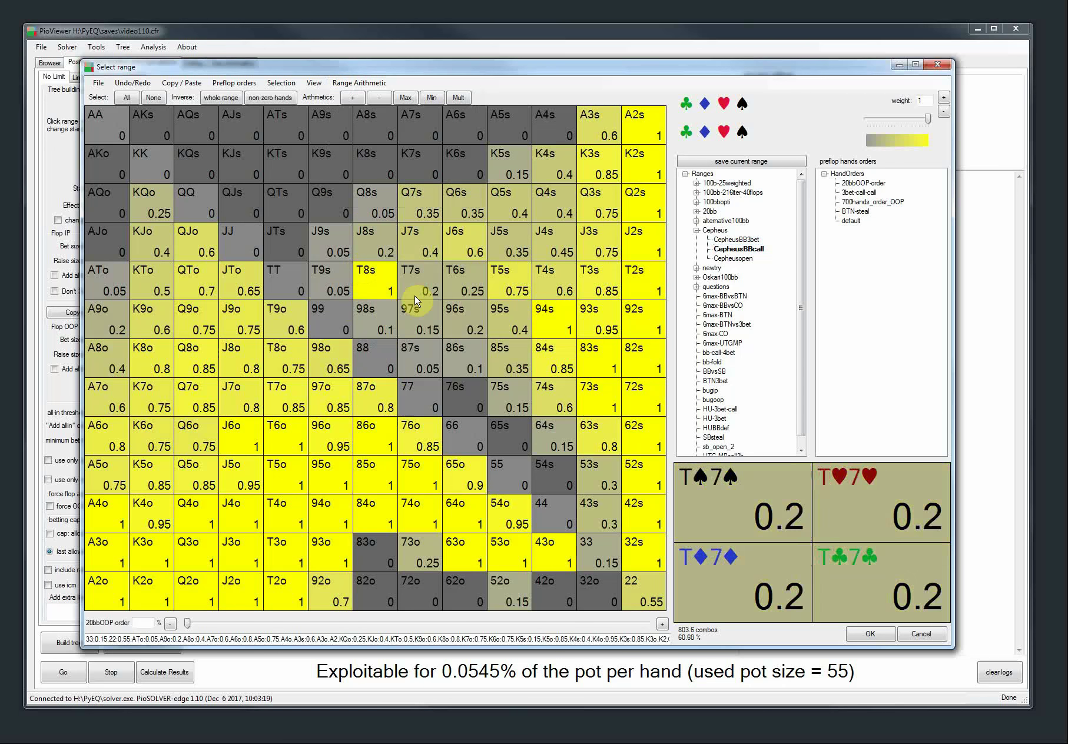
right_click(368, 283)
click(384, 283)
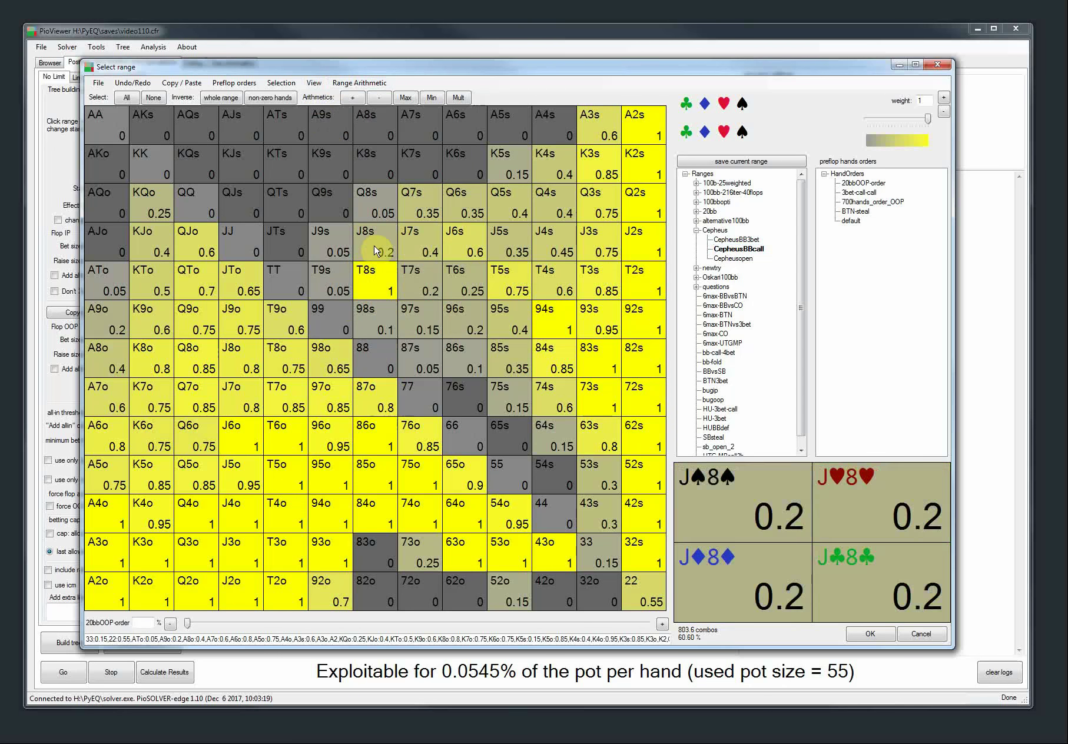
right_click(375, 278)
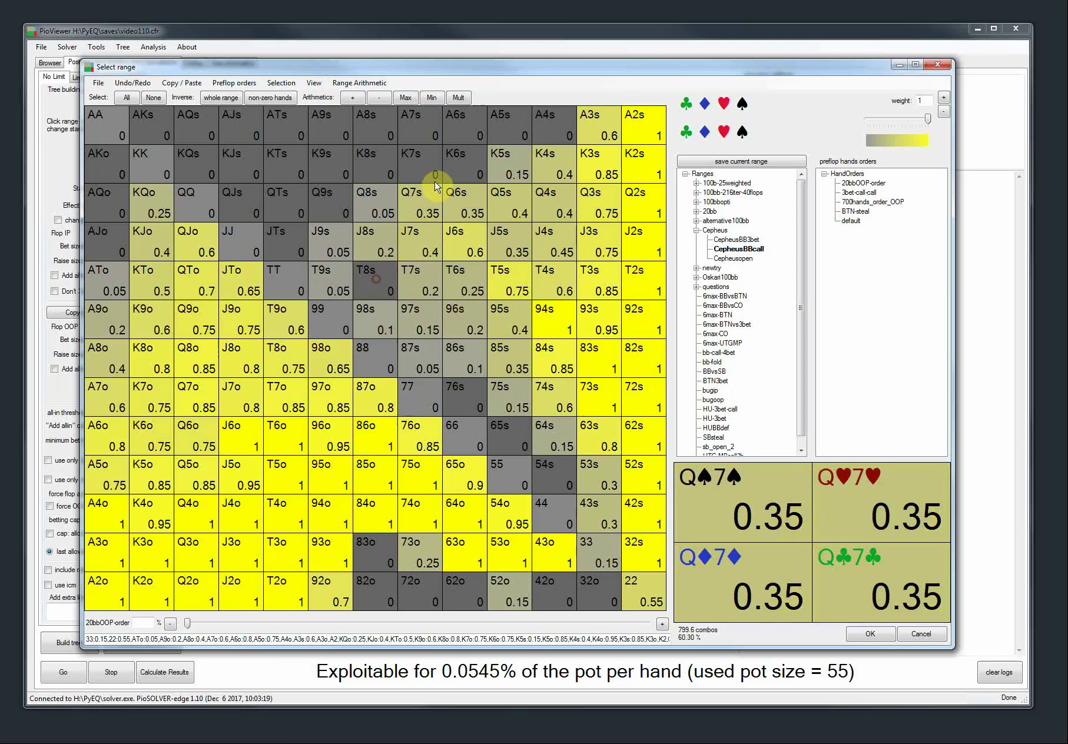
Multiply the whole CepheusBBcall range by 1.1.
click(367, 86)
click(386, 189)
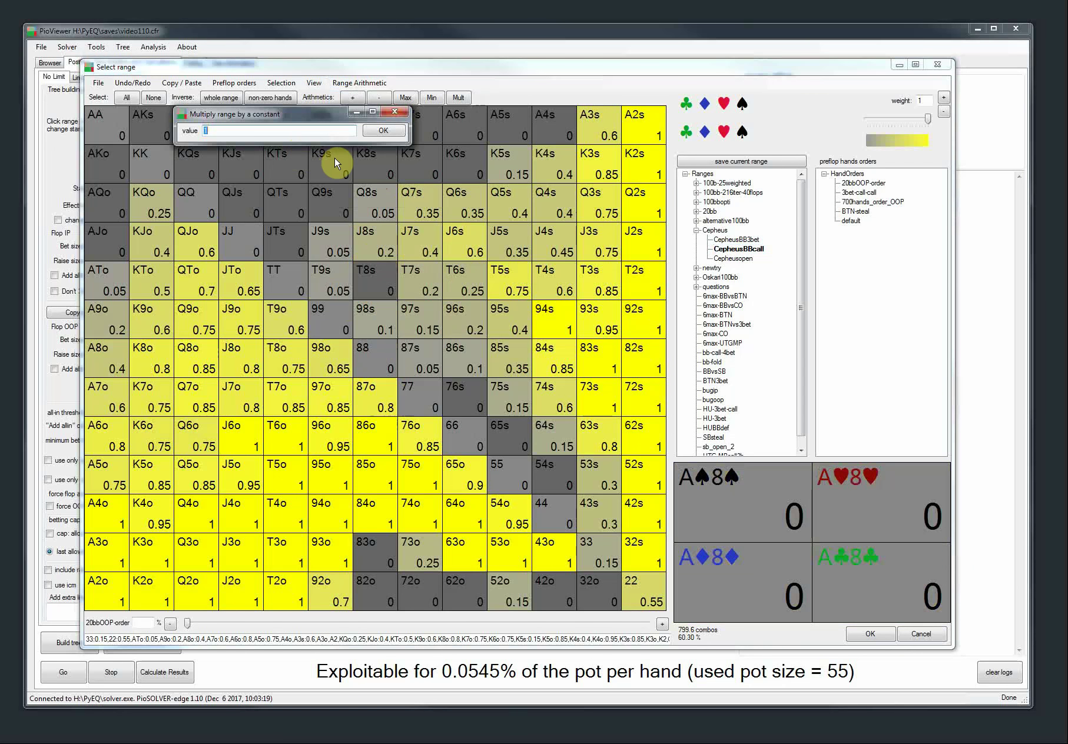
text(1.1)
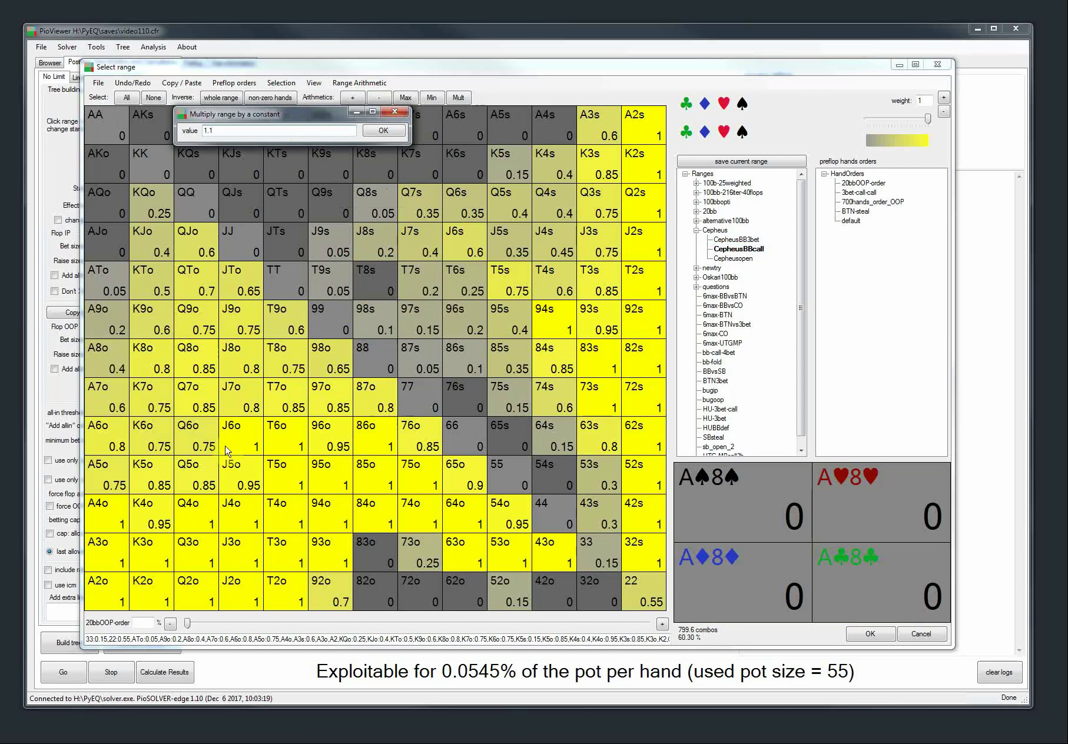
click(383, 130)
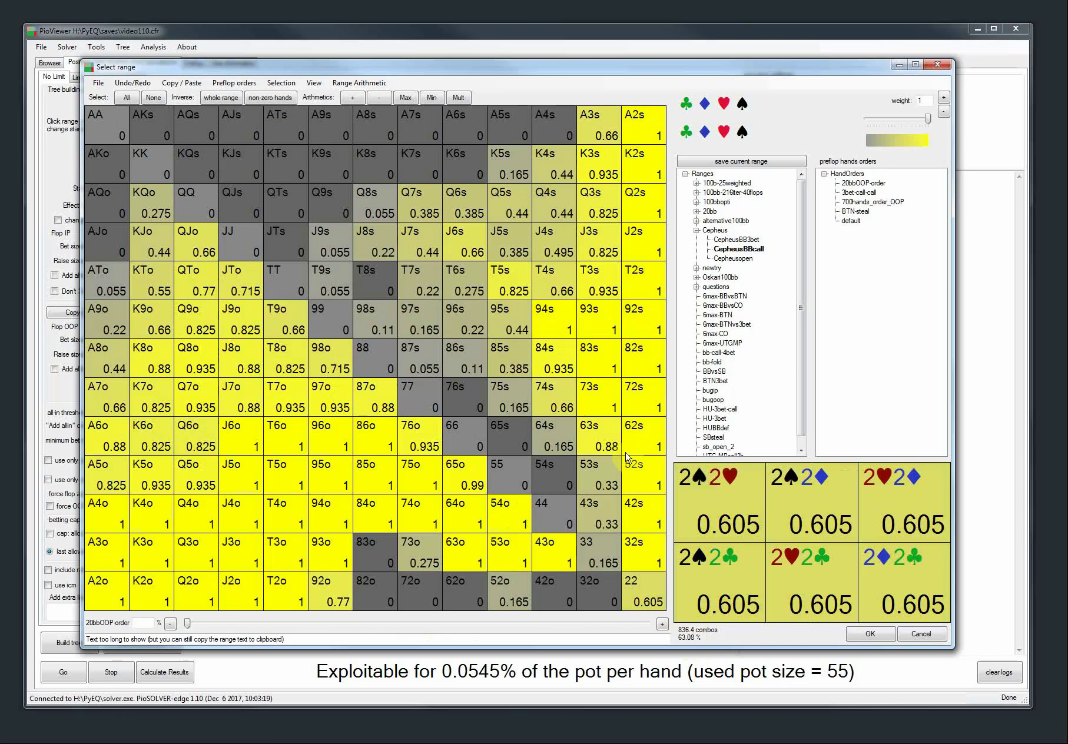
Multiply the range by 1.1 a second time and close the range selector without accepting the changes.
click(356, 83)
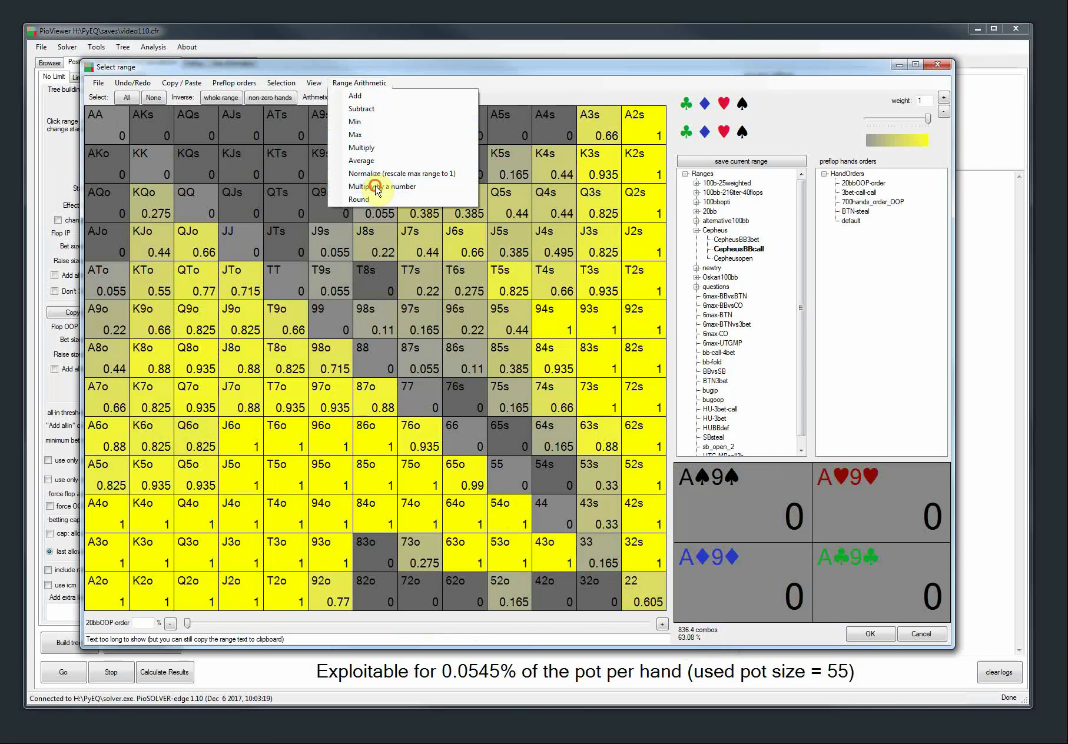
click(376, 189)
click(281, 134)
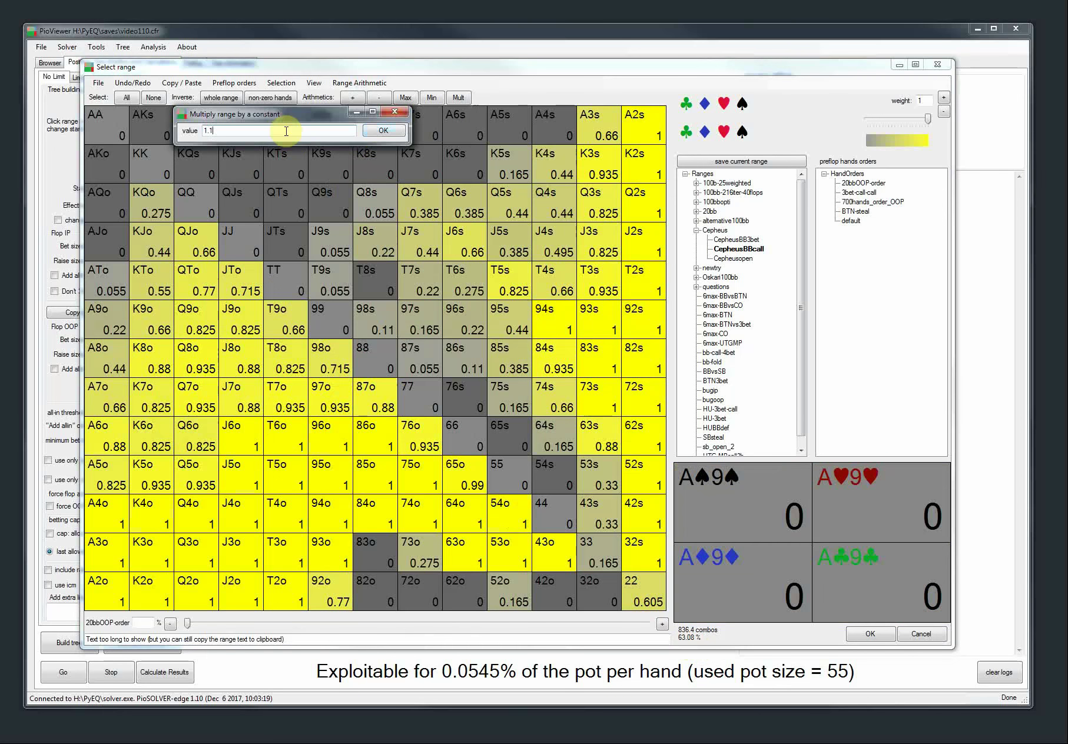
click(376, 131)
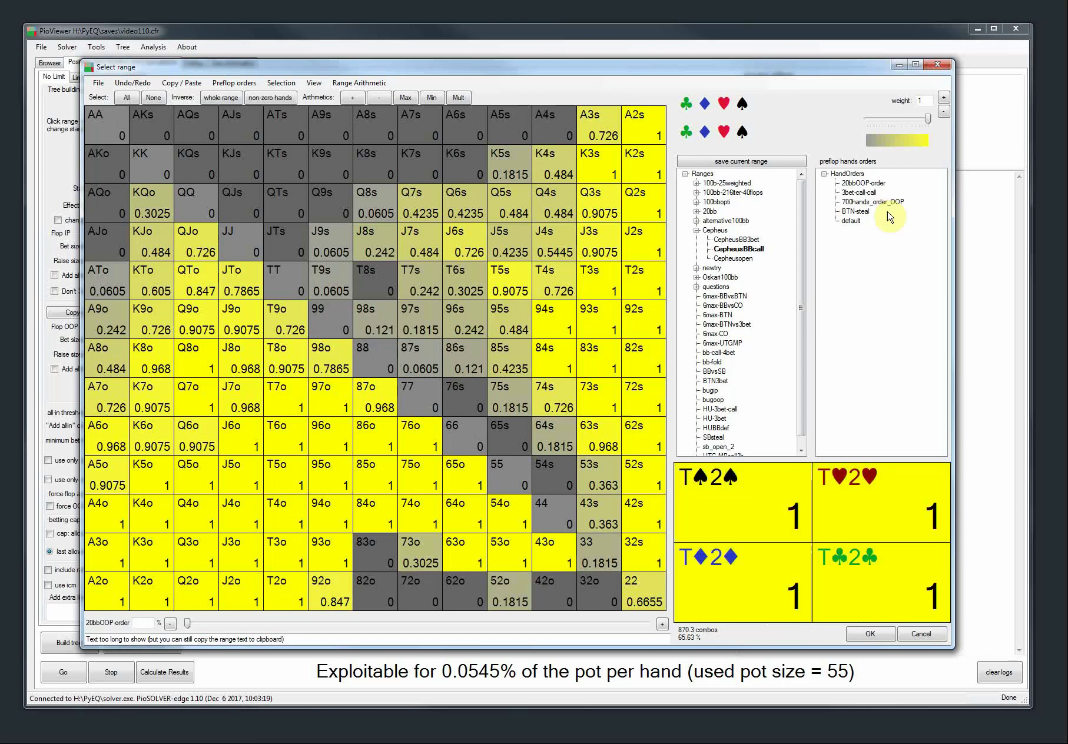
click(940, 72)
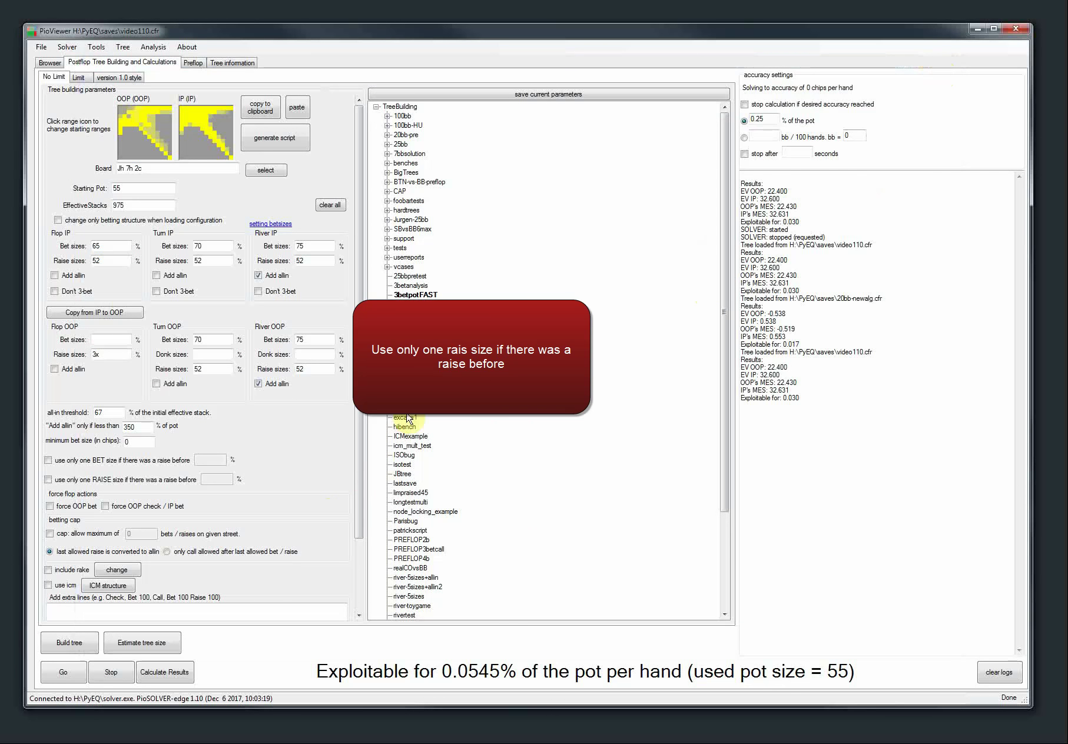
Load the 3betpotFAST tree configuration and set the flop OOP raise sizes to 2x, 3x.
click(409, 323)
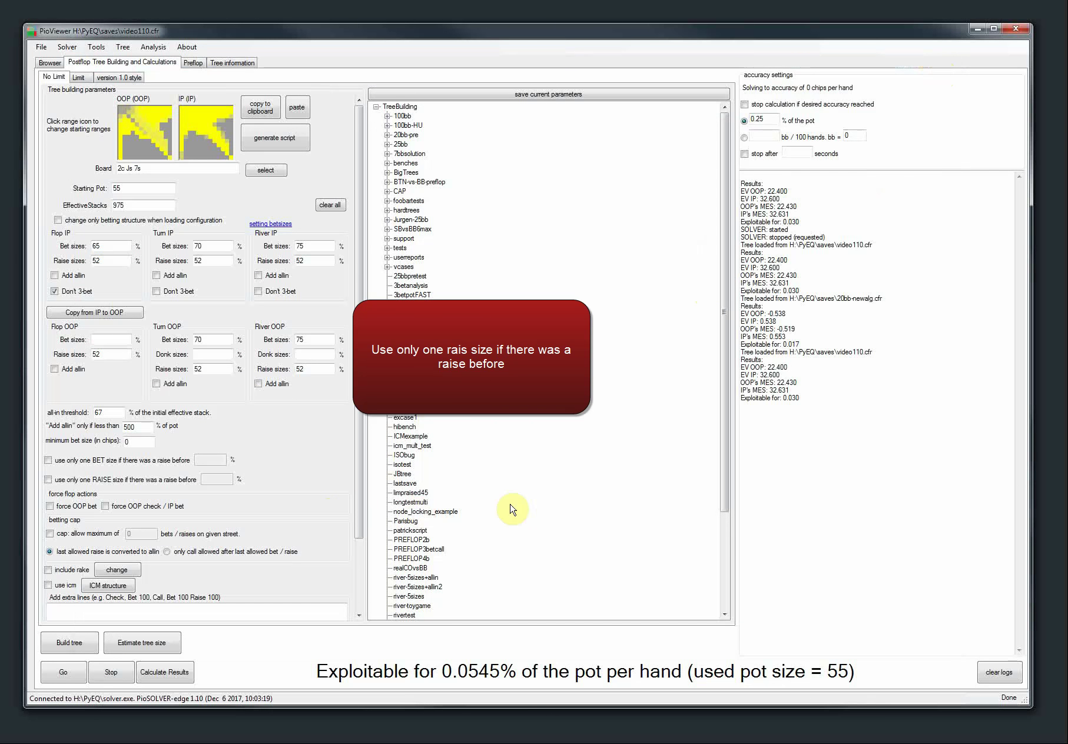
click(412, 294)
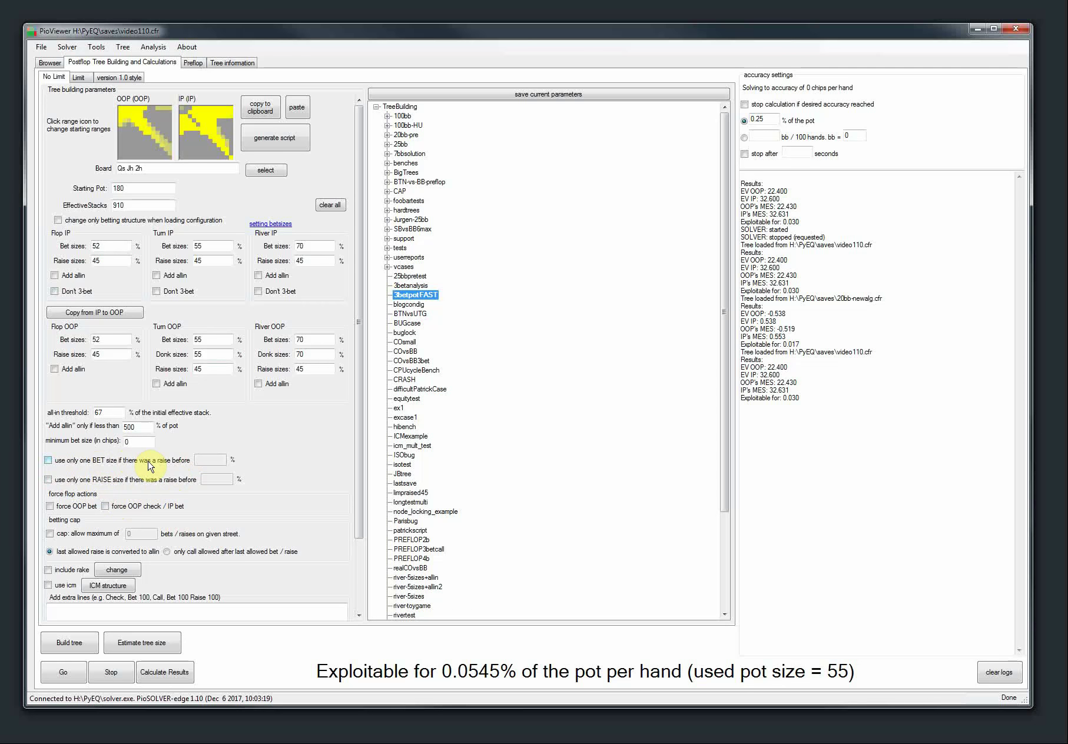
double_click(96, 353)
text(2x)
drag(123, 354, 71, 355)
key(ctrl+c)
Copy the 2x, 3x sizes into the turn and river OOP donk sizes and the IP raise sizes on all streets.
double_click(217, 352)
key(ctrl+v)
double_click(306, 354)
key(ctrl+v)
double_click(309, 260)
key(ctrl+v)
double_click(211, 260)
key(ctrl+v)
double_click(106, 260)
key(ctrl+v)
Set the river IP raise sizes and the river OOP donk sizes to 3x.
click(316, 266)
double_click(315, 262)
text(3x)
double_click(315, 354)
text(3)
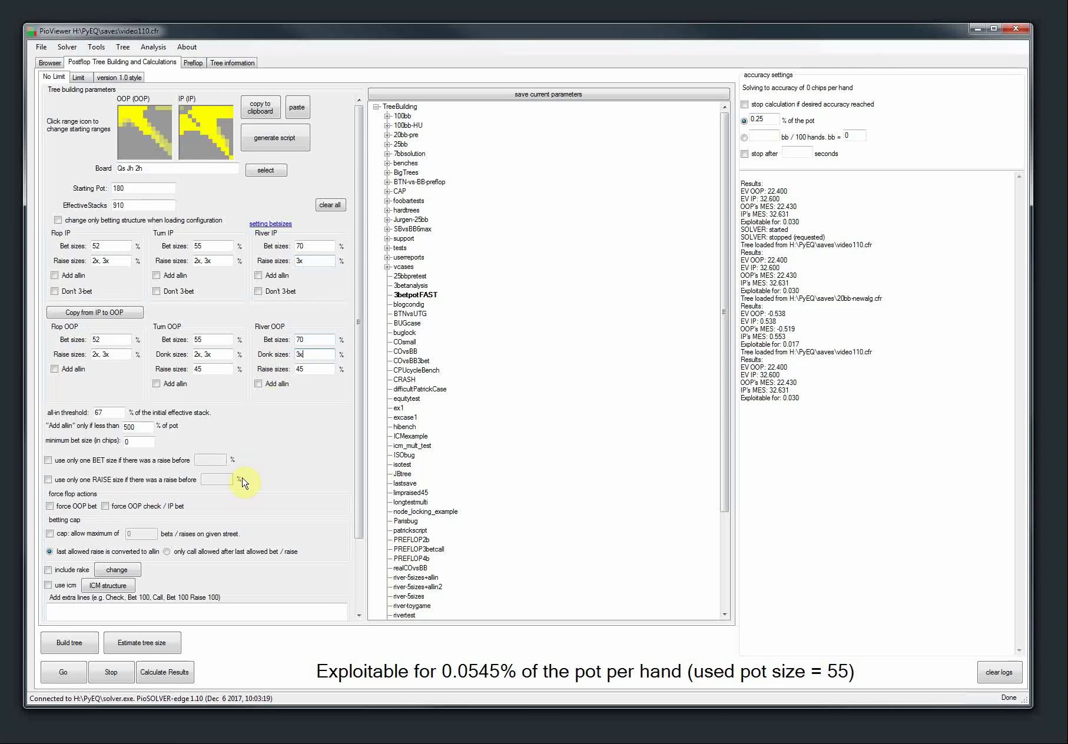
Try to estimate the tree size, then clear the OOP donk sizes for the turn and river.
click(143, 645)
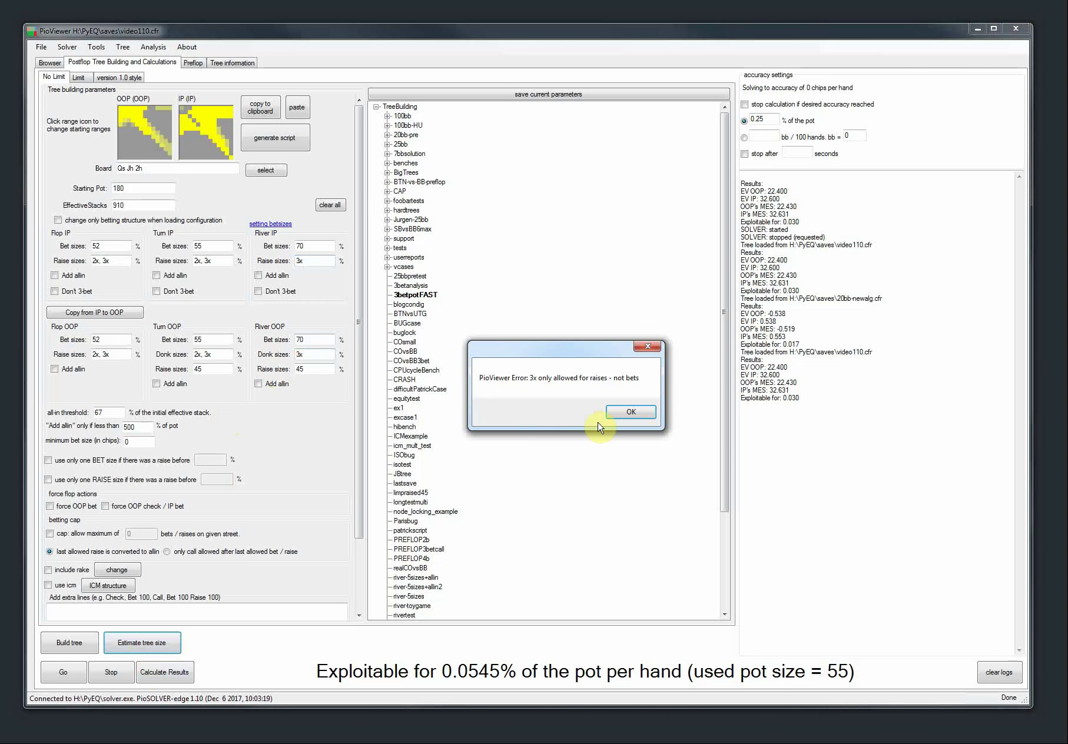
click(631, 417)
double_click(226, 353)
key(ctrl+c)
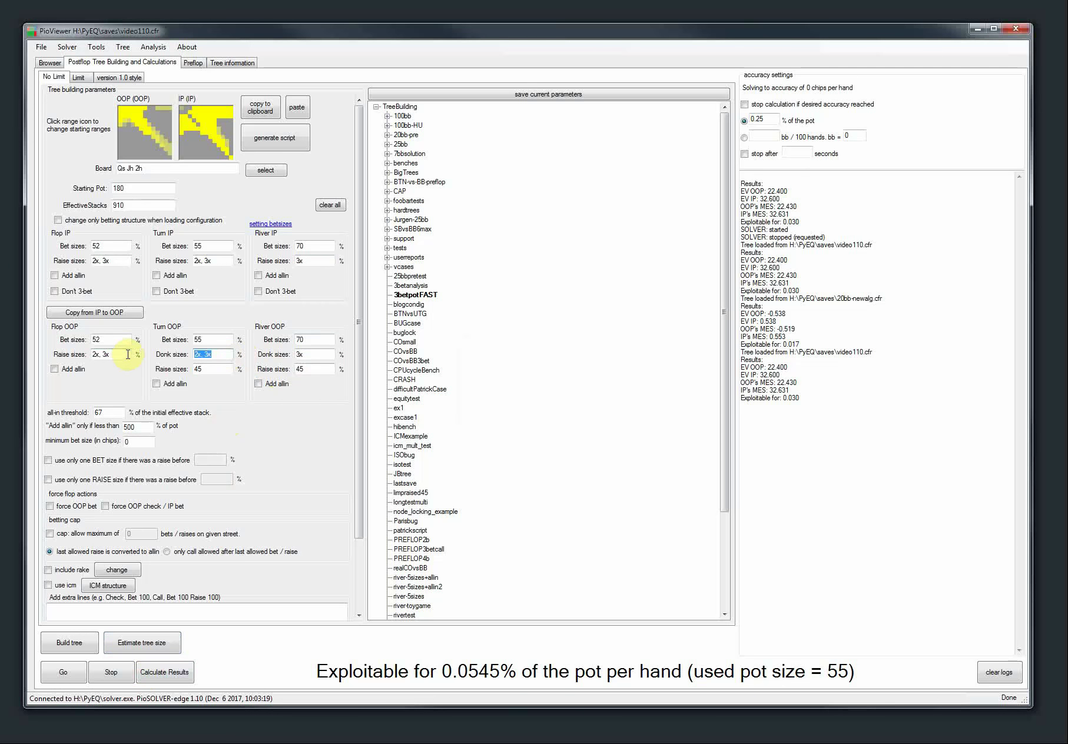
key(Delete)
double_click(317, 354)
key(Delete)
Set the OOP raise sizes to 2x, 3x on the turn and 3x on the river, and estimate the tree size.
double_click(224, 371)
key(ctrl+v)
click(311, 372)
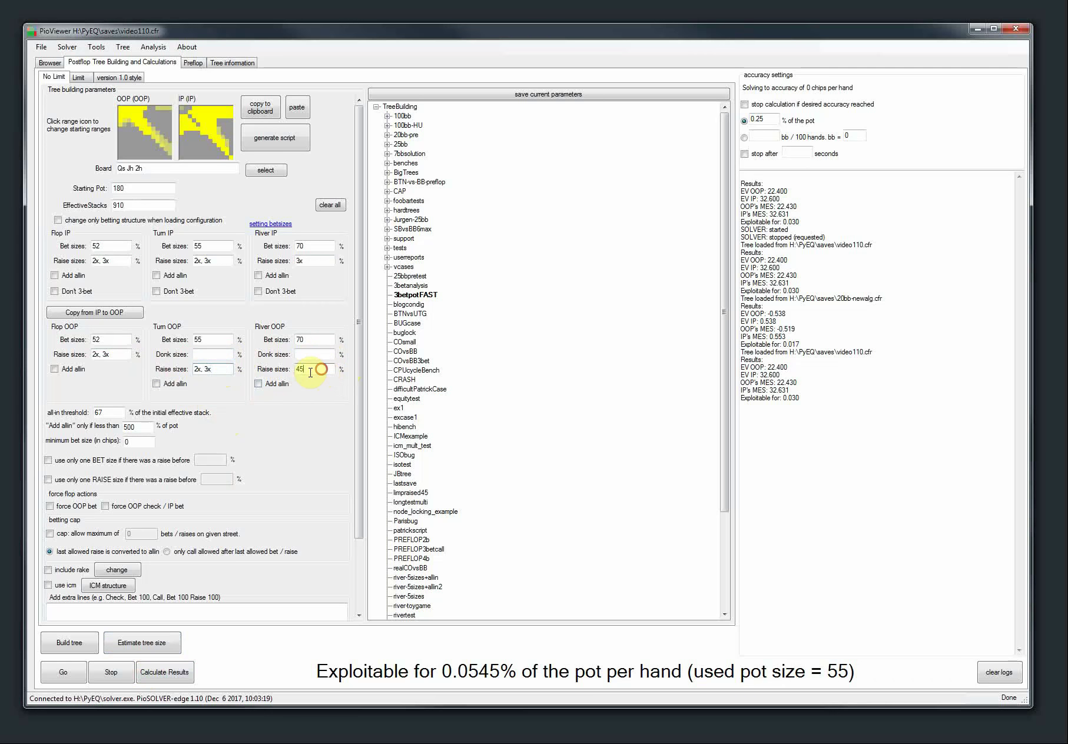
double_click(306, 371)
text(3x)
click(156, 640)
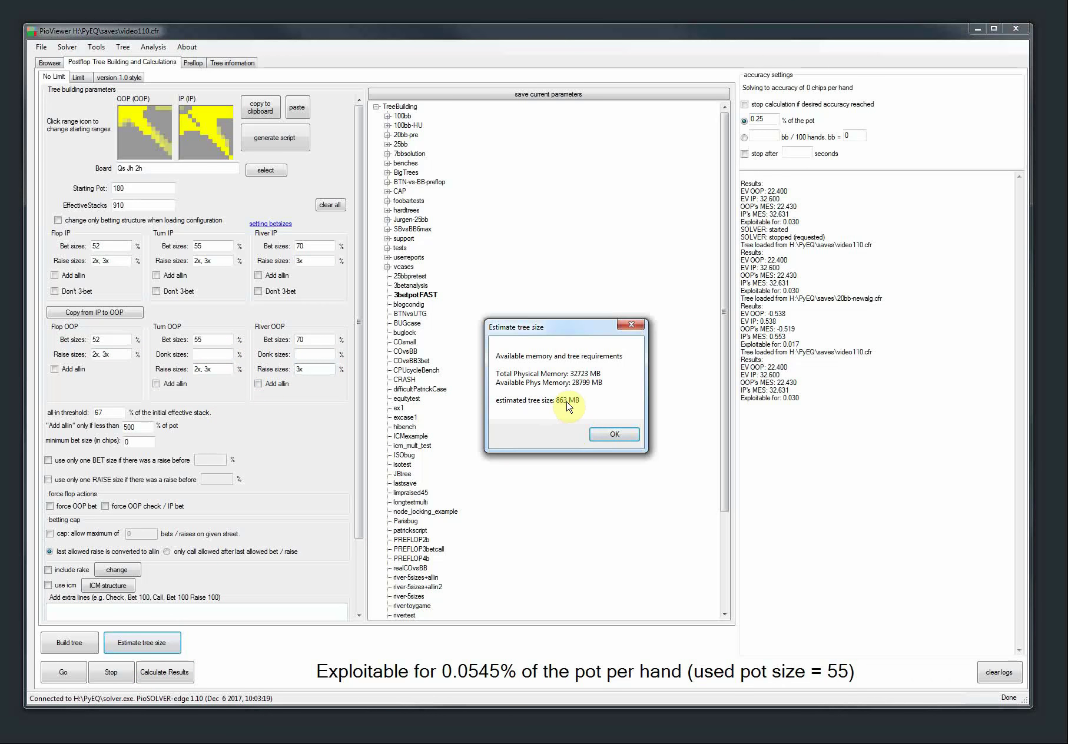
click(612, 434)
Set the effective stacks to 1500 and estimate the tree size again.
double_click(137, 206)
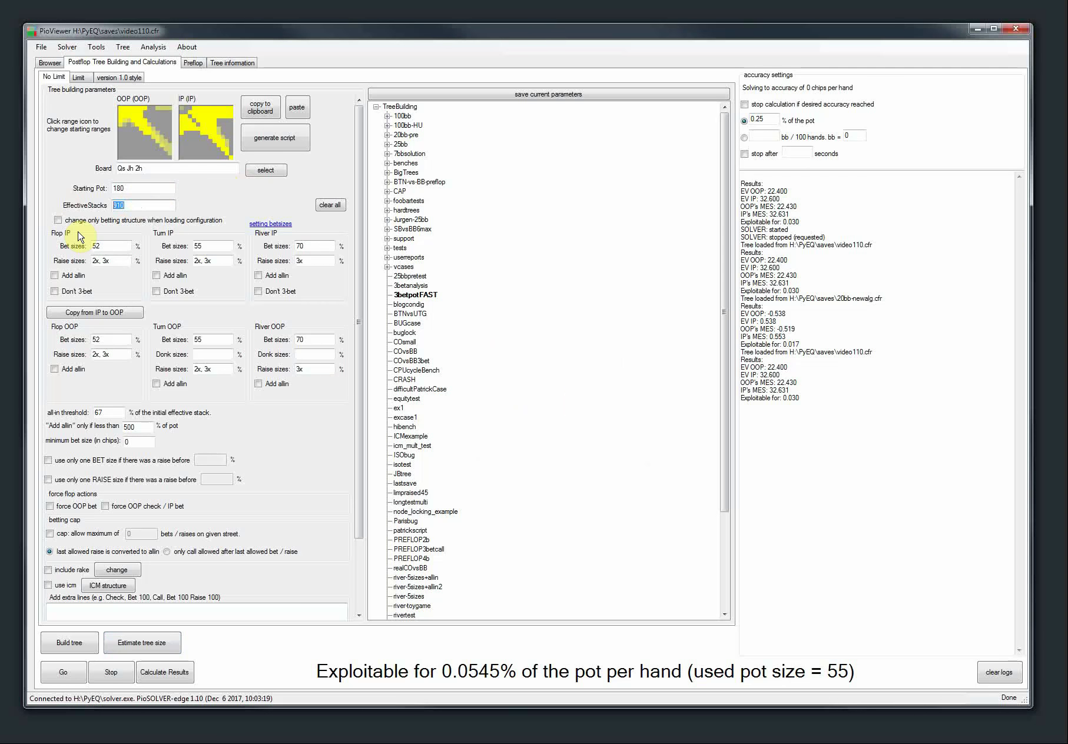
text(1)
click(158, 647)
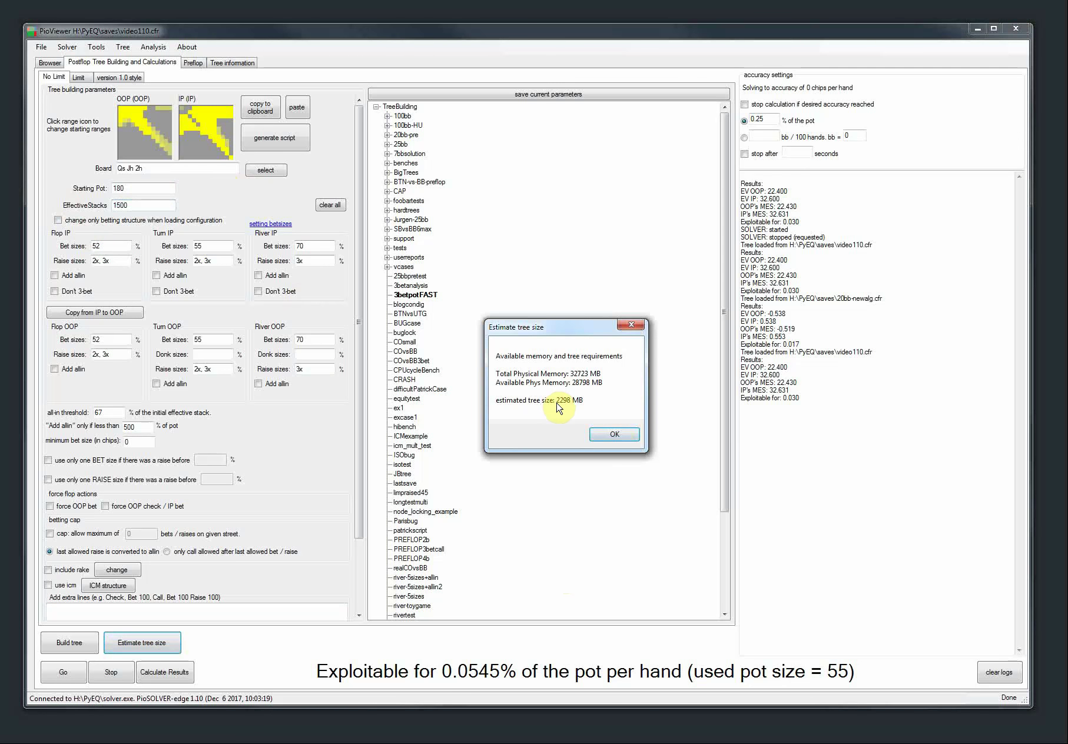
click(614, 433)
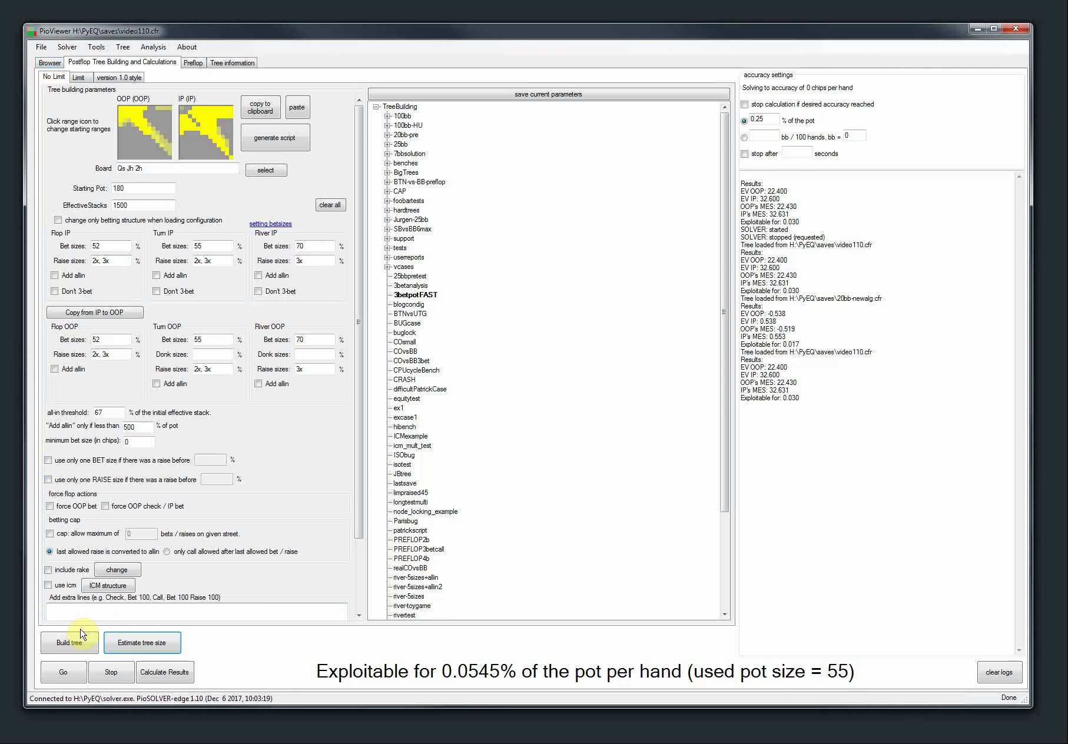
Build the tree and go to the node after OOP's BET 94 in the browser.
click(61, 642)
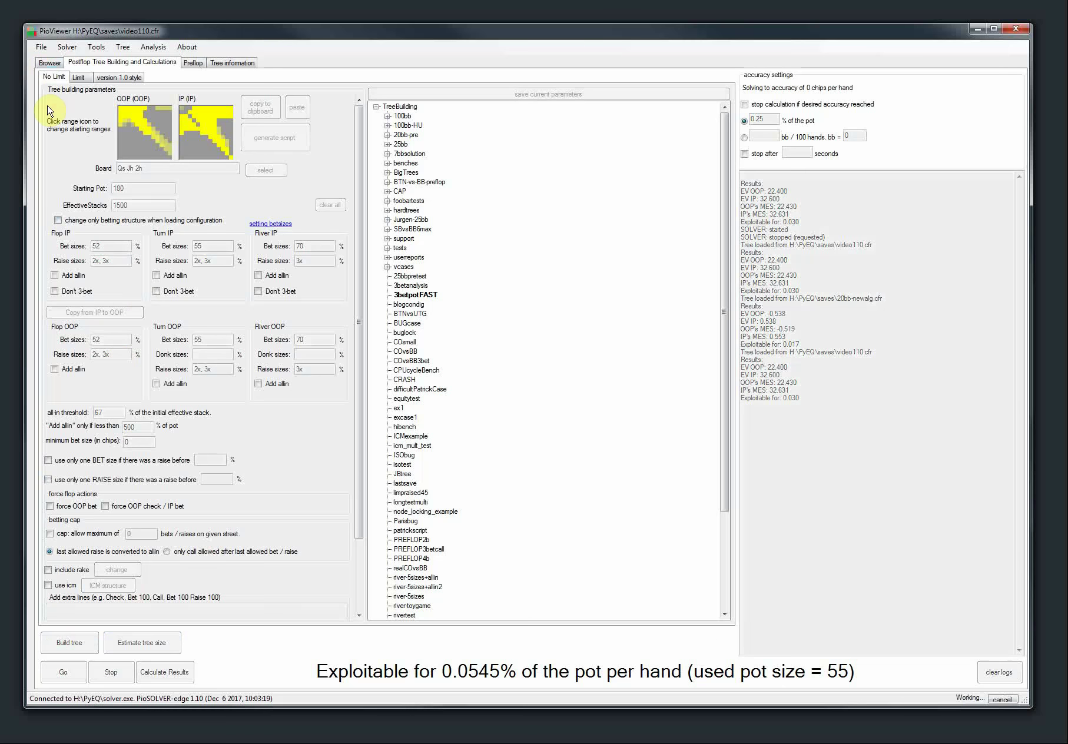
click(47, 63)
click(206, 79)
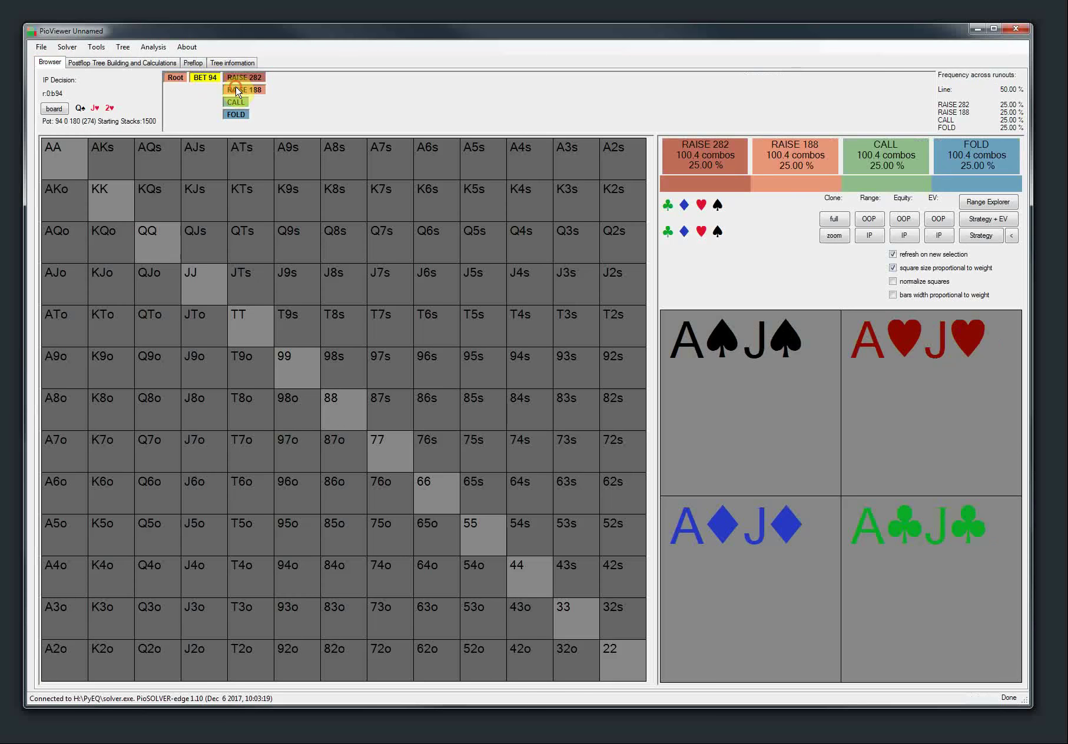
Follow the line RAISE 188, CALL, 4♦ turn, CHECK, BET 306 to view OOP's available raise sizes.
click(241, 89)
click(281, 102)
click(343, 90)
click(332, 77)
click(362, 78)
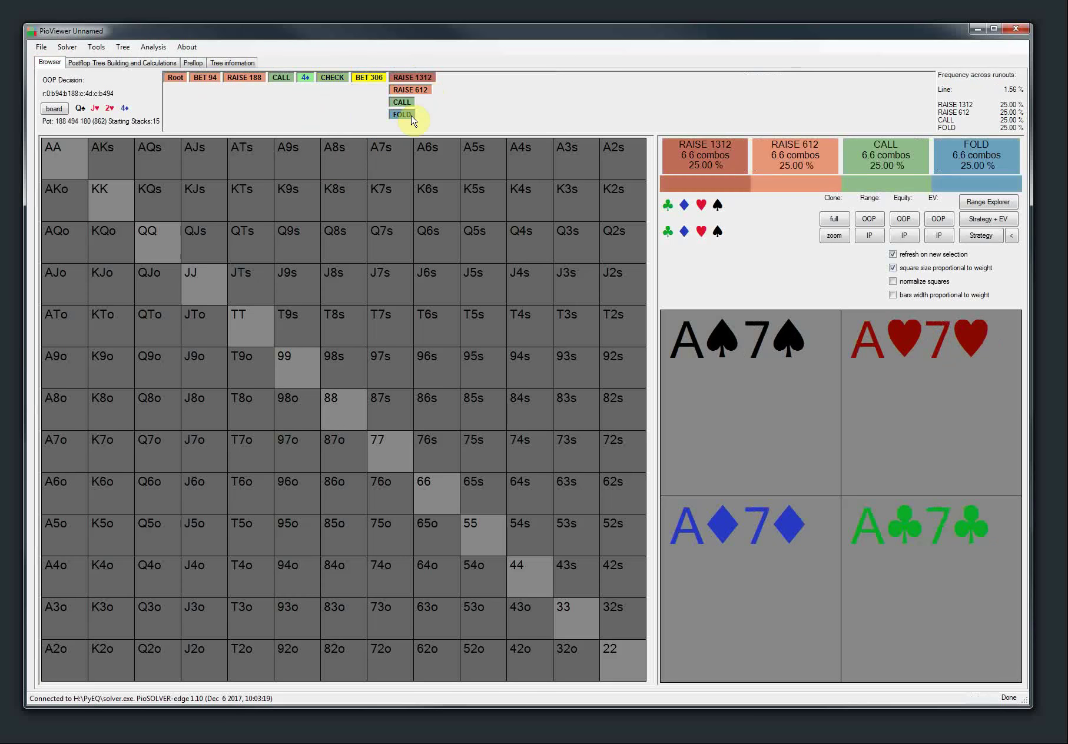
Enable using only one RAISE size after an earlier raise, set it to 75%, and estimate the tree size.
click(104, 67)
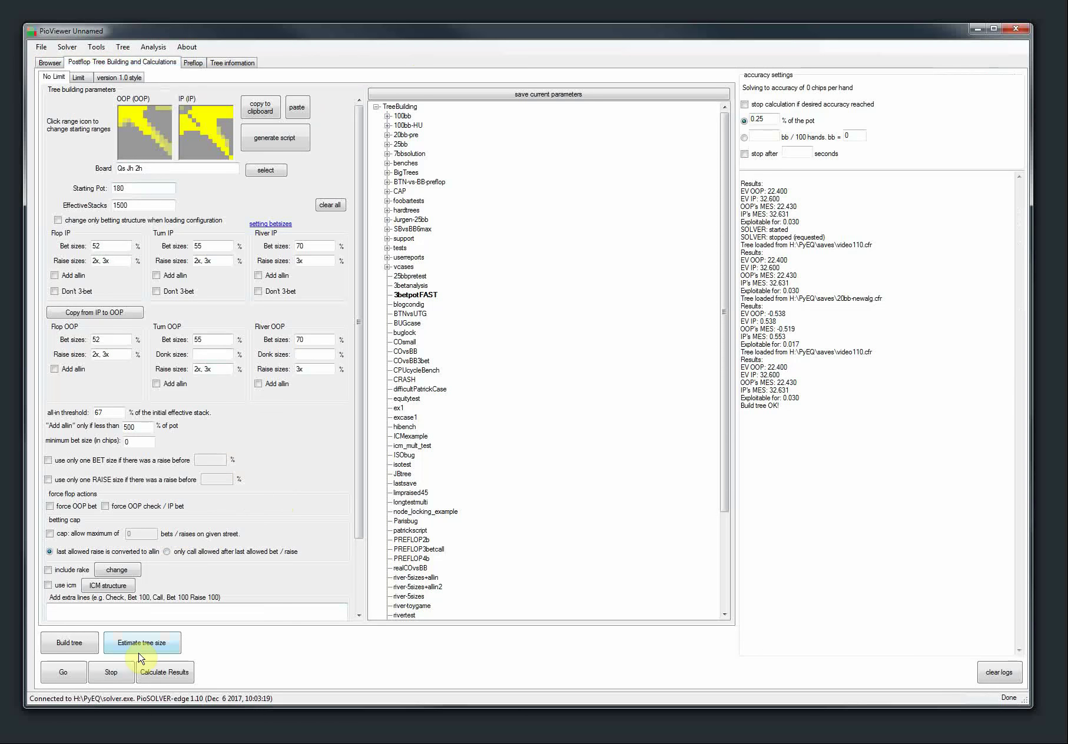
click(49, 480)
click(219, 477)
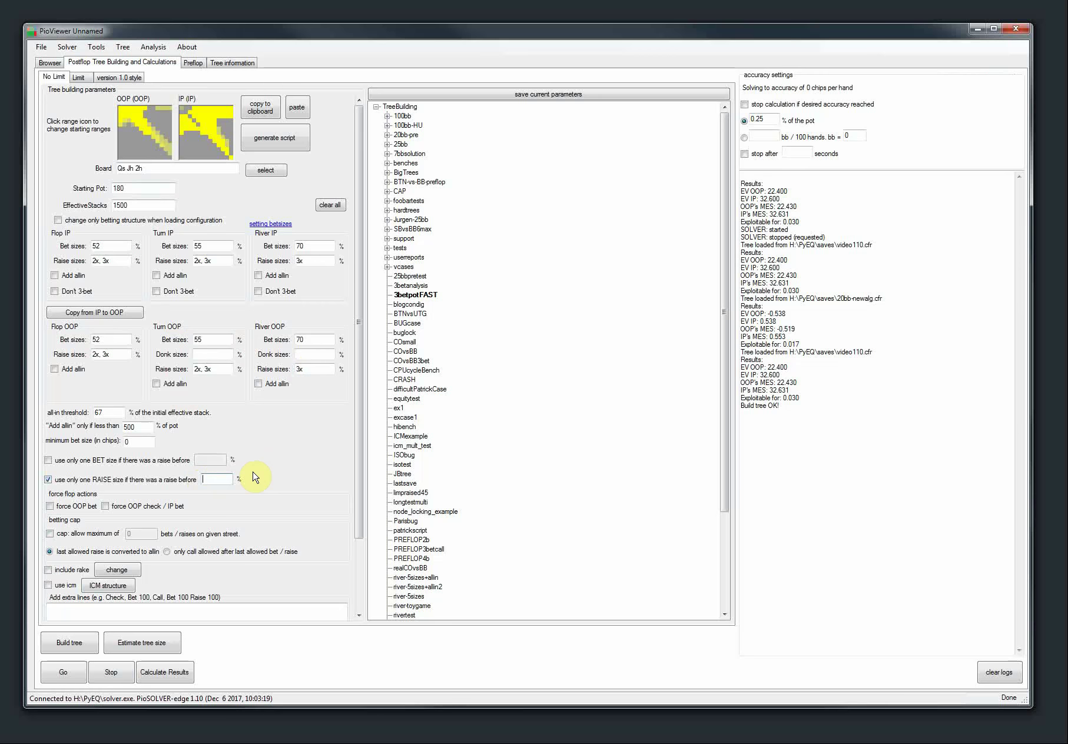
text(75)
click(144, 645)
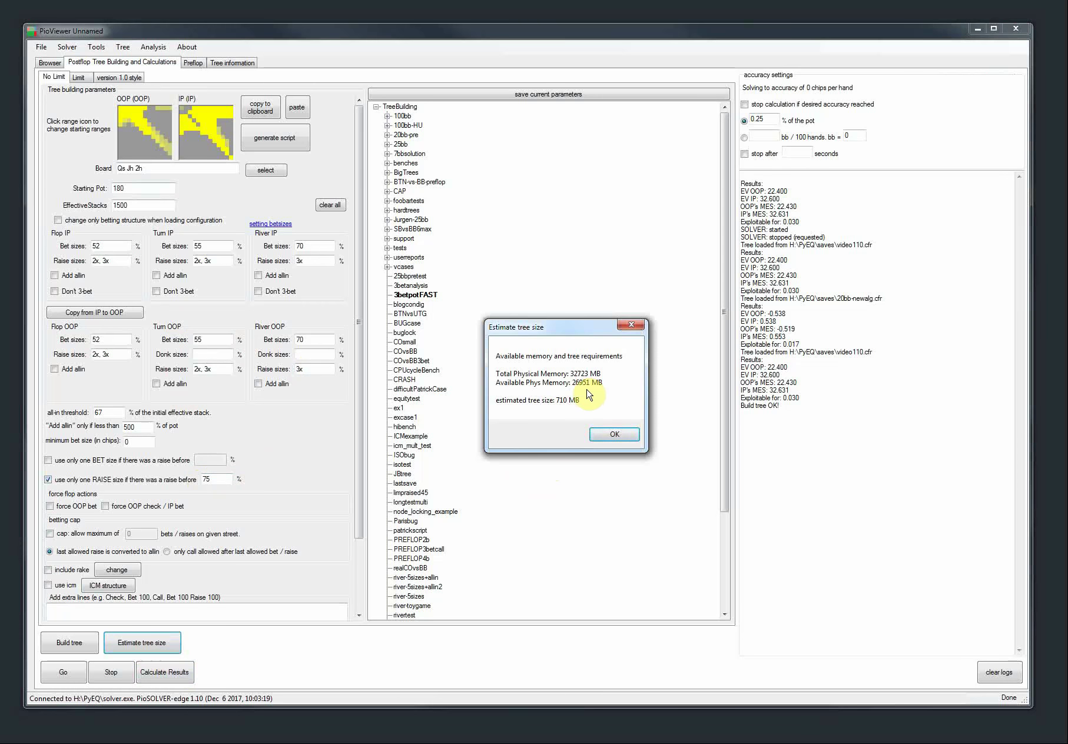
click(615, 434)
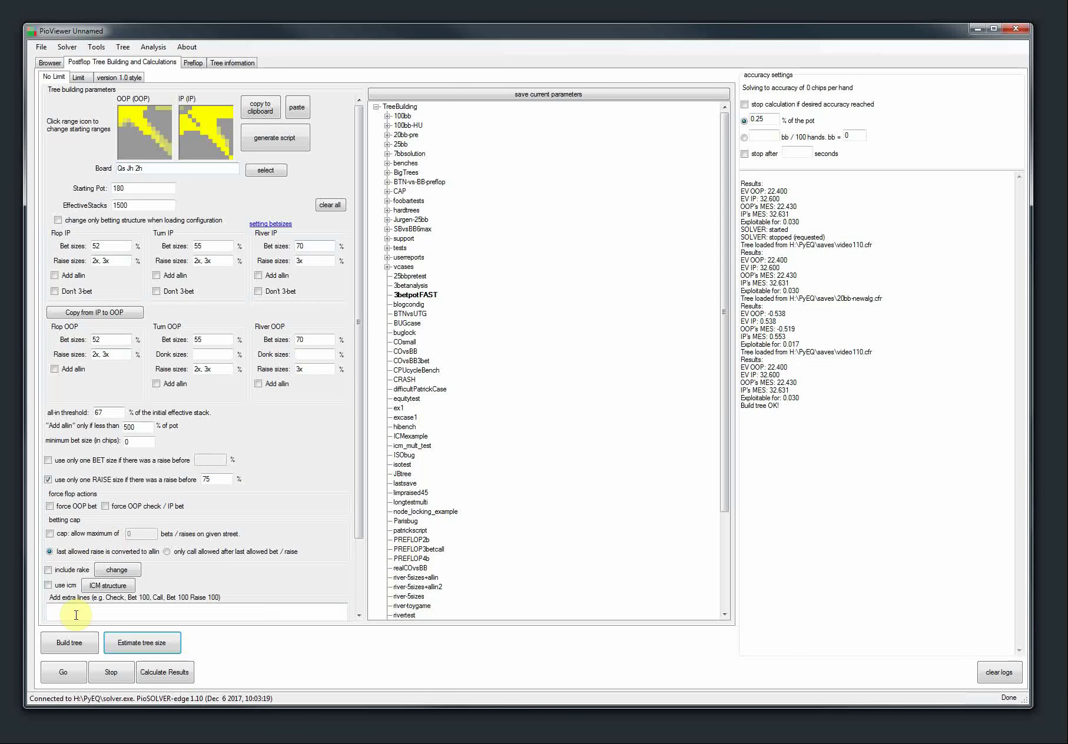
Build the tree and follow BET 94, RAISE 188, CALL, 3♦ turn, CHECK, BET 306 to examine OOP's raise options.
click(68, 643)
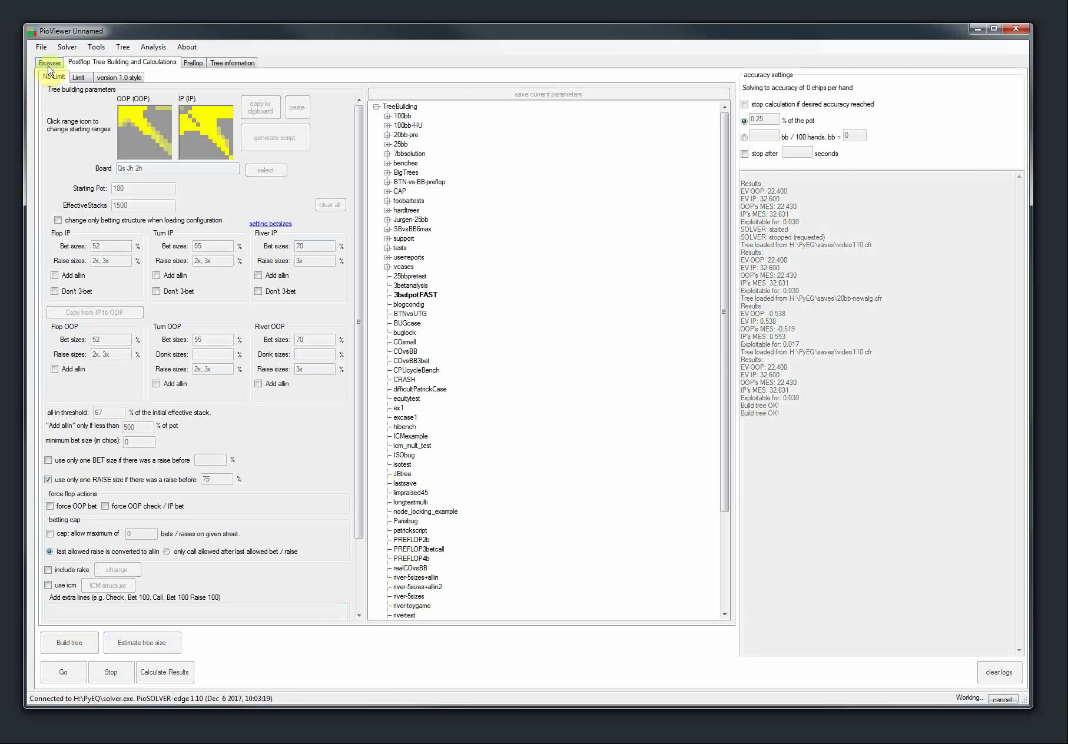
click(48, 65)
click(205, 82)
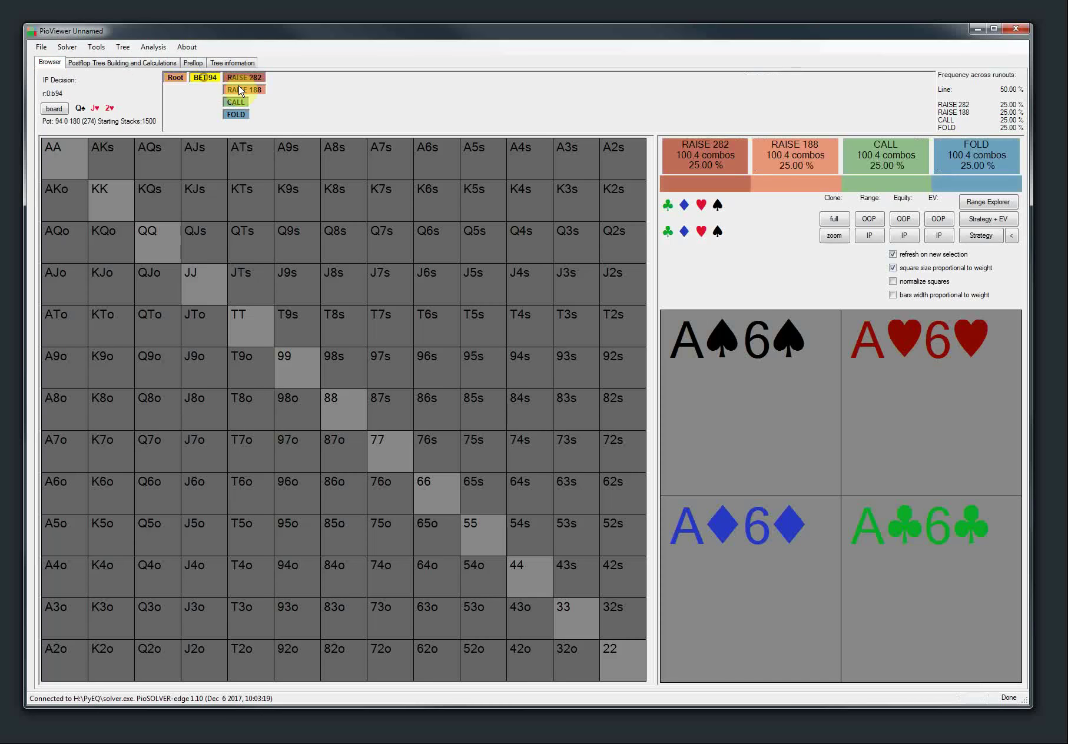
click(230, 88)
click(280, 90)
click(325, 89)
click(332, 77)
click(365, 77)
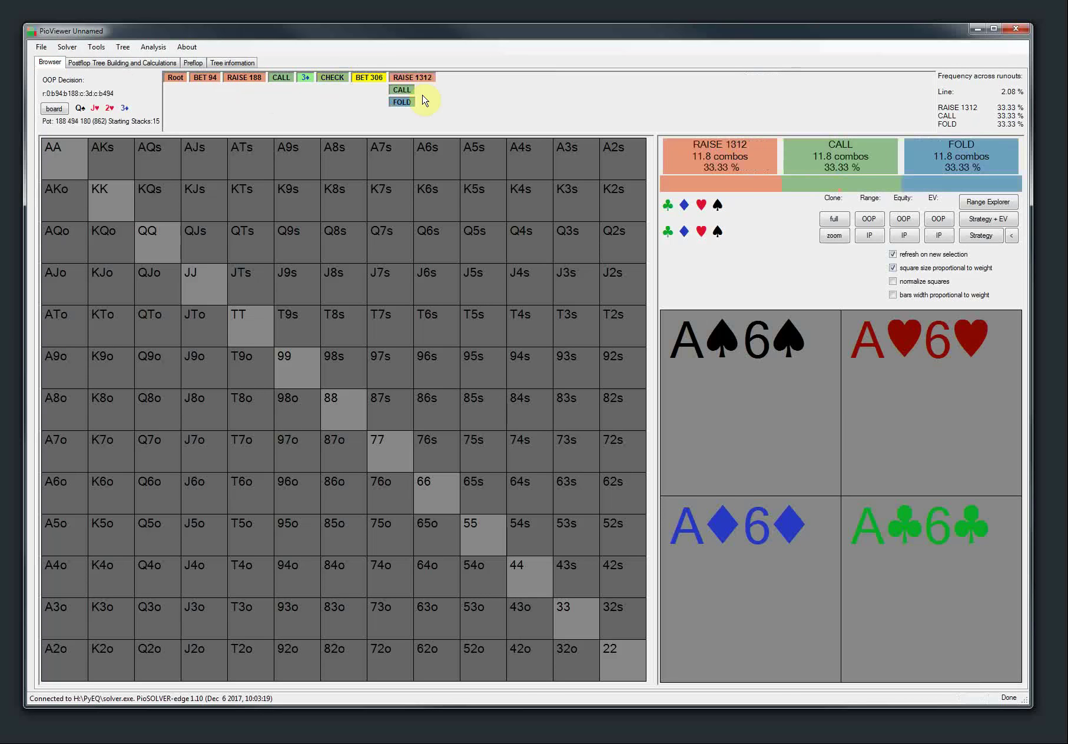
click(112, 62)
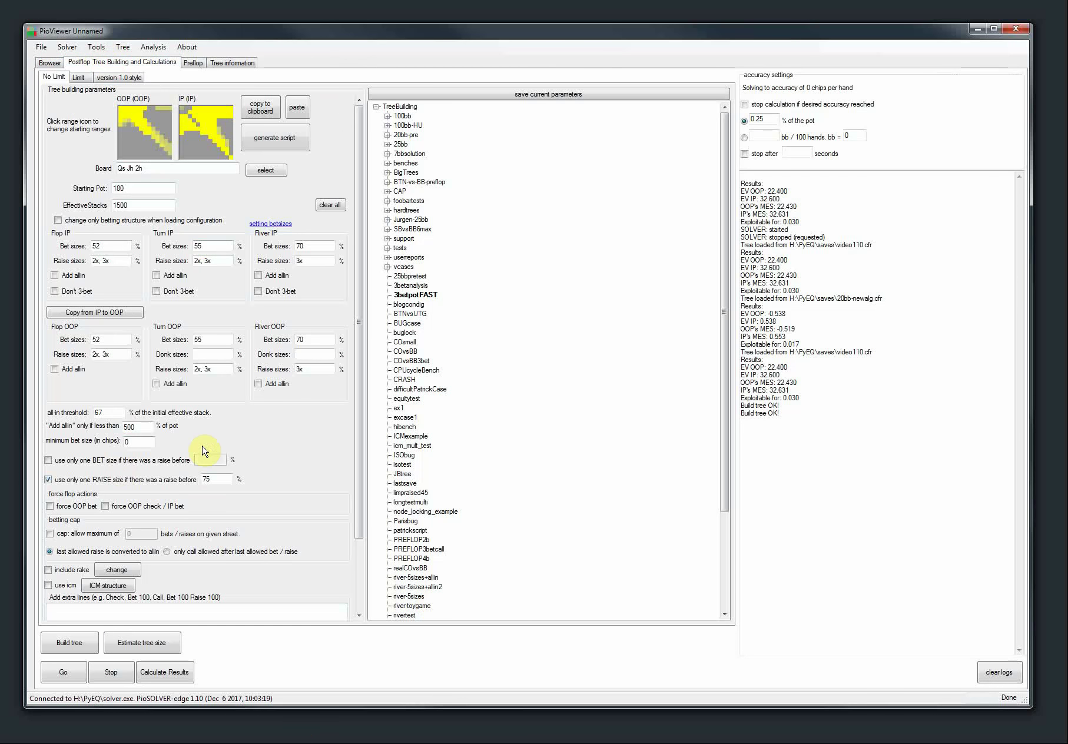
double_click(147, 427)
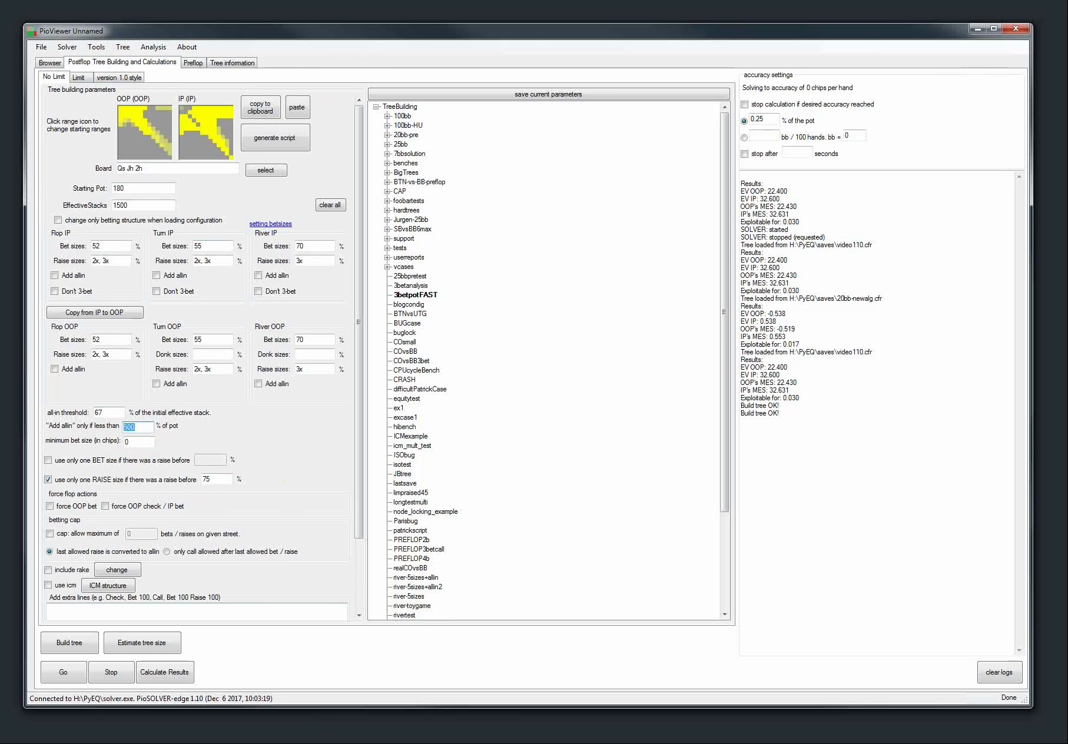
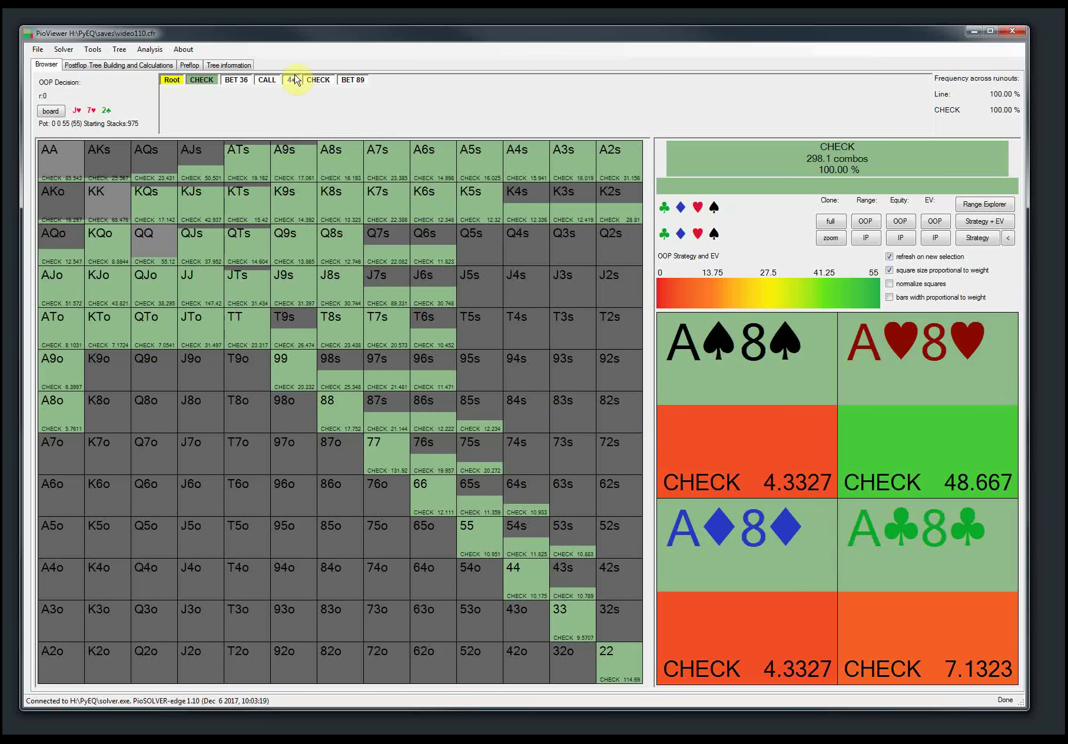
Follow the video110.cfr line to the 4♦ turn, CHECK, BET 89 and examine OOP's response strategy.
click(292, 83)
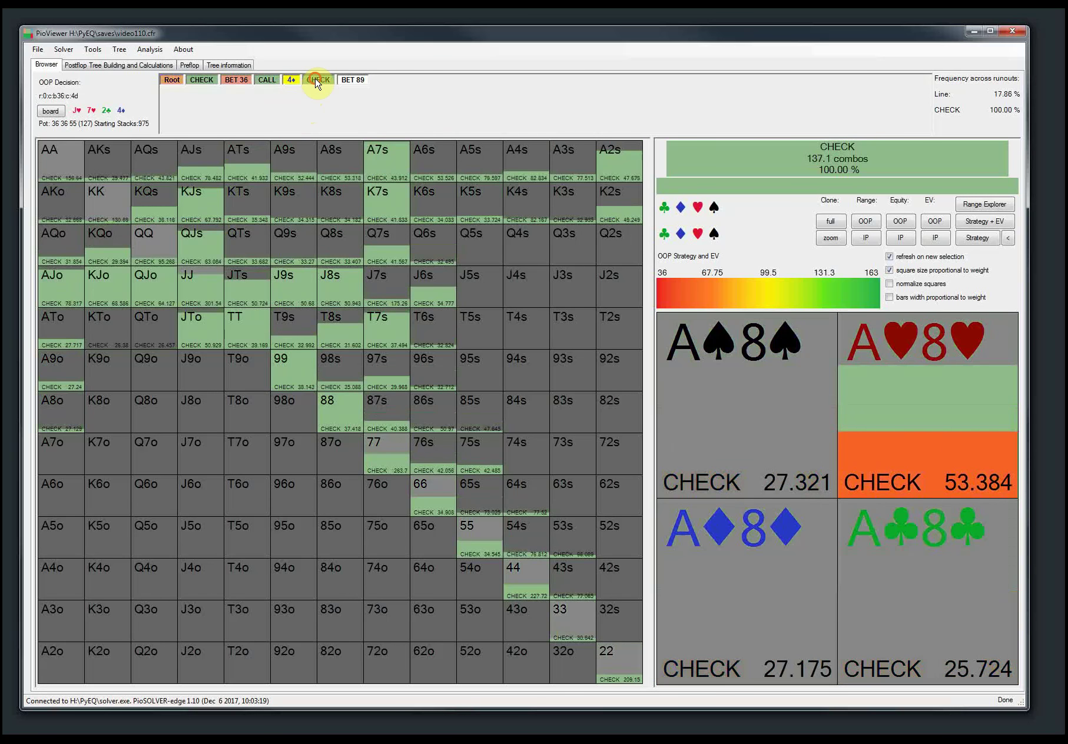
click(317, 80)
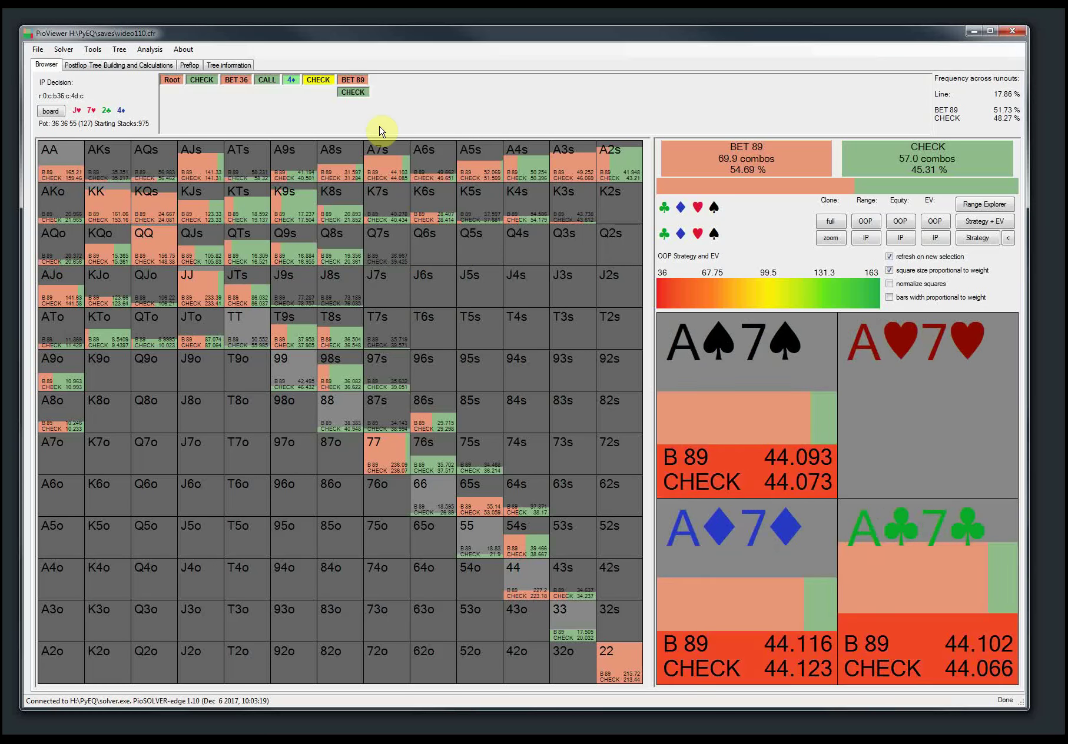
click(351, 80)
click(320, 82)
click(352, 80)
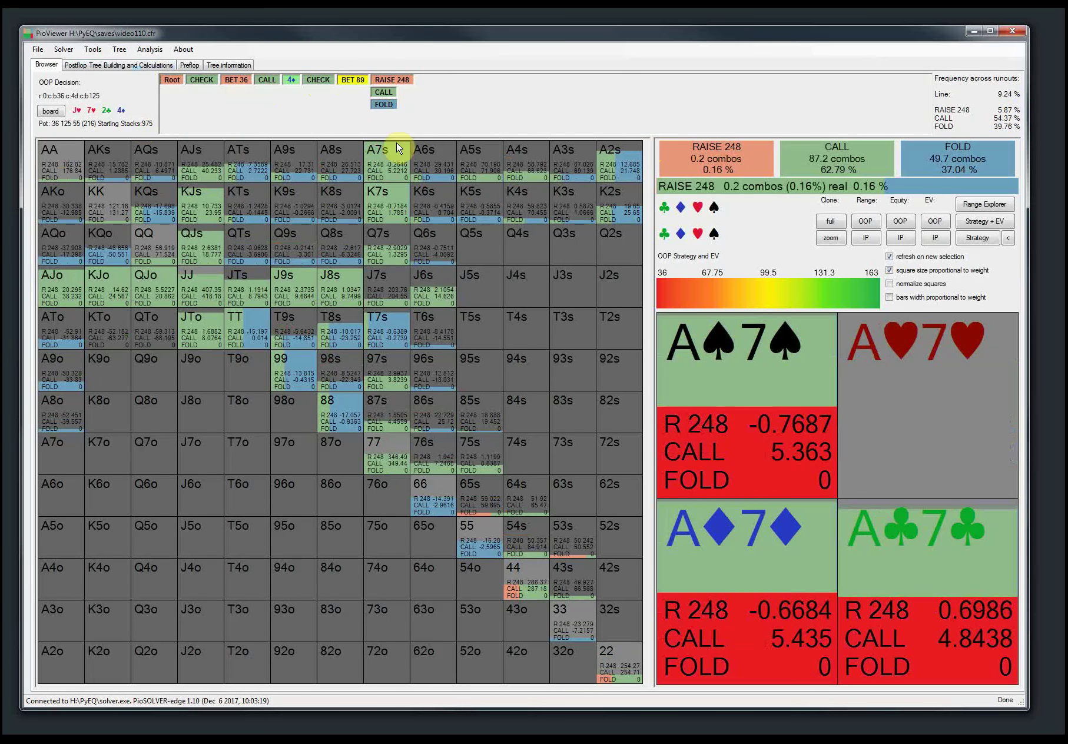
Clear the calculation logs, calculate the results, and highlight OOP's EV.
click(114, 65)
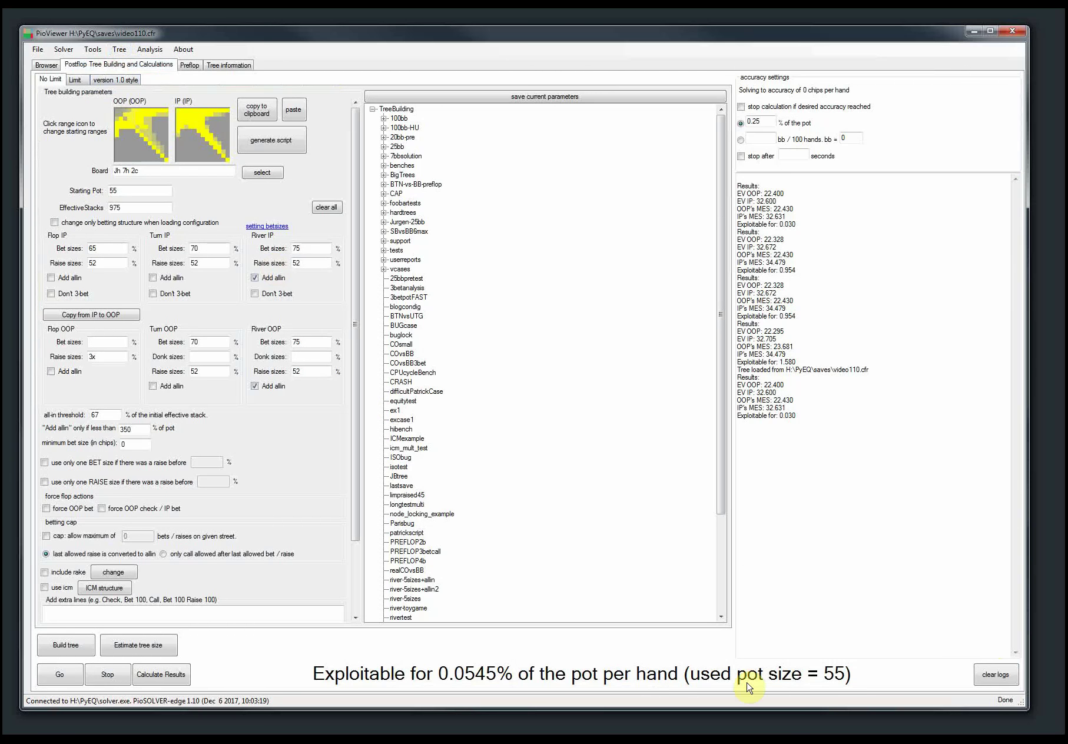
click(994, 675)
click(161, 675)
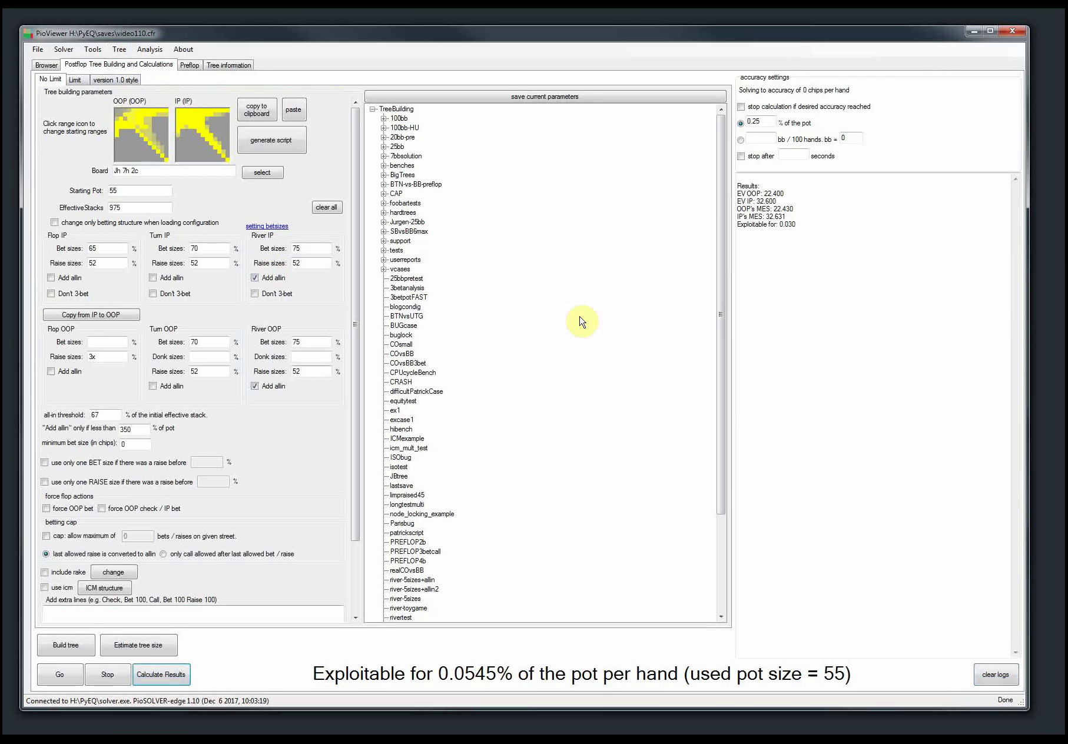
drag(786, 193, 736, 193)
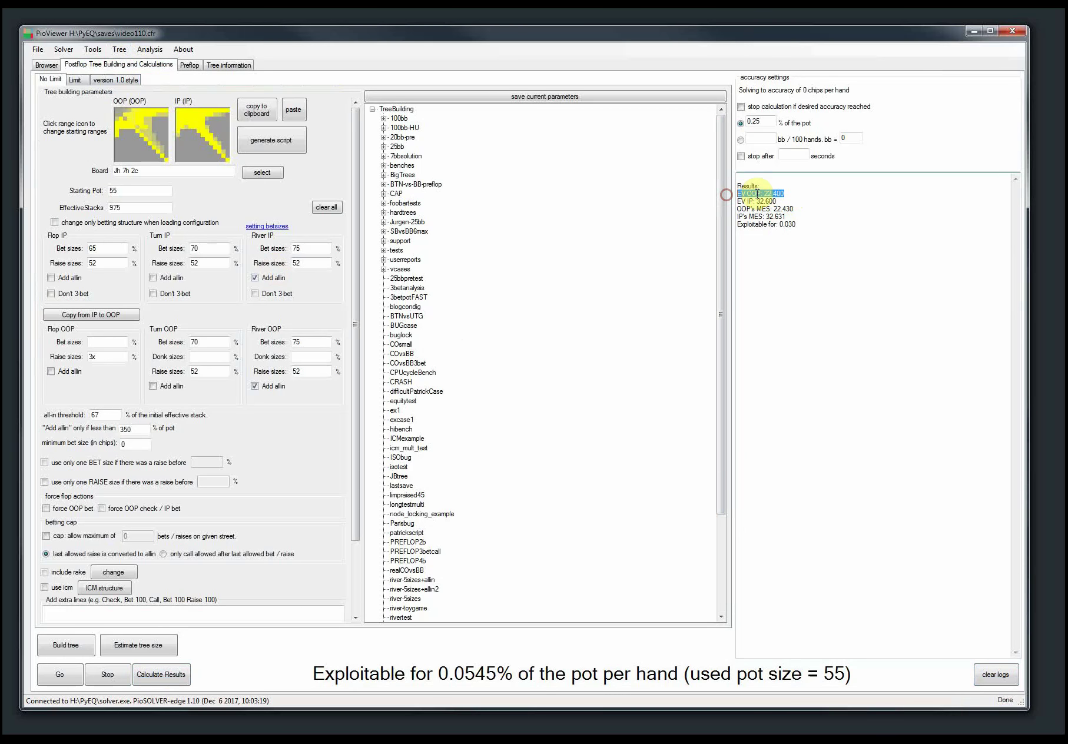
Eliminate the RAISE 248 path facing BET 89 on the 4♦ turn from OOP's strategy.
click(52, 69)
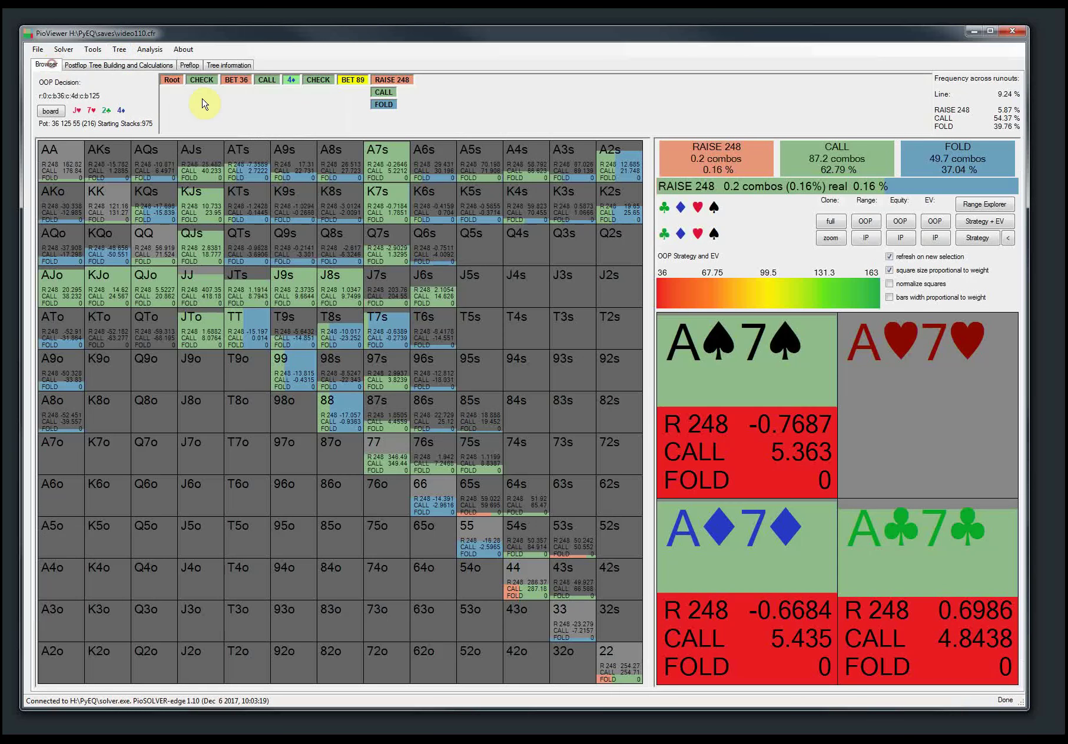
click(388, 86)
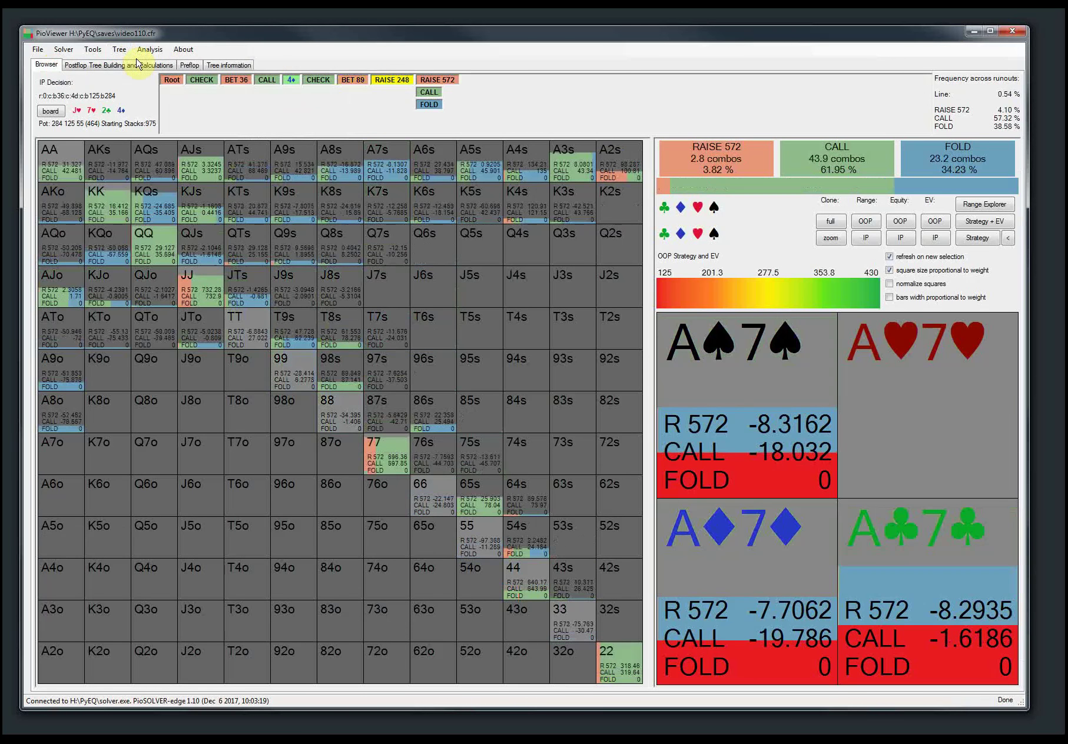
click(116, 49)
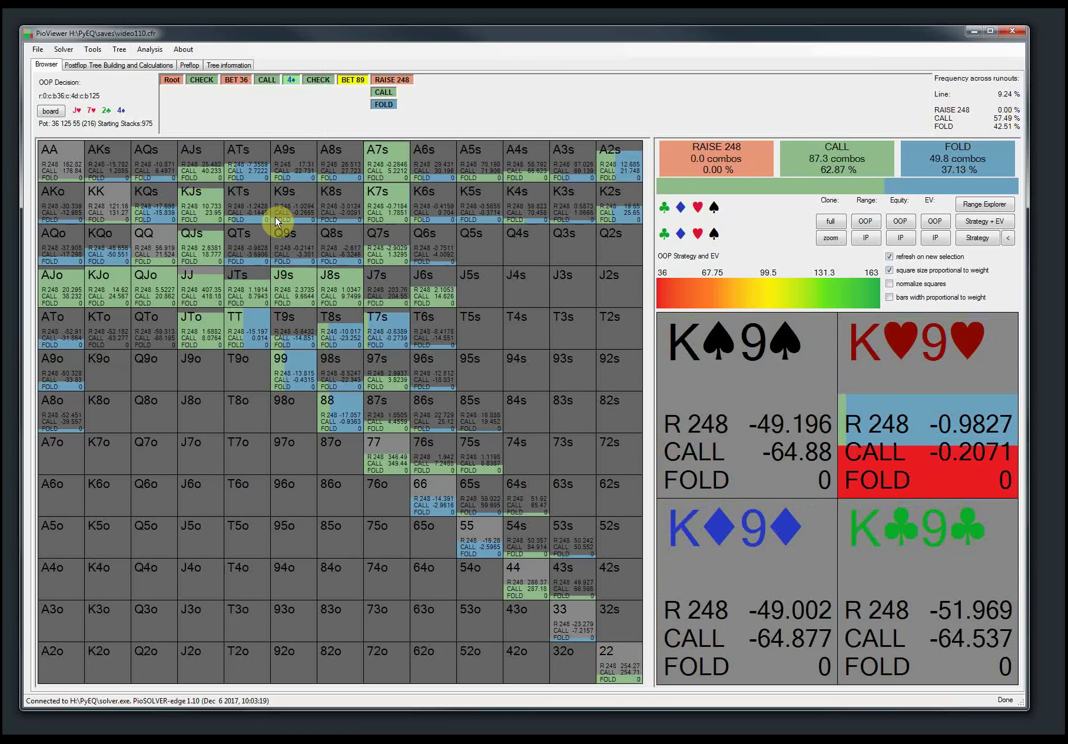
Calculate the results without OOP's turn raise and compare OOP's EV with the original result.
click(96, 66)
click(164, 683)
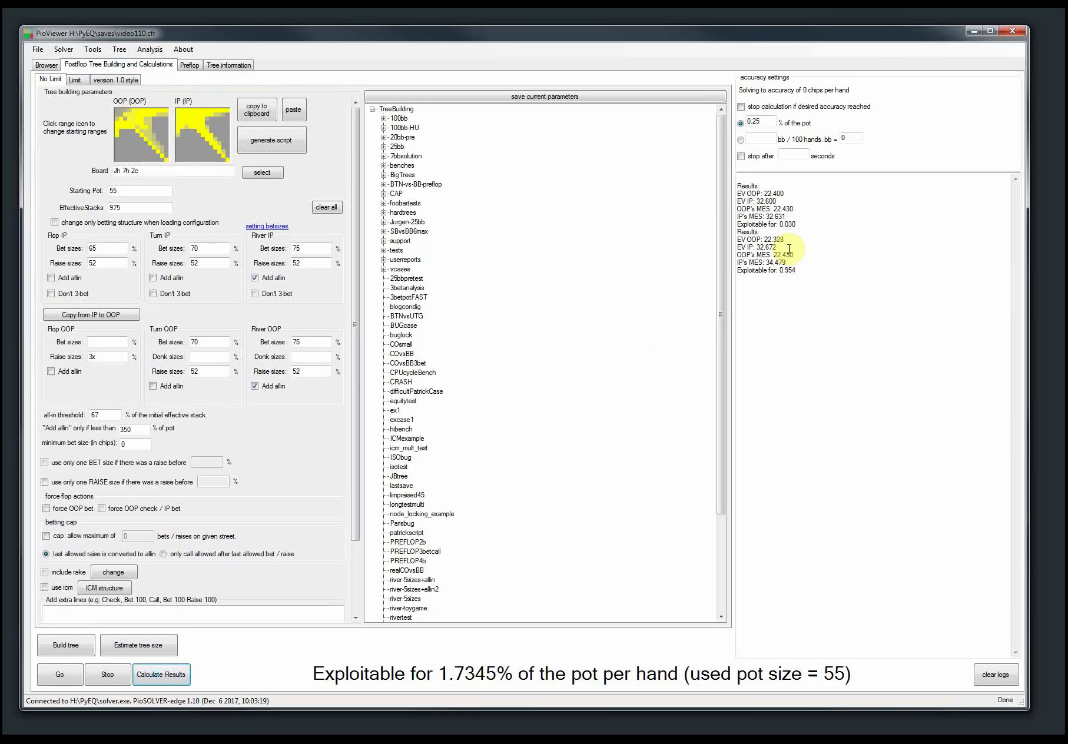
drag(797, 241, 736, 240)
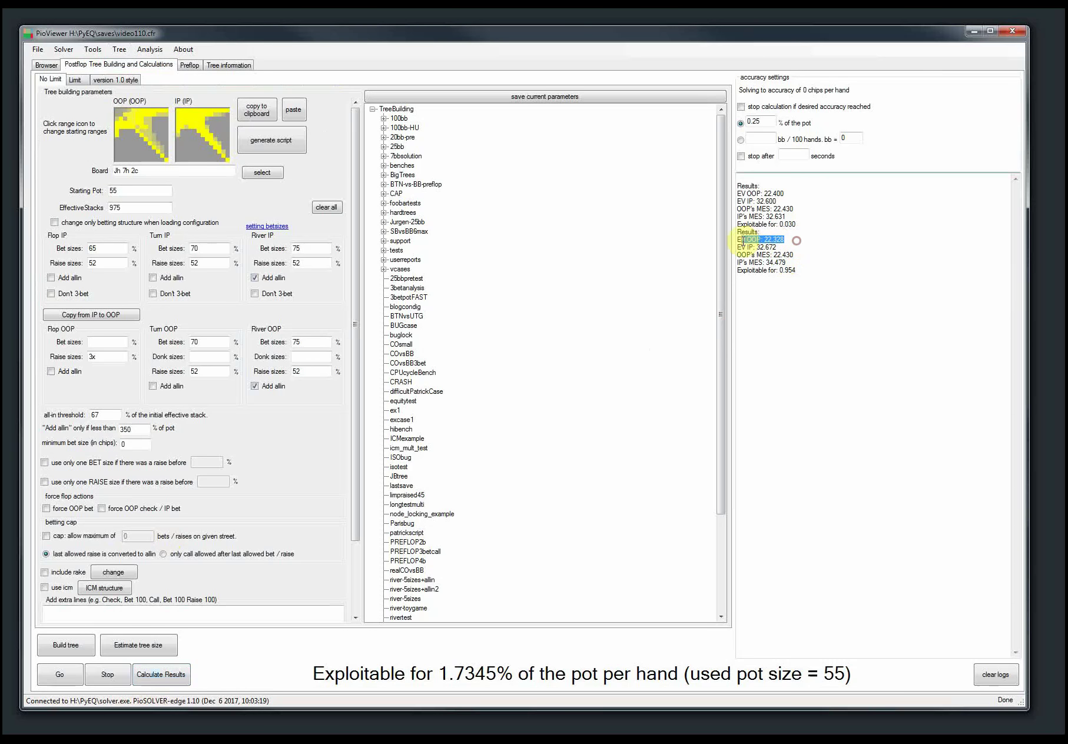
drag(790, 195, 734, 195)
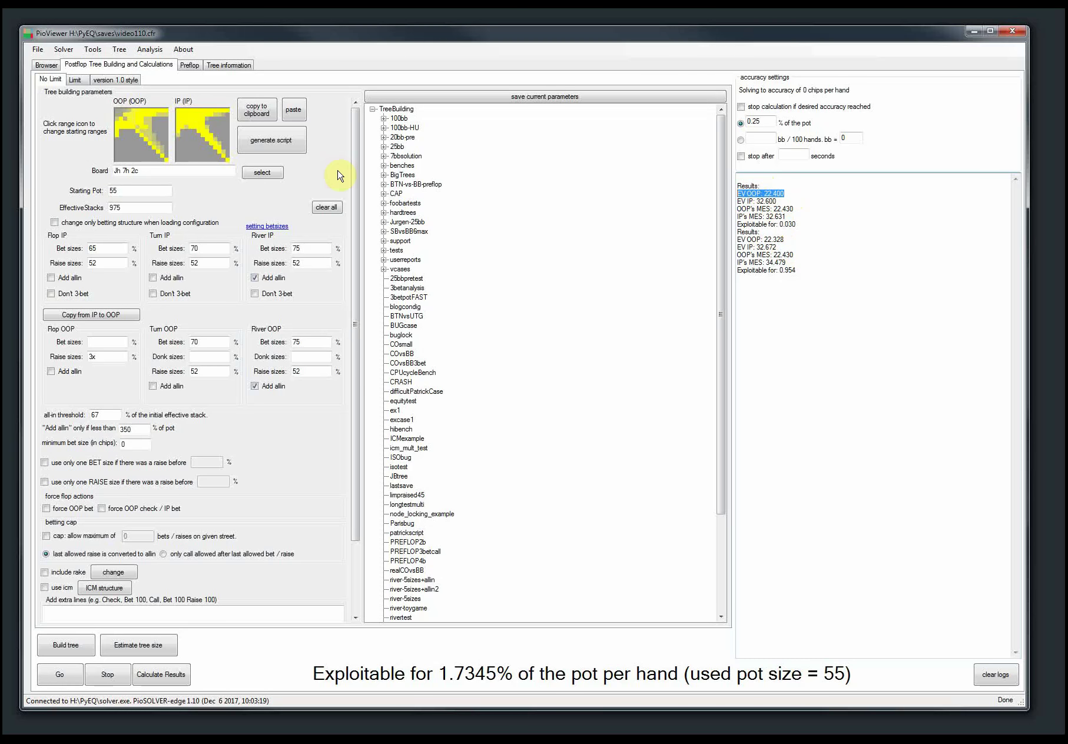
Reload the recently used tree video110.cfr.
click(41, 66)
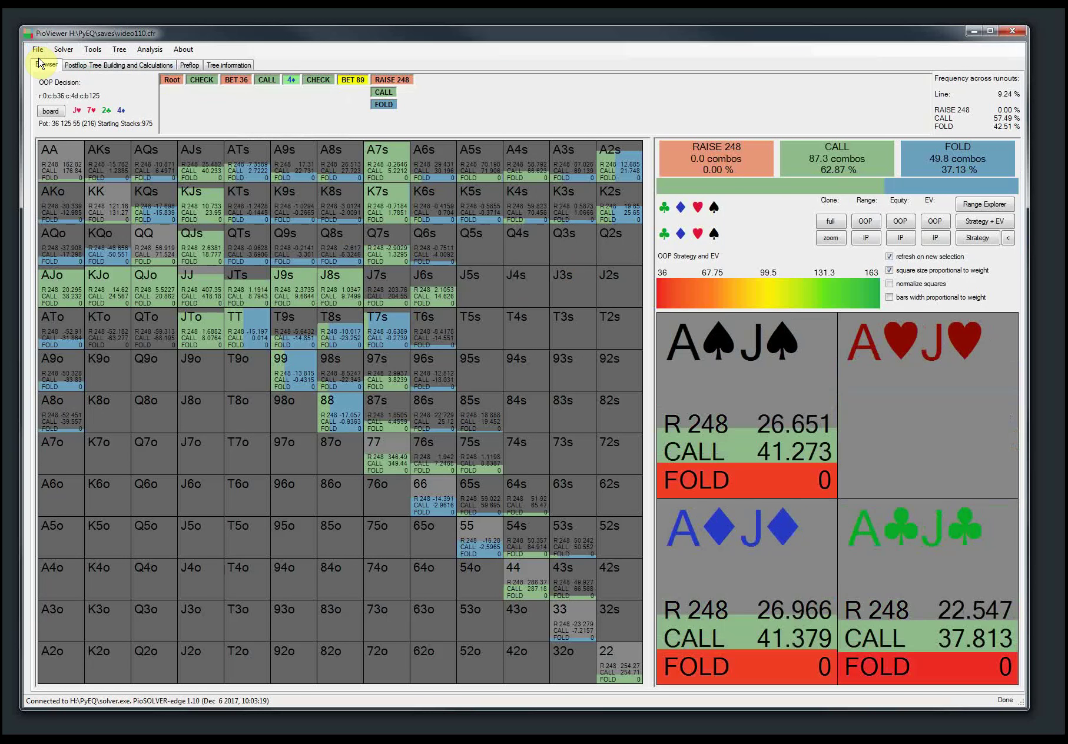
click(36, 52)
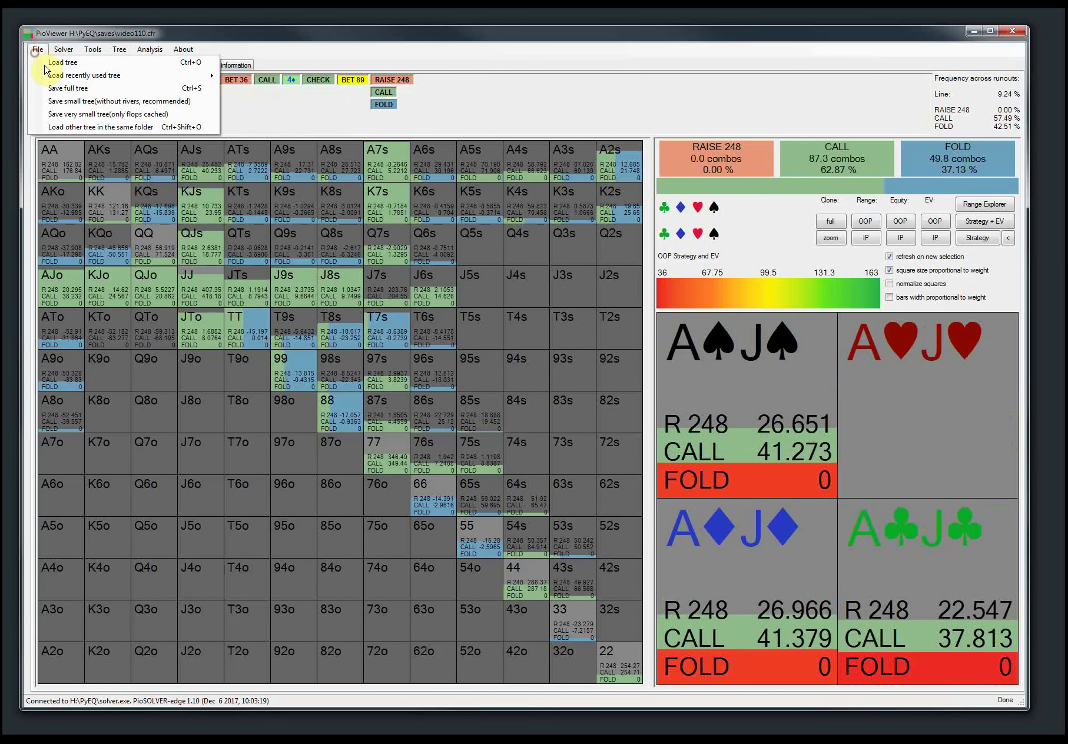
mouse_move(53, 76)
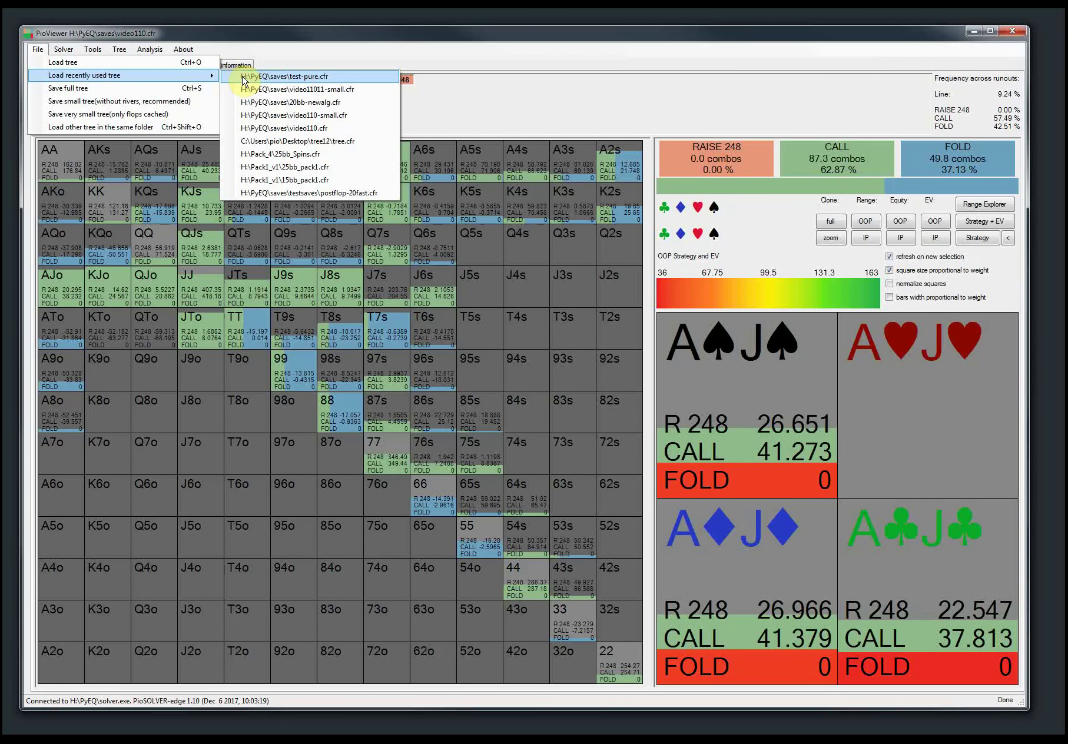
click(345, 116)
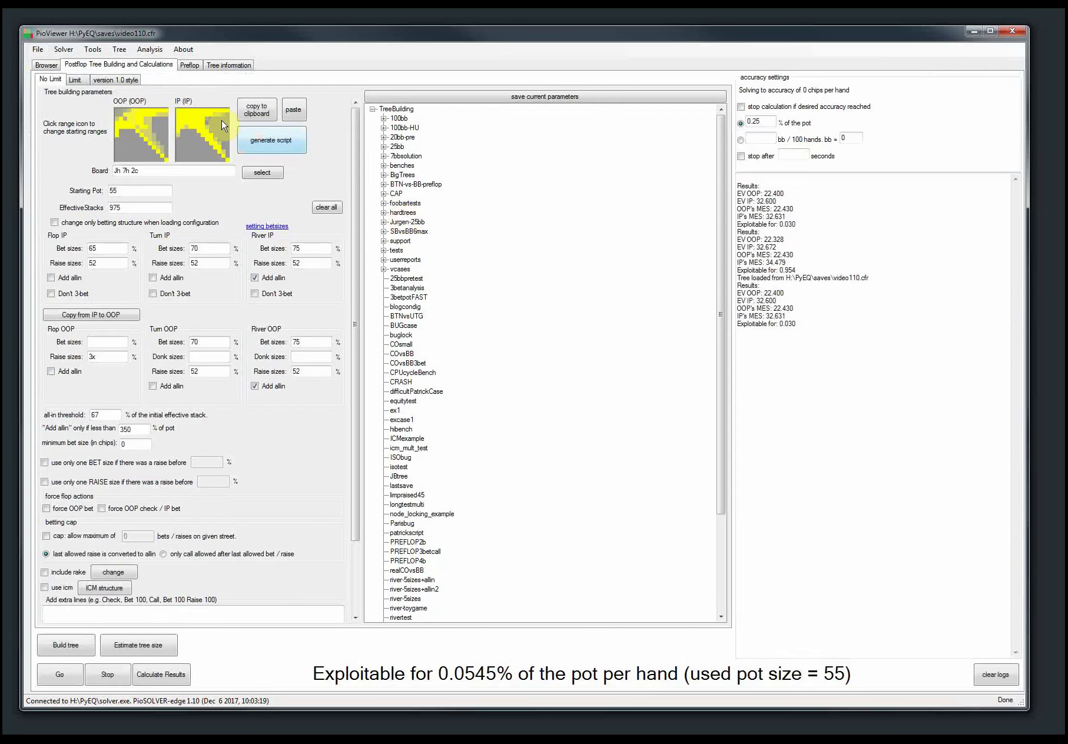
Follow the line CHECK, BET 36, CALL, 3♦ turn, CHECK, BET 89 in the browser.
click(46, 65)
click(201, 79)
click(236, 79)
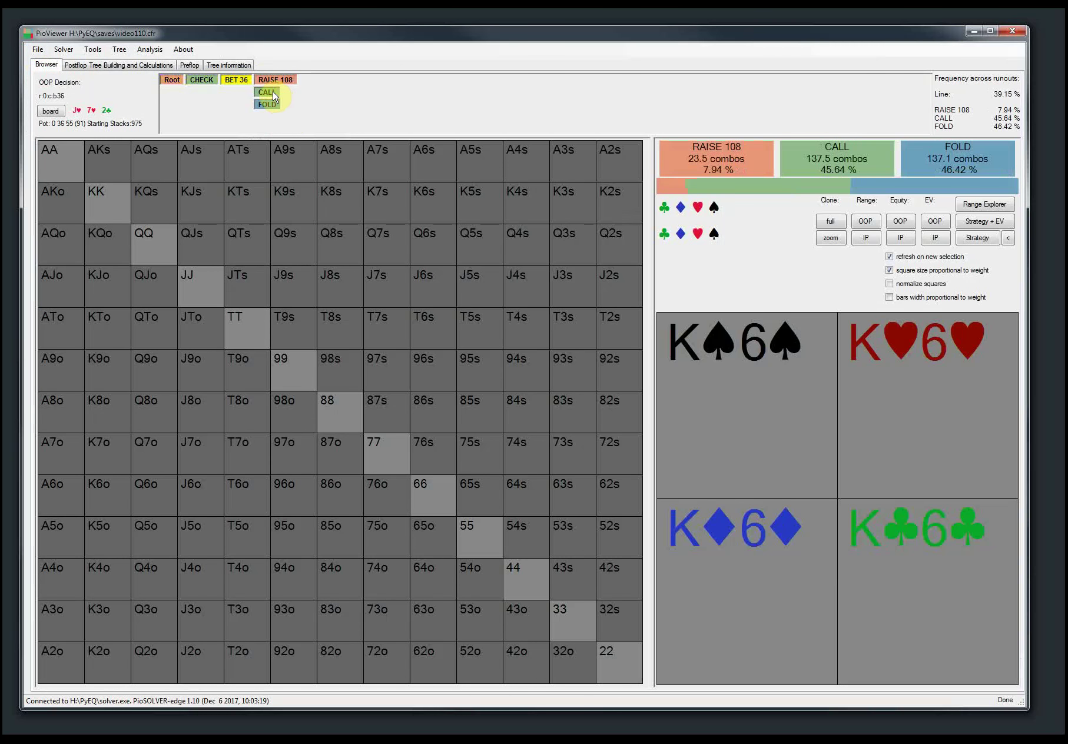
click(266, 92)
click(291, 91)
click(317, 80)
click(346, 82)
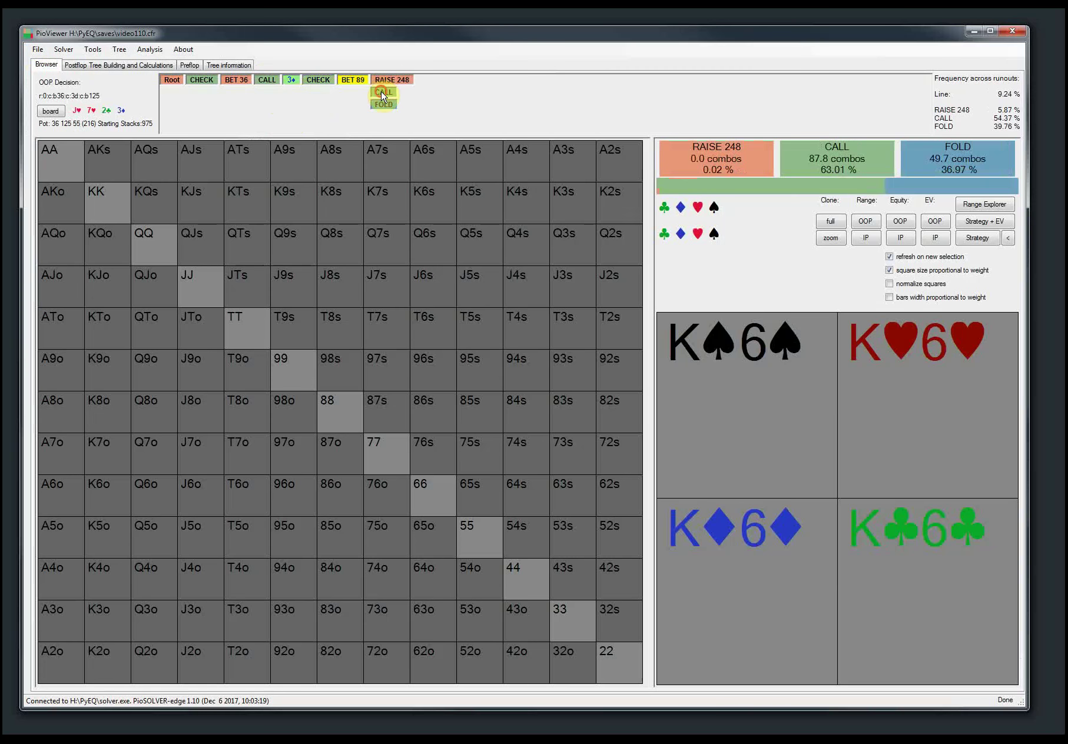
Continue through CALL, 6♦ river, CHECK and display IP's strategy with EV at that node.
click(383, 92)
click(486, 92)
click(435, 80)
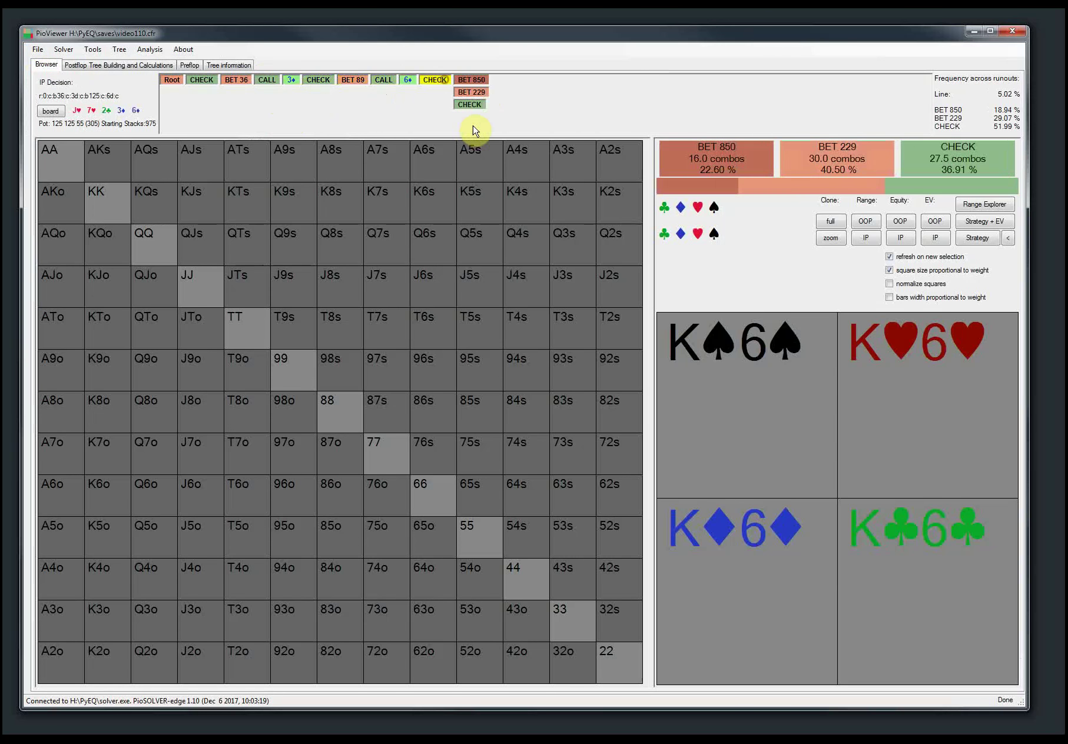
click(979, 228)
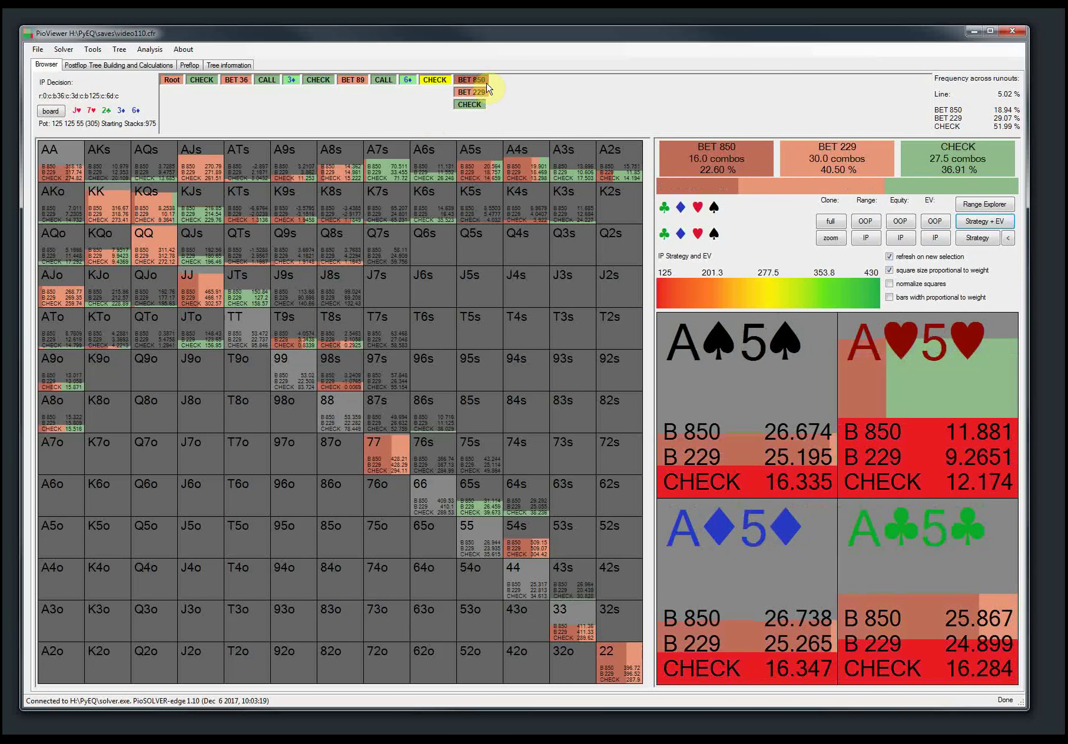
Eliminate the BET 850 path on the 6♦ river from IP's strategy.
click(471, 80)
click(119, 49)
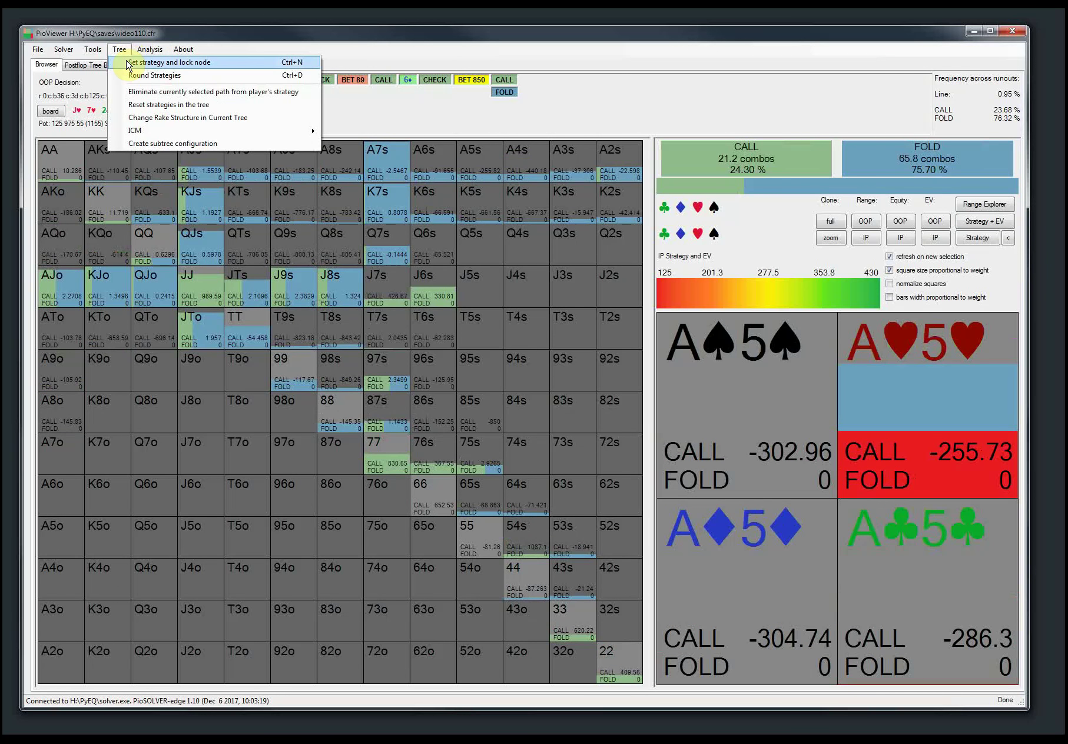
click(236, 97)
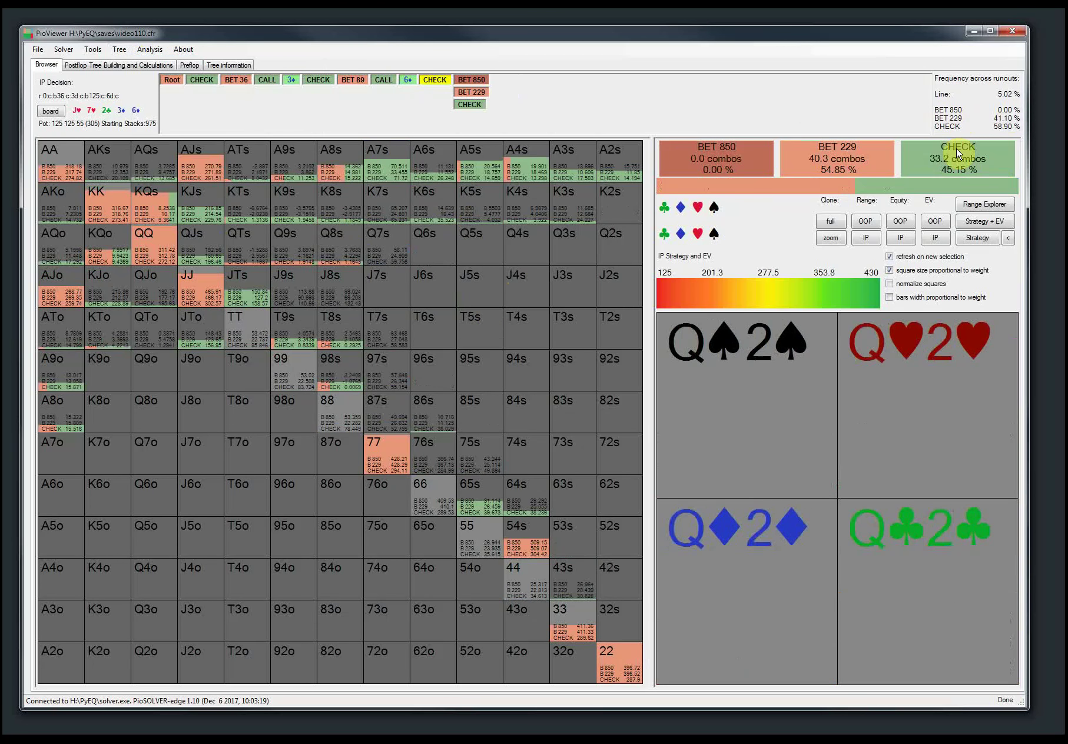
Calculate the results without IP's river BET 850 and compare OOP's EV with the original result.
click(80, 67)
click(164, 670)
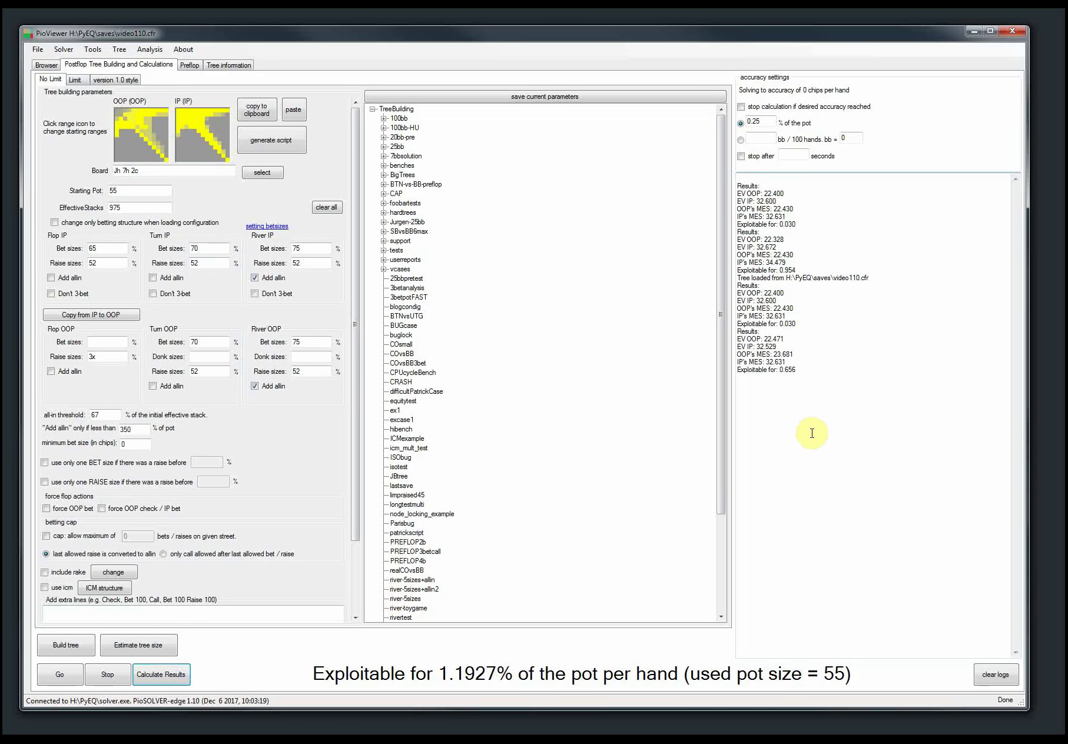
double_click(782, 298)
click(780, 342)
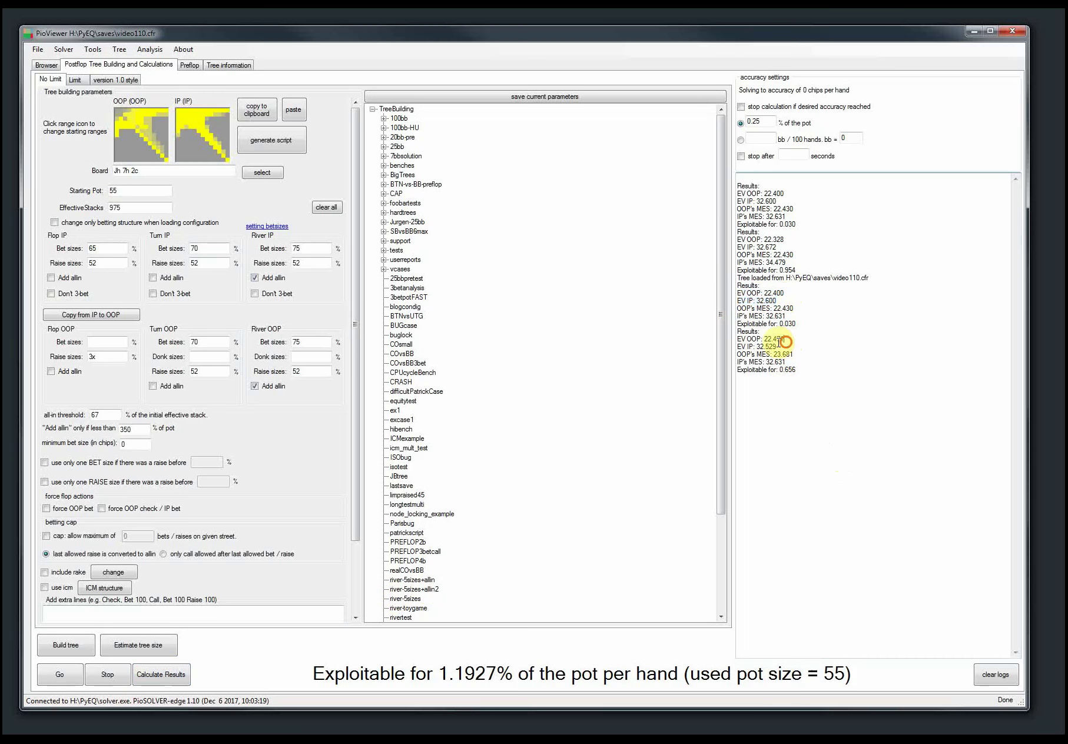
Examine the recalculated EV and MES figures for OOP and IP in the log alongside the original results.
triple_click(778, 346)
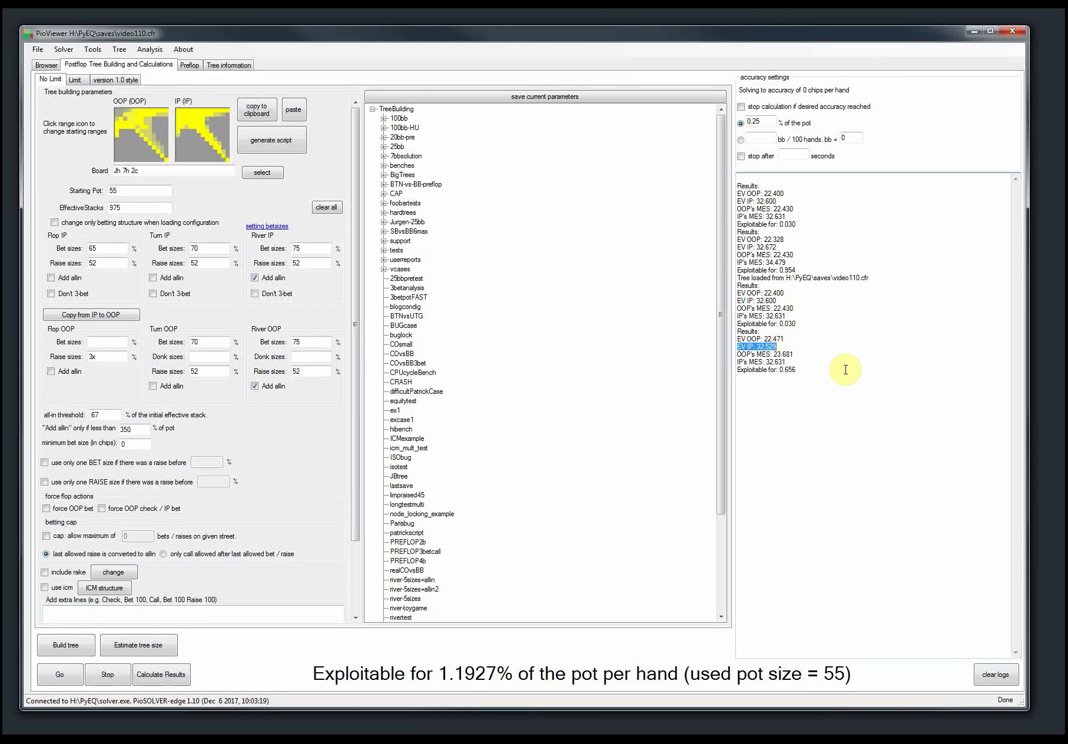
click(42, 66)
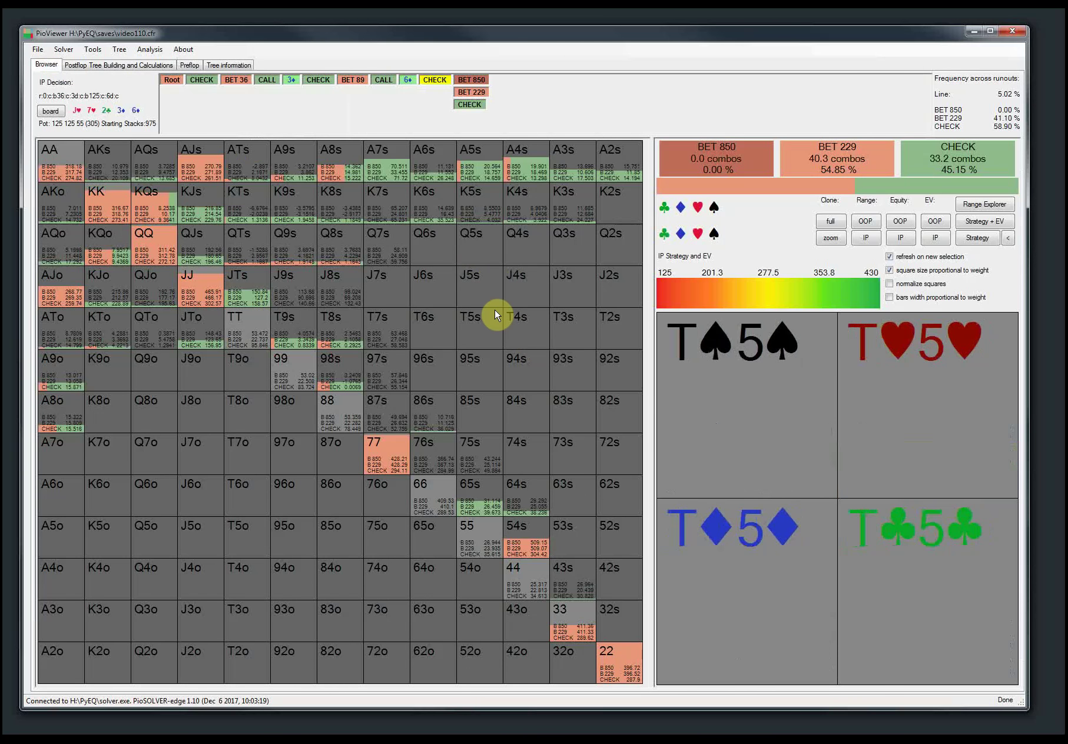
click(130, 66)
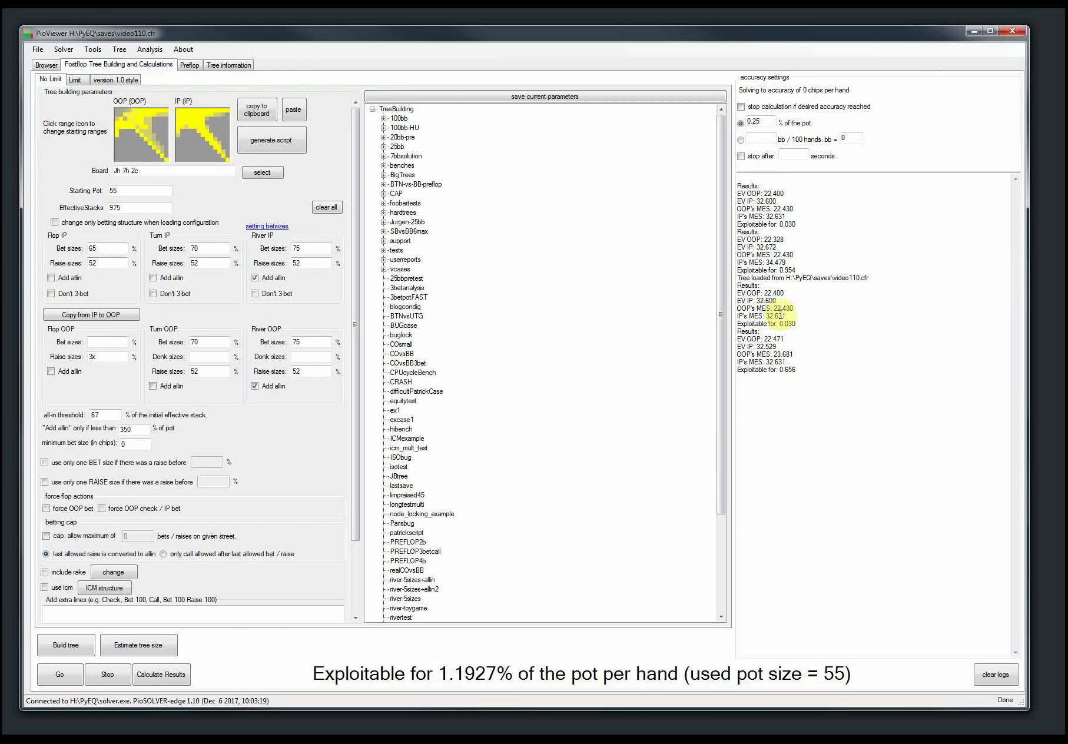
drag(802, 368, 729, 344)
click(190, 66)
click(83, 64)
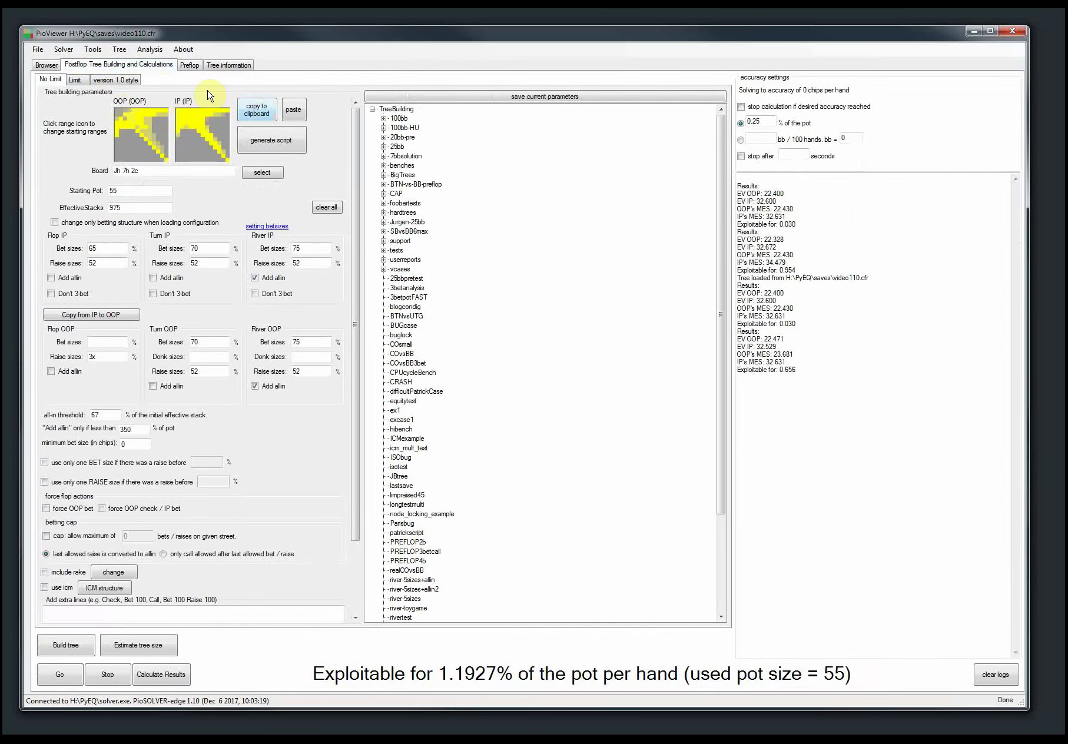
click(47, 66)
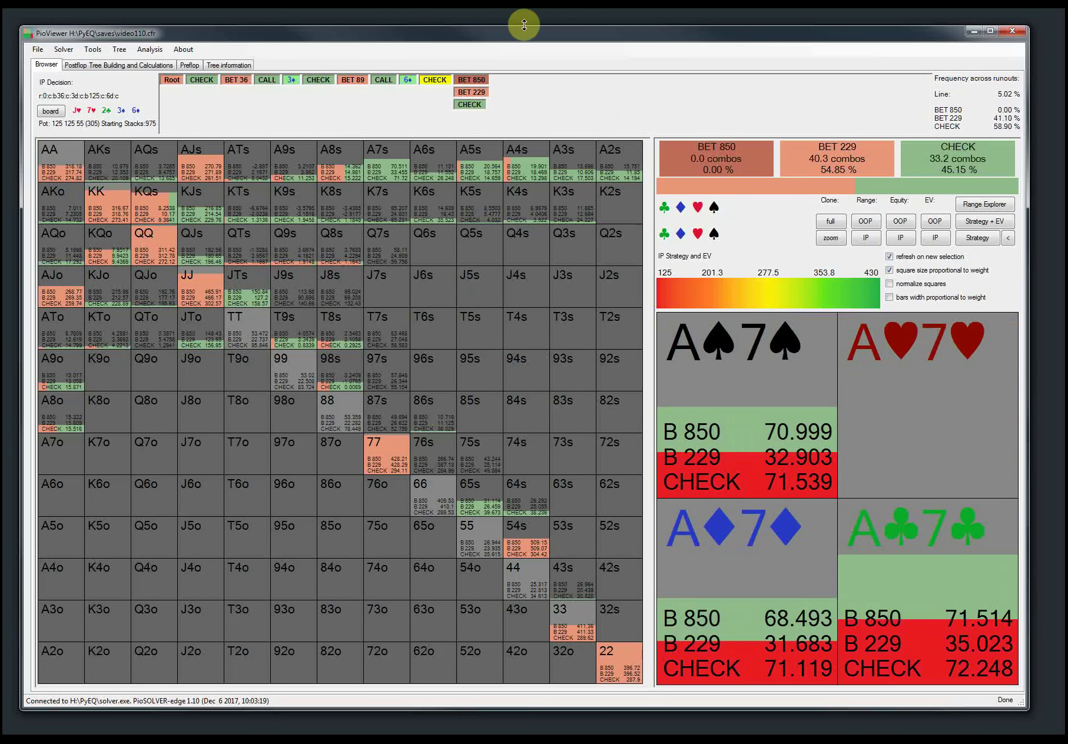
Disable the all-in option for IP's river bets in the postflop tree parameters.
click(109, 65)
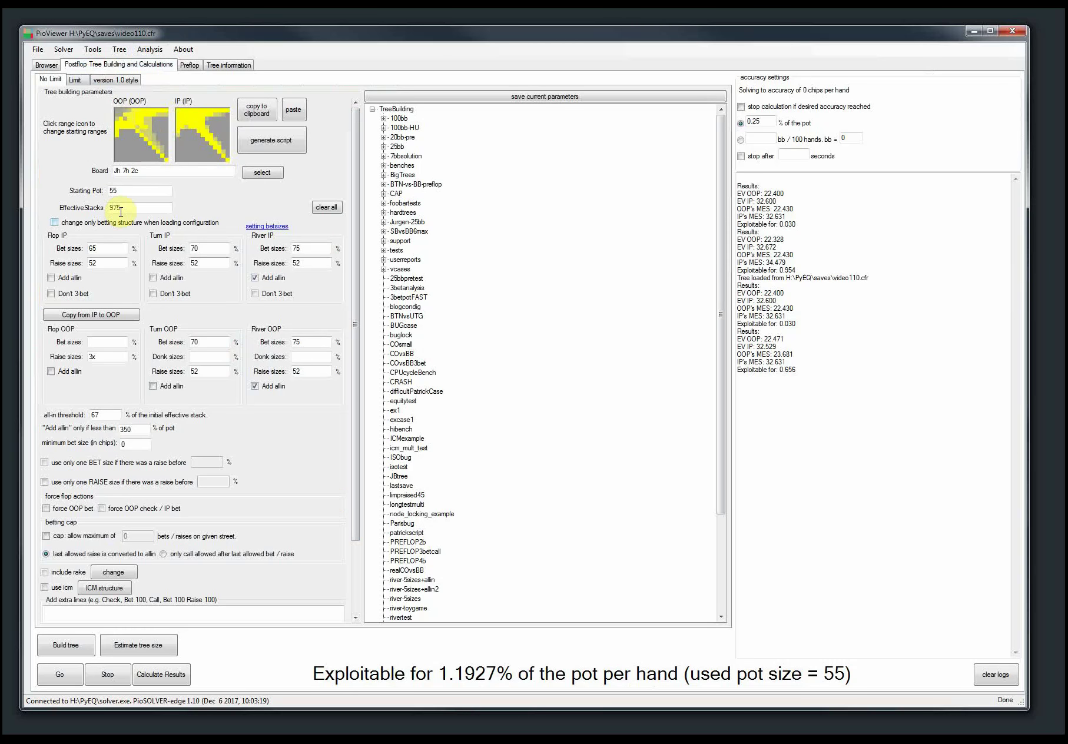
click(274, 277)
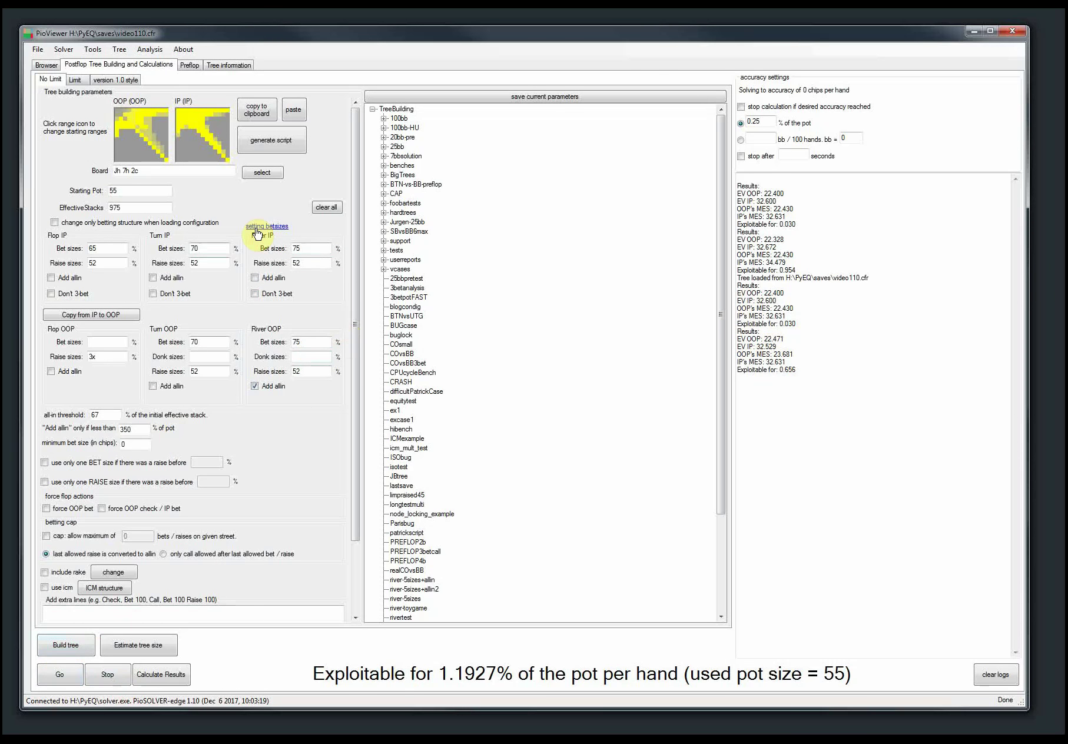
Load the recently used preflop tree 20bb-newalg.cfr and display it in the browser.
click(33, 49)
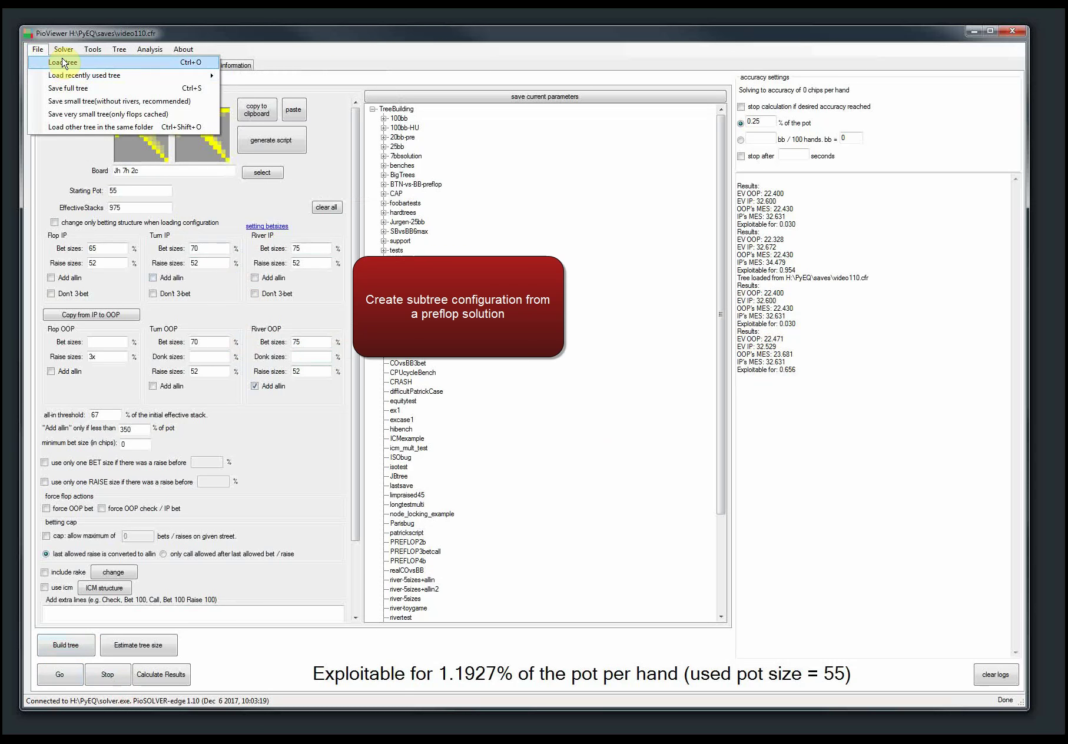
mouse_move(82, 80)
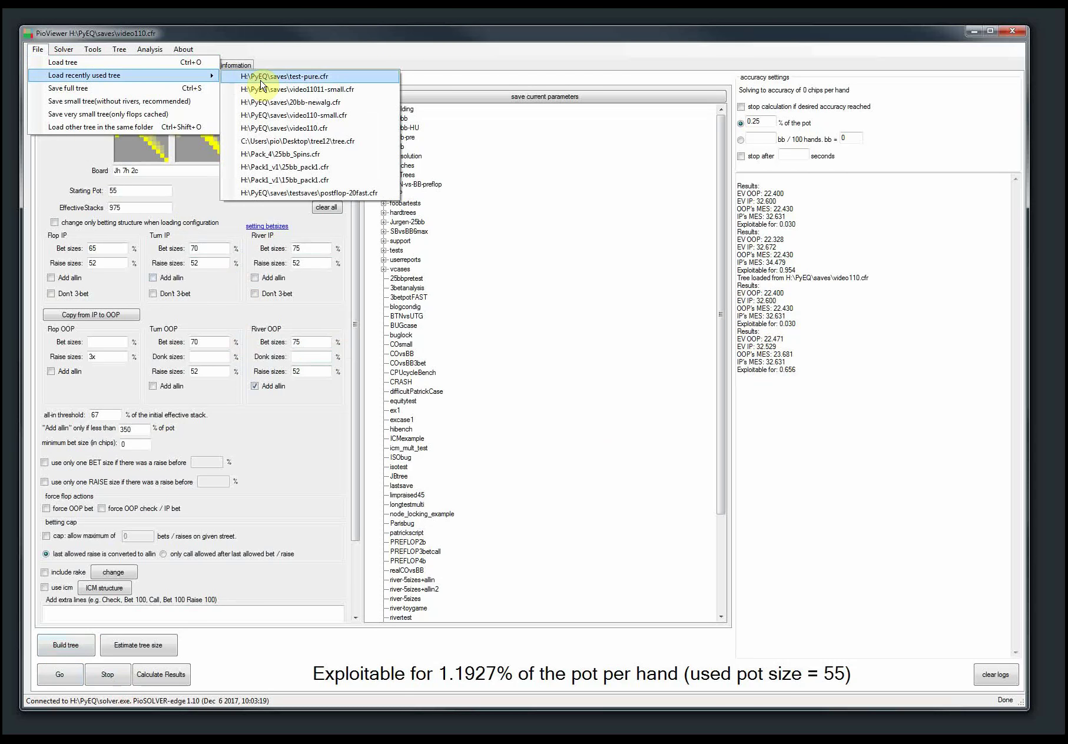
click(268, 103)
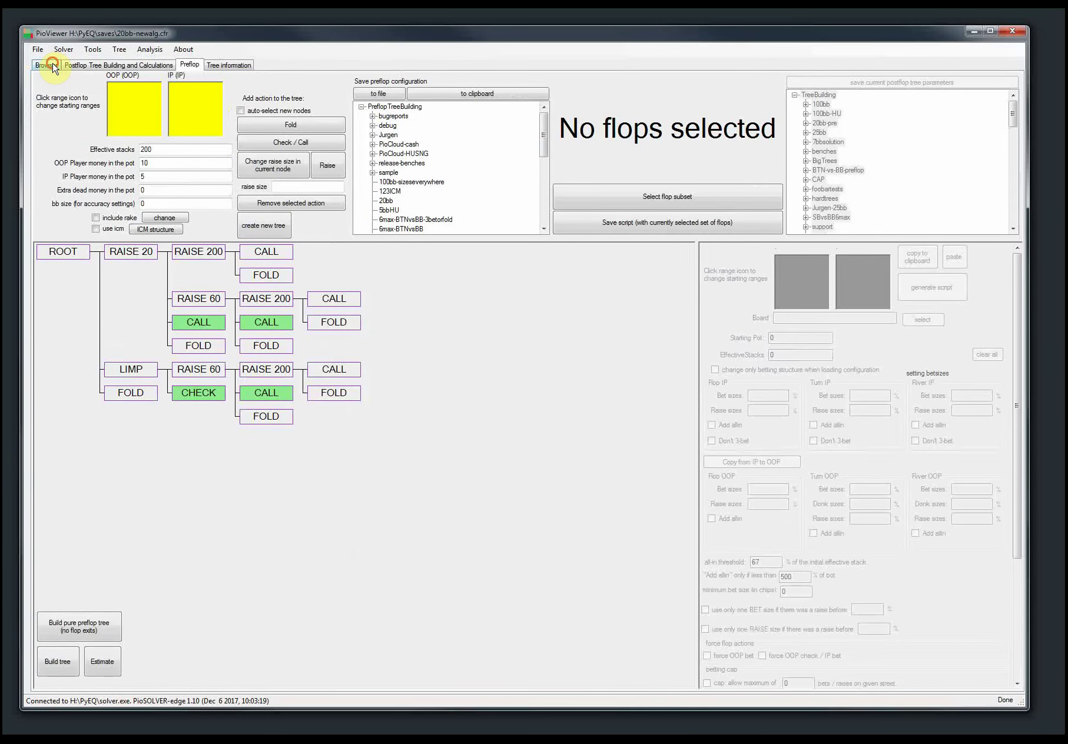
click(46, 65)
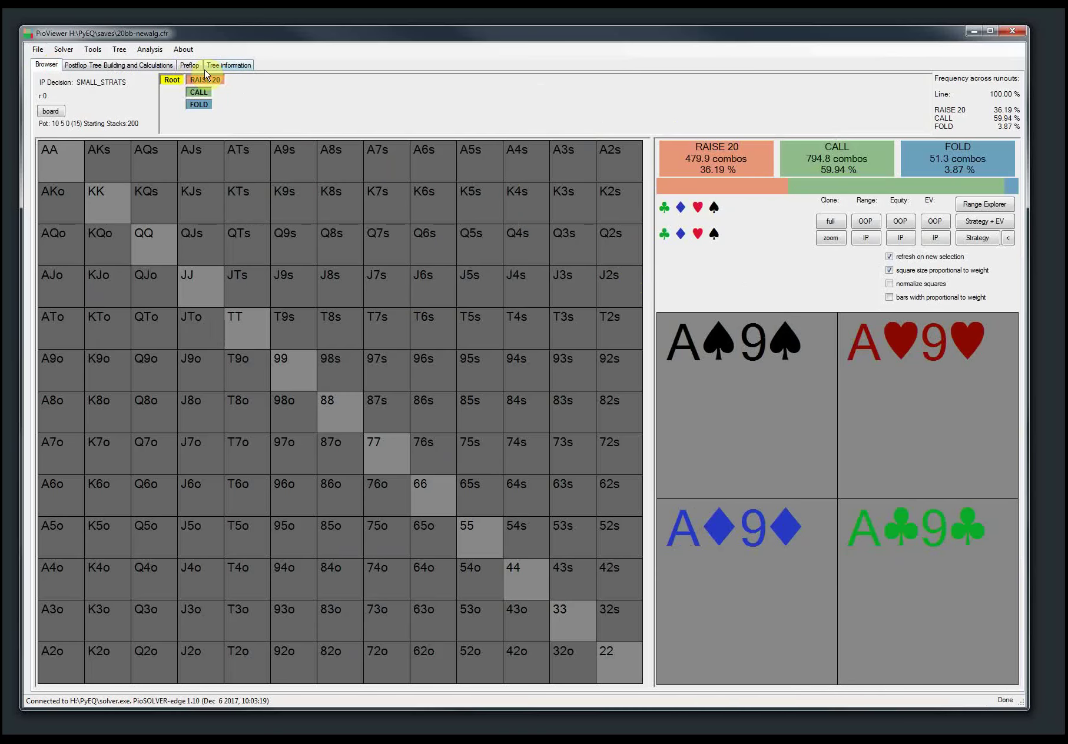
click(190, 64)
click(46, 65)
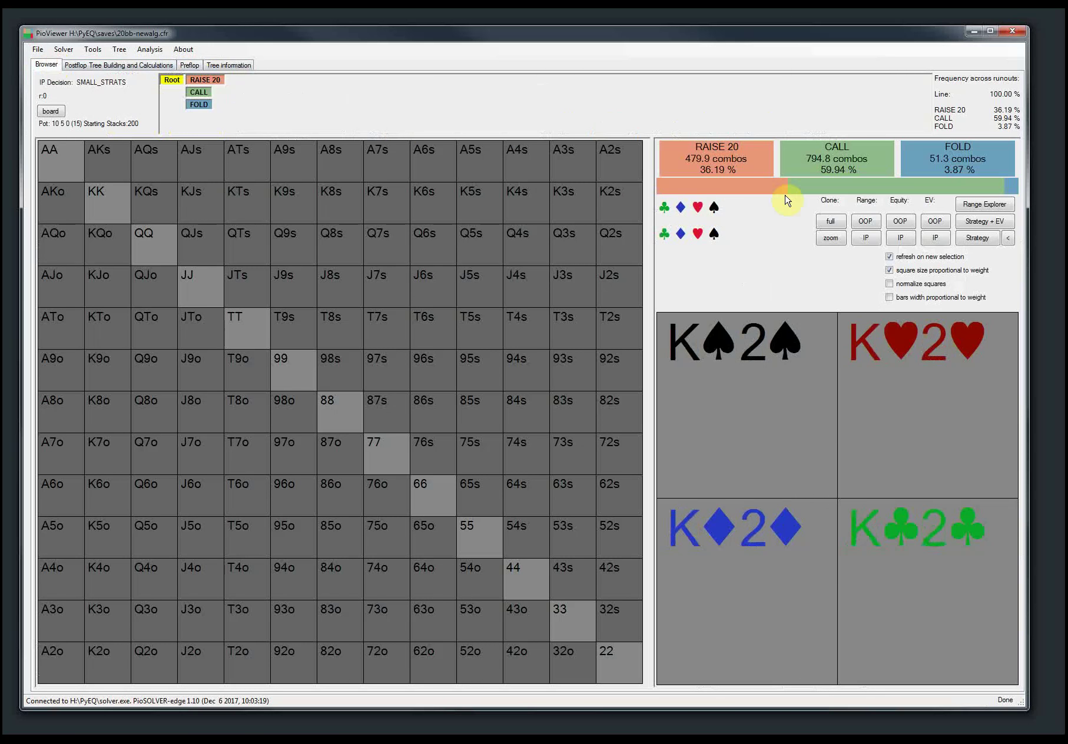
Follow the line RAISE 20, CALL and choose the J♣ 8♦ 5♠ flop, filtering flops by jack as the highest card.
click(205, 80)
click(237, 106)
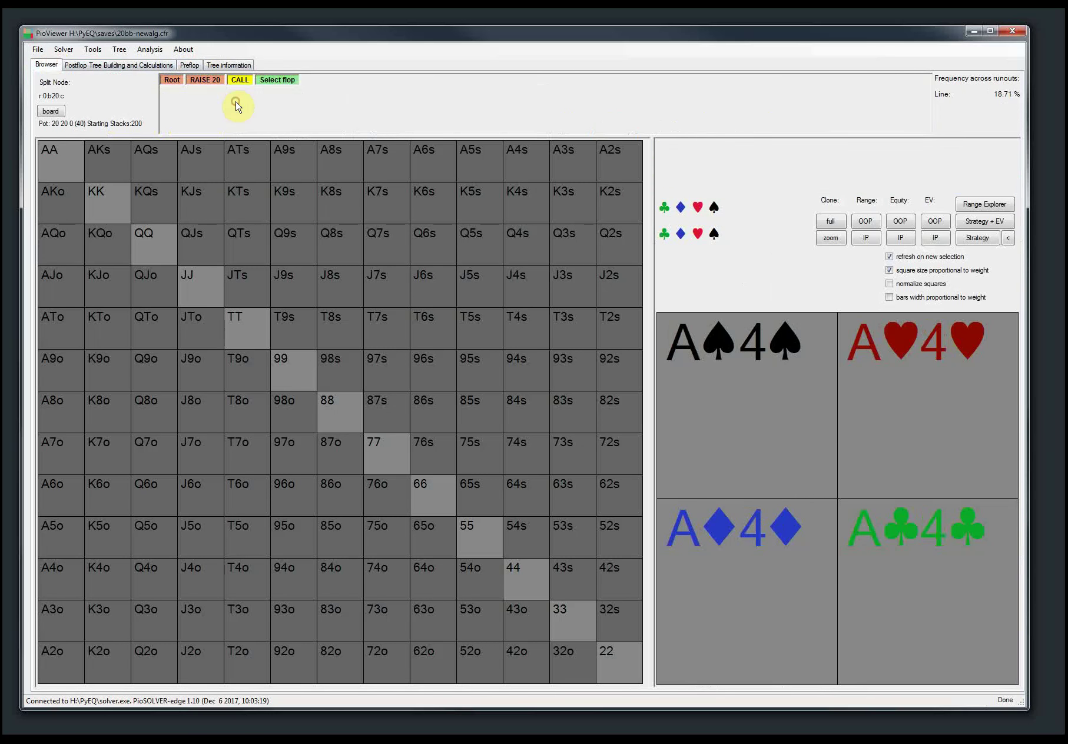
click(272, 81)
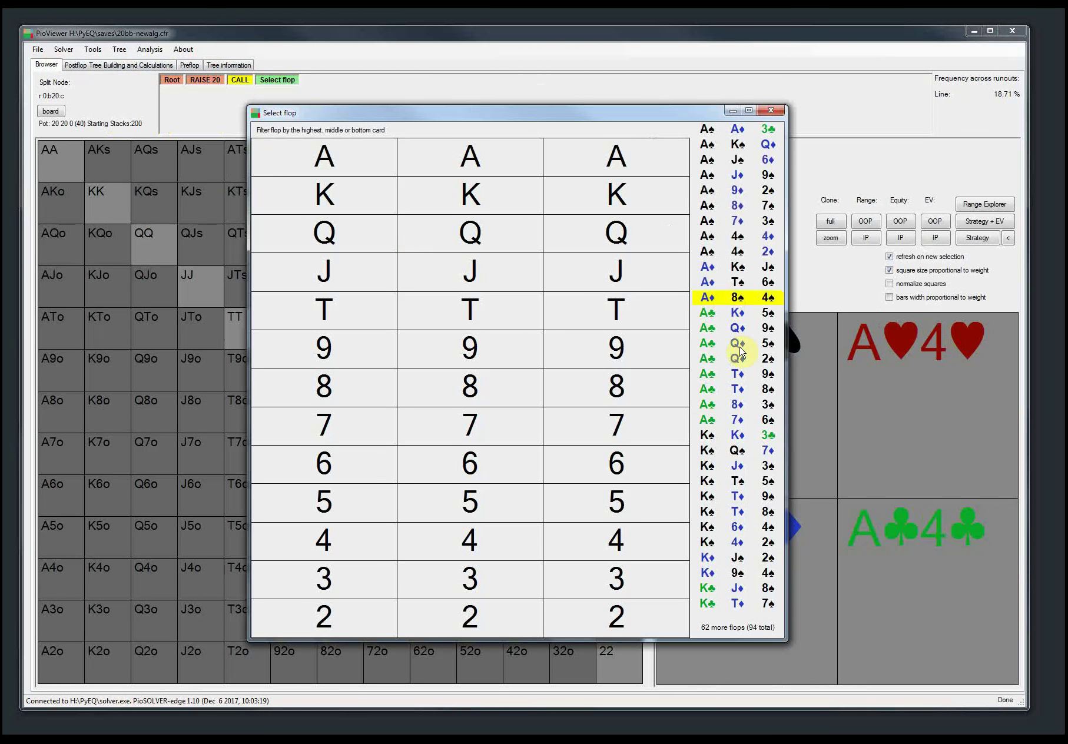
click(345, 275)
click(725, 250)
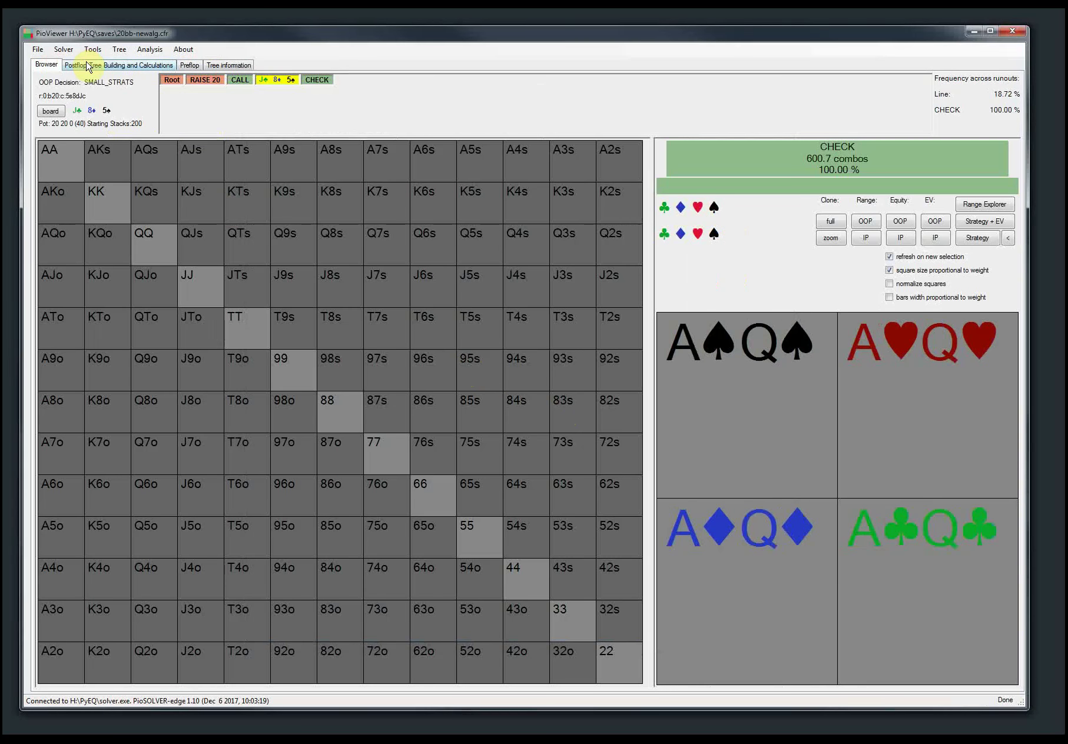
Inspect the postflop bet sizes of the CALL node after RAISE 20 and the current postflop tree parameters.
click(183, 63)
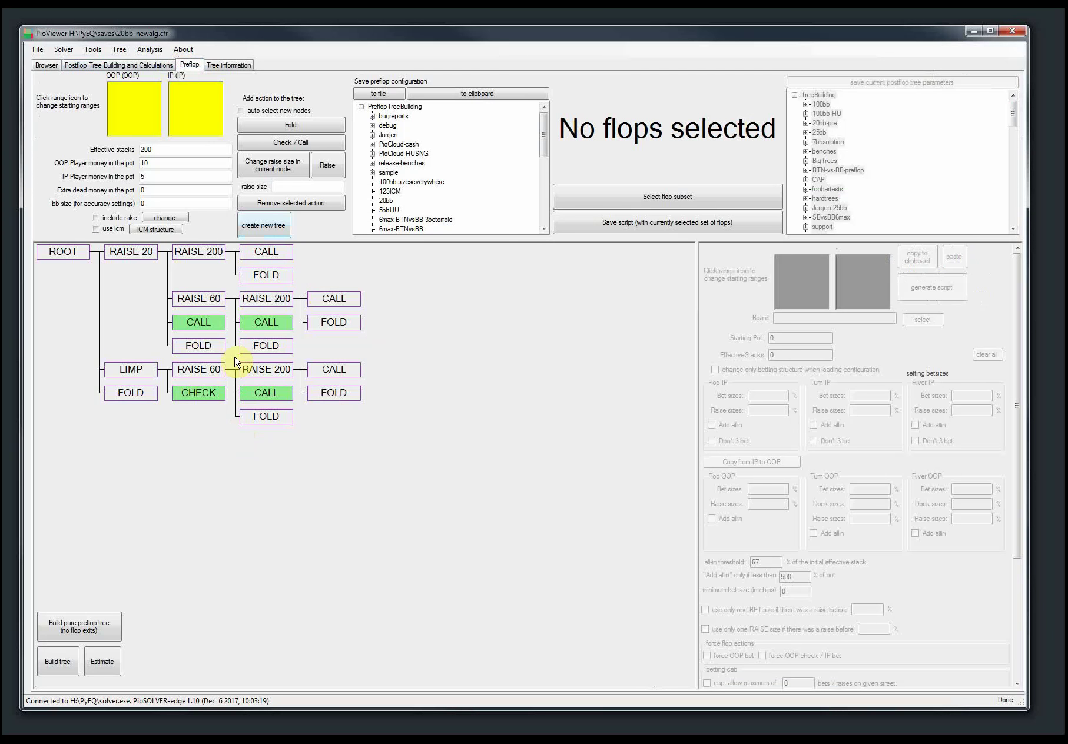
click(200, 325)
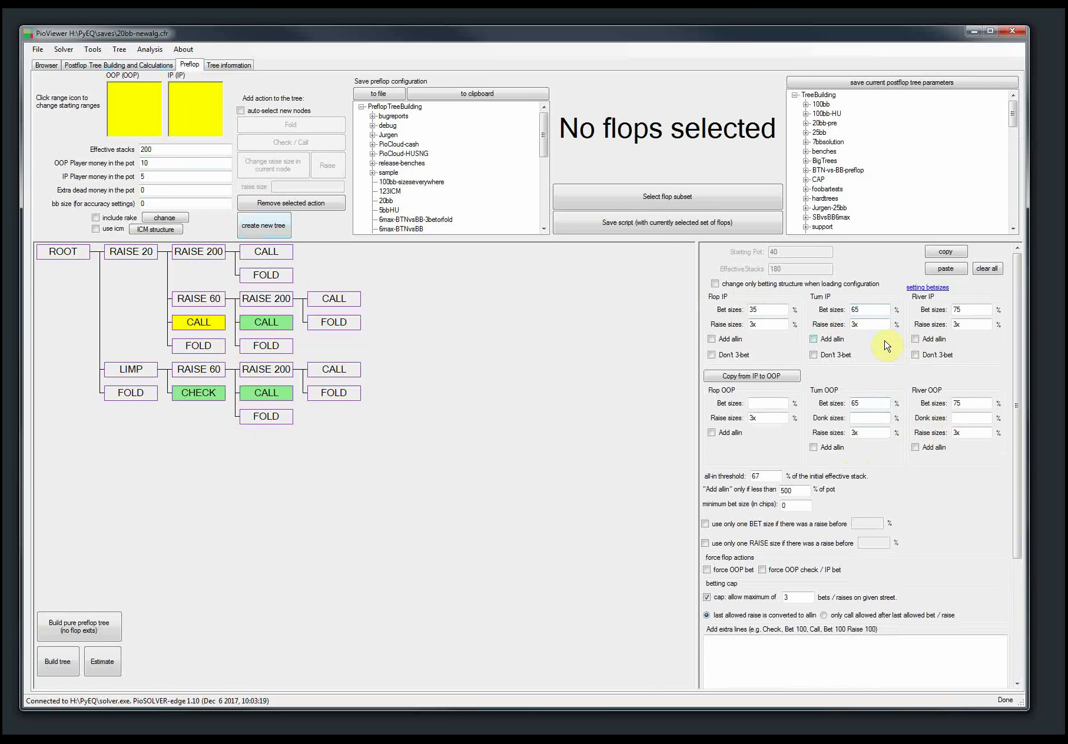
click(115, 66)
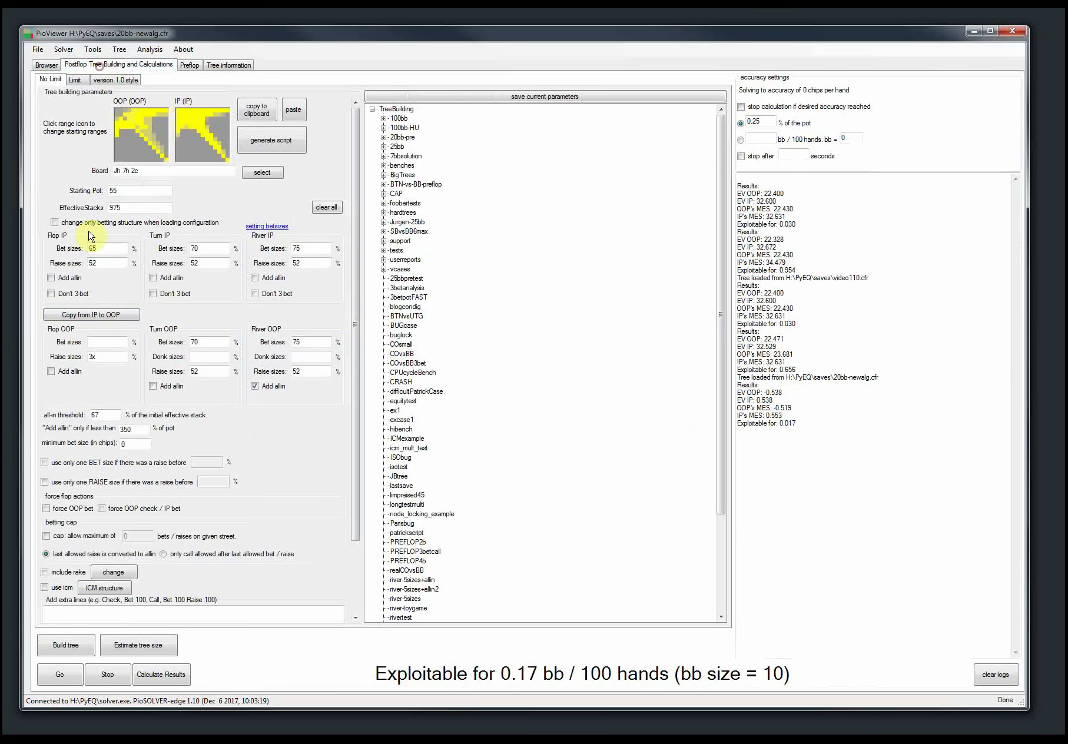
Create a subtree configuration from the J♣ 8♦ 5♠ flop node in the browser.
click(45, 66)
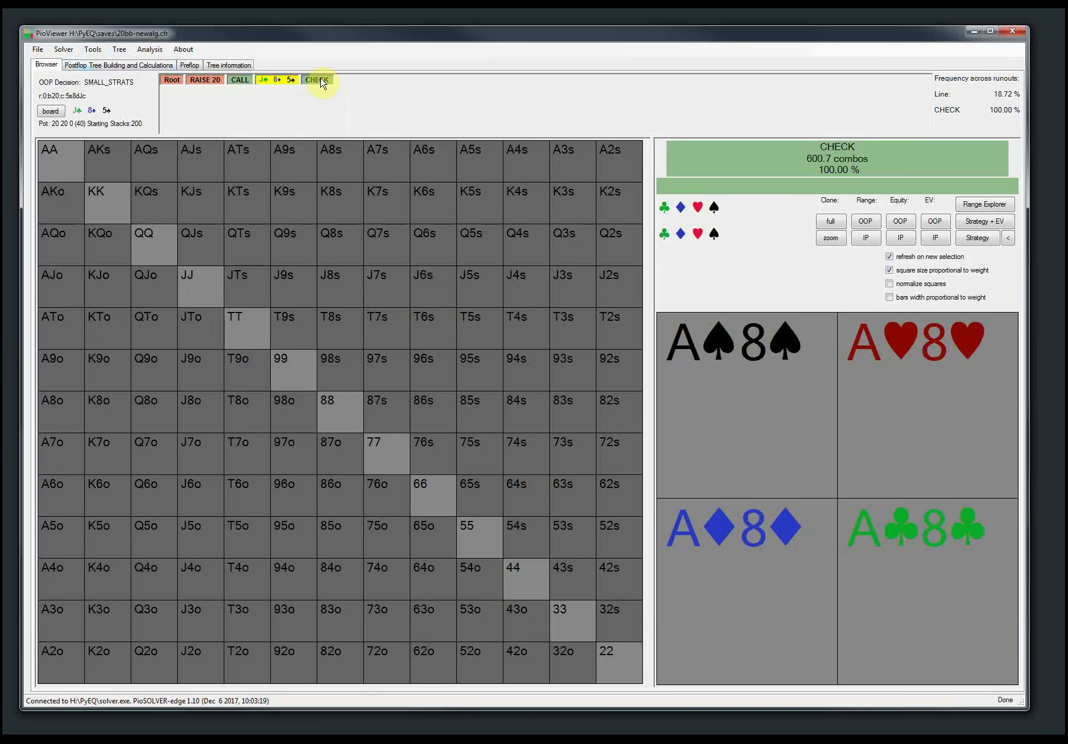
click(120, 50)
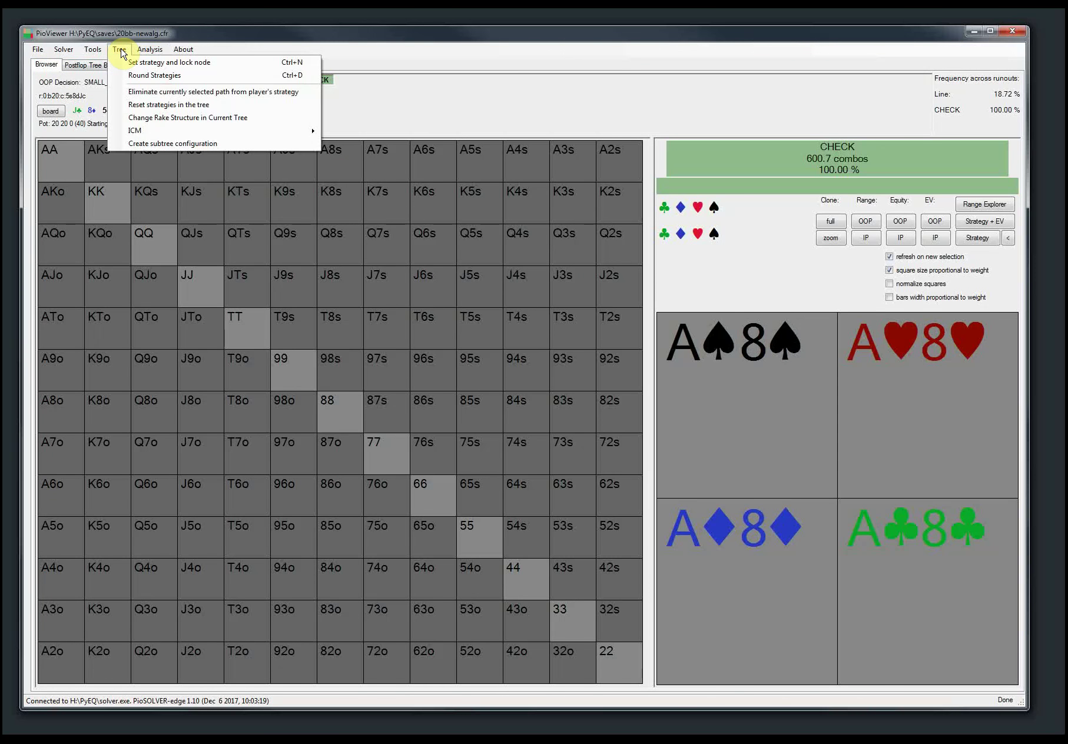
click(205, 144)
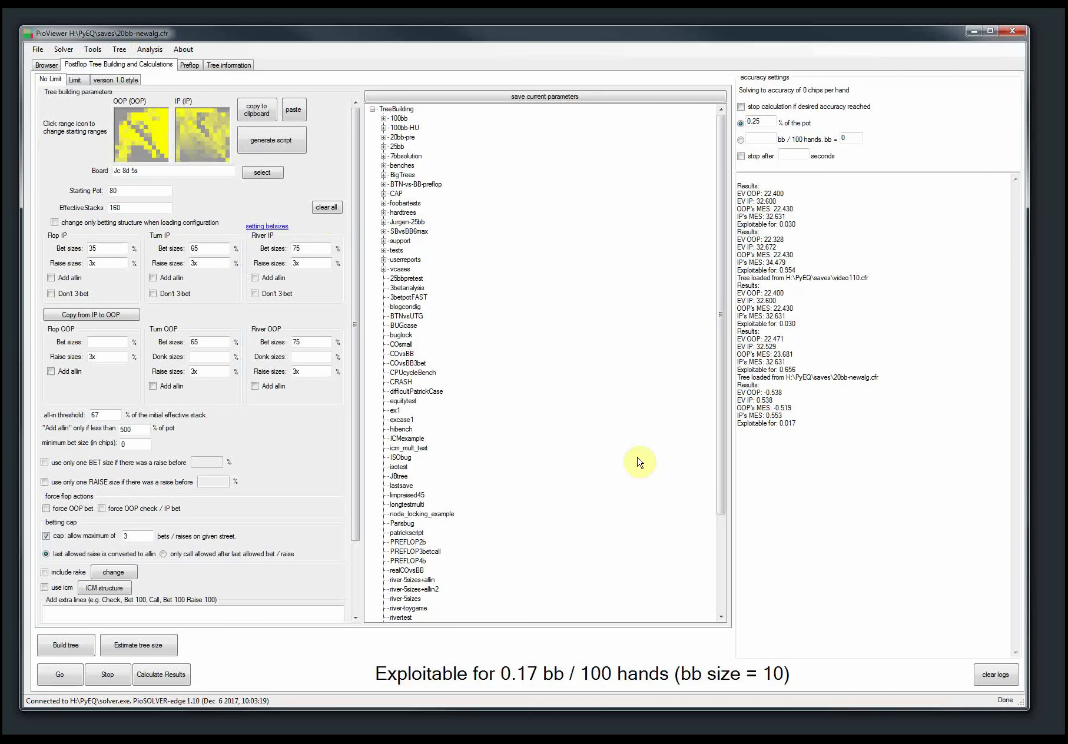
Review the IP and OOP ranges in the new subtree configuration and the preflop CALL node's bet settings.
click(189, 129)
click(954, 648)
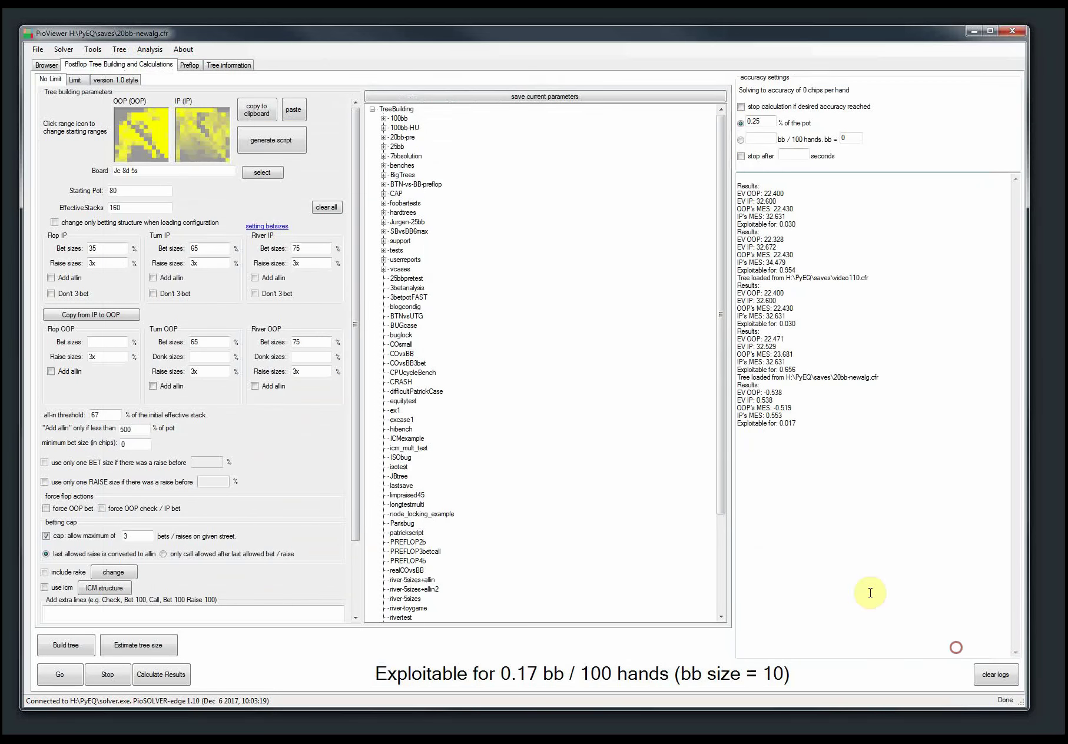
click(156, 144)
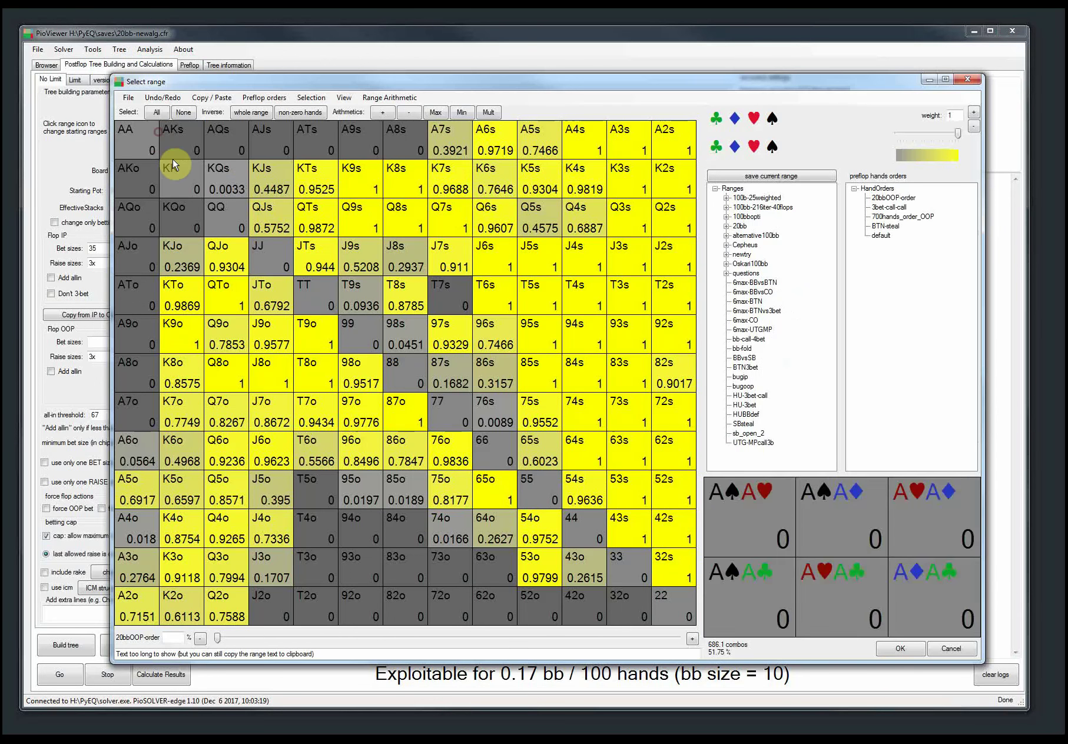
click(954, 650)
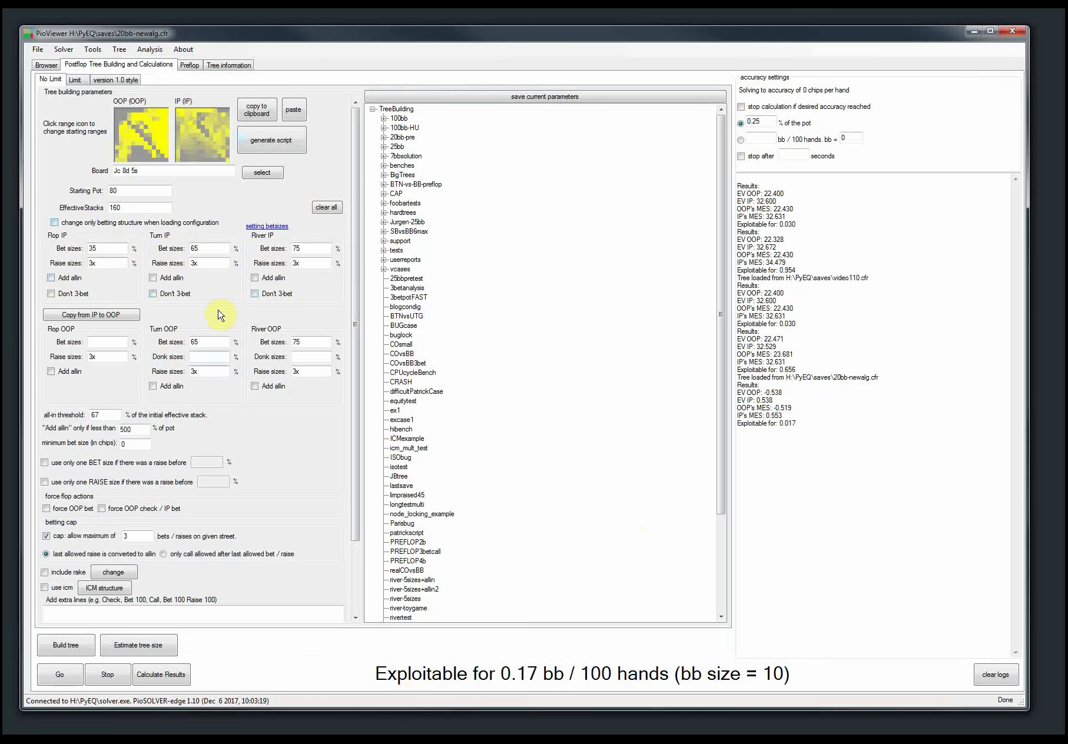
click(189, 65)
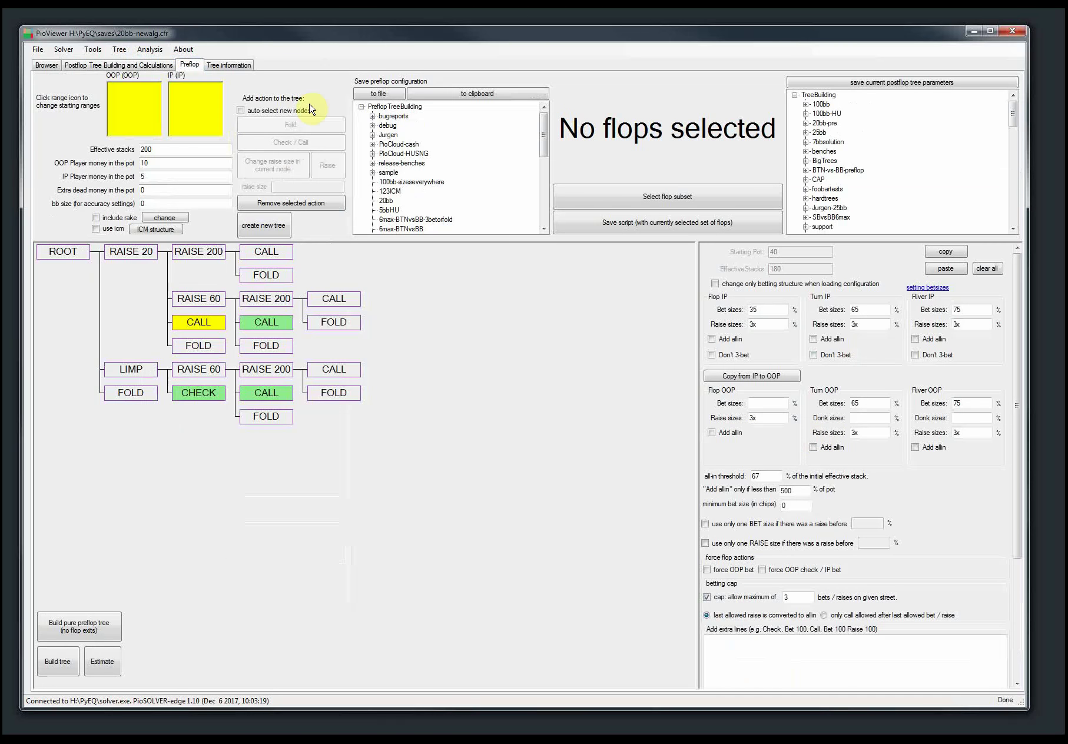
Set IP's flop bet sizes to 35, 65 and add all-in on the river for both players.
click(134, 66)
click(117, 248)
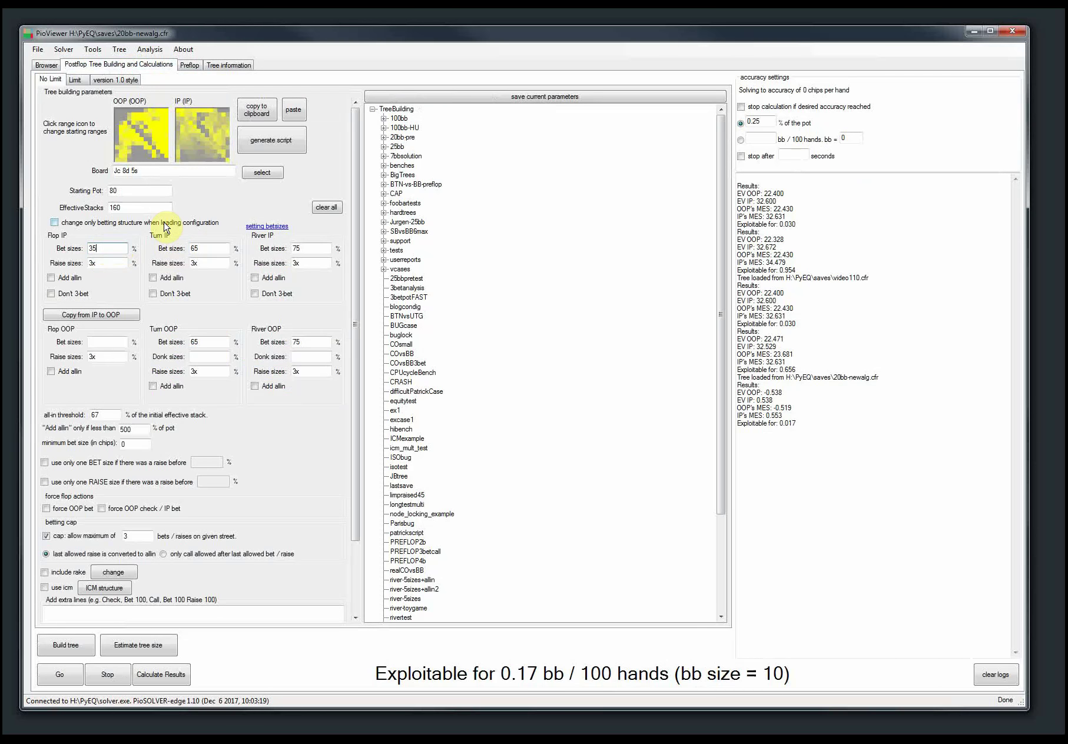
click(275, 281)
click(268, 387)
text(, 65)
Set the turn bet sizes to 50,75 for both IP and OOP.
double_click(211, 246)
text(50,75)
key(shift+Home)
key(ctrl+x)
double_click(209, 341)
key(ctrl+v)
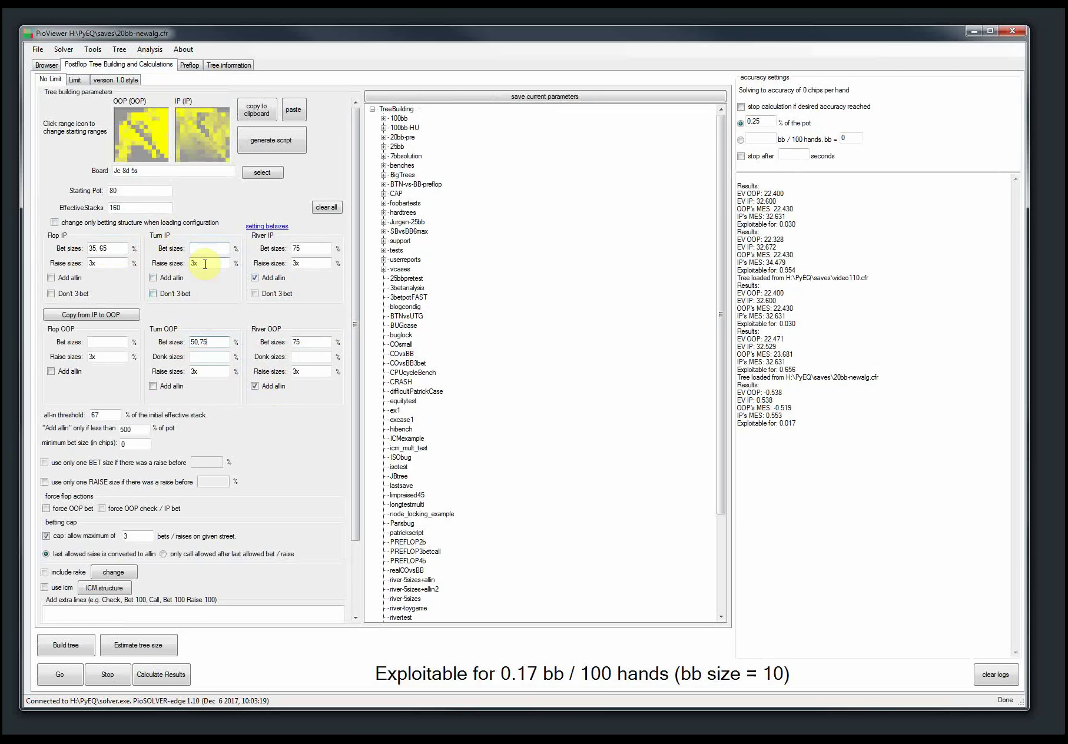
key(ctrl+v)
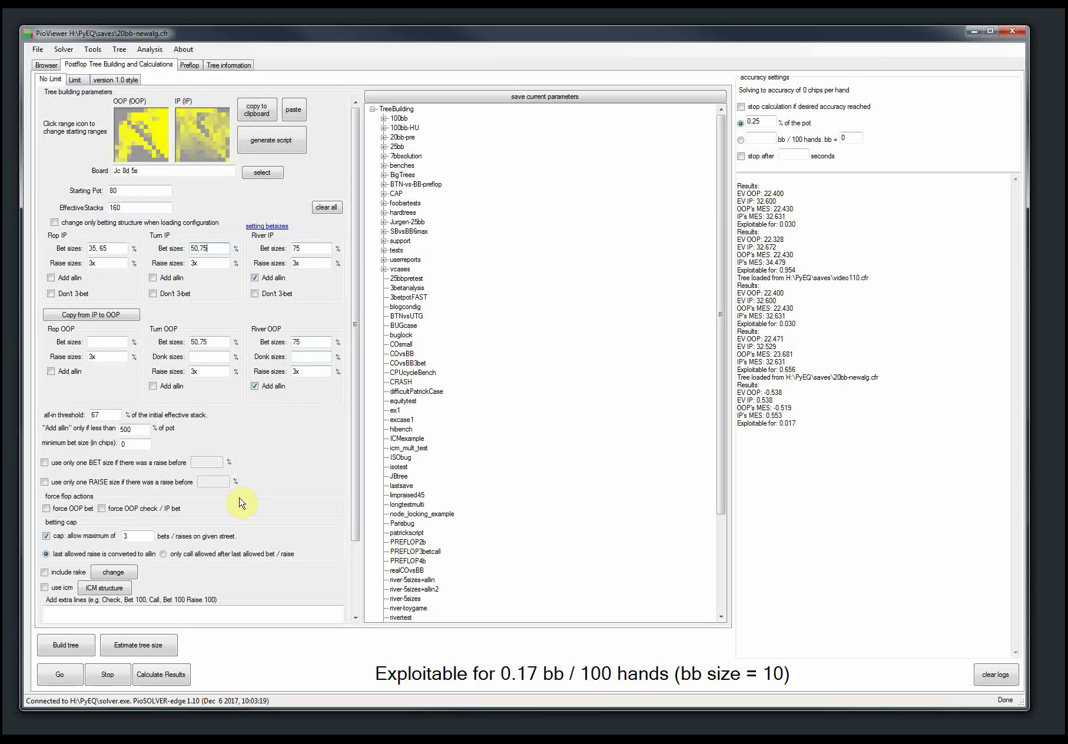
Estimate the memory size of the modified postflop tree.
click(141, 646)
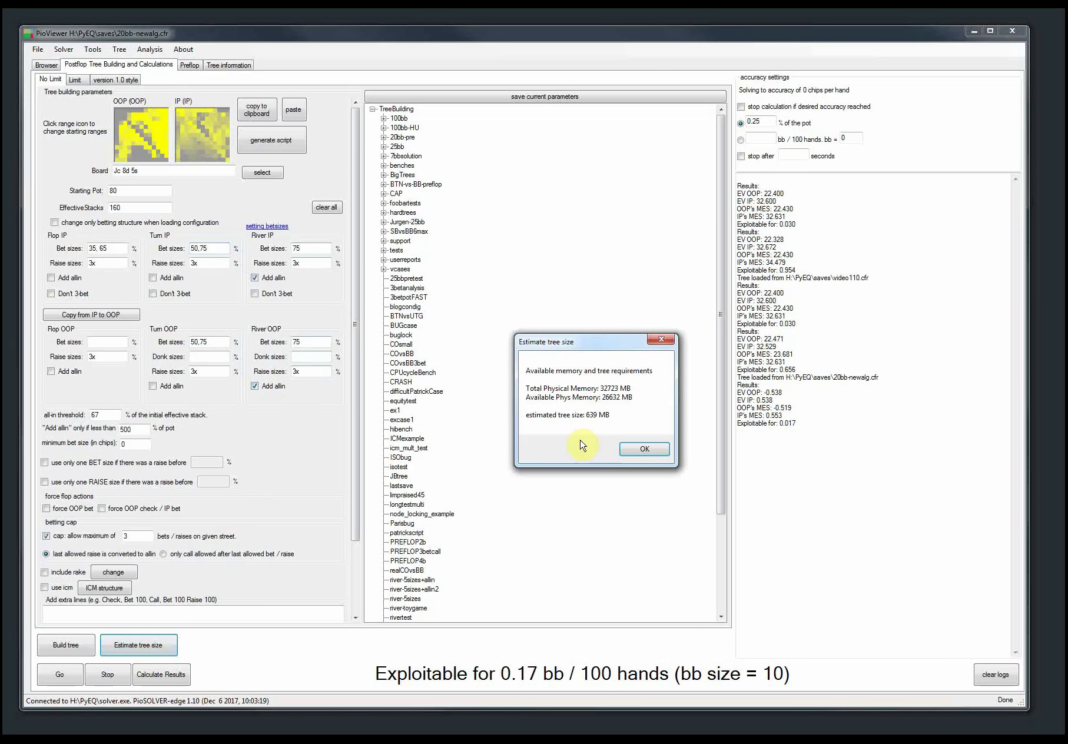
click(643, 449)
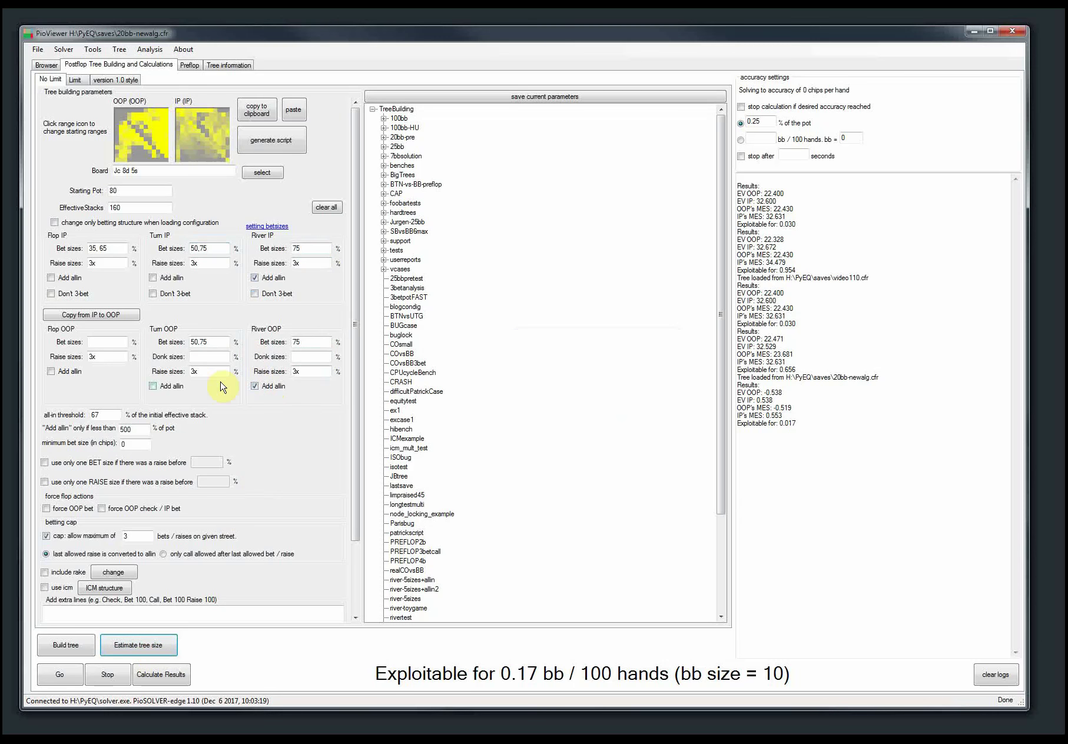
Build the modified postflop tree, run the solver on it and calculate the results.
click(59, 644)
click(61, 680)
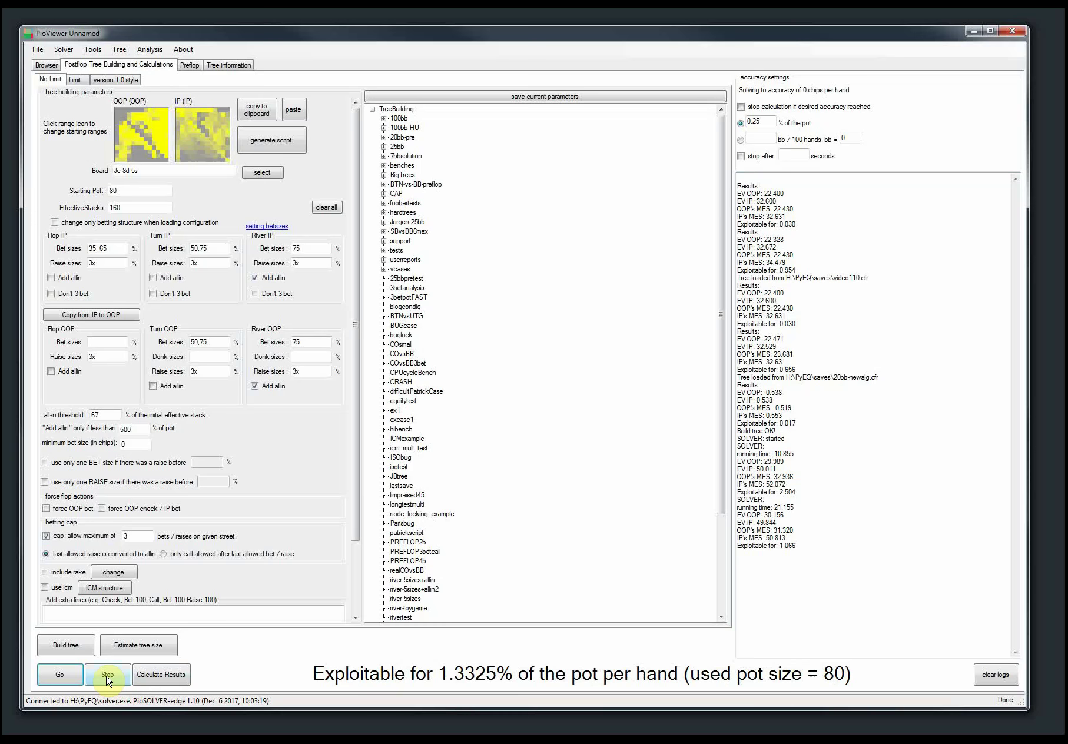
click(174, 678)
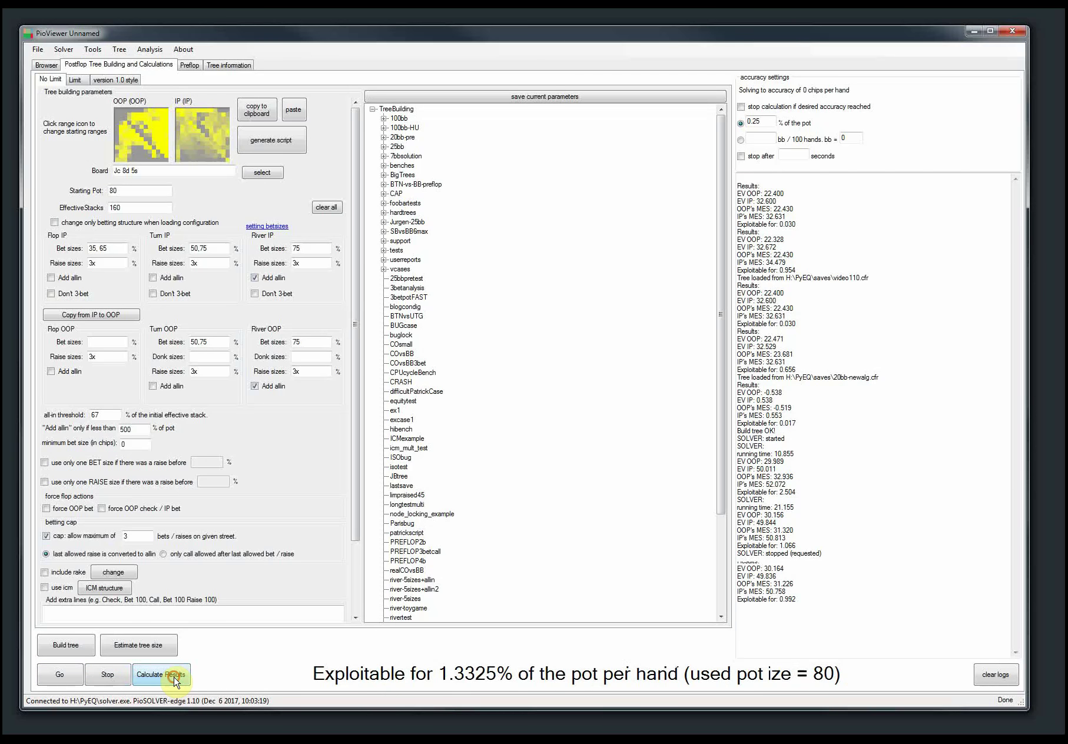
Display IP's strategy with EV after OOP's flop check in the browser.
click(45, 65)
click(201, 80)
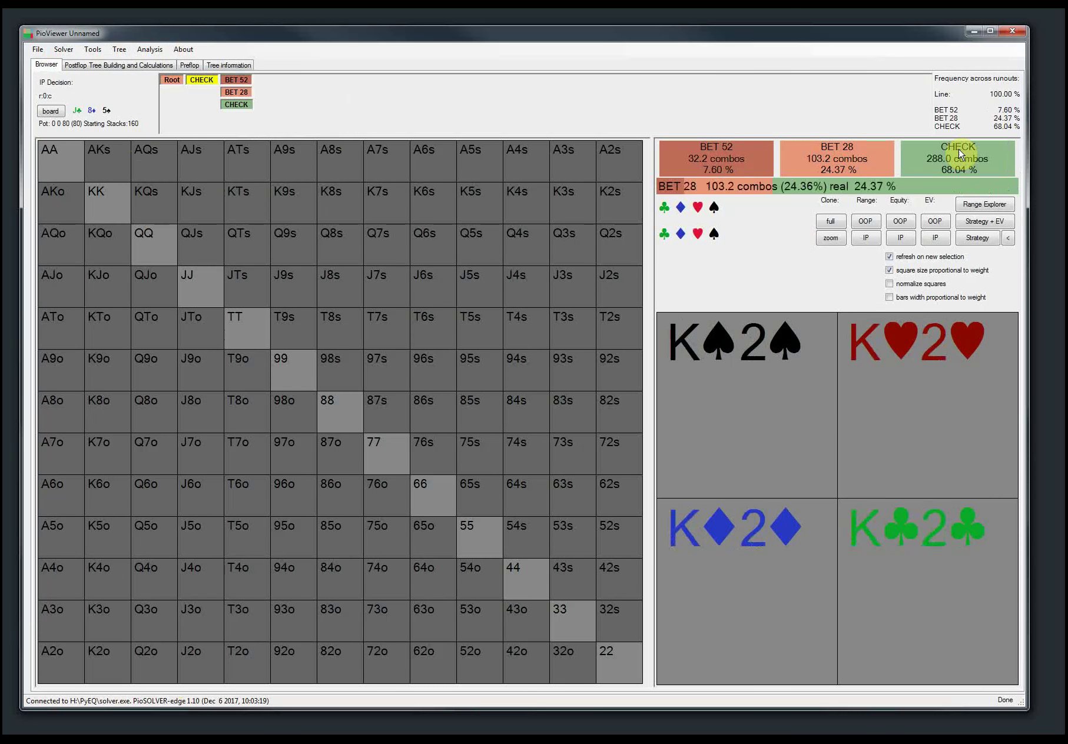
click(983, 221)
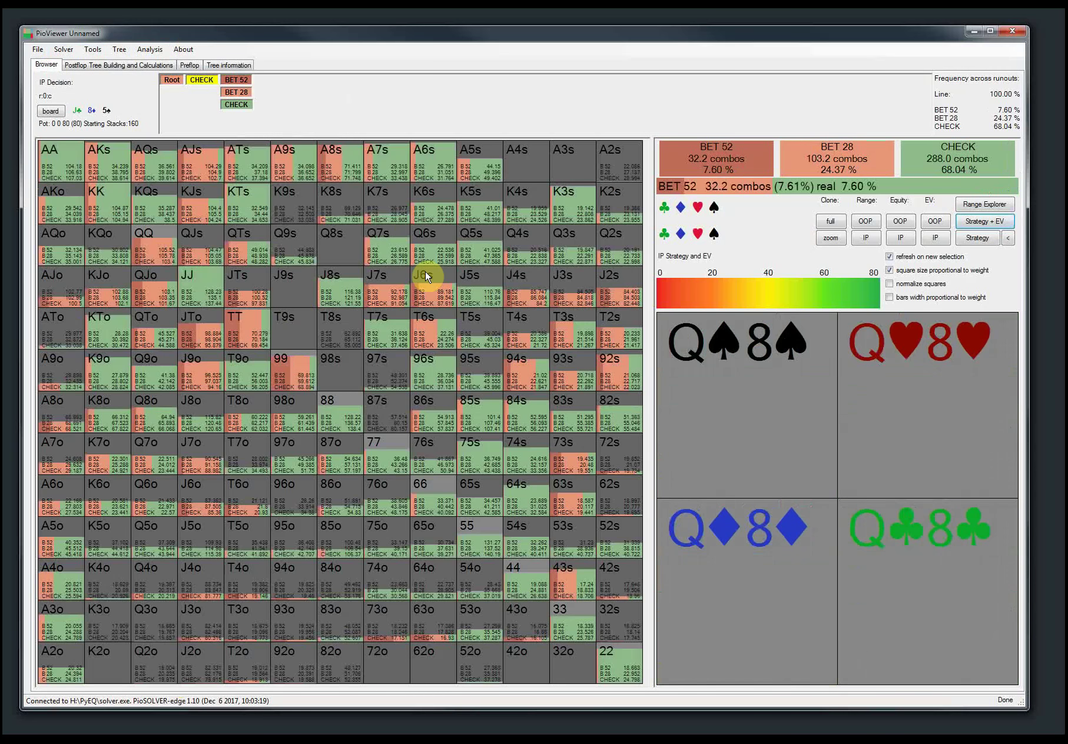
click(94, 65)
click(188, 65)
click(46, 65)
Load the recently used preflop tree 20bb-newalg.cfr and show it in the browser.
click(37, 49)
mouse_move(67, 75)
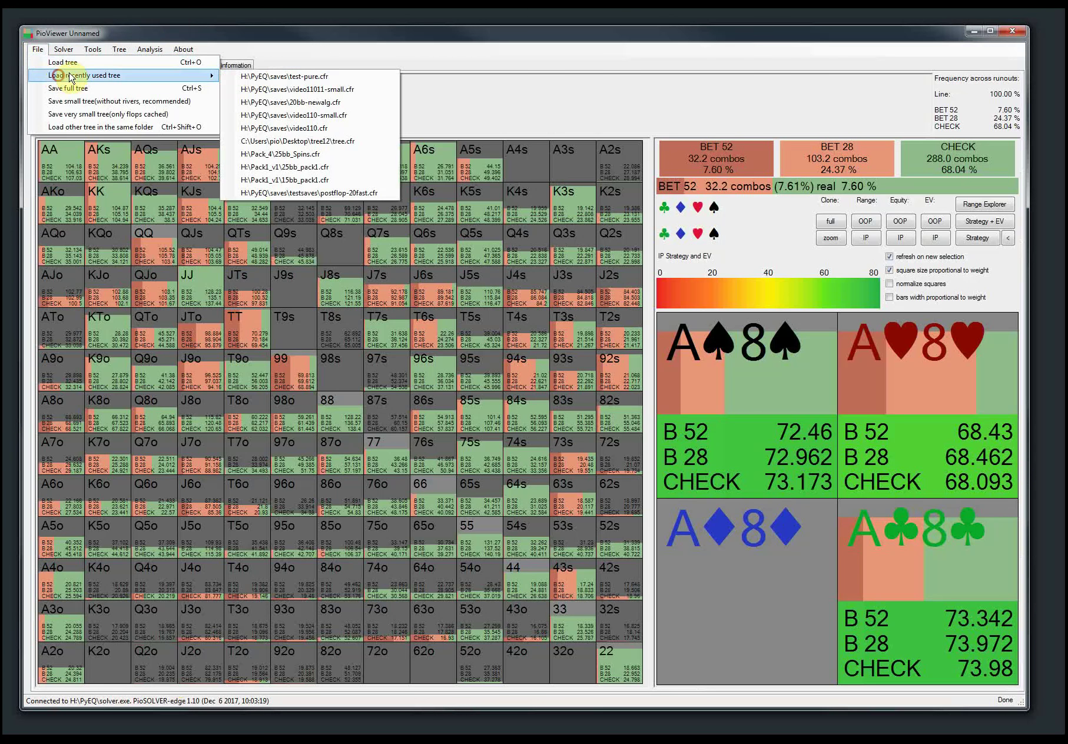
click(275, 102)
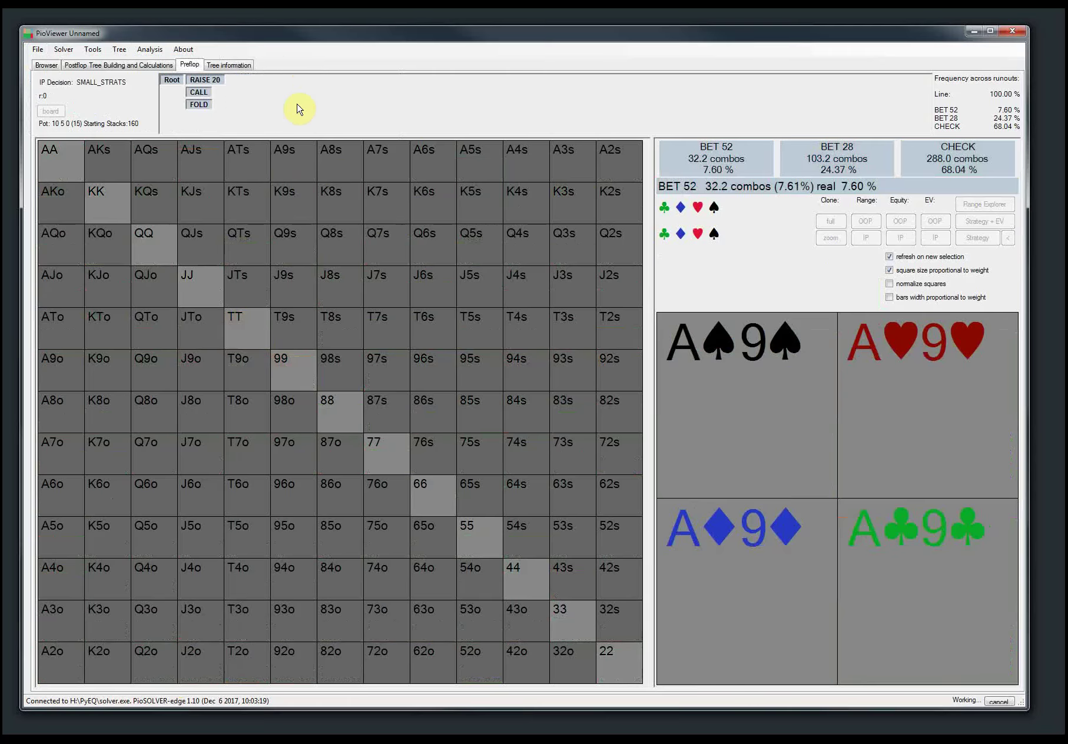
click(189, 64)
click(50, 66)
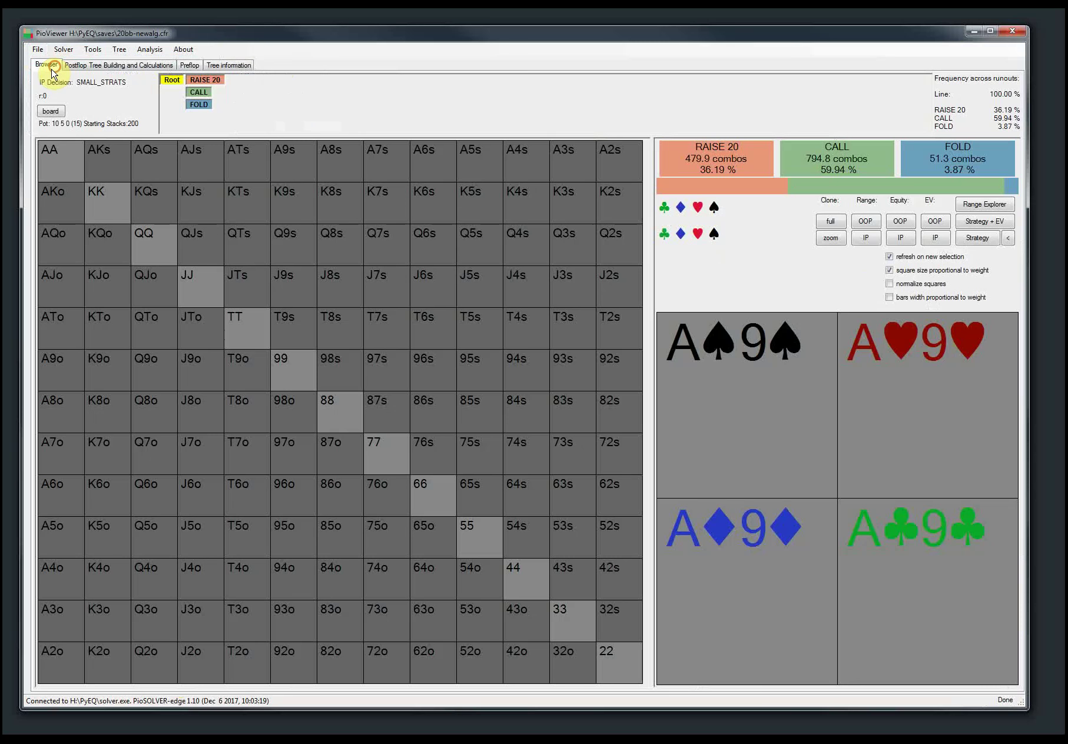
Select the preflop line CALL, RAISE 60, CALL and choose the flop with the ace of diamonds, king of spades and jack of spades.
click(197, 93)
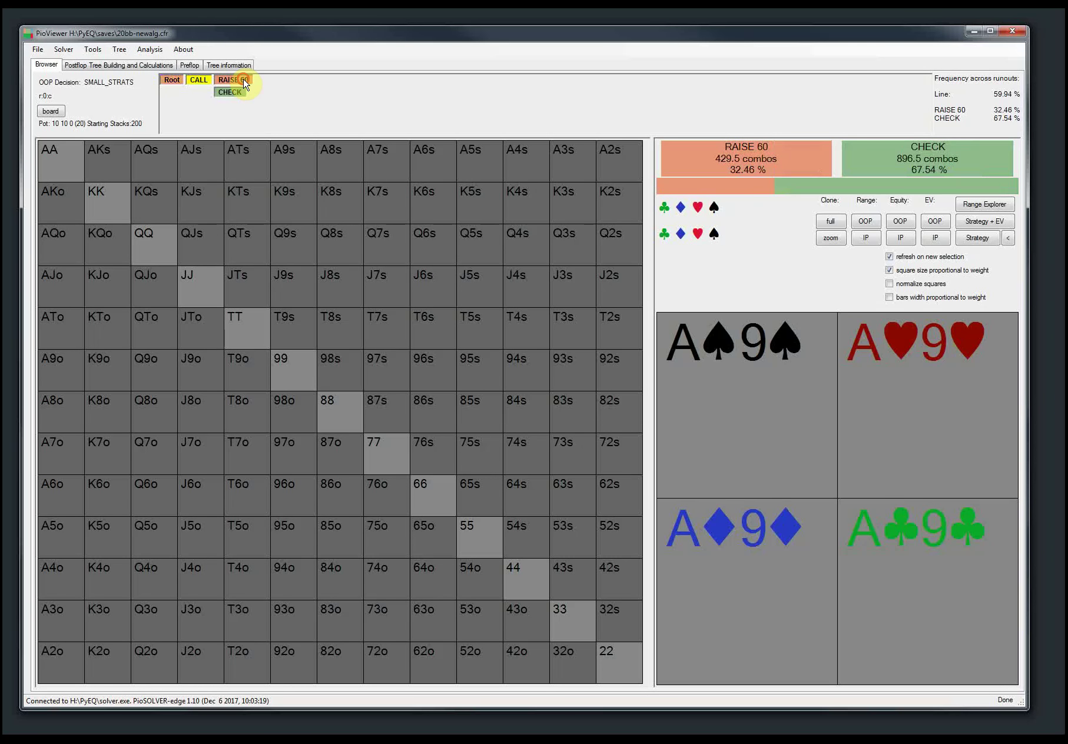
click(243, 84)
click(267, 89)
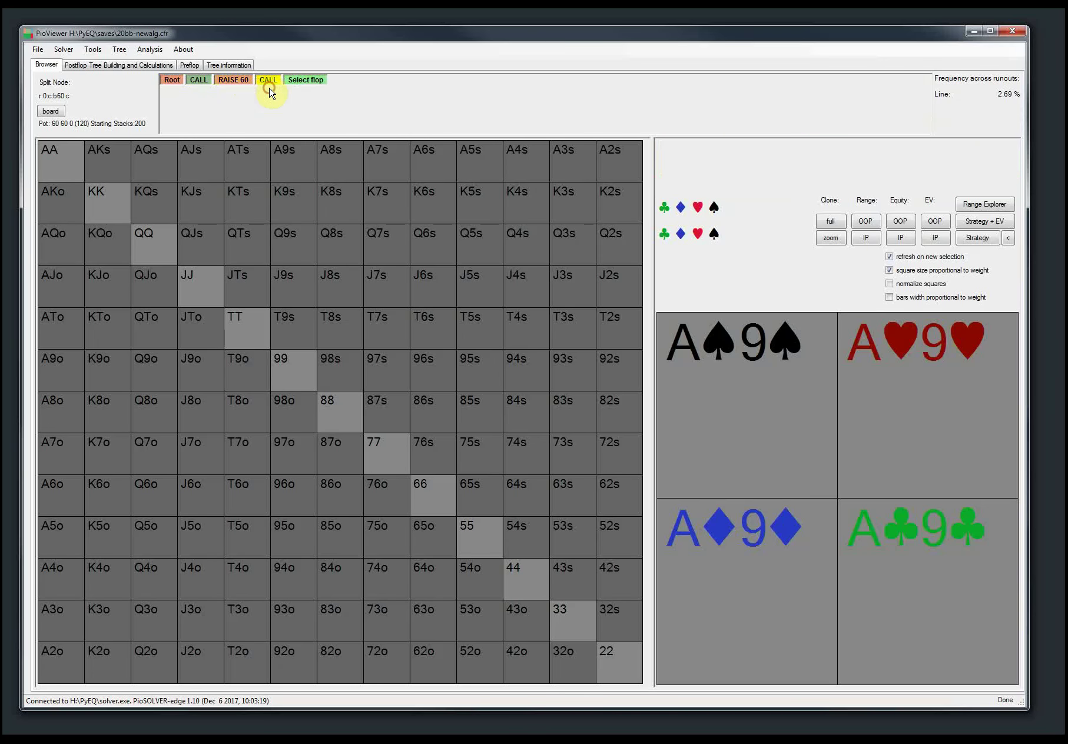
click(305, 86)
double_click(740, 272)
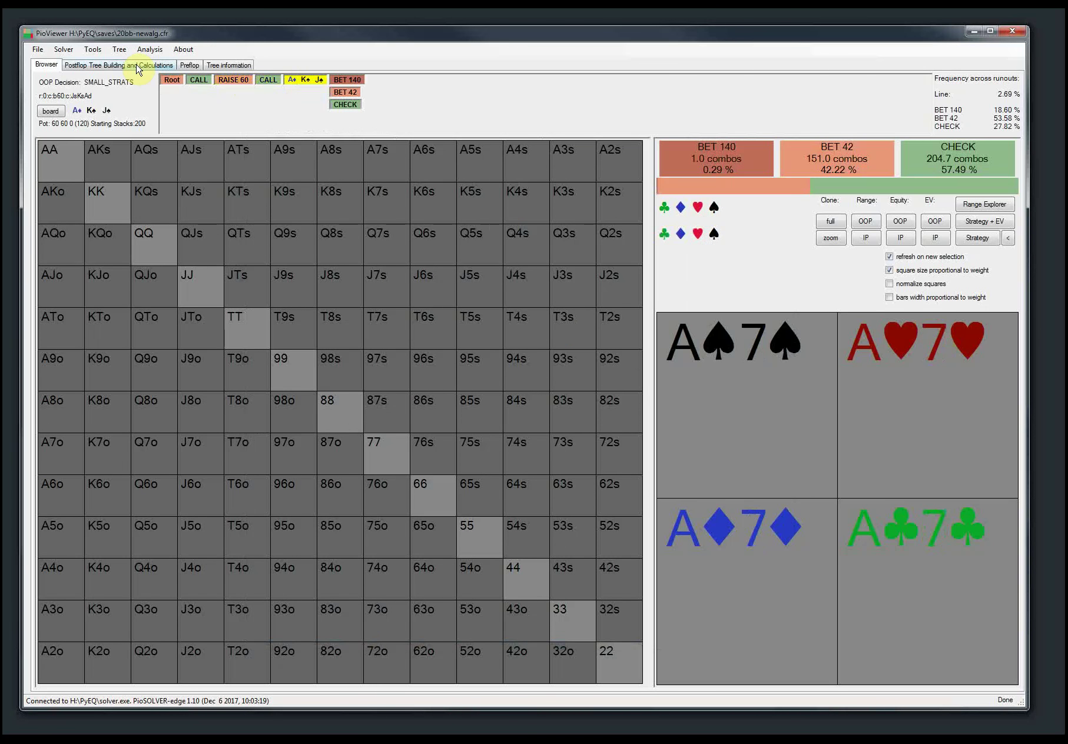
Create a subtree configuration from the selected flop node and check its board selection without changing it.
click(119, 49)
click(135, 131)
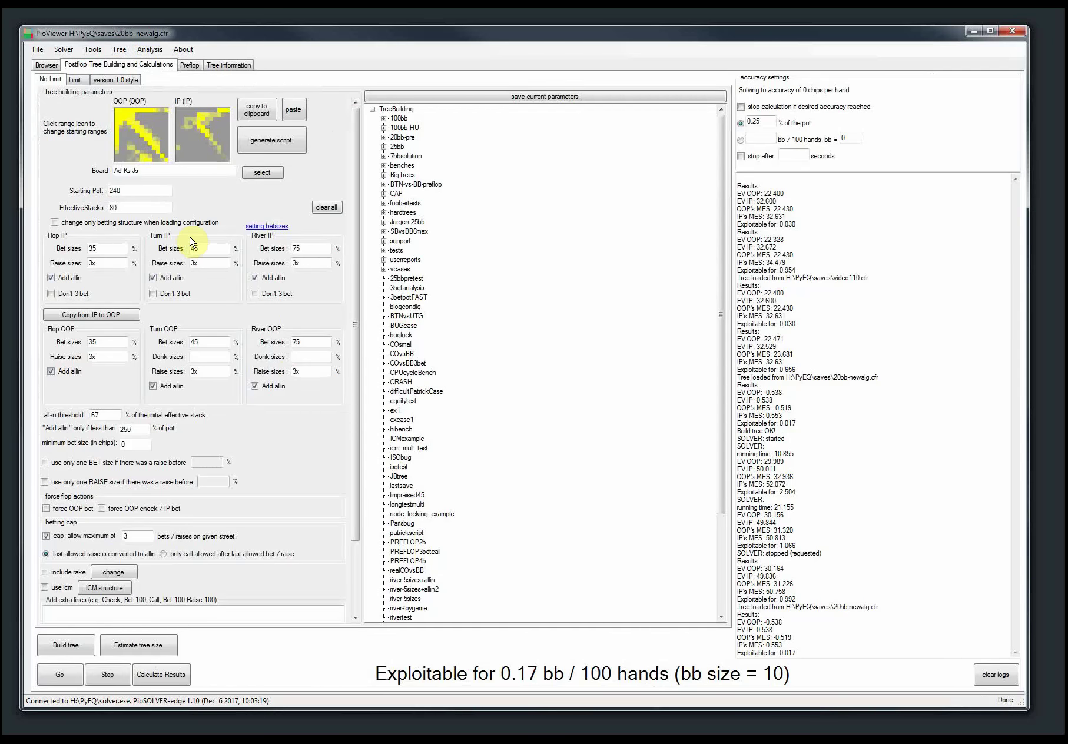
drag(101, 249, 76, 252)
click(260, 173)
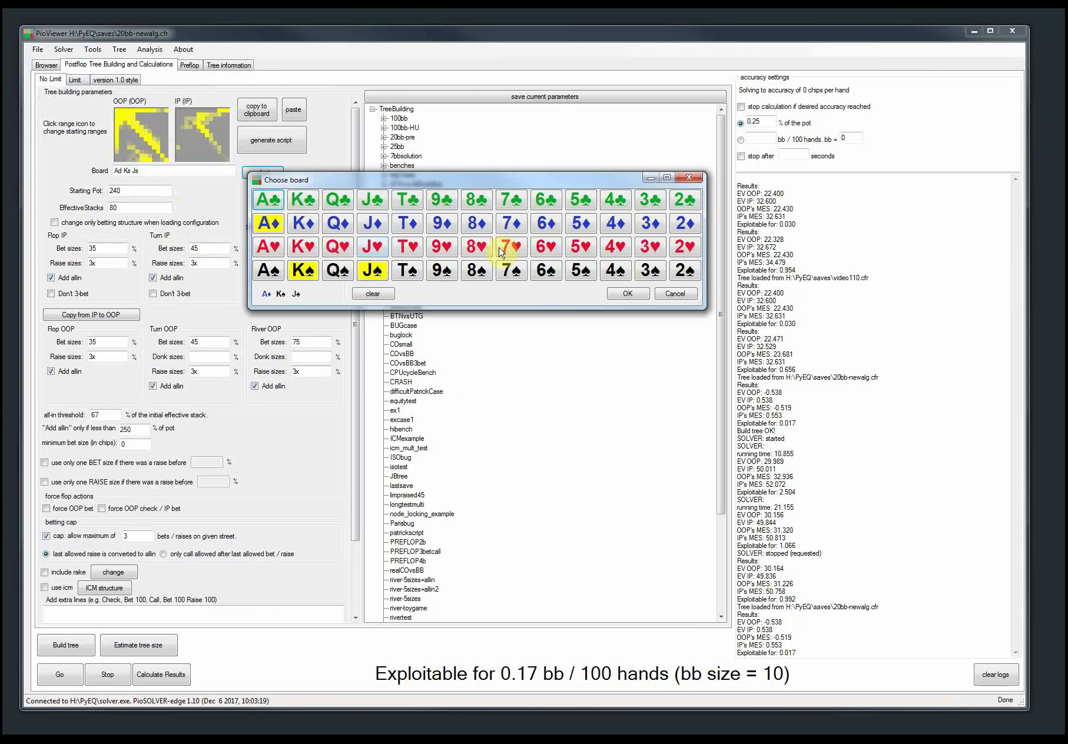
click(681, 292)
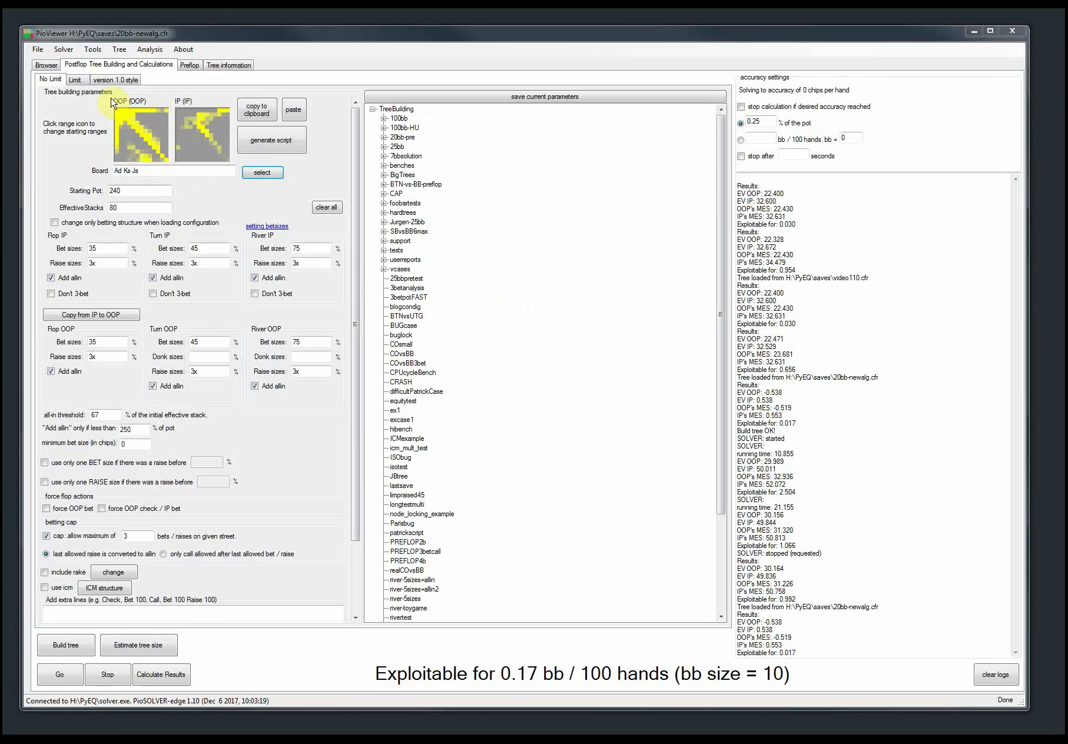
Display OOP's flop strategy with EV in the browser and check how the grid scales by shrinking and re-enlarging the window.
click(47, 66)
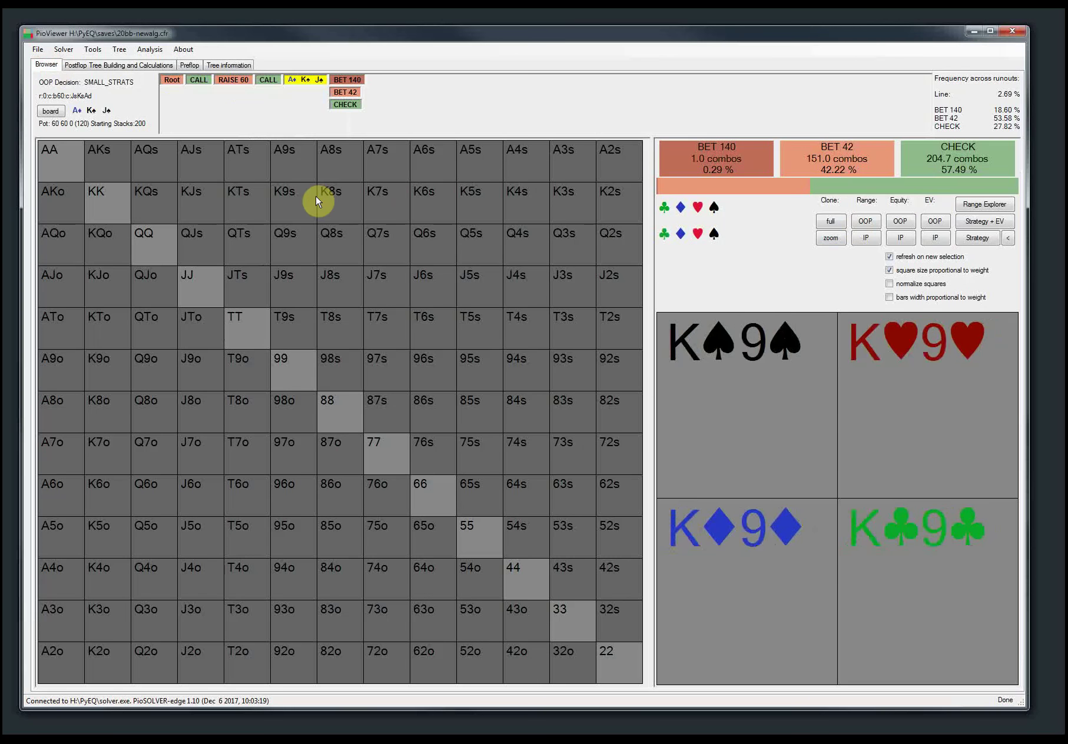
click(985, 222)
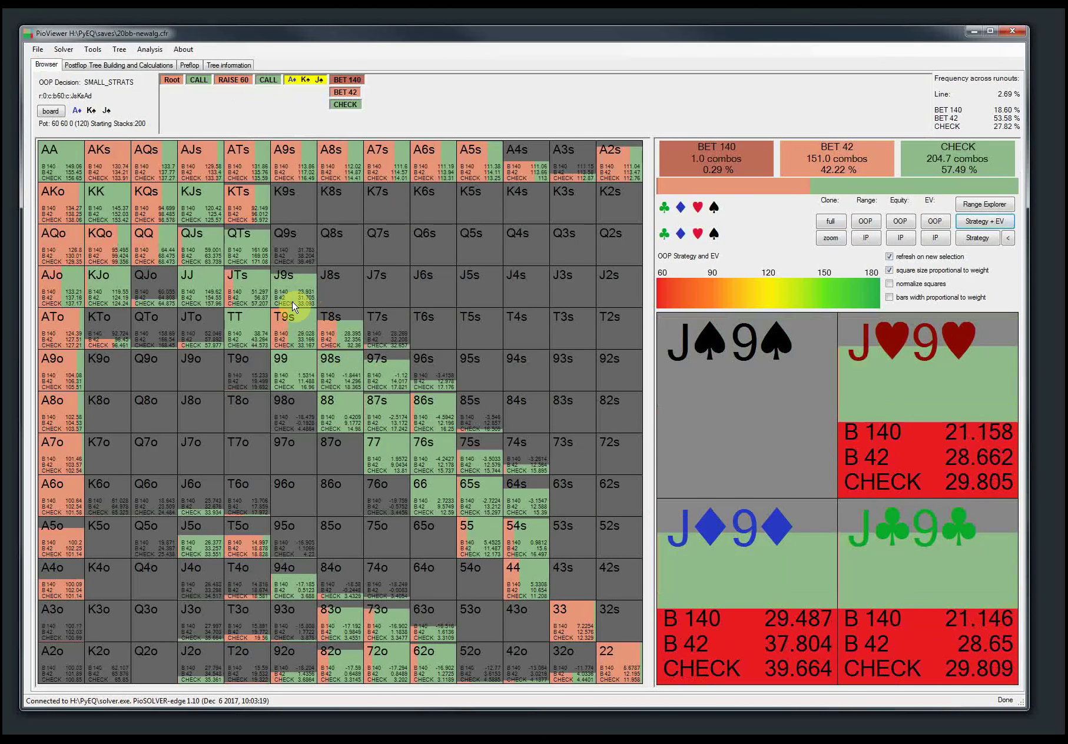
drag(1019, 705, 753, 571)
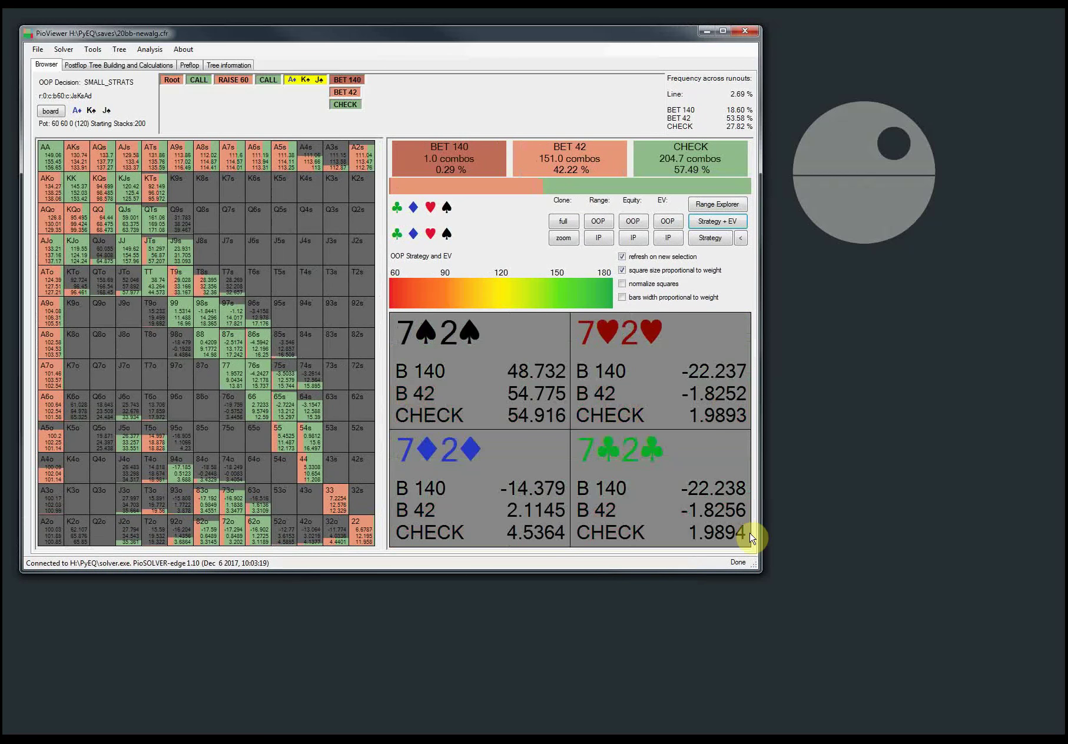
drag(757, 572, 708, 540)
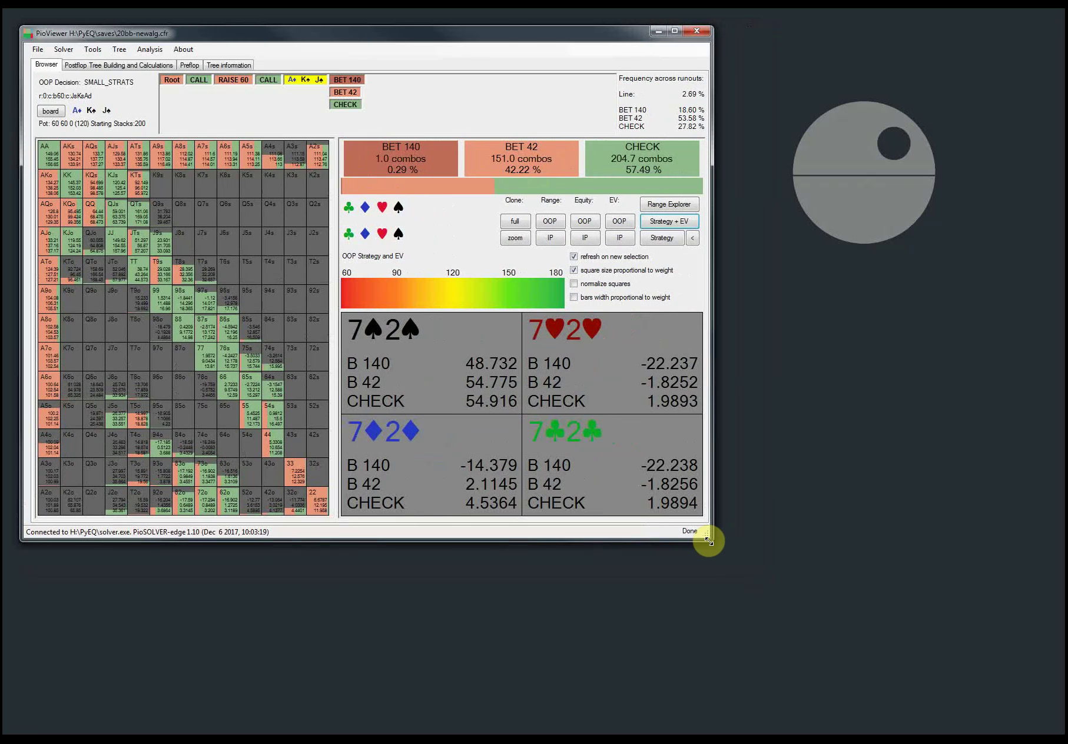
drag(708, 540, 1034, 723)
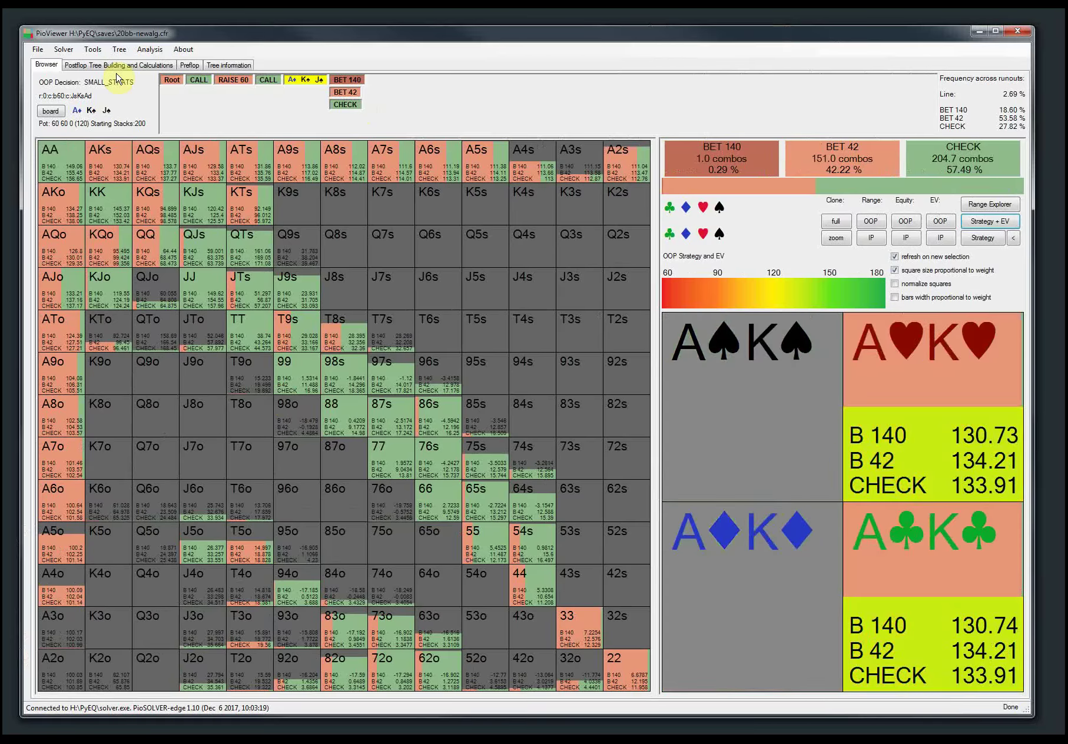
Clear the solver logs, load the saved configuration 3betpotFAST and build its tree.
click(79, 65)
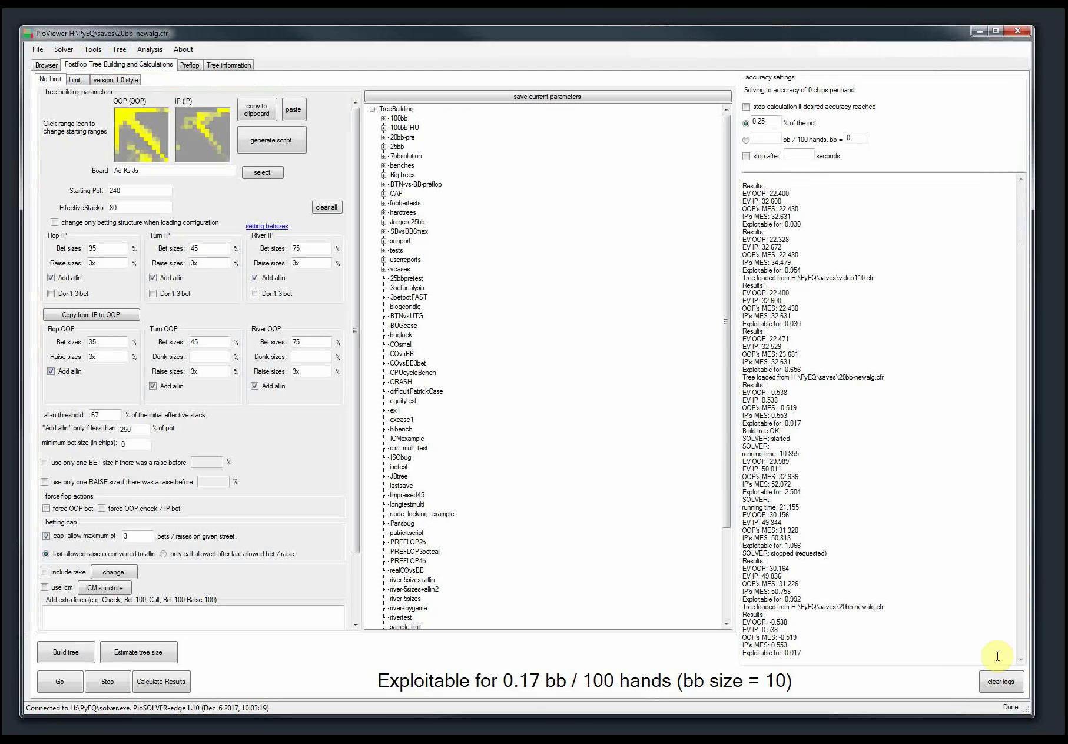
click(1000, 681)
double_click(412, 297)
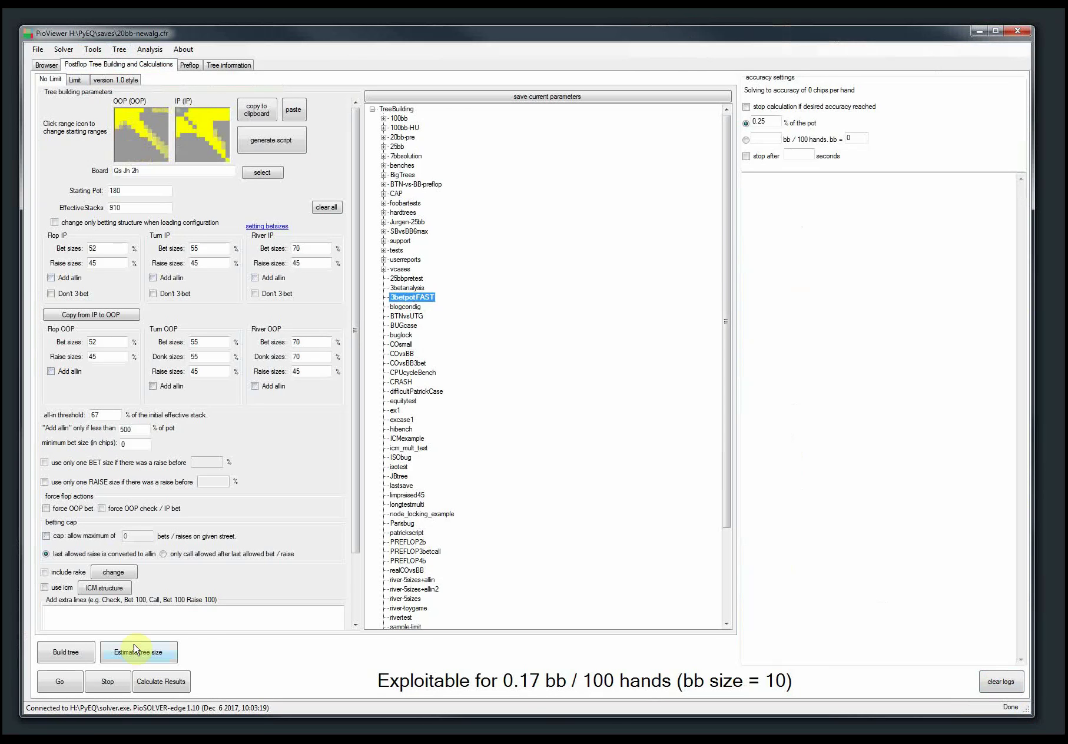
click(65, 650)
Browse the line BET 94, CALL, 4 of diamonds, BET 202, CALL, 5 of clubs to reach OOP's river decision.
click(46, 65)
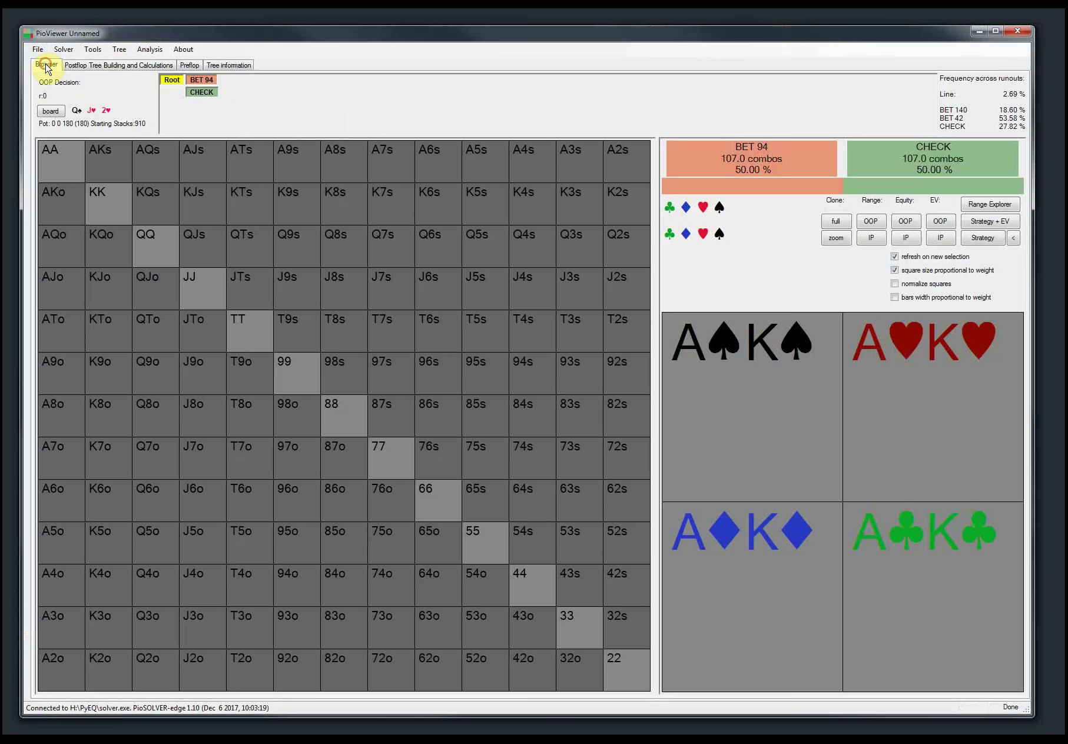
click(201, 81)
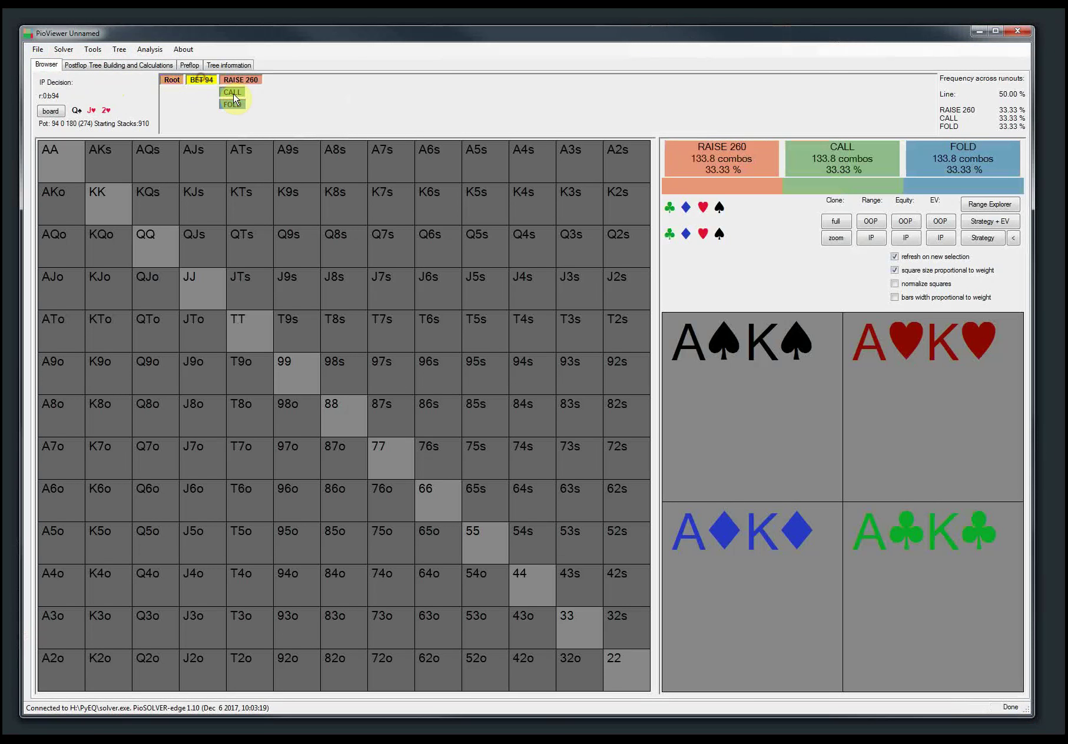
click(226, 92)
click(297, 92)
click(284, 80)
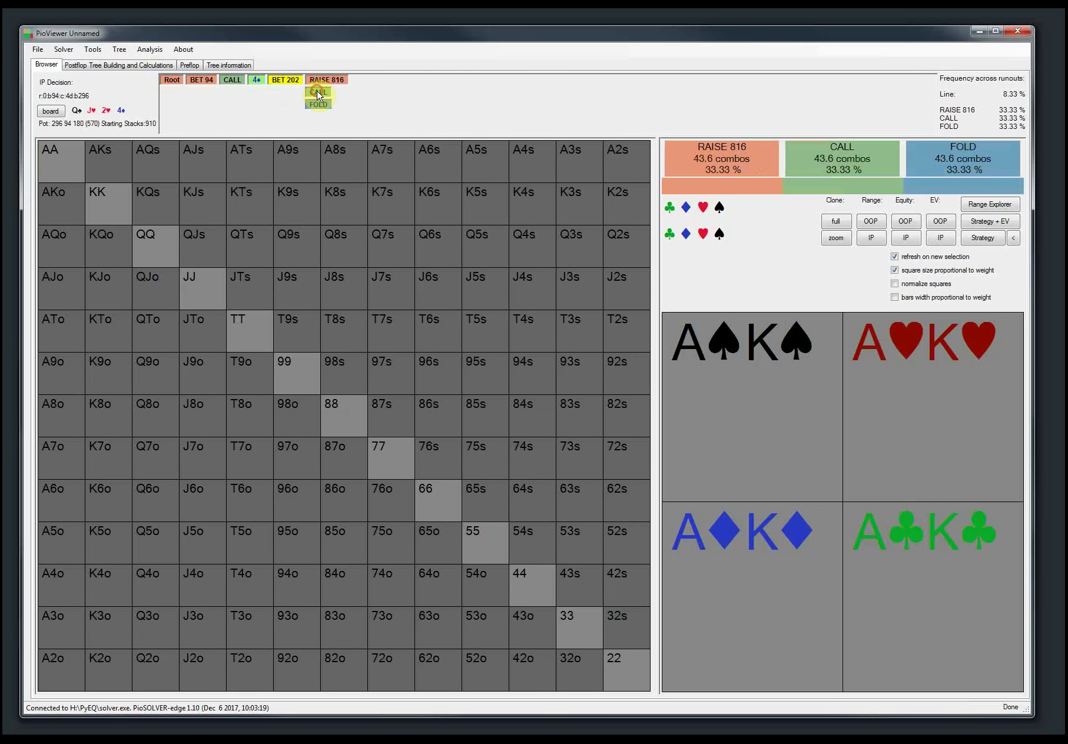
click(318, 92)
click(402, 79)
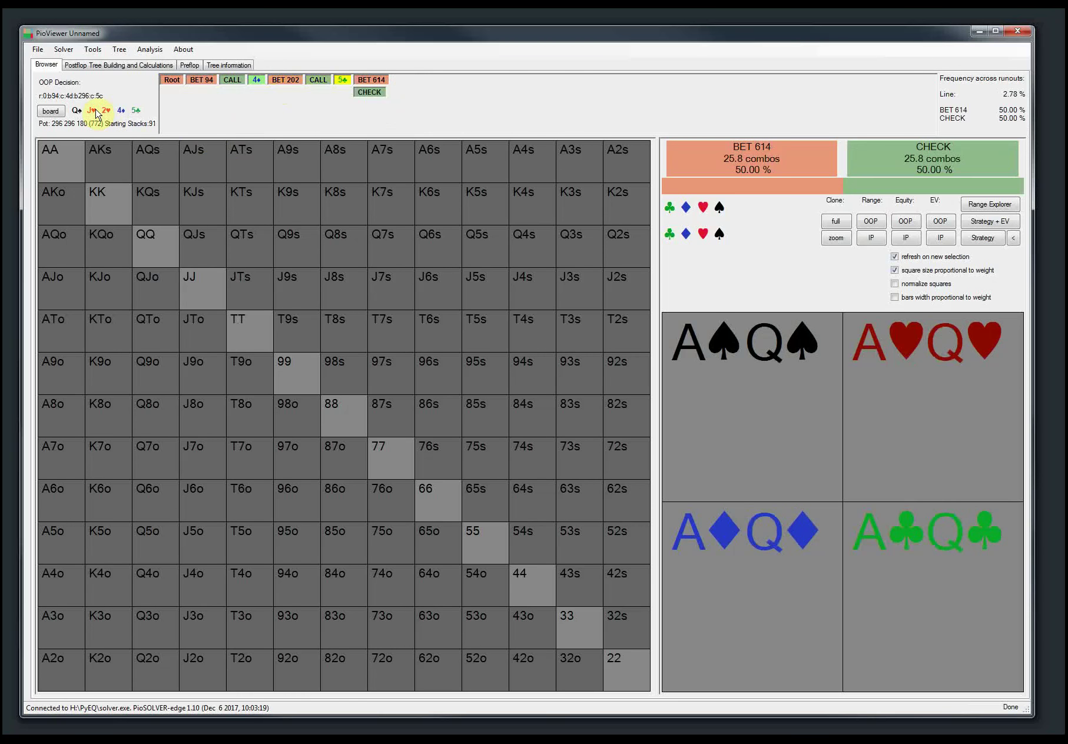
Examine IP's EVs and strategy facing the river BET 614, and return to the root node.
click(984, 223)
click(376, 80)
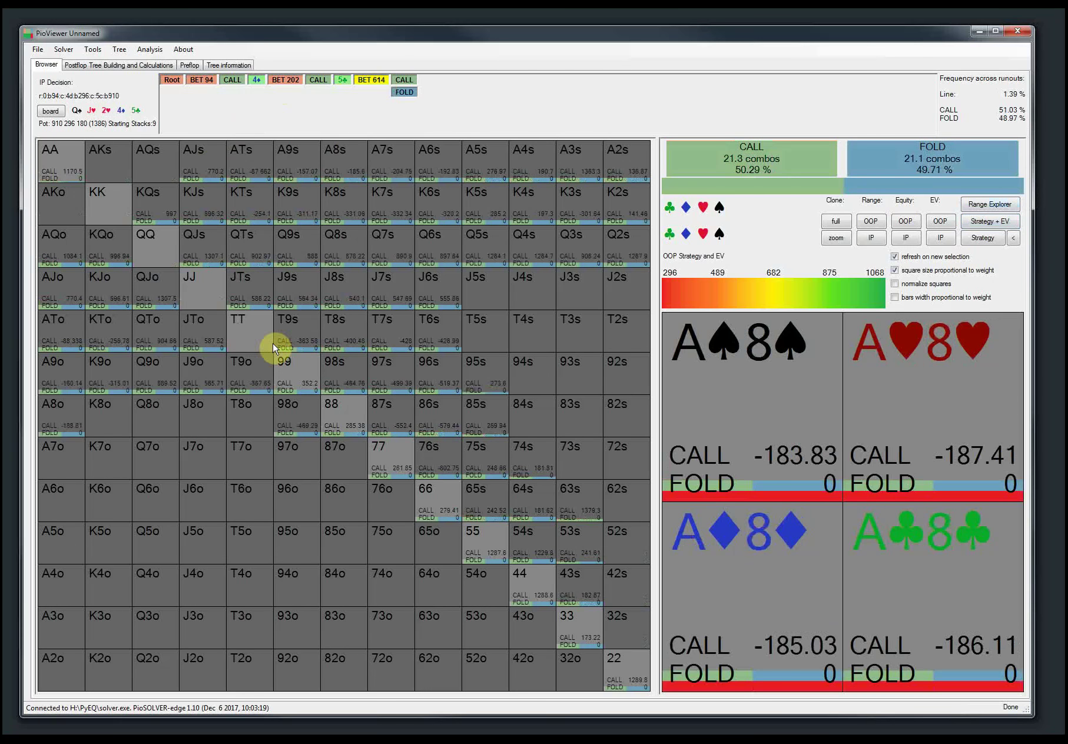
click(991, 241)
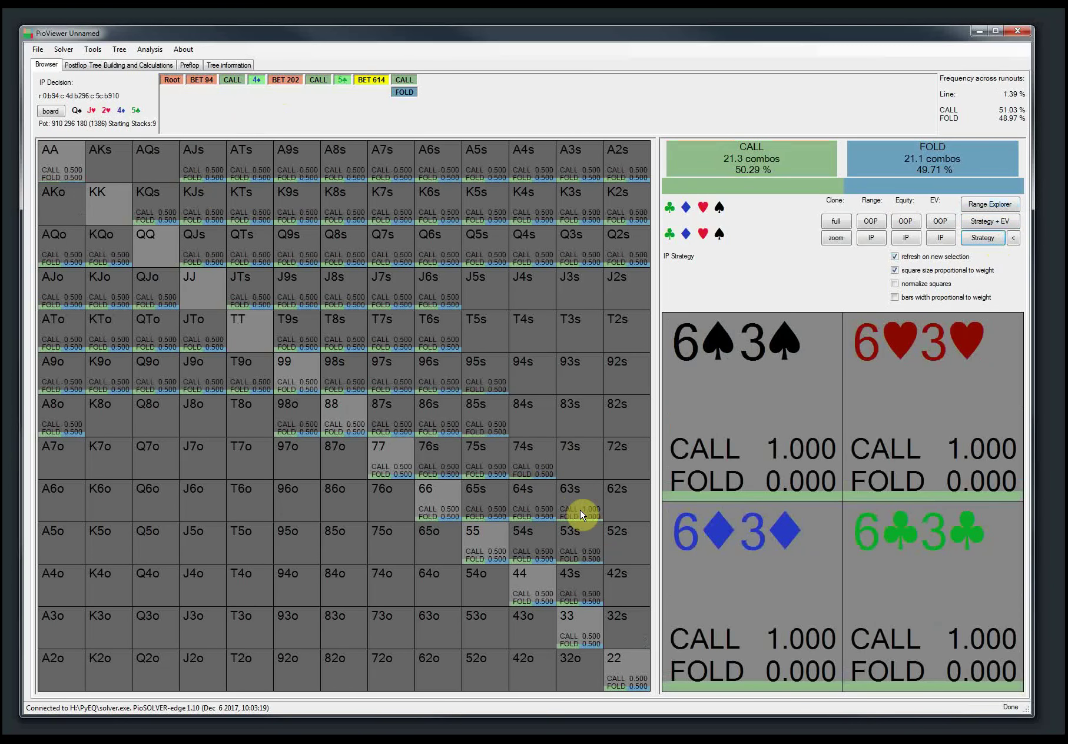
click(174, 84)
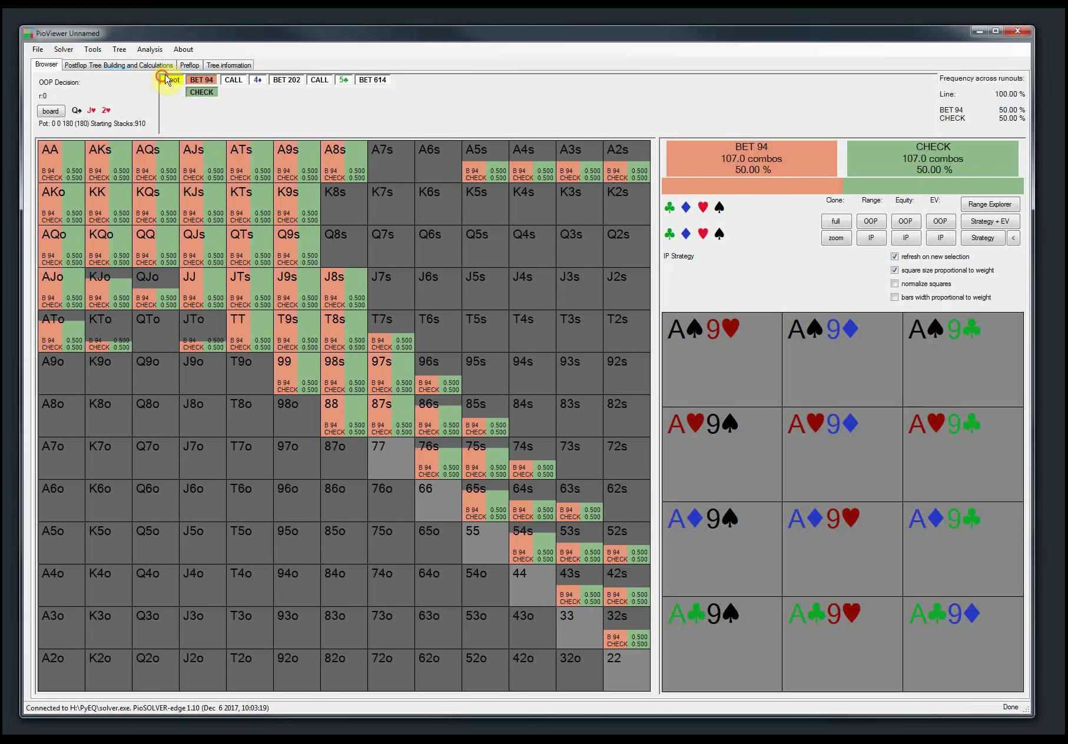
click(37, 50)
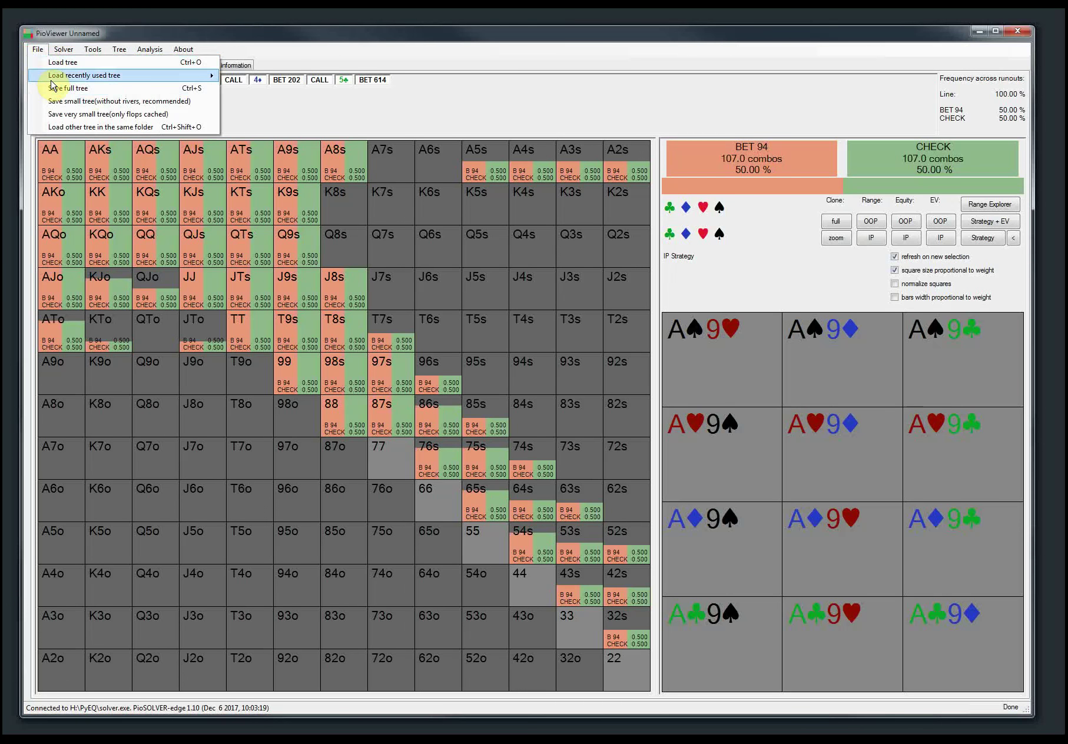
mouse_move(53, 78)
click(277, 76)
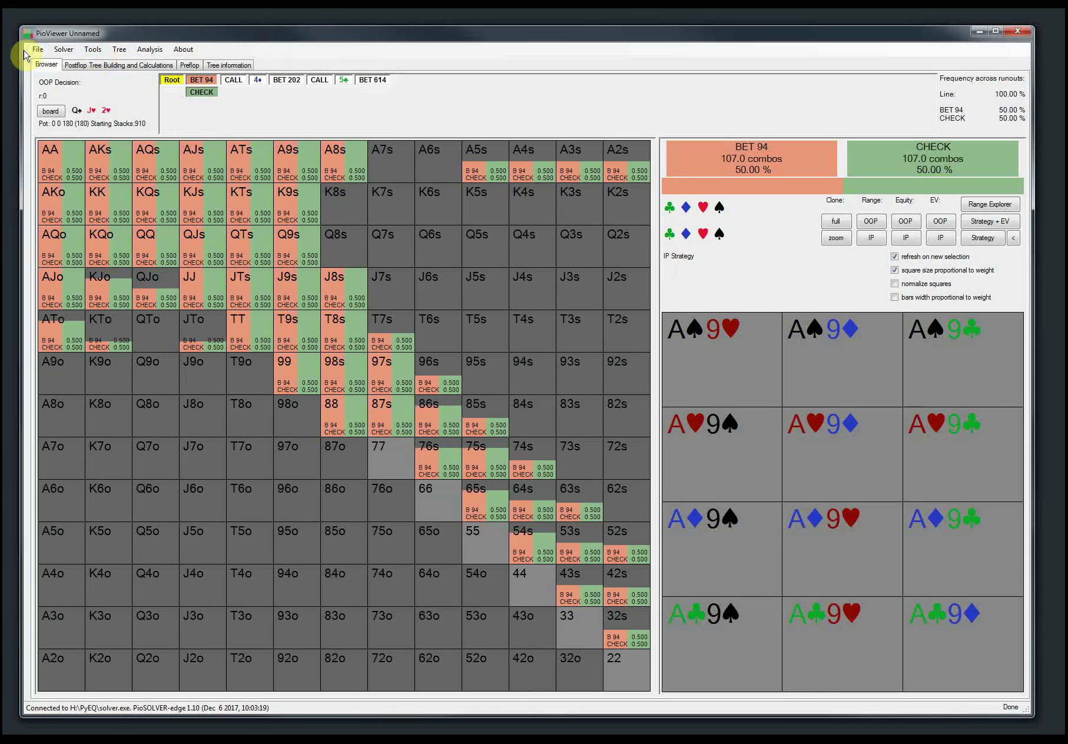
Load the recently used tree video11011-small.cfr and select the flop line CHECK, BET 36 in the browser.
click(39, 49)
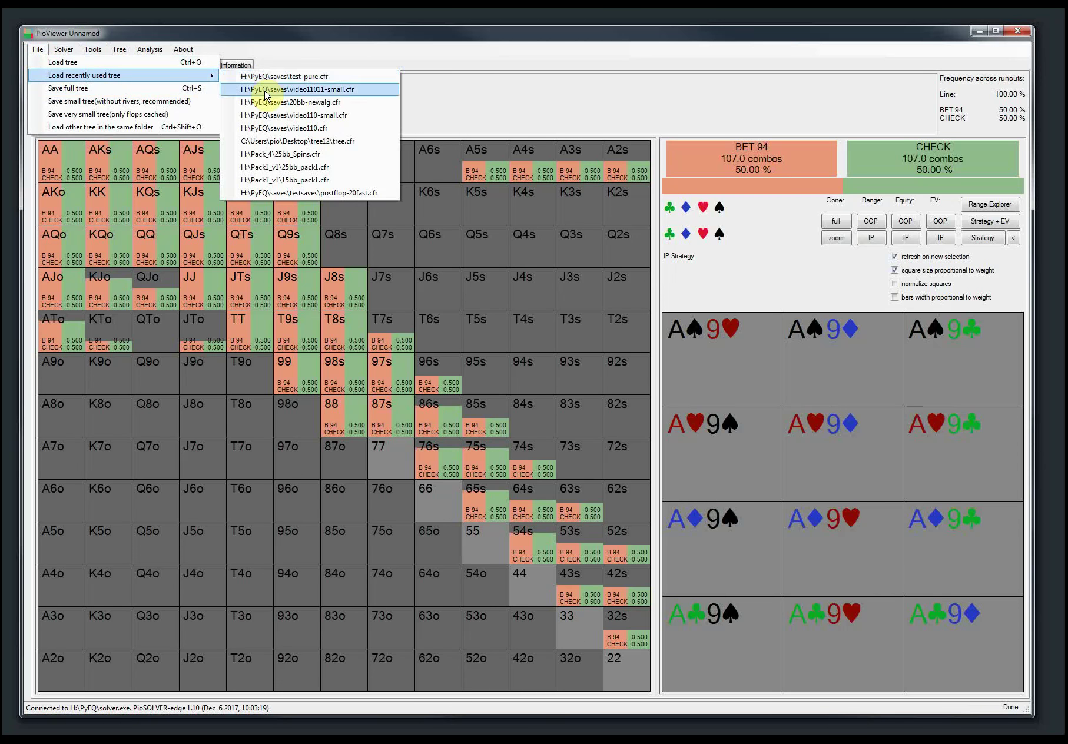
click(266, 90)
click(152, 66)
click(46, 65)
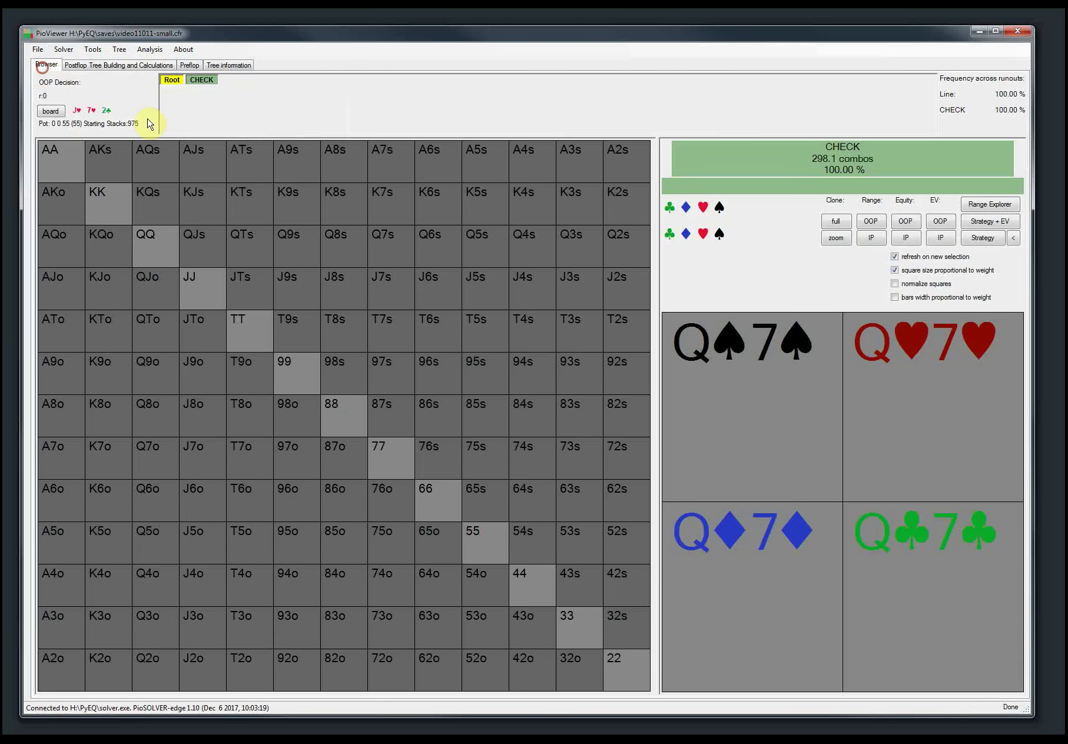
click(201, 80)
click(242, 87)
Send the rebuild_forgotten_streets command in the solver console and close the console.
text(rebuild_forgotten_streets)
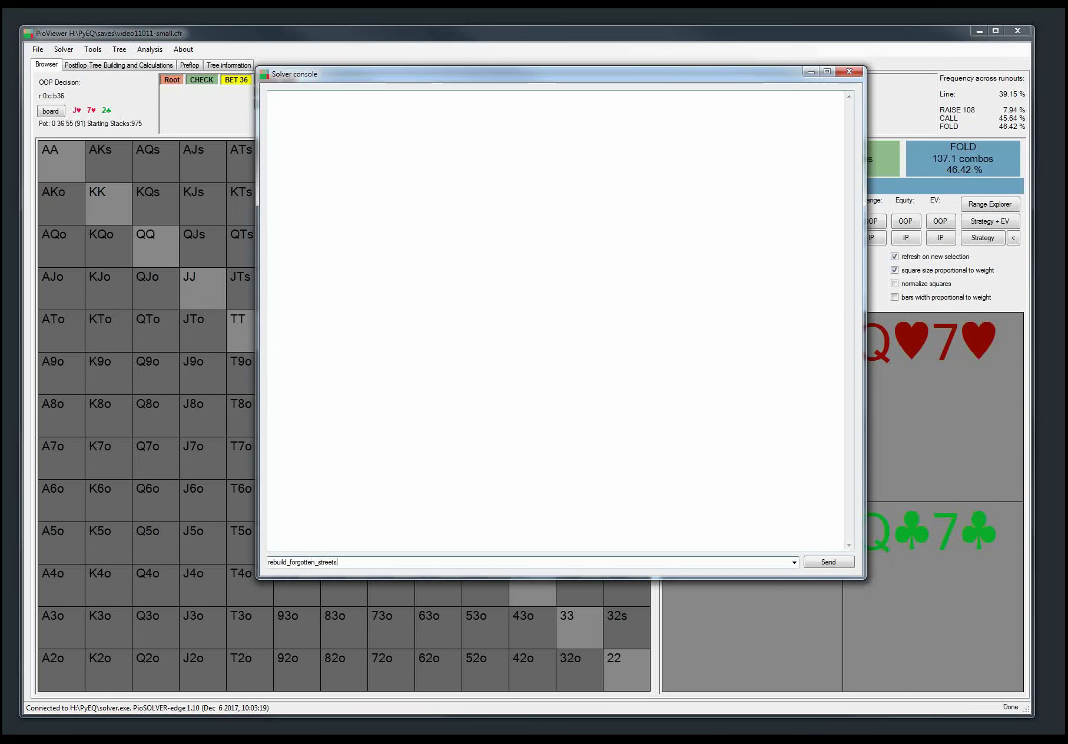
key(Return)
click(808, 73)
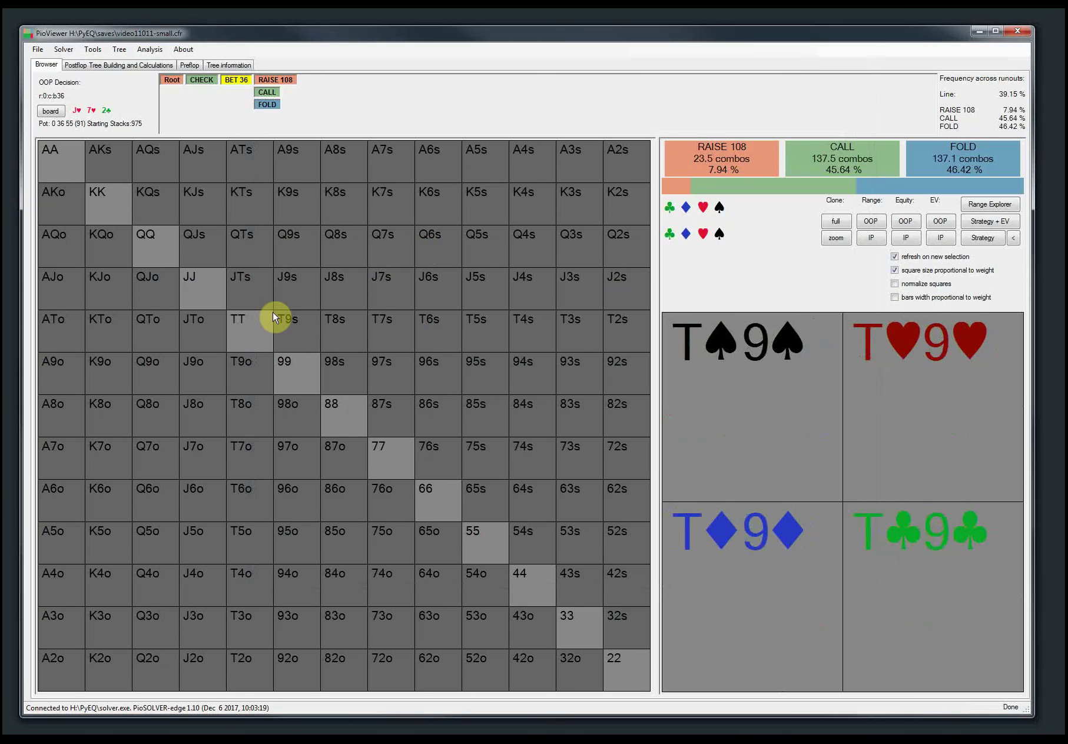
Reset the strategies in the loaded tree.
click(91, 48)
click(111, 47)
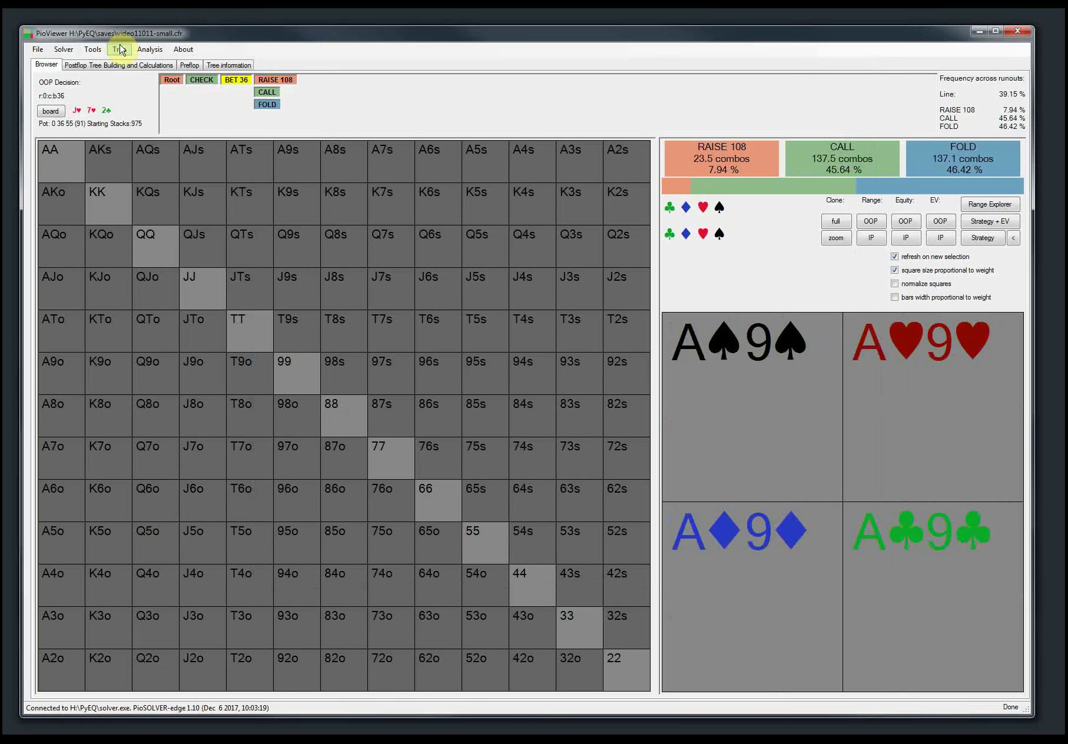
click(149, 50)
mouse_move(124, 52)
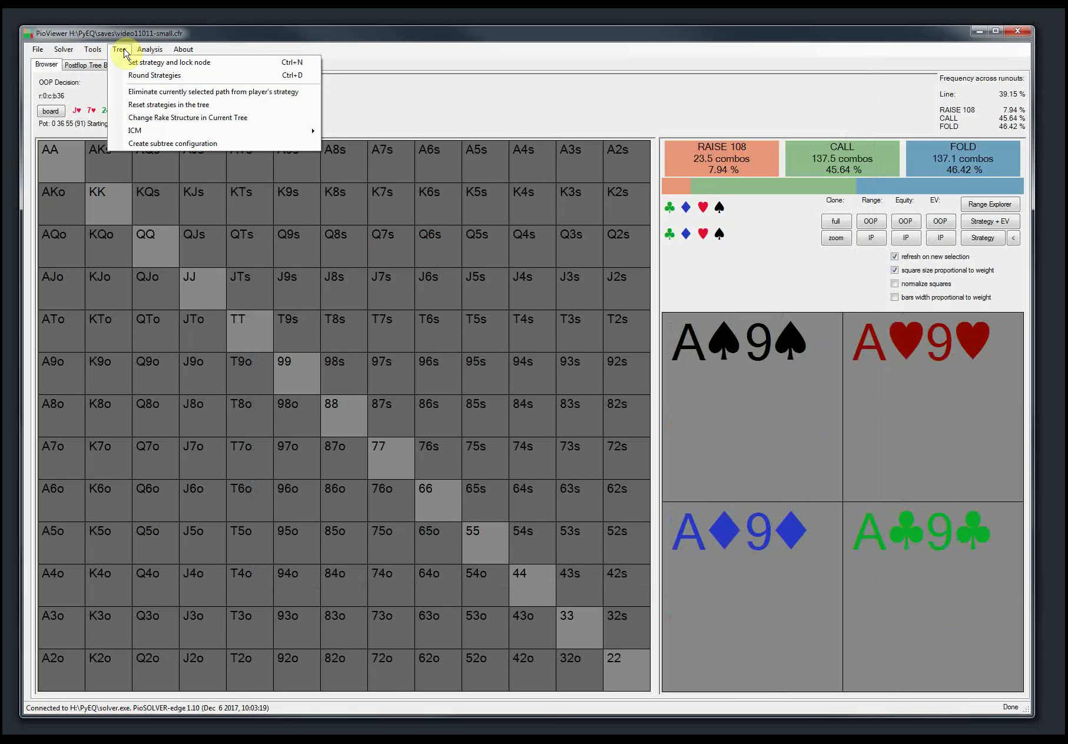
click(293, 200)
Display IP's strategy after OOP's flop check and look over the tree's building parameters.
click(171, 85)
click(203, 82)
click(995, 238)
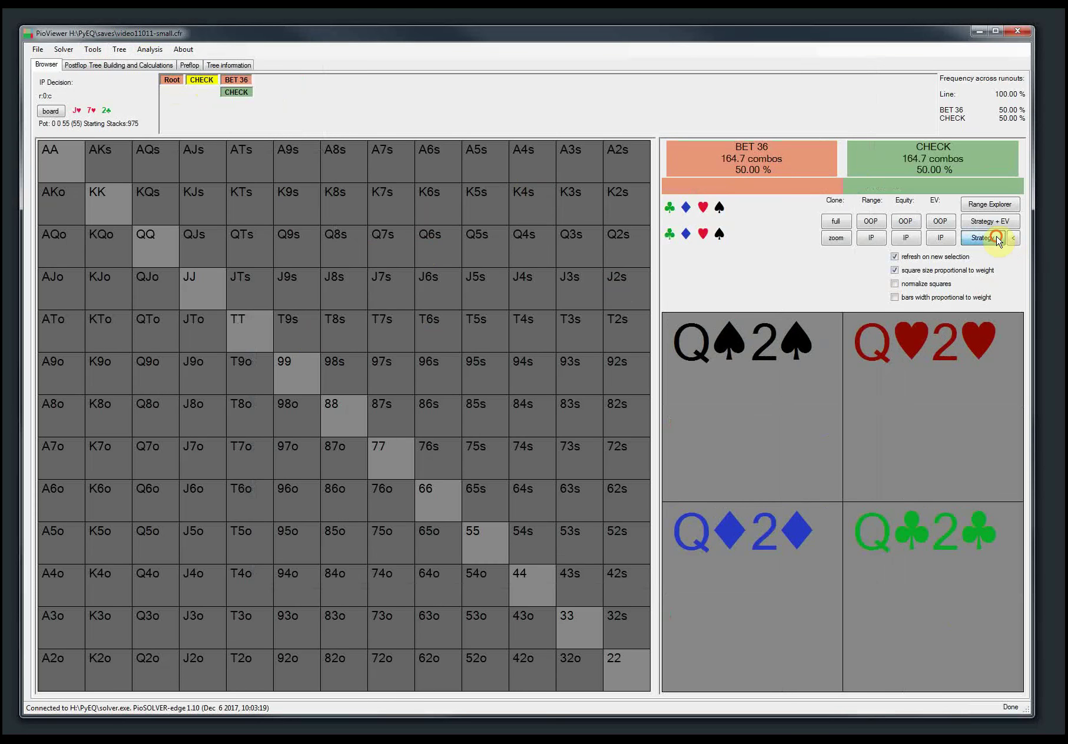
click(118, 65)
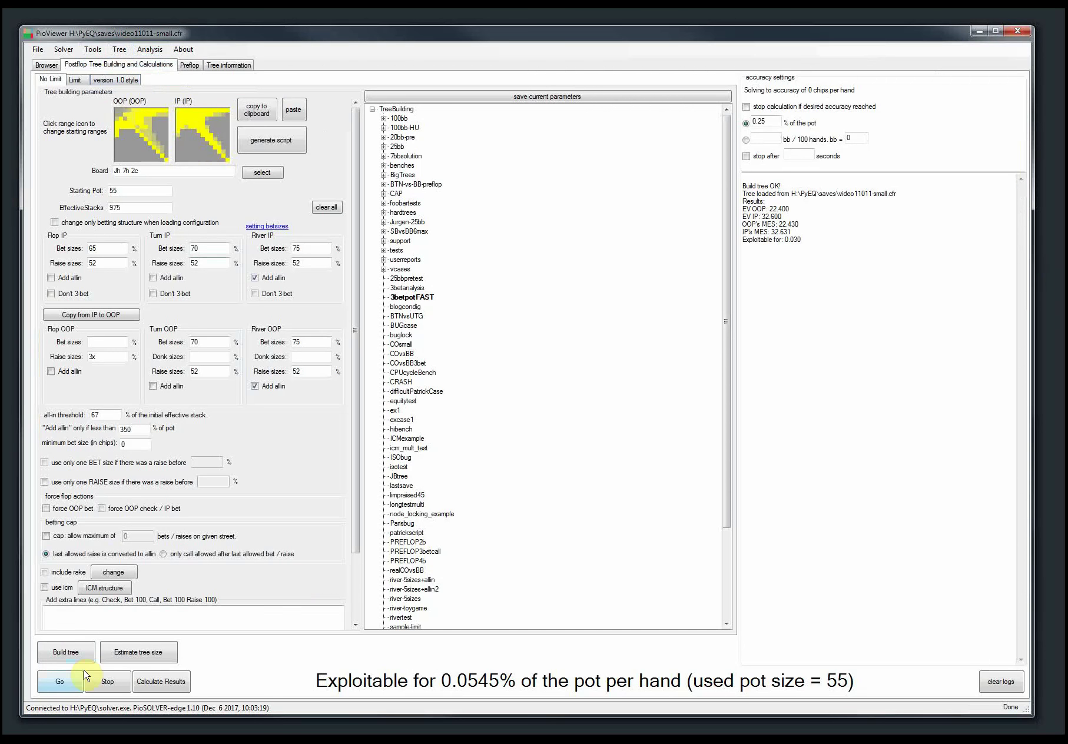
click(39, 66)
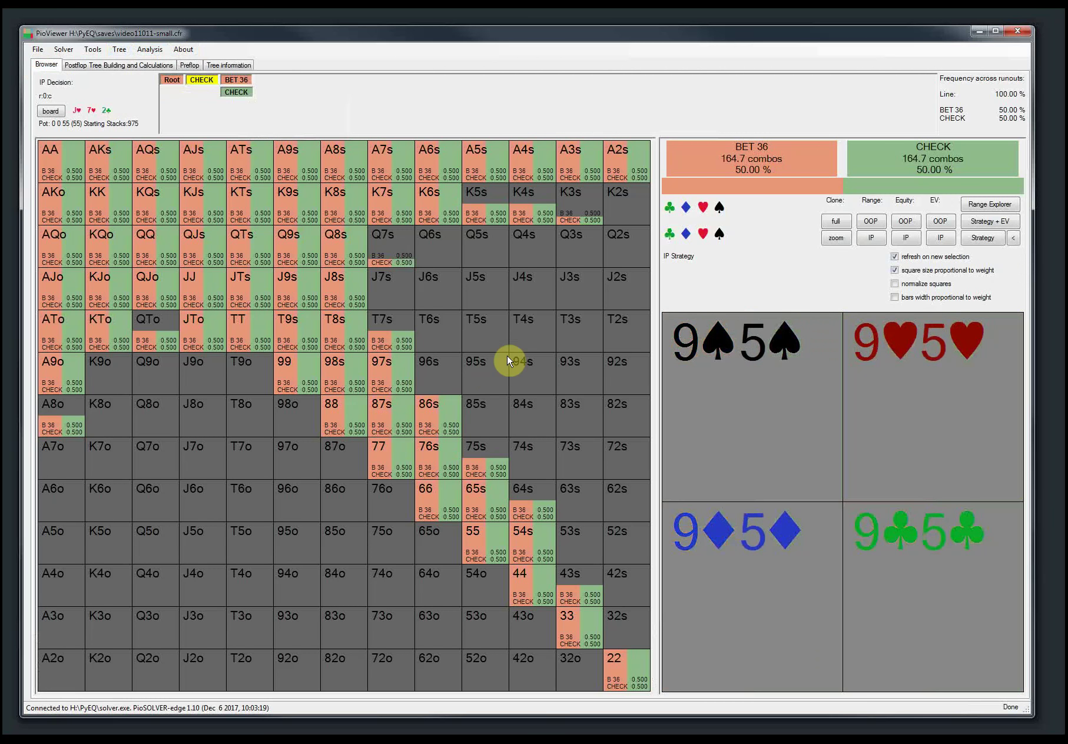